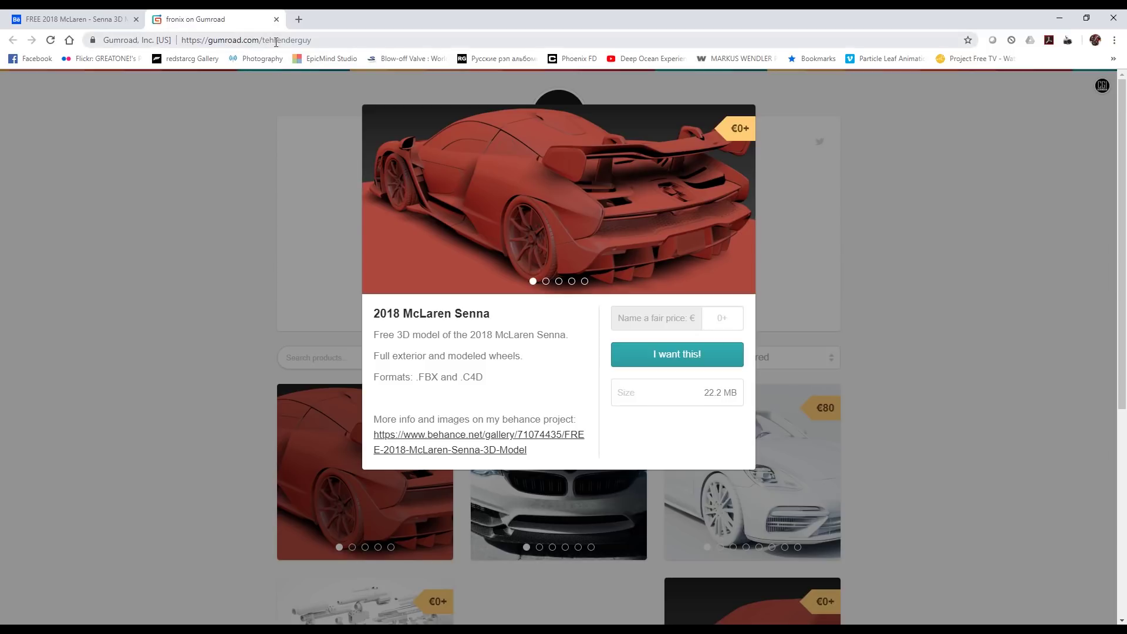
- Examine the clay and wireframe images of the free 2018 McLaren Senna model on its Behance page
left_click(73, 18)
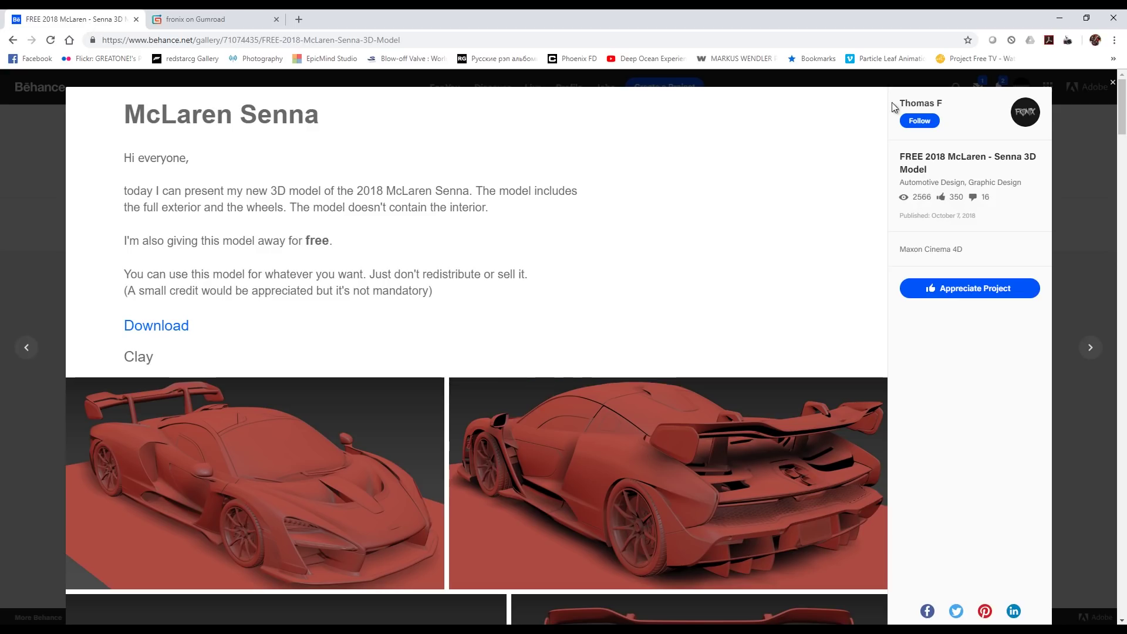
scroll(531, 302, "down", 3)
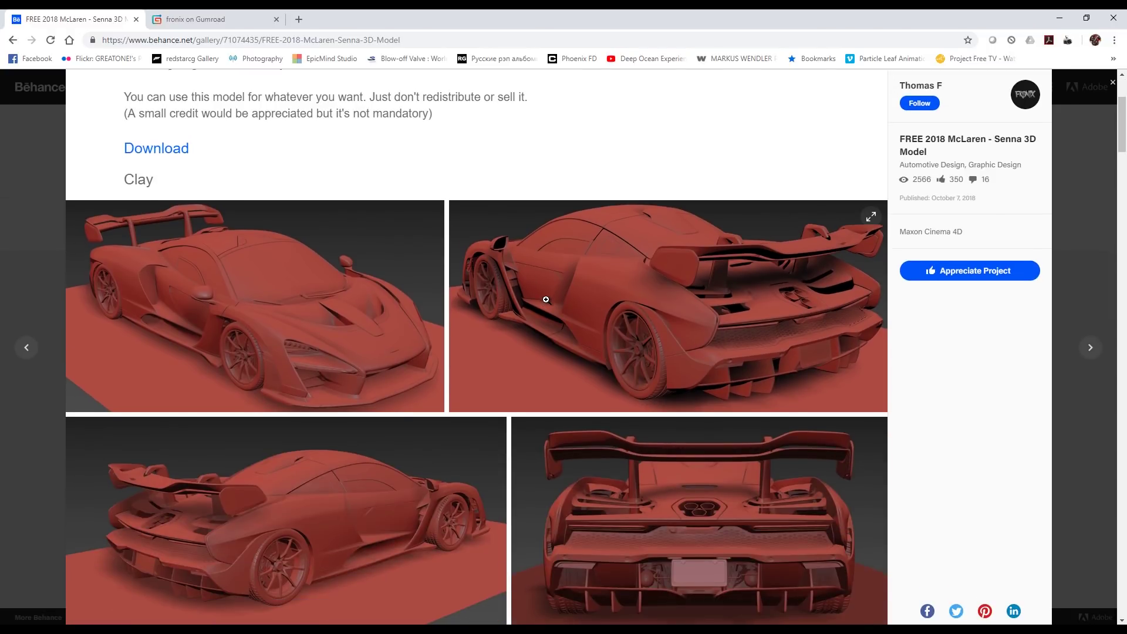
scroll(546, 299, "down", 5)
scroll(546, 300, "down", 1)
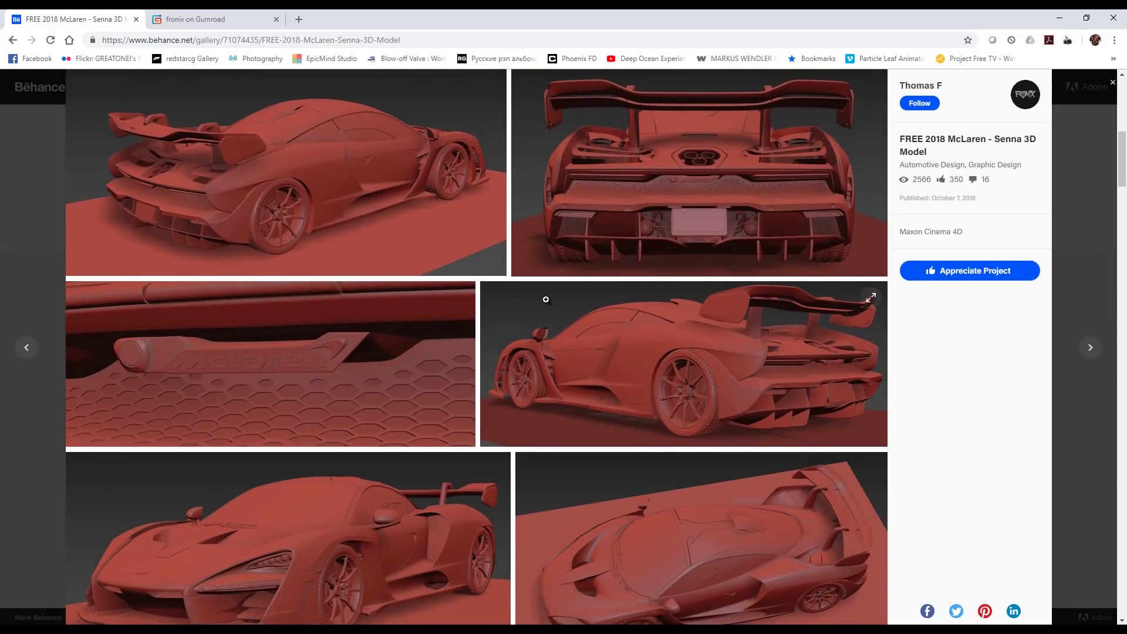
scroll(546, 299, "down", 3)
scroll(547, 300, "down", 2)
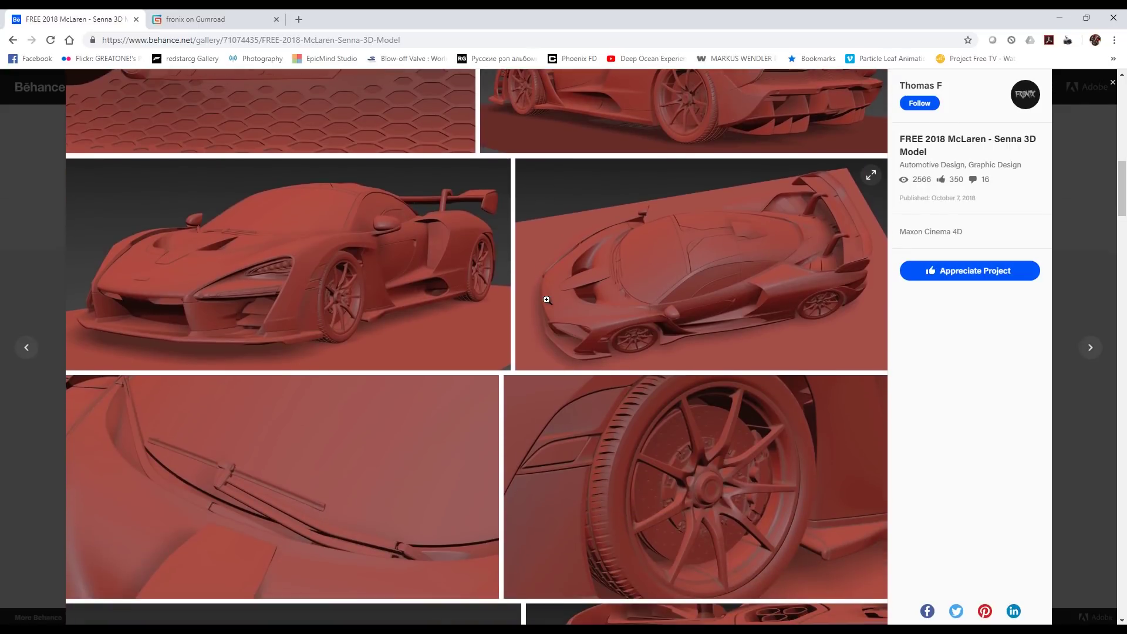
scroll(546, 299, "down", 4)
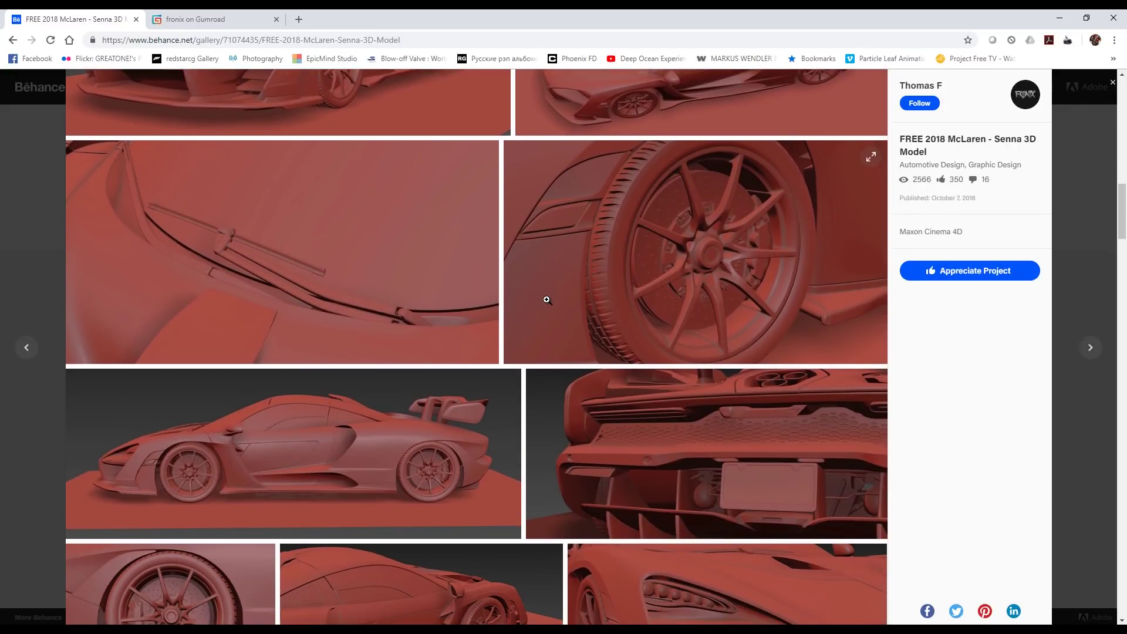
scroll(546, 299, "down", 3)
scroll(547, 300, "down", 3)
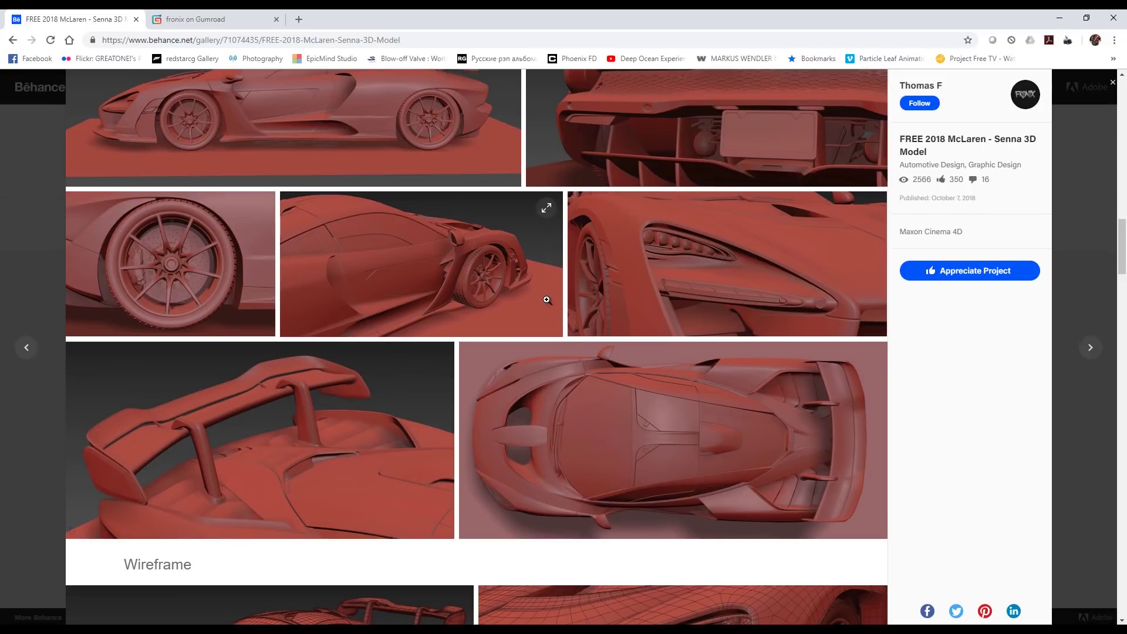
scroll(546, 299, "down", 5)
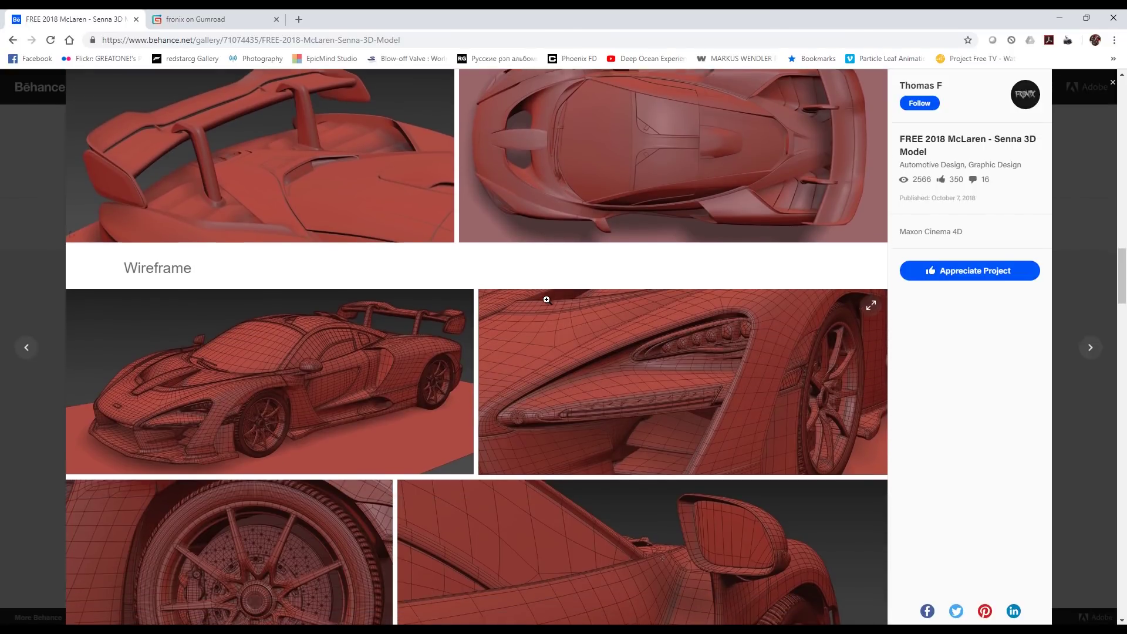
scroll(547, 299, "down", 4)
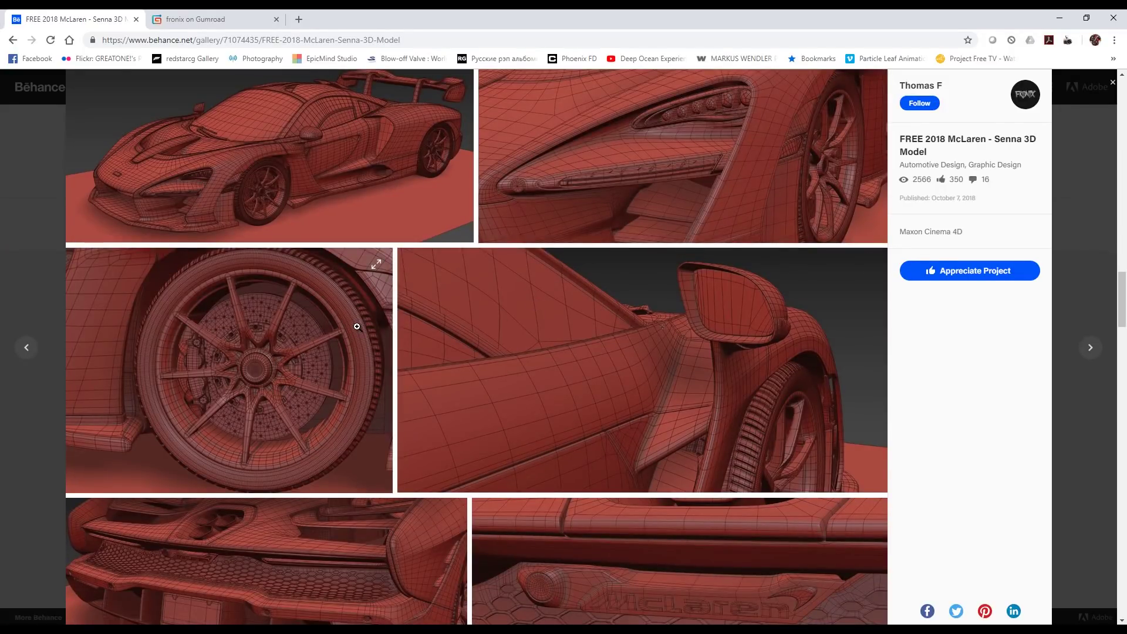
scroll(360, 326, "up", 10)
scroll(530, 277, "up", 4)
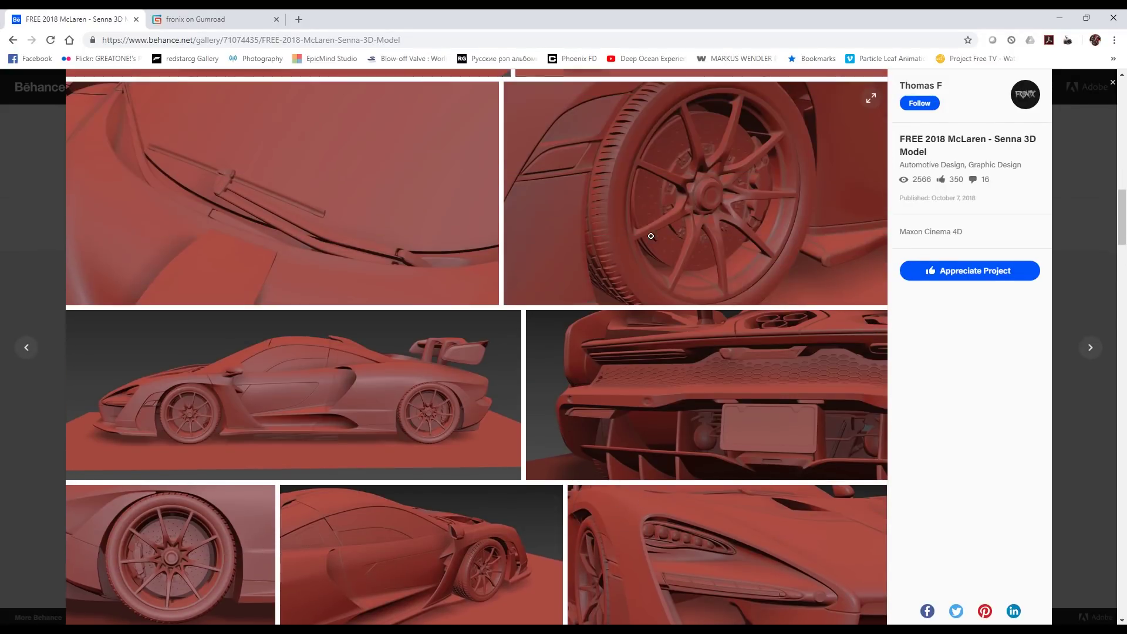
- Review the Gumroad listings for the 2018 McLaren Senna model and the Fog Play - Corona Render Tutorial backplate
left_click(199, 20)
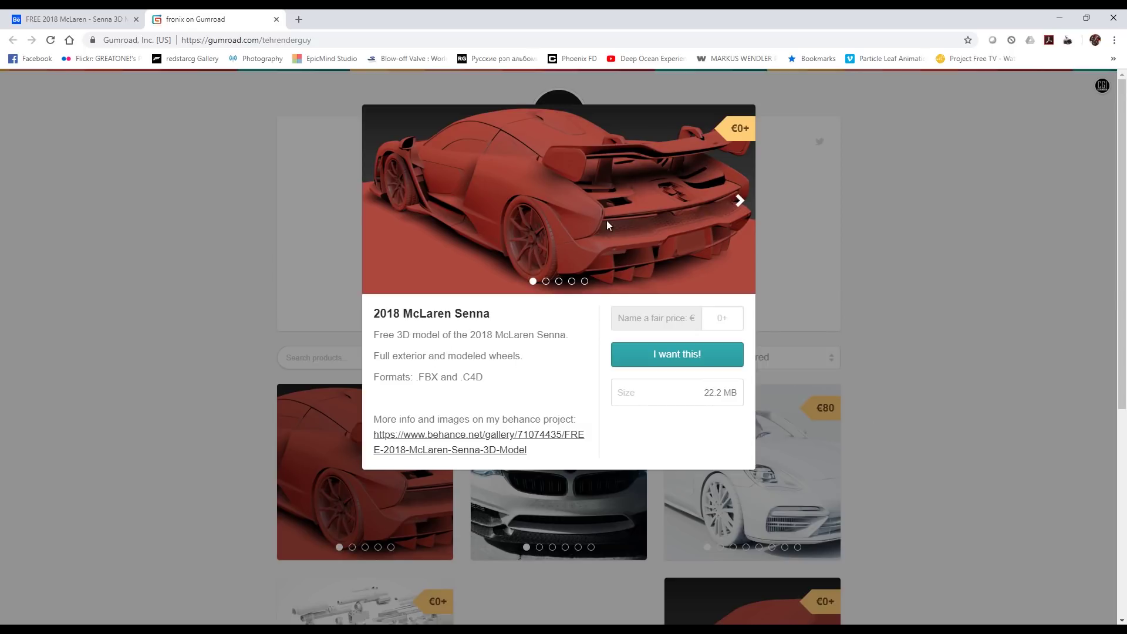
left_click(739, 200)
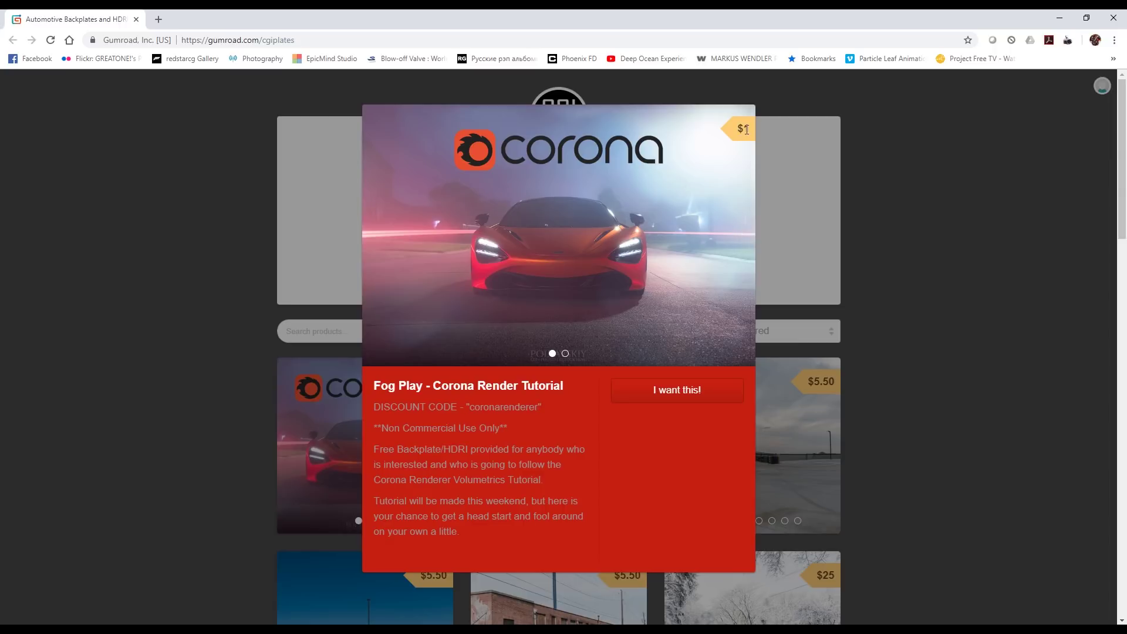
left_click(744, 235)
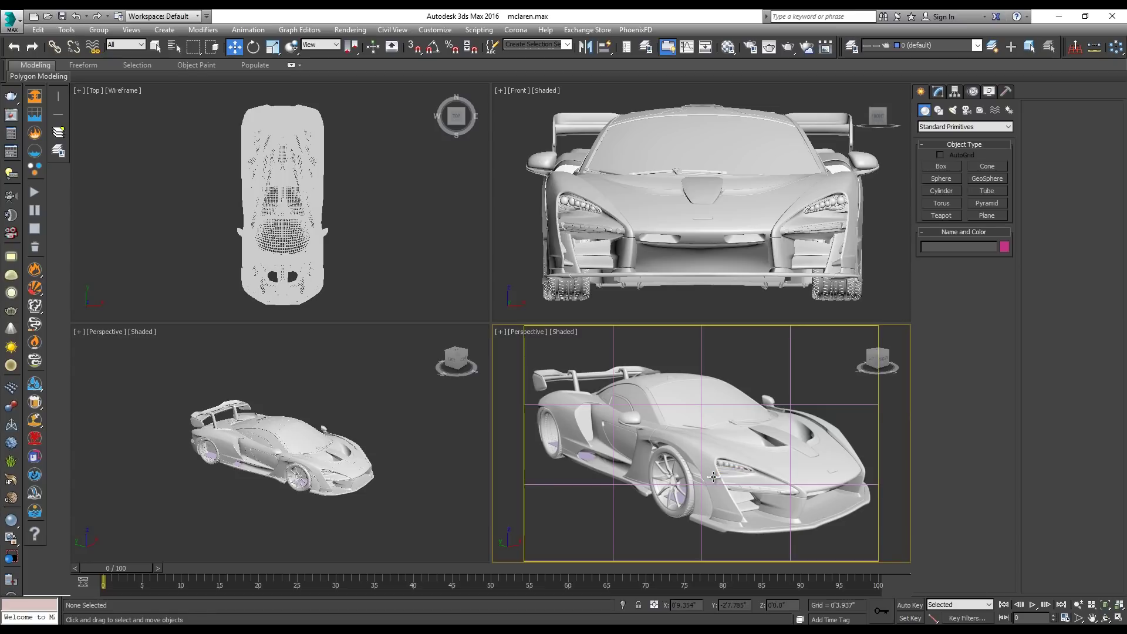
- Switch the Top viewport from wireframe to Shaded display in 3ds Max
left_click(386, 236)
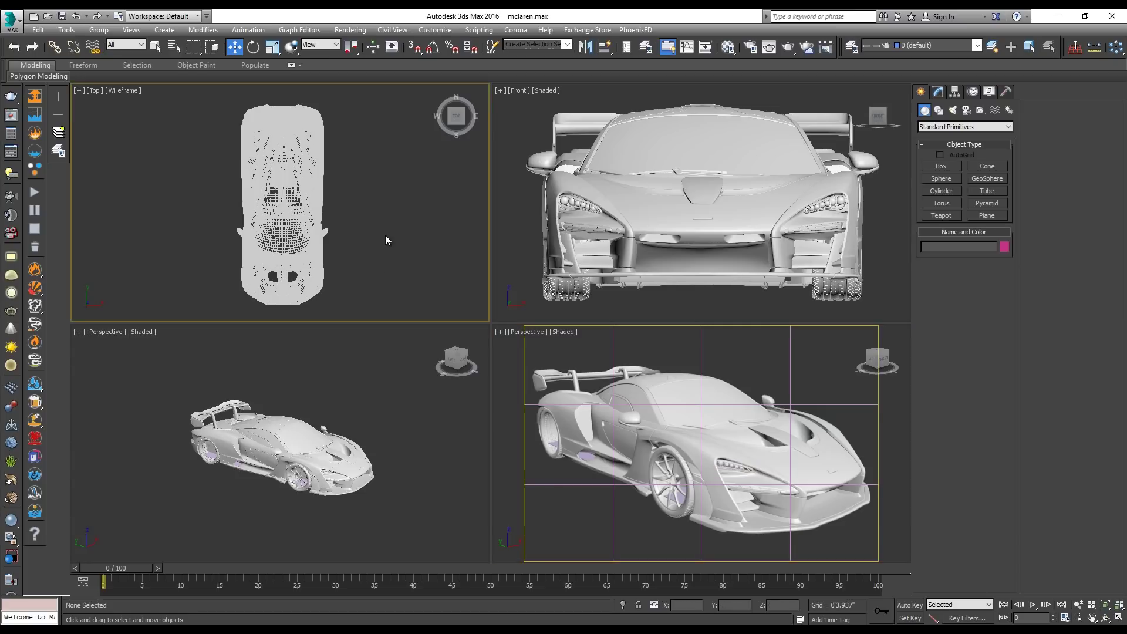
left_click(130, 91)
left_click(162, 116)
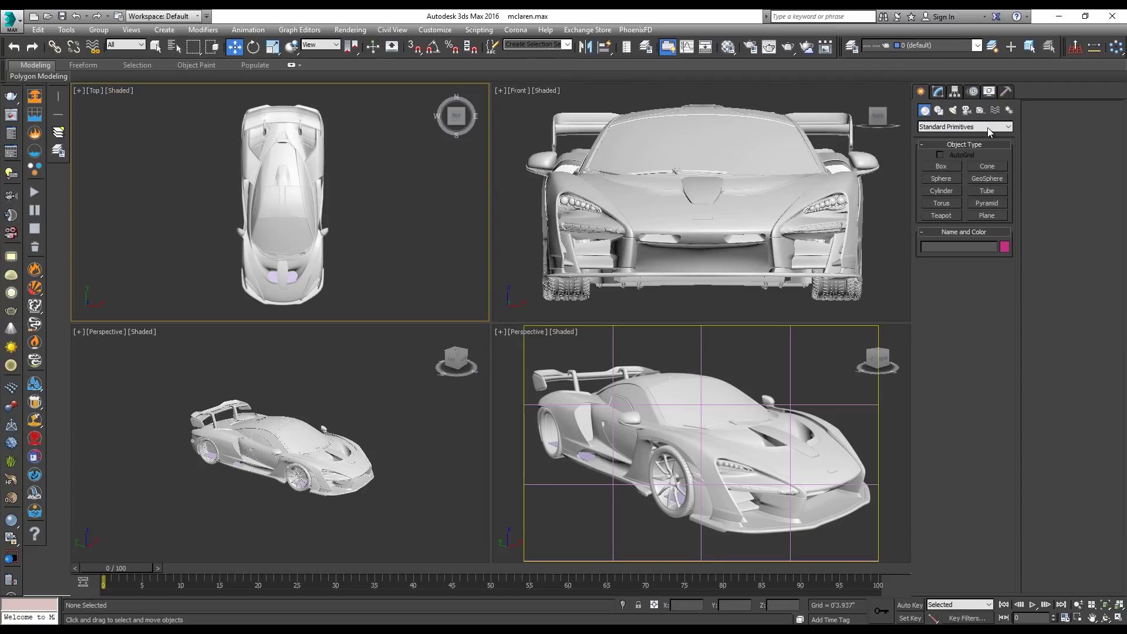
- In File Explorer, examine the camera details of backplate DSC_0135 in the street JPEG folder, including focal length and f-stop
left_click_drag(1126, 53, 463, 114)
double_click(463, 118)
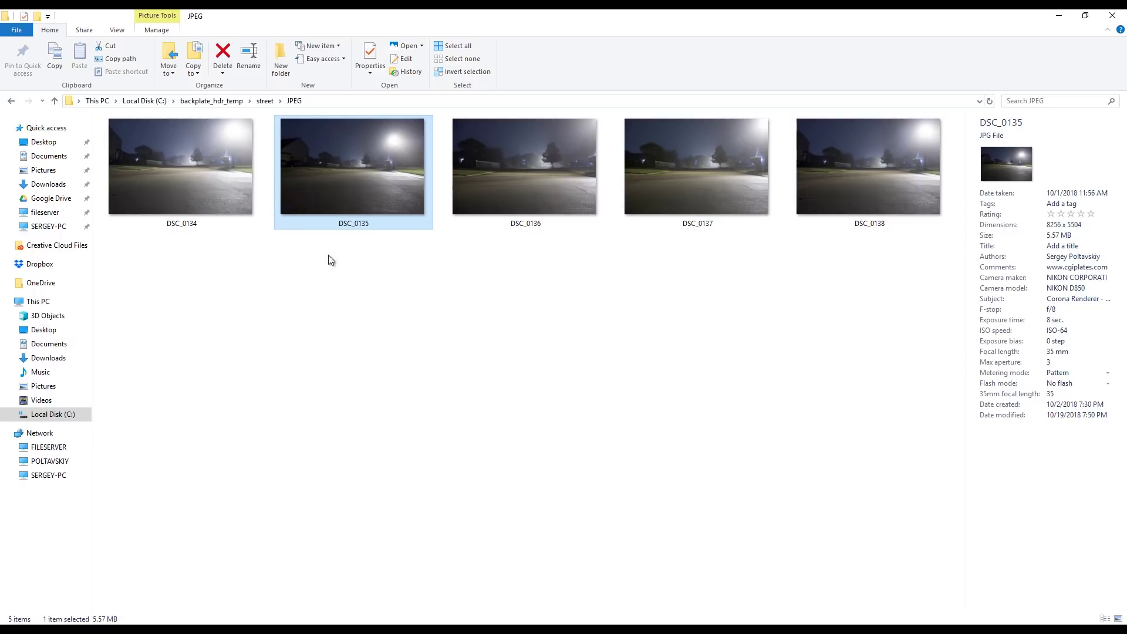
right_click(342, 213)
left_click(263, 575)
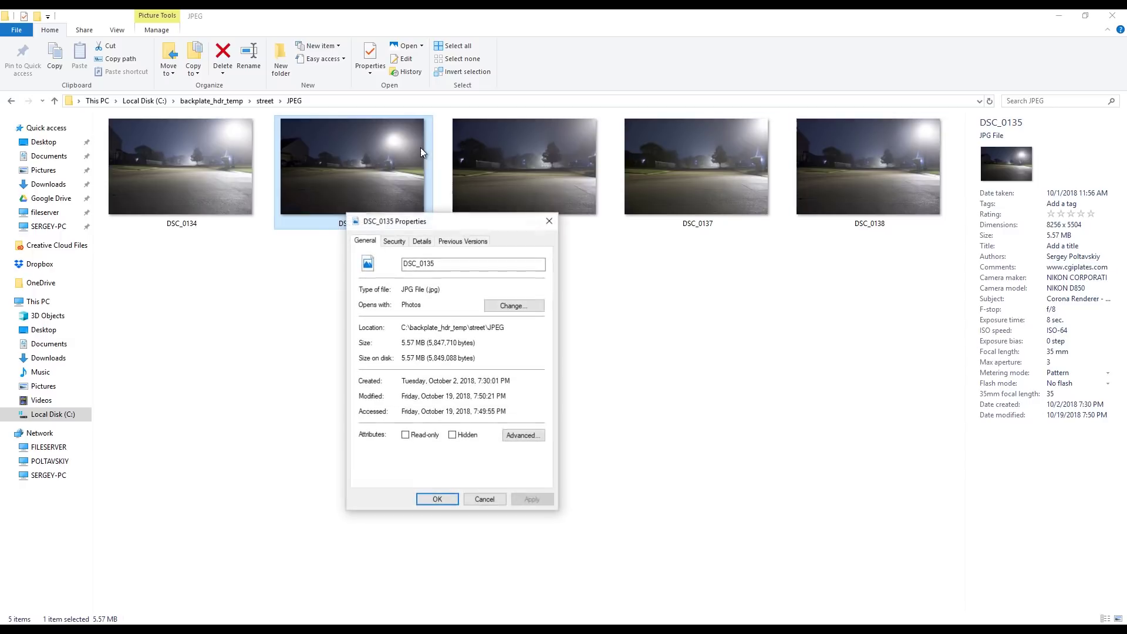
left_click(421, 241)
left_click_drag(539, 283, 539, 347)
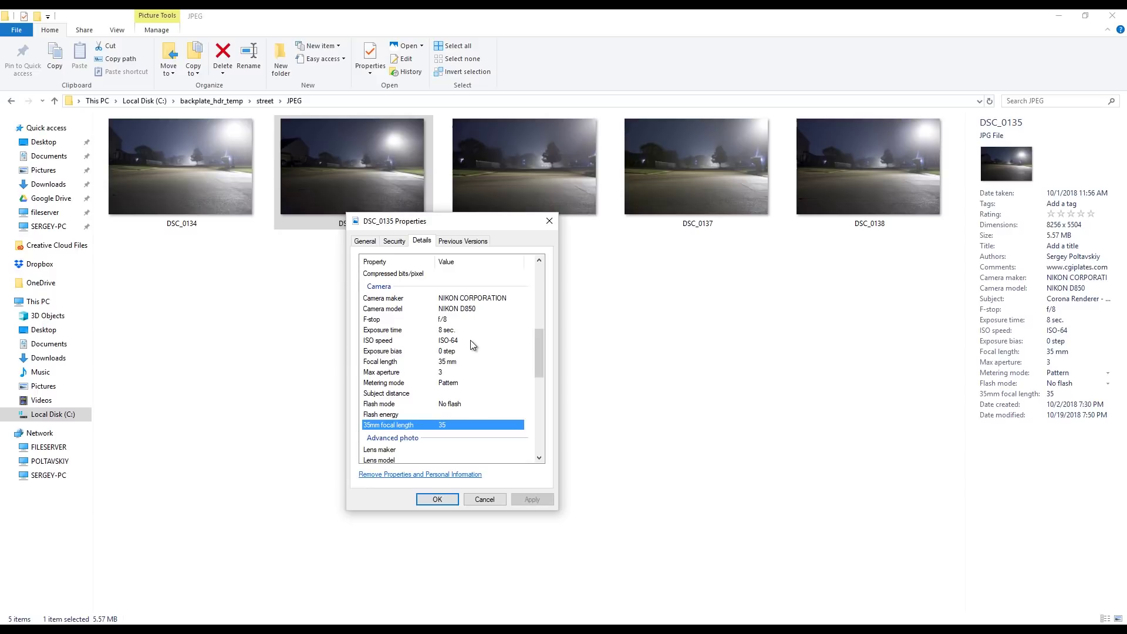
left_click(441, 320)
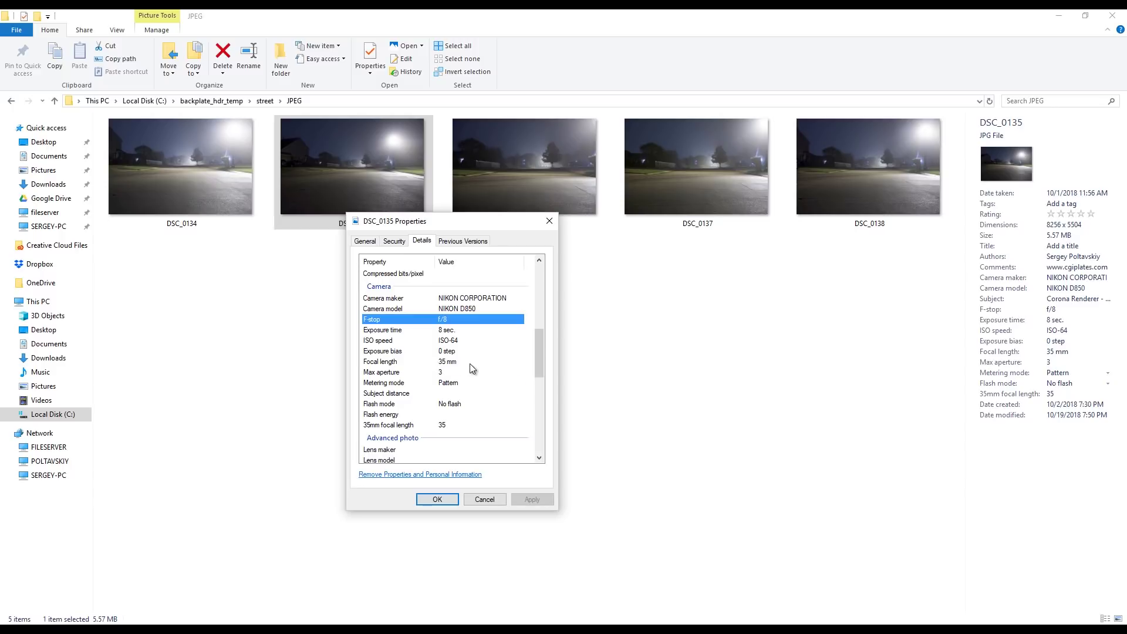
left_click(485, 499)
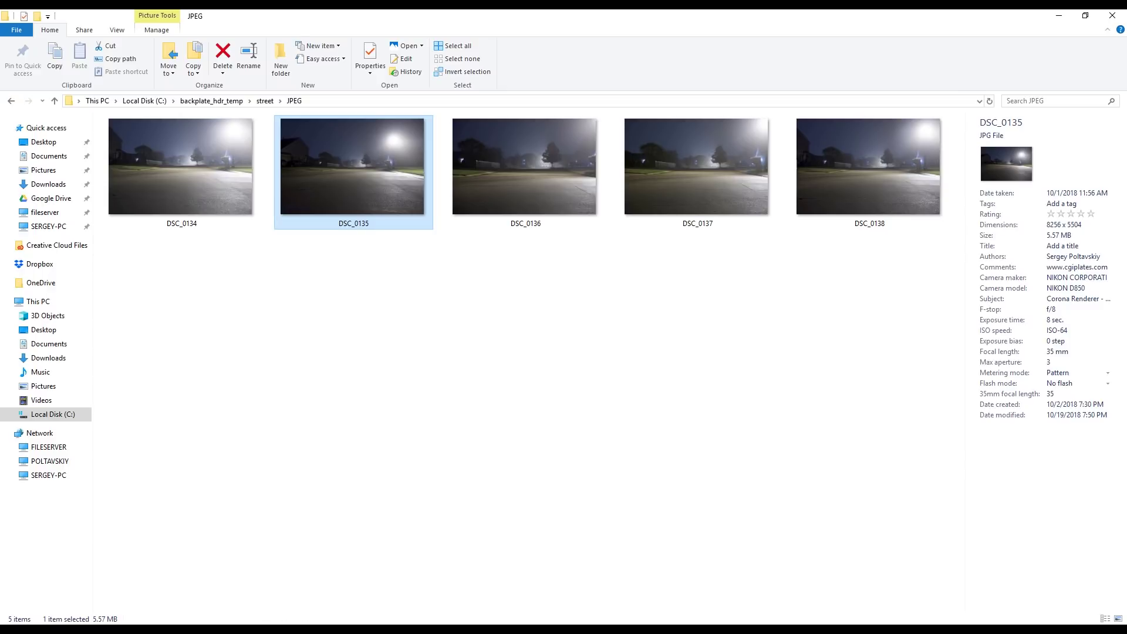
- In 3ds Max, create a targeted Physical camera facing the car's front in a Left view and look through it in the large Perspective viewport
left_click(327, 617)
left_click(967, 110)
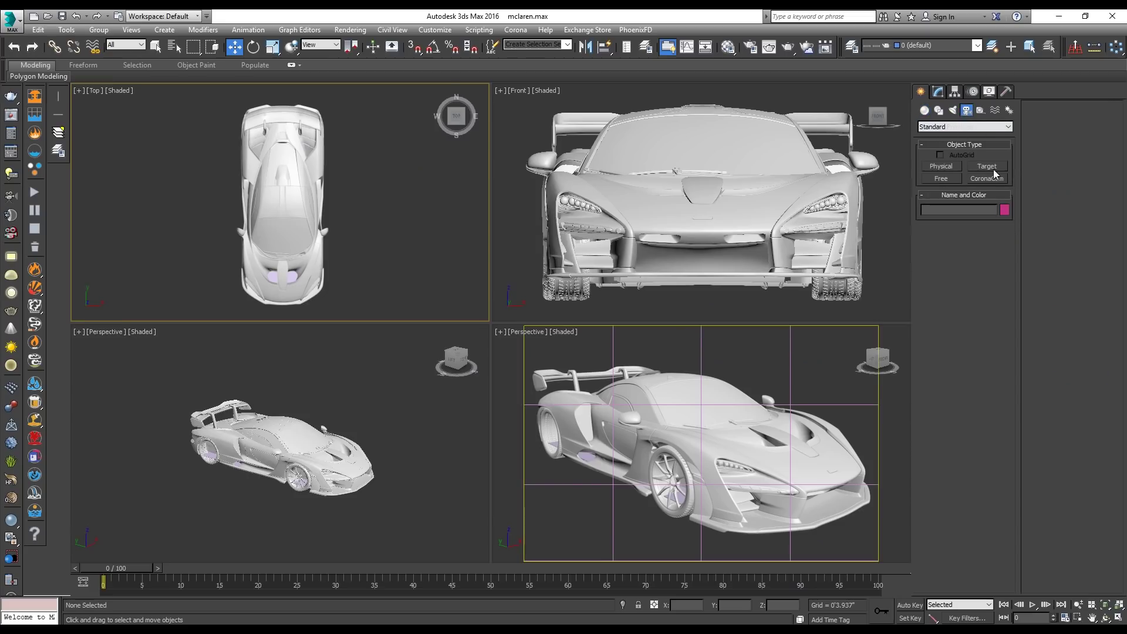
left_click(940, 169)
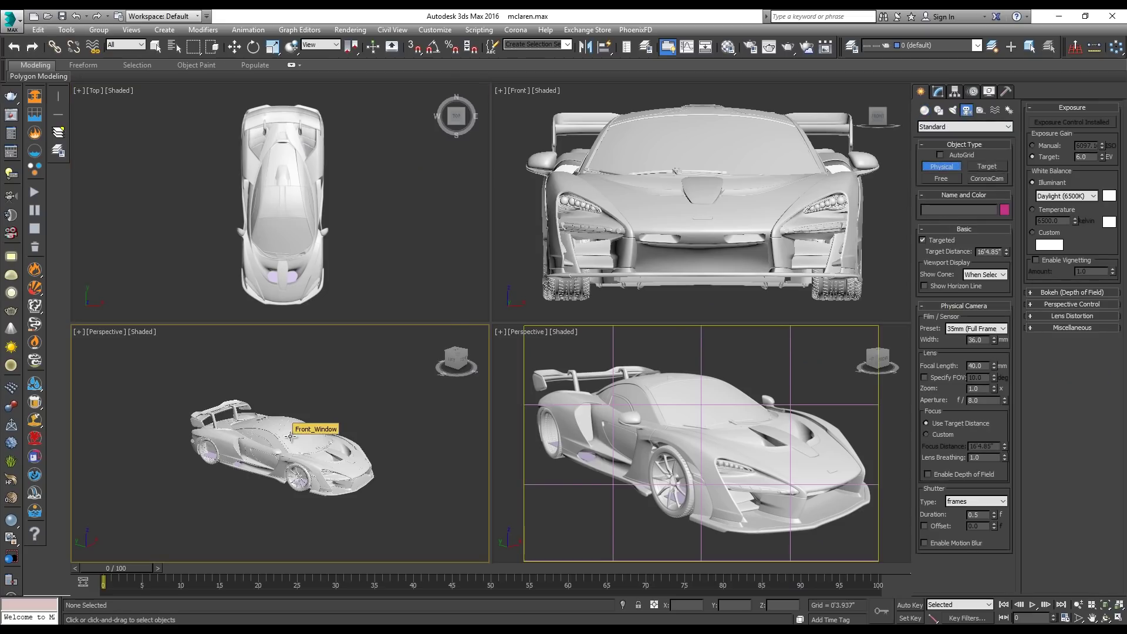
key("l")
scroll(291, 437, "down", 5)
left_click_drag(478, 443, 279, 439)
key("w")
right_click(567, 367)
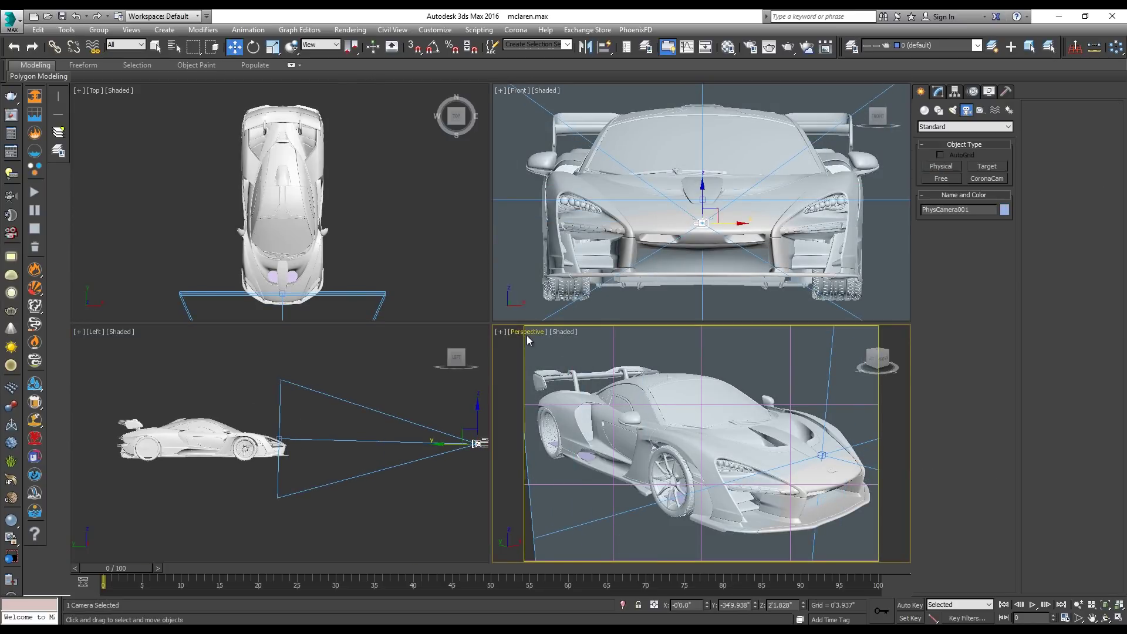
left_click(527, 333)
left_click(741, 342)
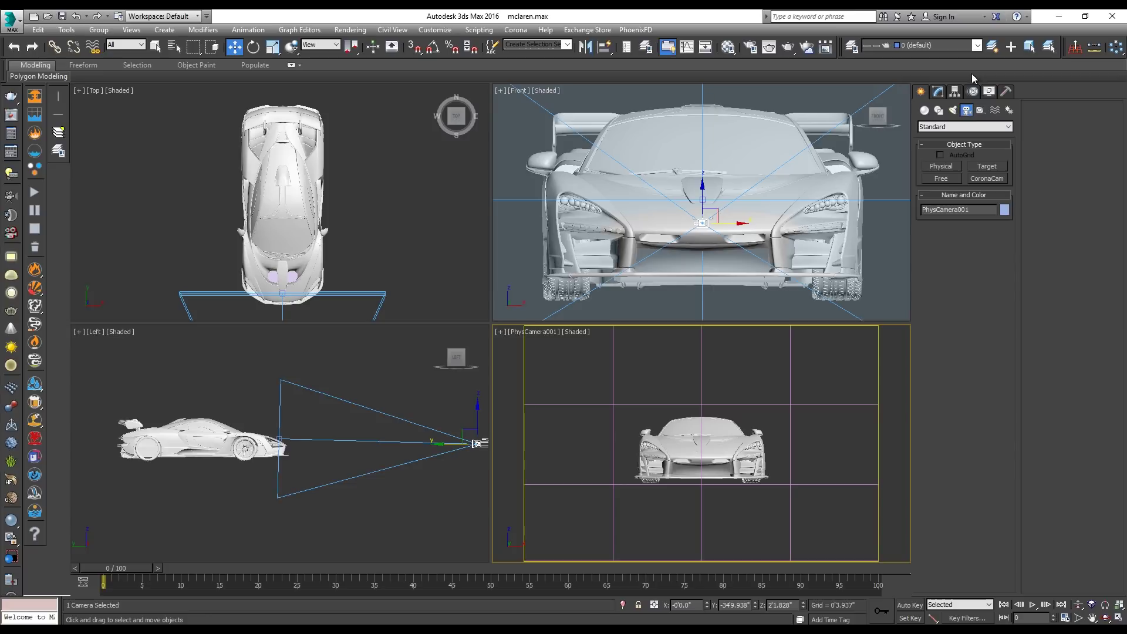
- Set the physical camera's focal length to 35 mm and its exposure gain to manual at ISO 100
left_click(939, 92)
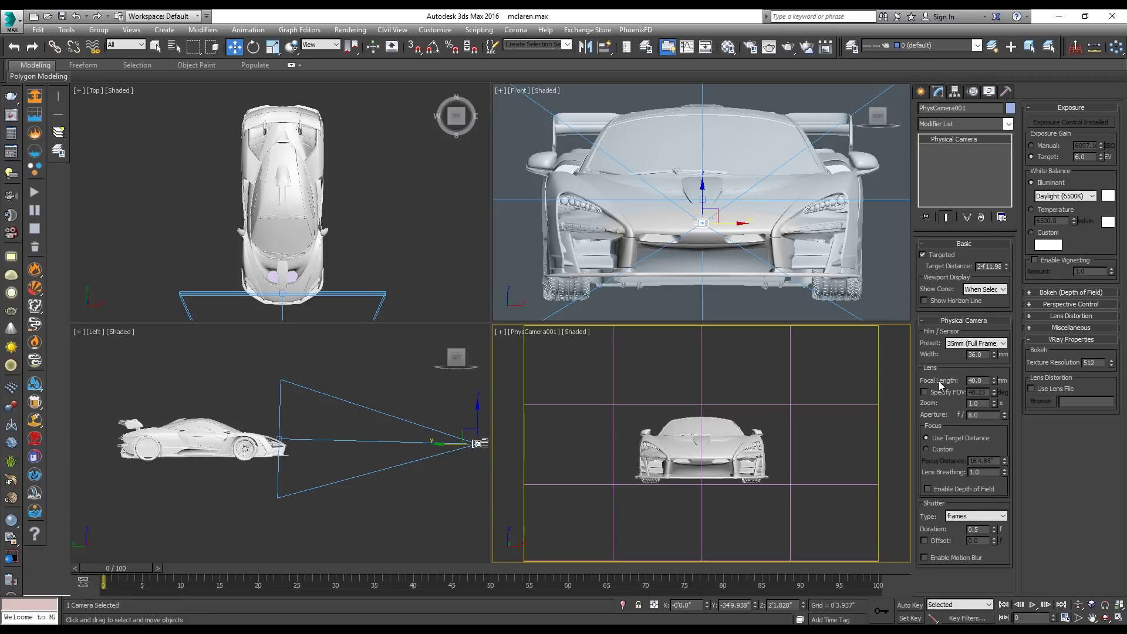
double_click(976, 379)
type("35")
key("Return")
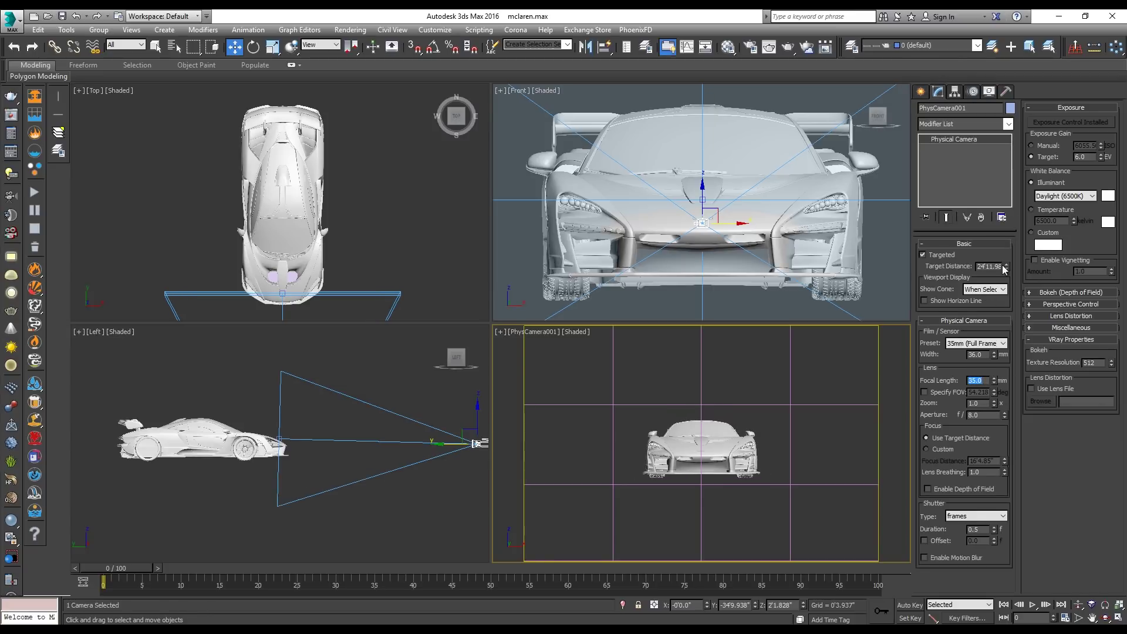
left_click(1043, 146)
double_click(1083, 145)
type("100")
key("Return")
- Set the camera's shutter type to 1 / seconds with a duration of 1/200 s
double_click(974, 529)
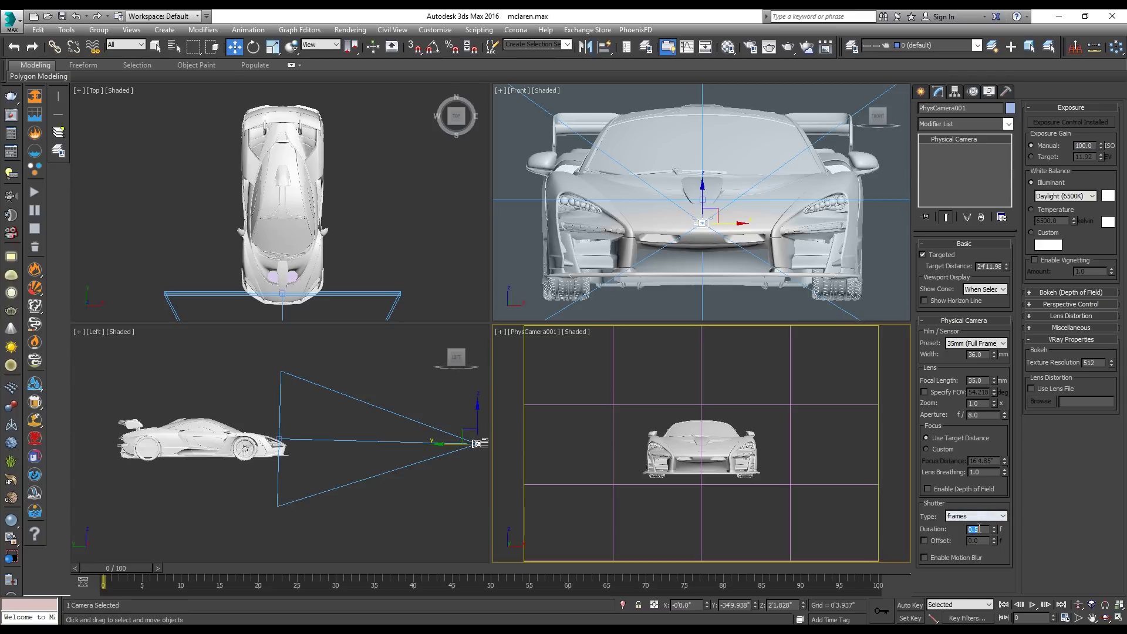
left_click(976, 515)
left_click(976, 526)
double_click(977, 529)
type("200")
key("Return")
double_click(980, 415)
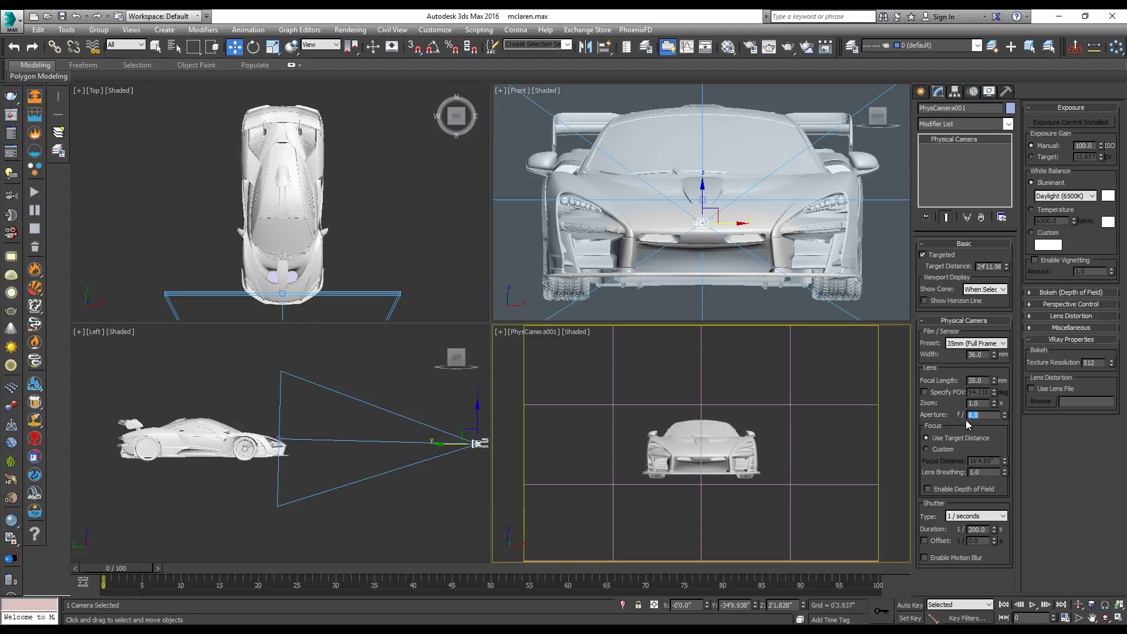
- Move the camera closer to the car and slightly higher in the Left view, and deselect it
middle_click_drag(315, 430, 278, 468)
right_click(307, 407)
left_click(323, 421)
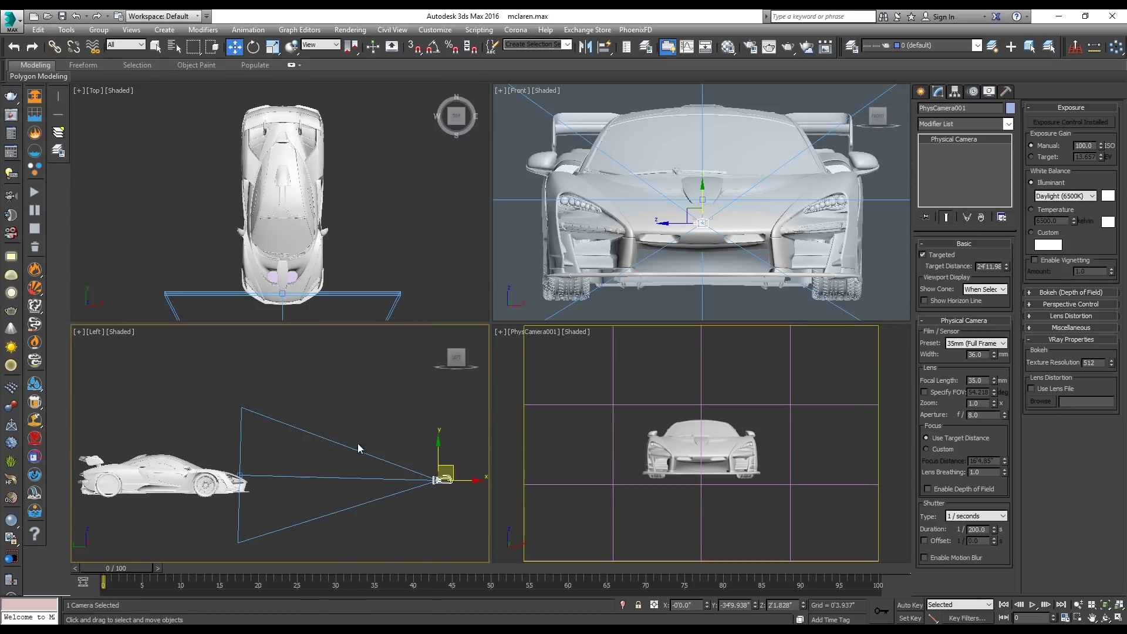
scroll(421, 479, "down", 2)
left_click_drag(443, 480, 419, 468)
left_click(469, 446)
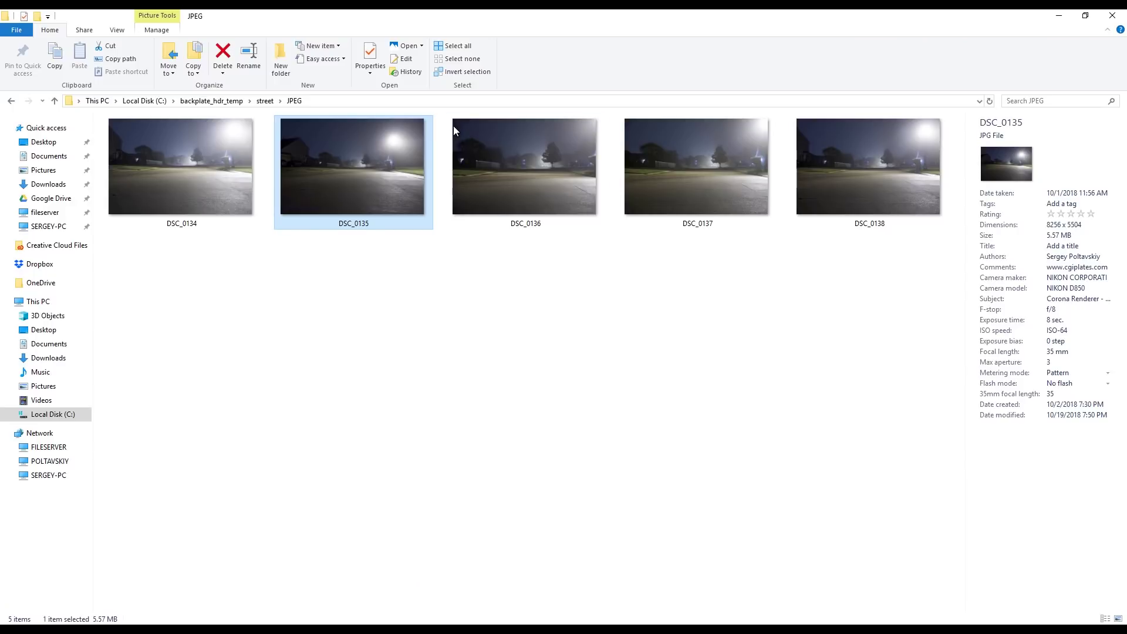
- Load DSC_0135 from the street JPEG folder as the camera viewport's background file, with its aspect ratio matching the rendering output
left_click(479, 98)
key("Escape")
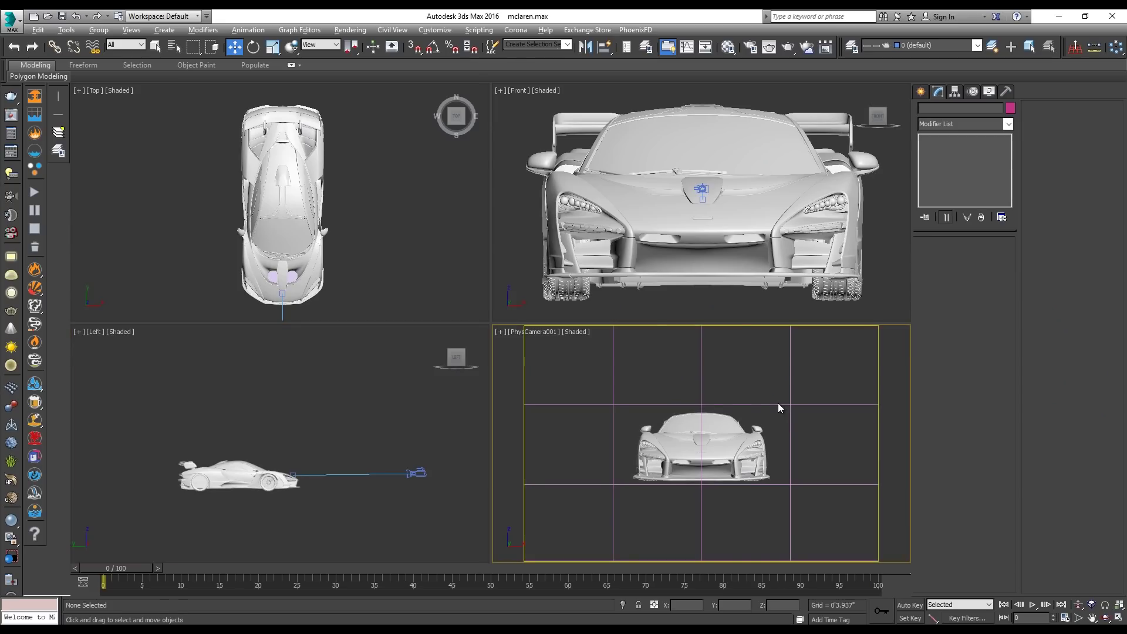
key("alt+b")
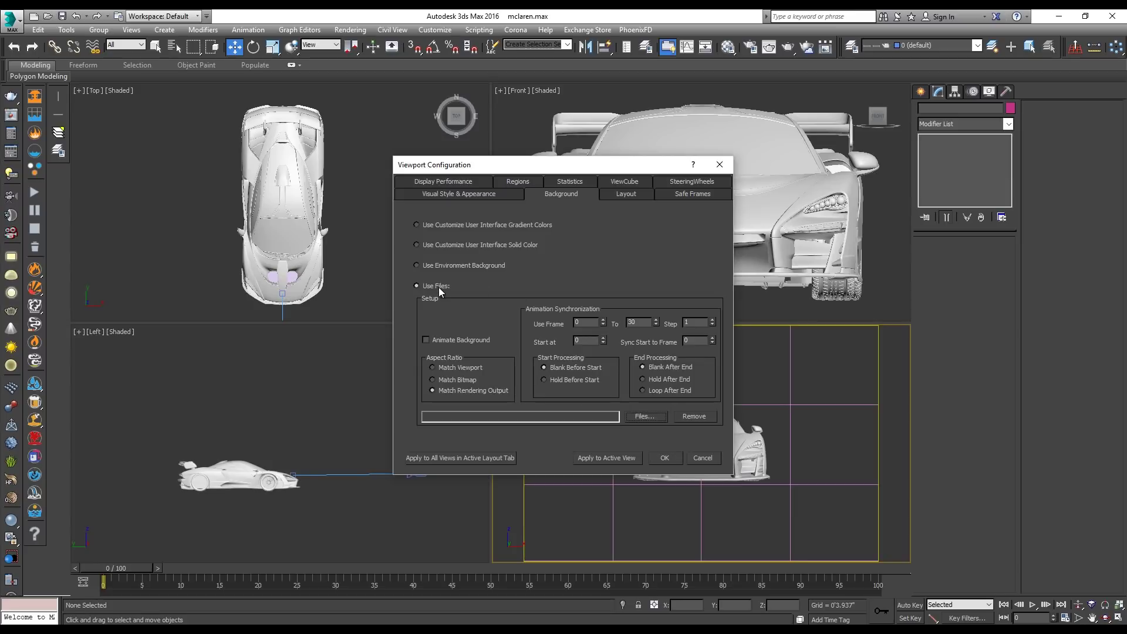
left_click(649, 416)
key("Return")
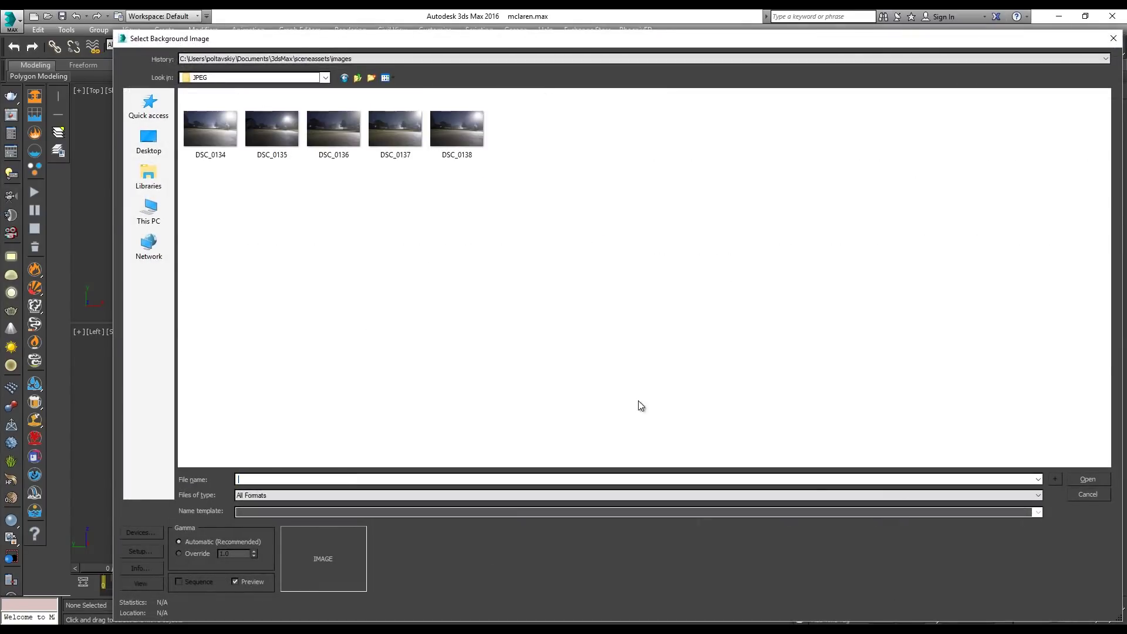
left_click(277, 157)
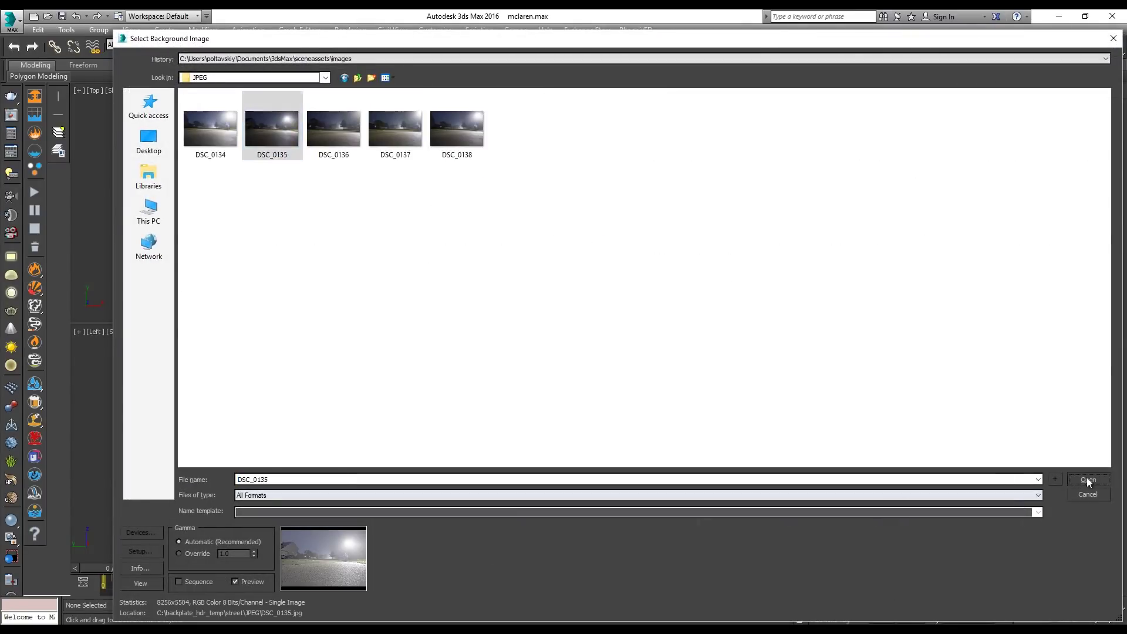
left_click(1087, 478)
left_click(665, 458)
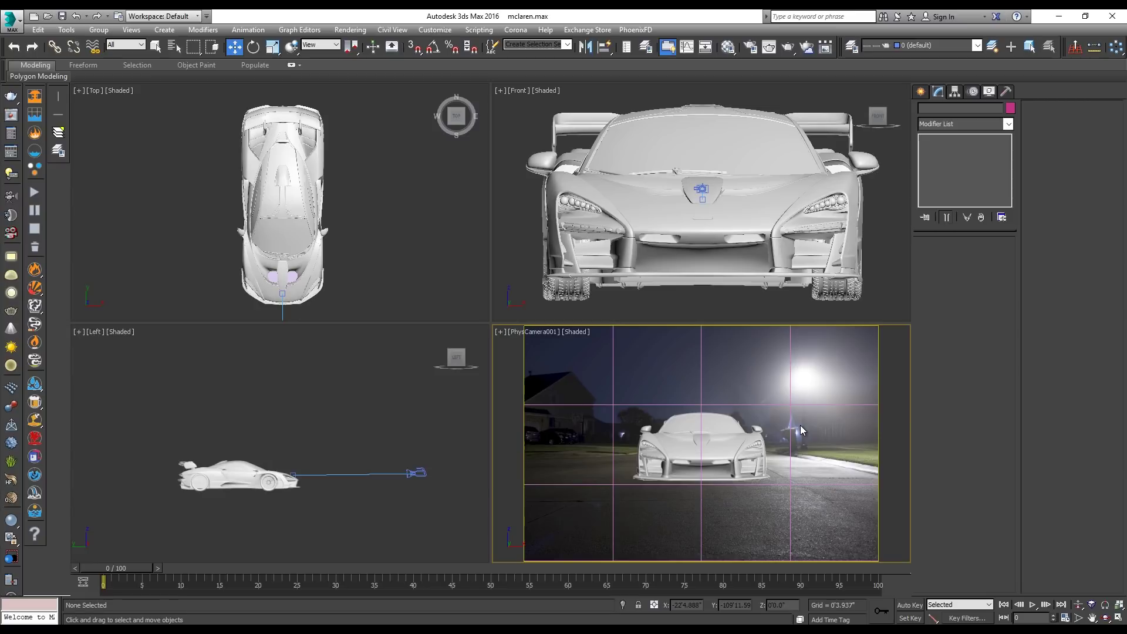
key("F10")
left_click(921, 91)
left_click(966, 110)
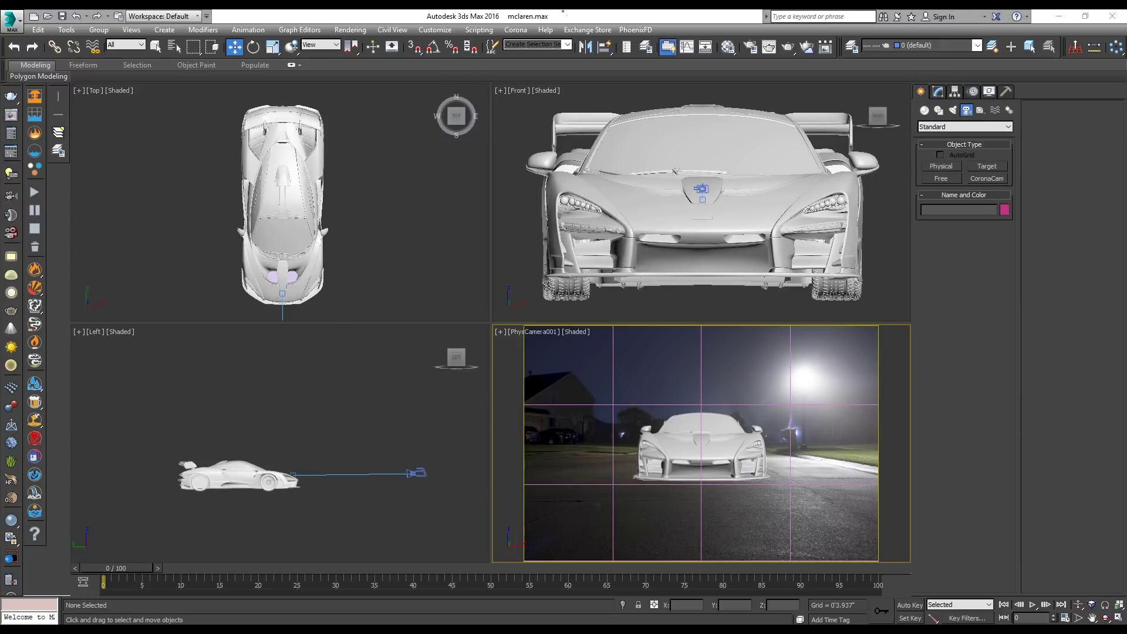
right_click(500, 404)
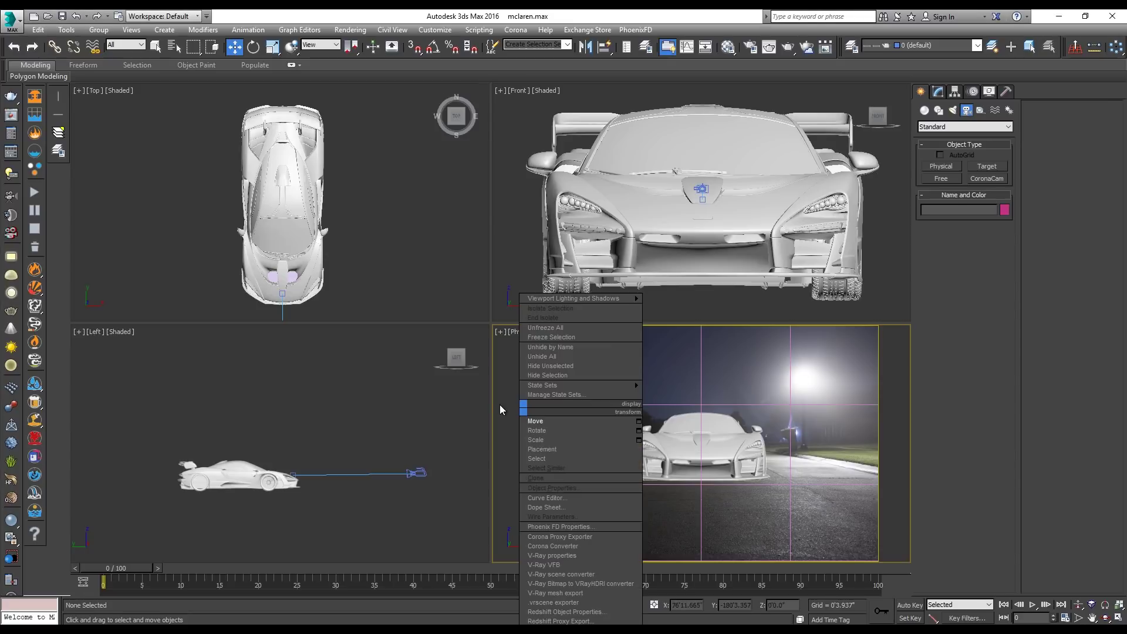
left_click(613, 421)
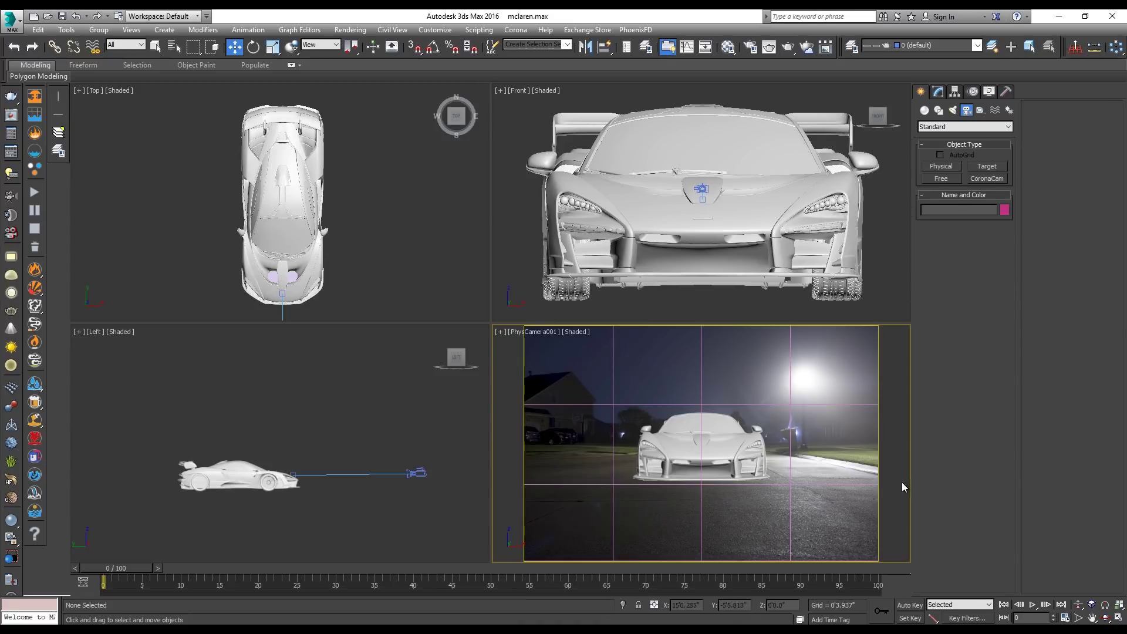
- Create a standard plane under the car in the Top view, about 60 feet long and 23 feet wide
left_click(925, 111)
left_click(986, 216)
scroll(232, 227, "down", 4)
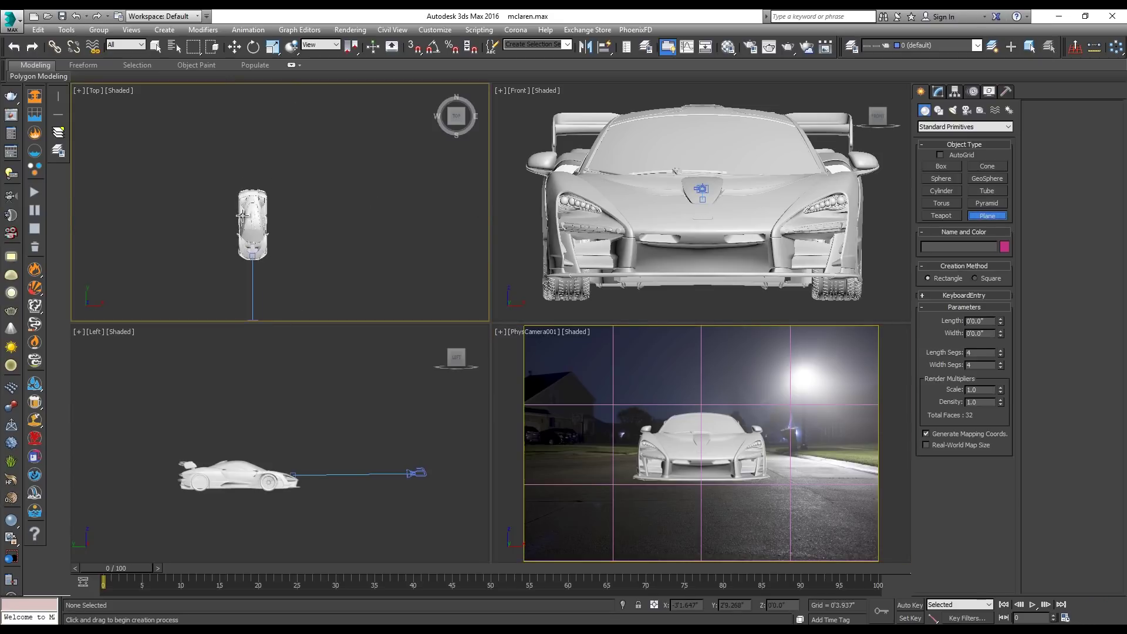
left_click_drag(218, 151, 283, 289)
key("w")
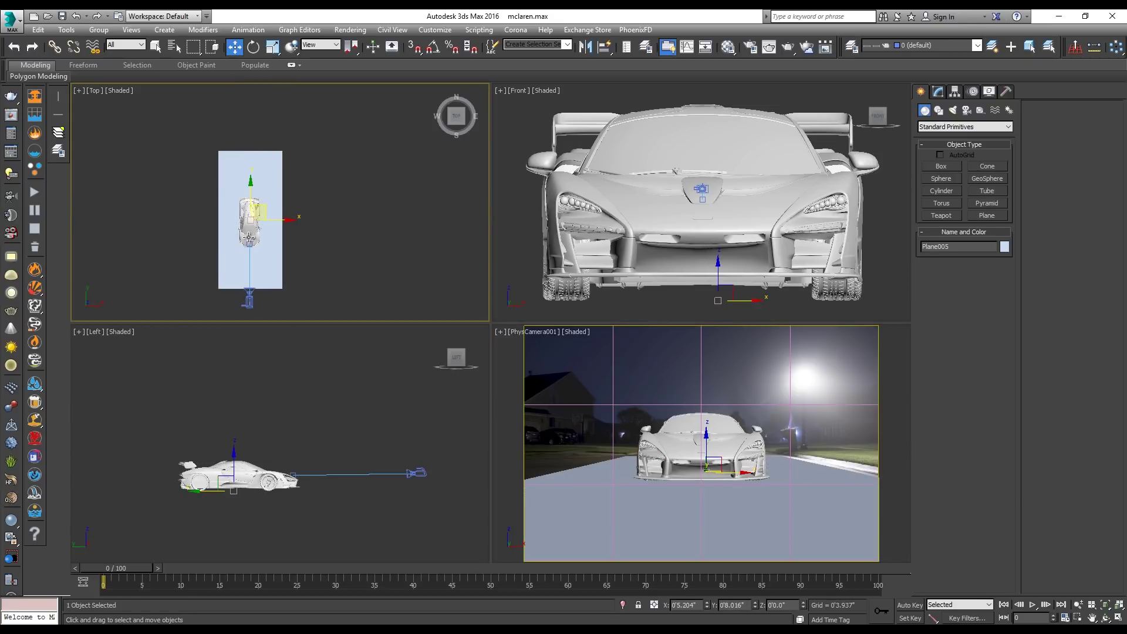
left_click(231, 464)
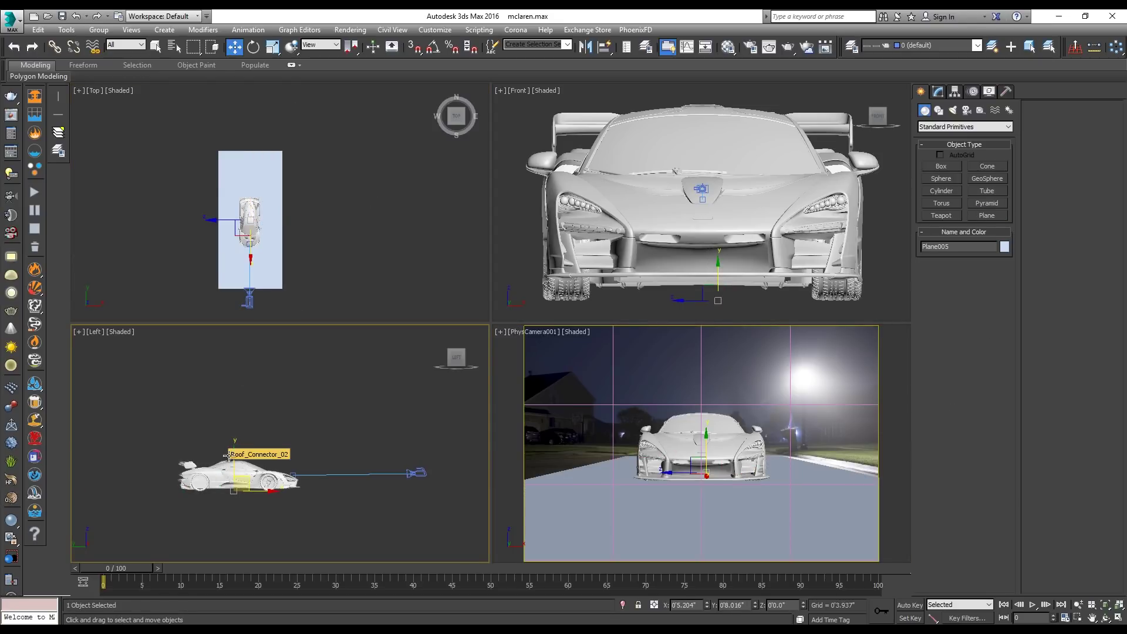
left_click(266, 228)
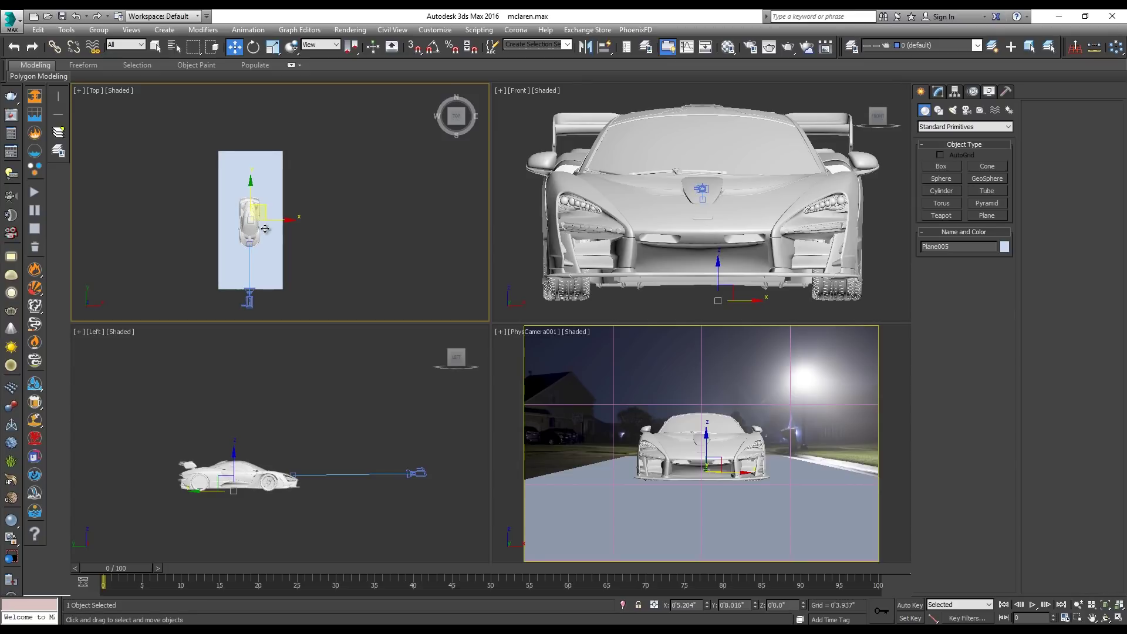
- Reduce the ground plane's length segments and width segments to 1 each
key("1")
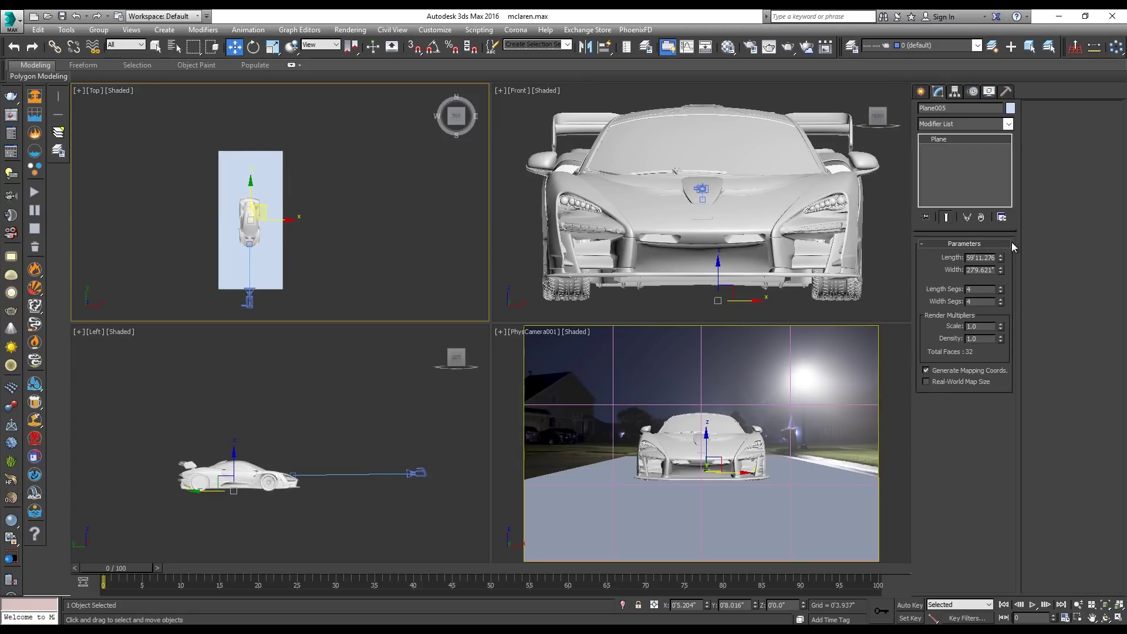
right_click(1001, 289)
right_click(1001, 302)
- Set the ground plane's width to 24 feet and its length to 300 feet
left_click_drag(1001, 257, 991, 270)
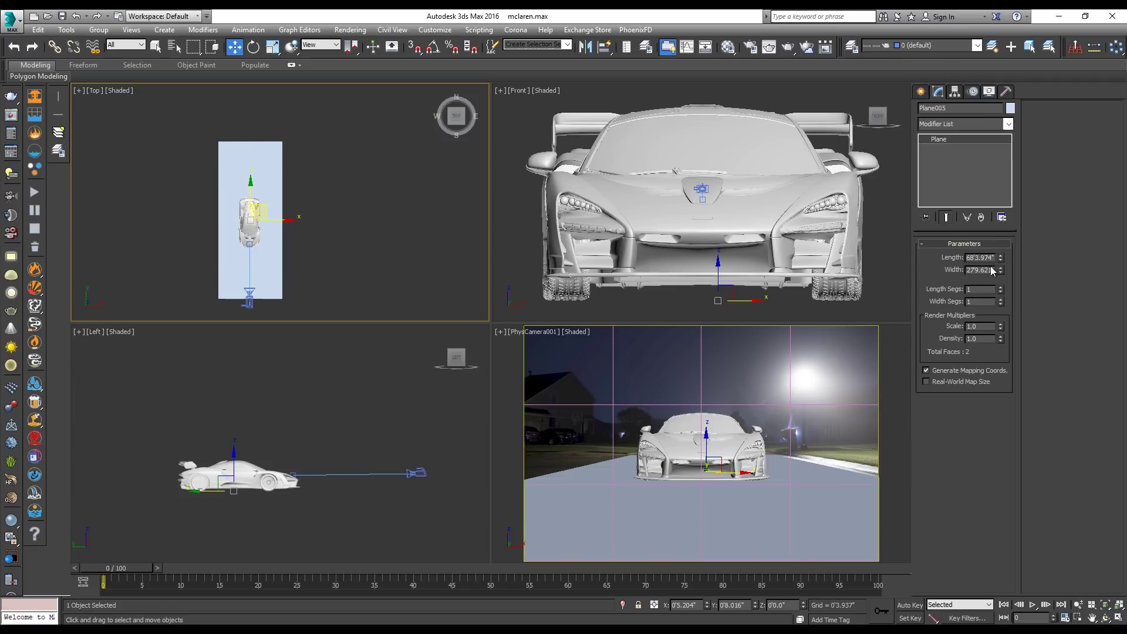
double_click(992, 270)
type("24")
key("Return")
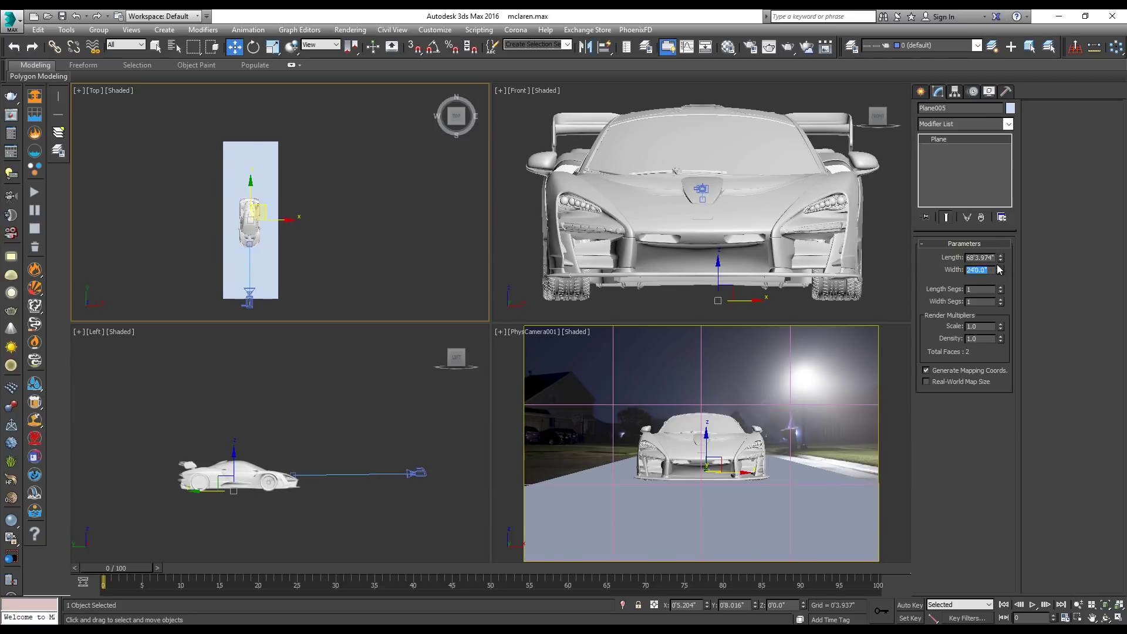
double_click(986, 257)
type("100")
key("Return")
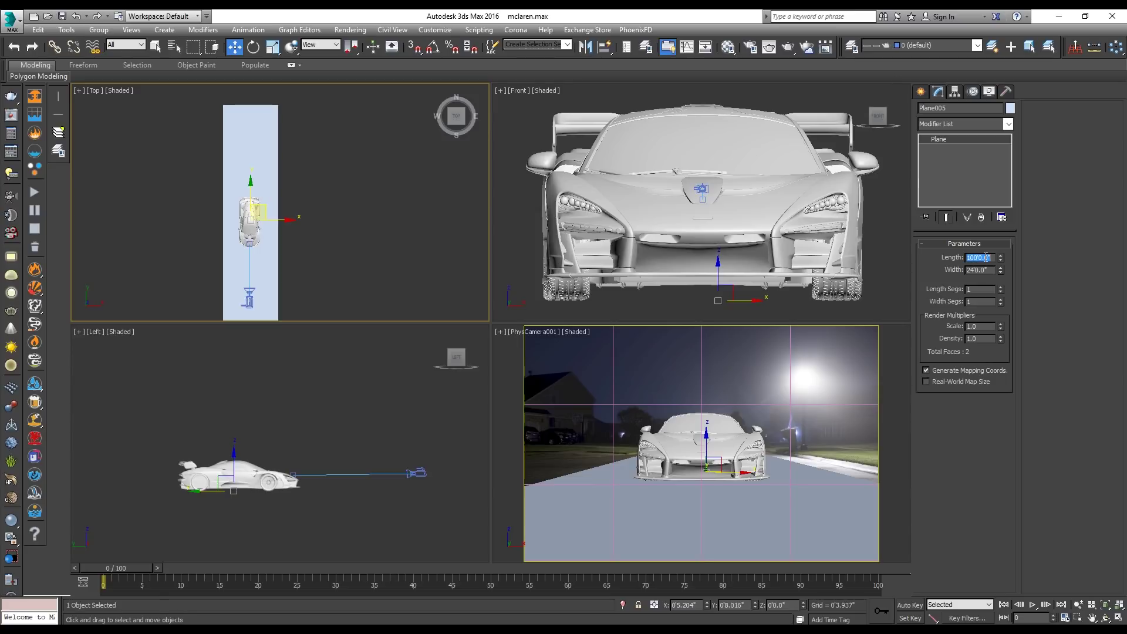
type("300")
key("Return")
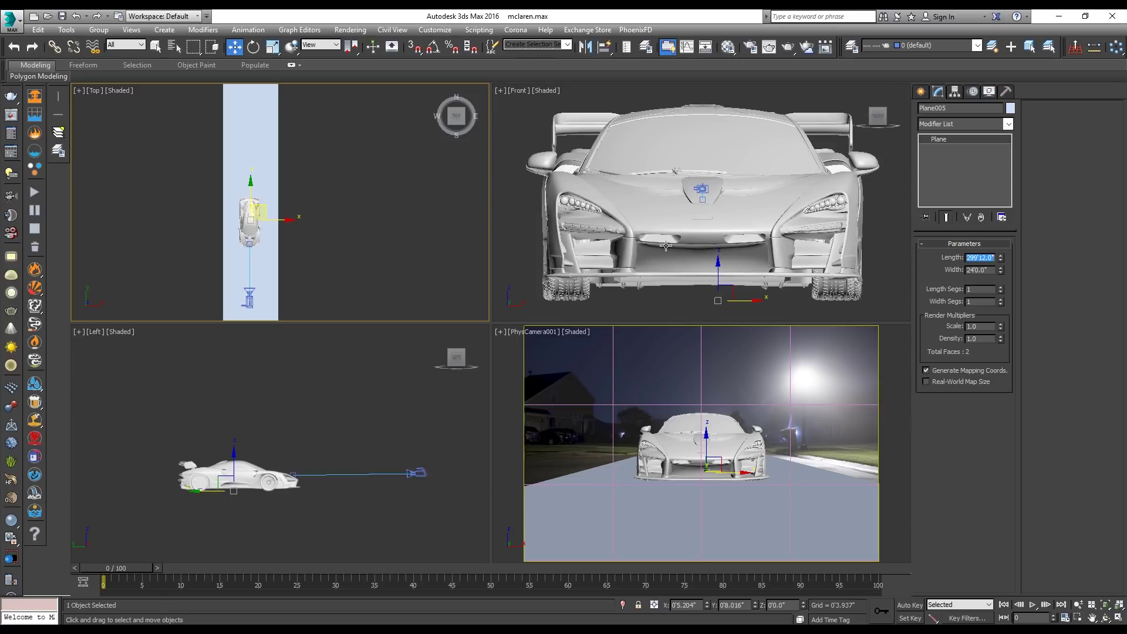
- Move the ground plane along Y in the Top view to about 125 feet, so its near end lies just in front of the car
scroll(257, 213, "down", 3)
left_click_drag(257, 213, 262, 115)
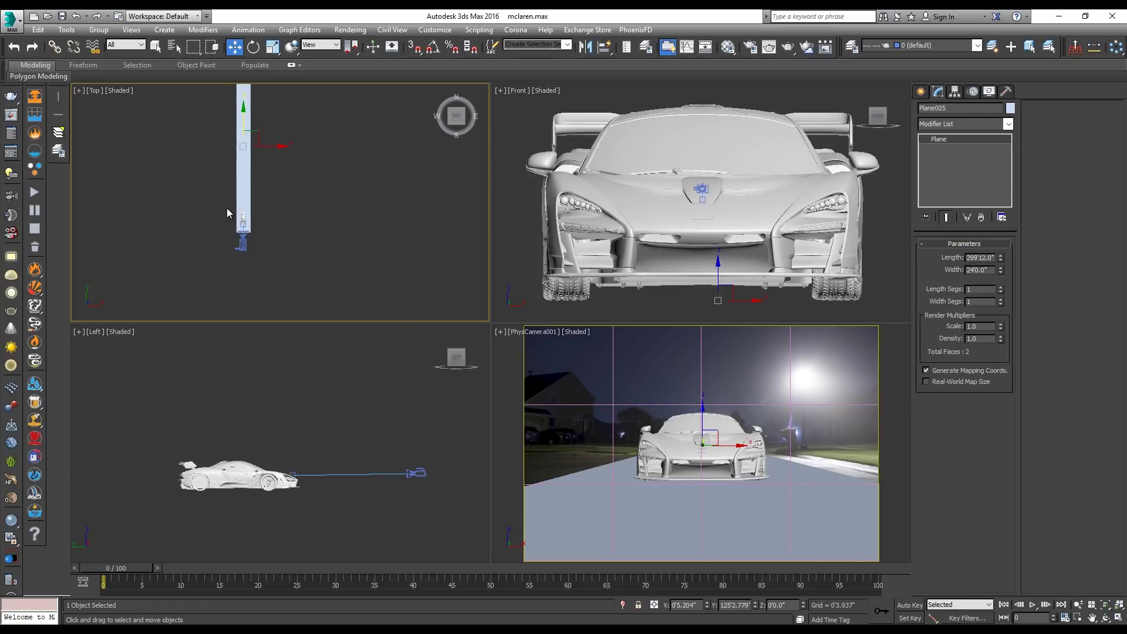
scroll(233, 220, "up", 8)
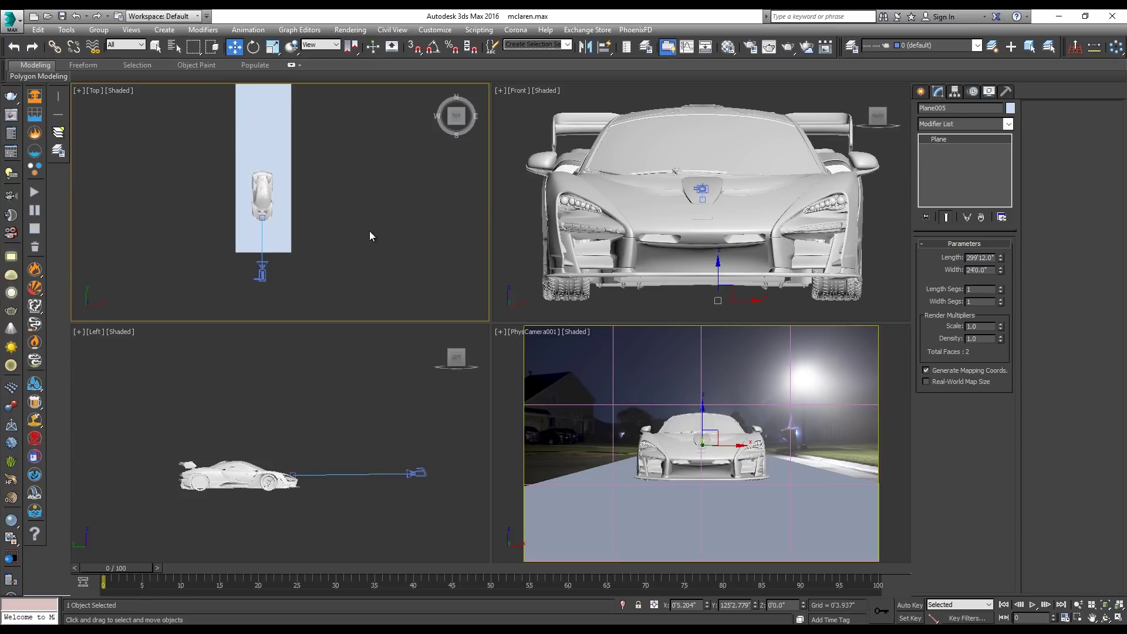
- Widen the ground plane to 28 feet and deselect it
double_click(983, 270)
type("28")
key("Return")
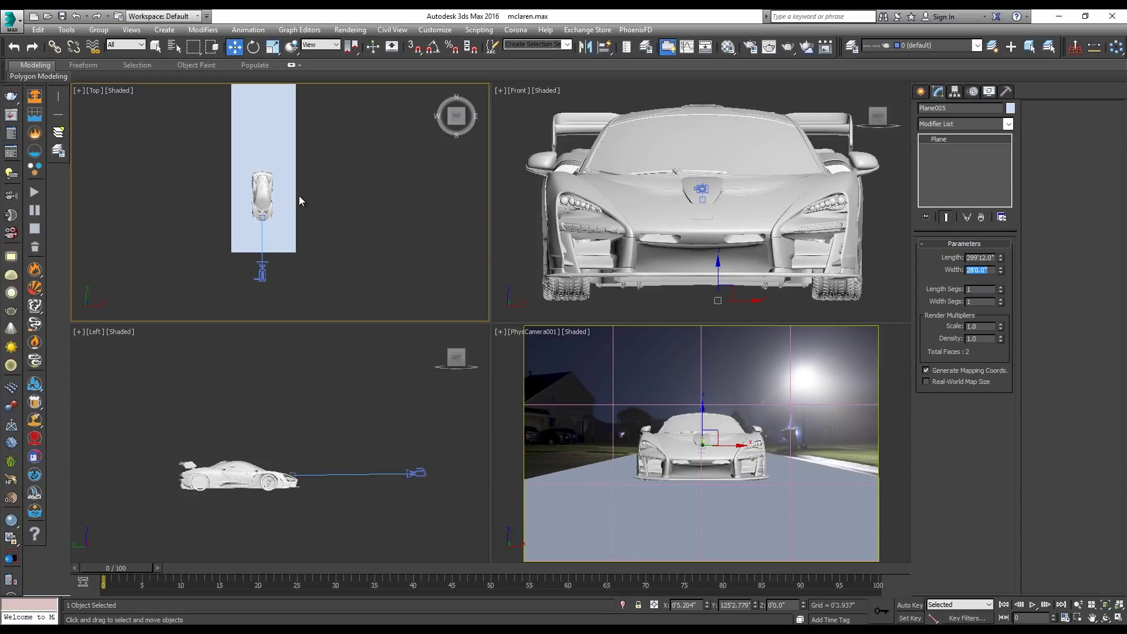
middle_click_drag(298, 195, 299, 211)
middle_click_drag(294, 127, 292, 149)
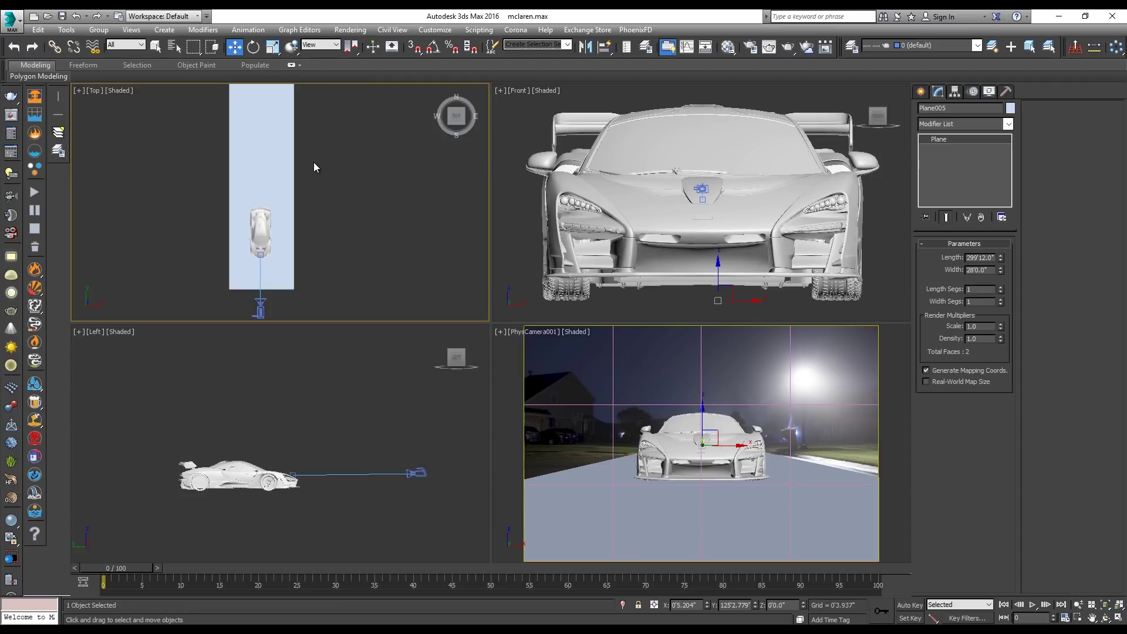
left_click(361, 213)
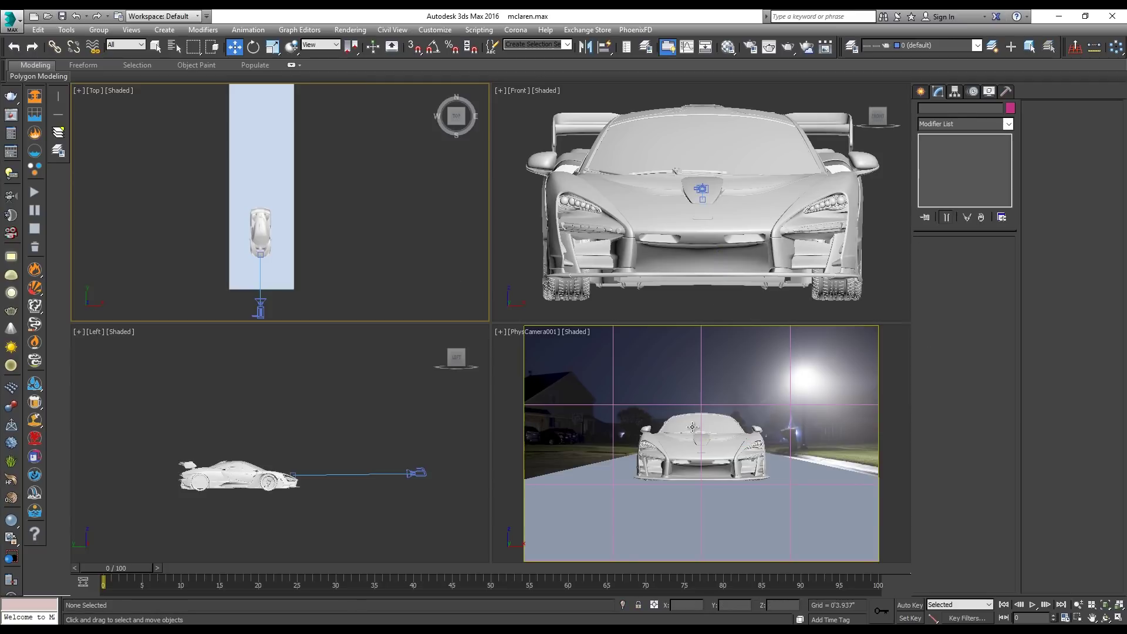
- Display the physical camera view in wireframe and select the ground plane
left_click(646, 381)
key("F3")
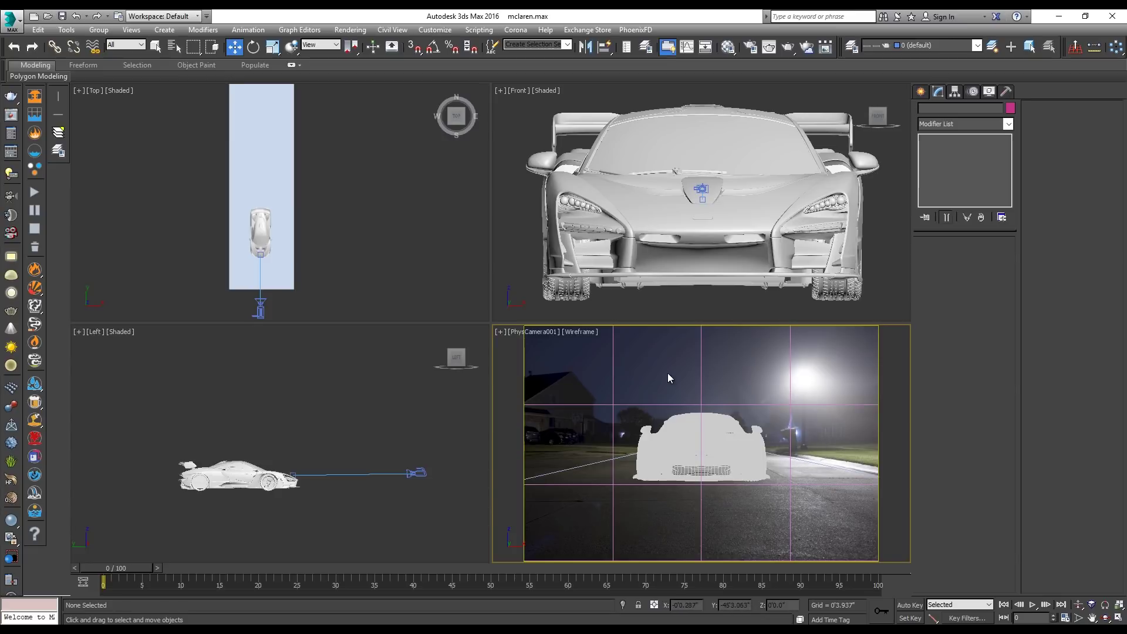
left_click(855, 473)
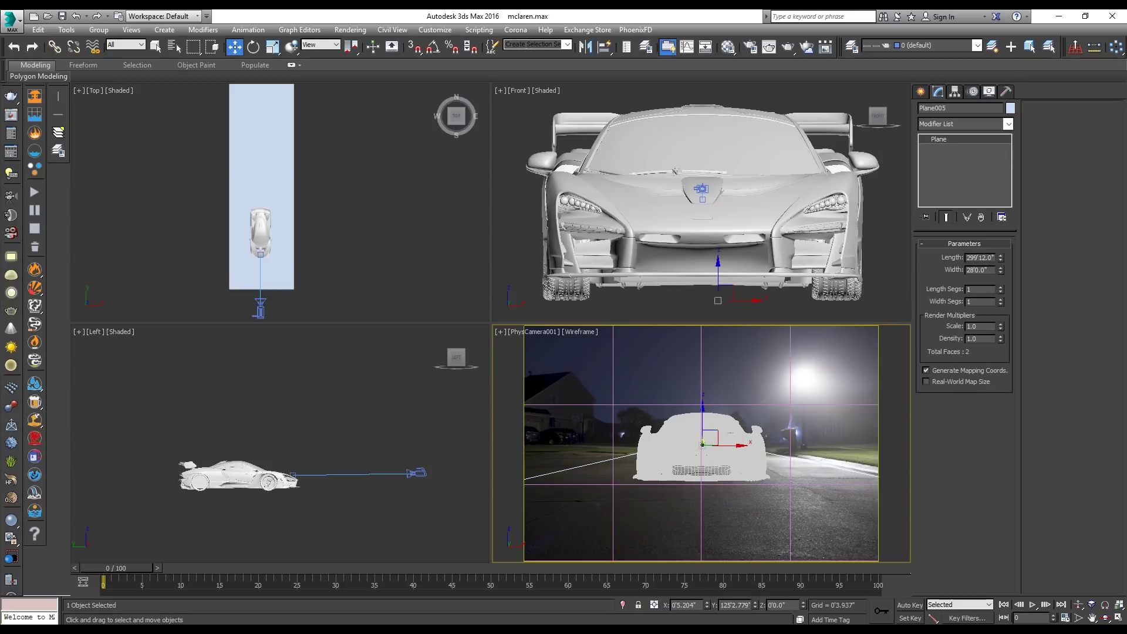
- Isolate the ground plane and maximize the physical camera view
left_click(623, 604)
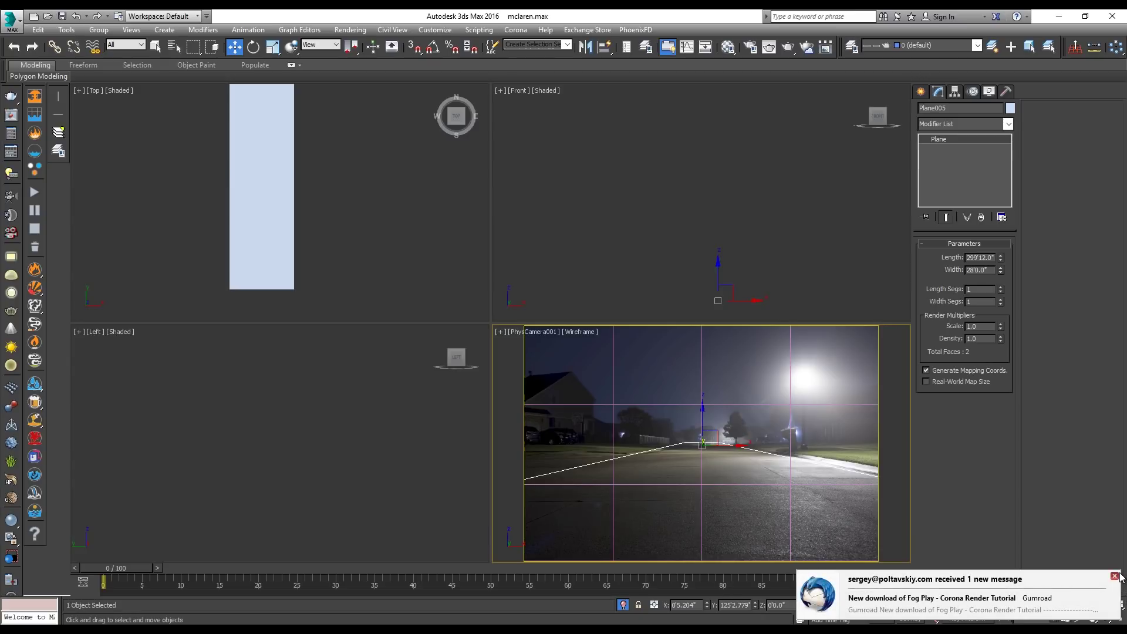
left_click(1114, 576)
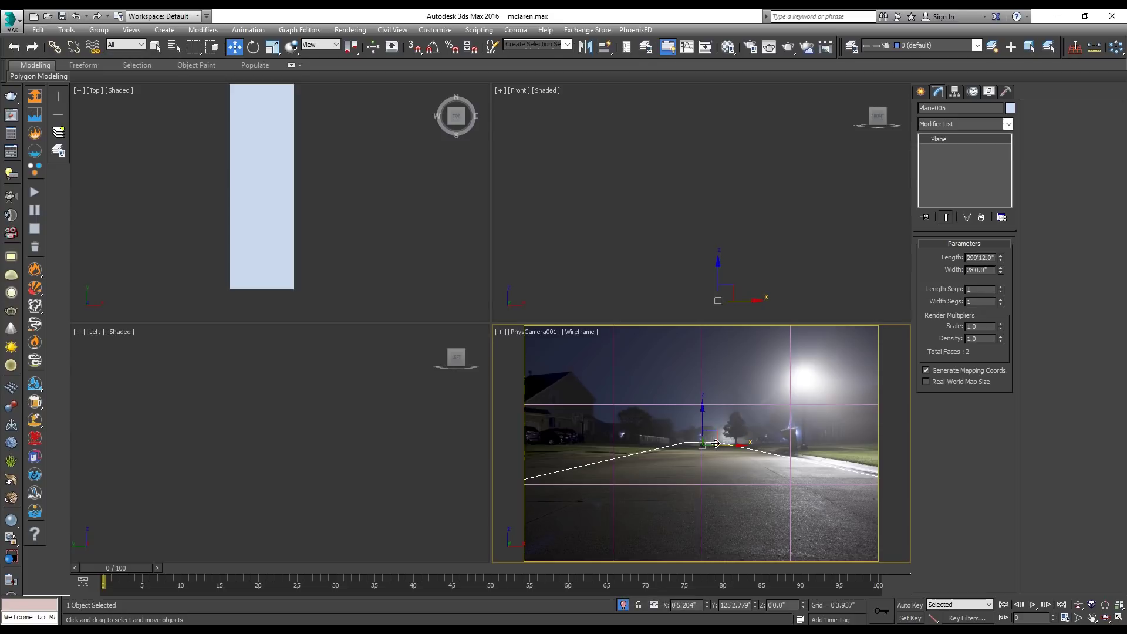
left_click(1118, 618)
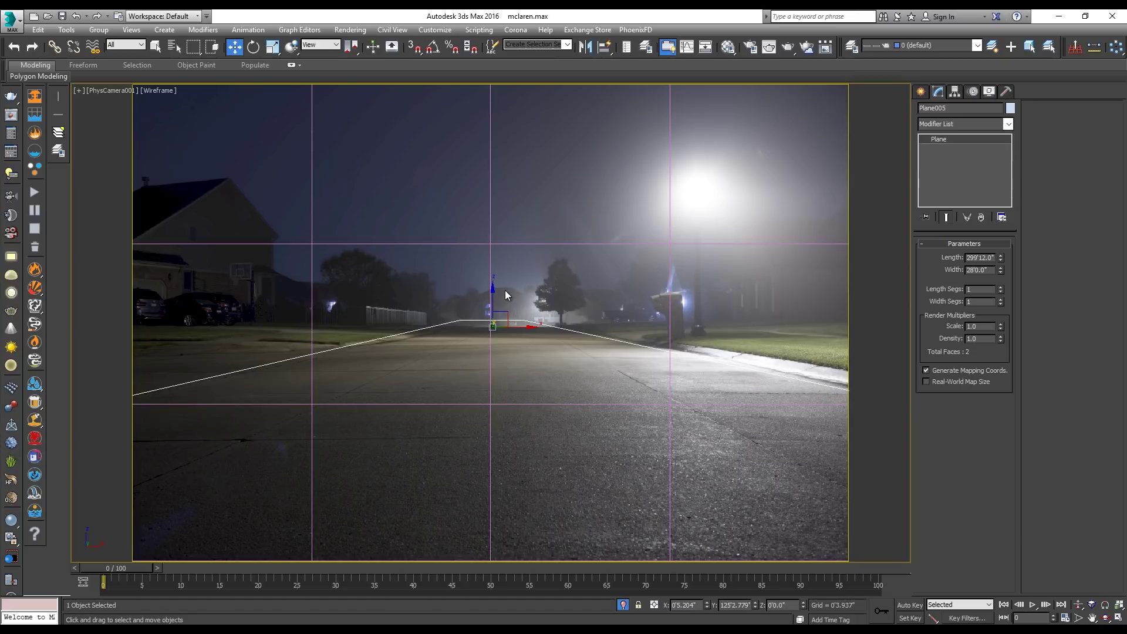
- Orbit the physical camera slightly so the plane's long edges line up with the road edges in the backplate
key("ctrl+r")
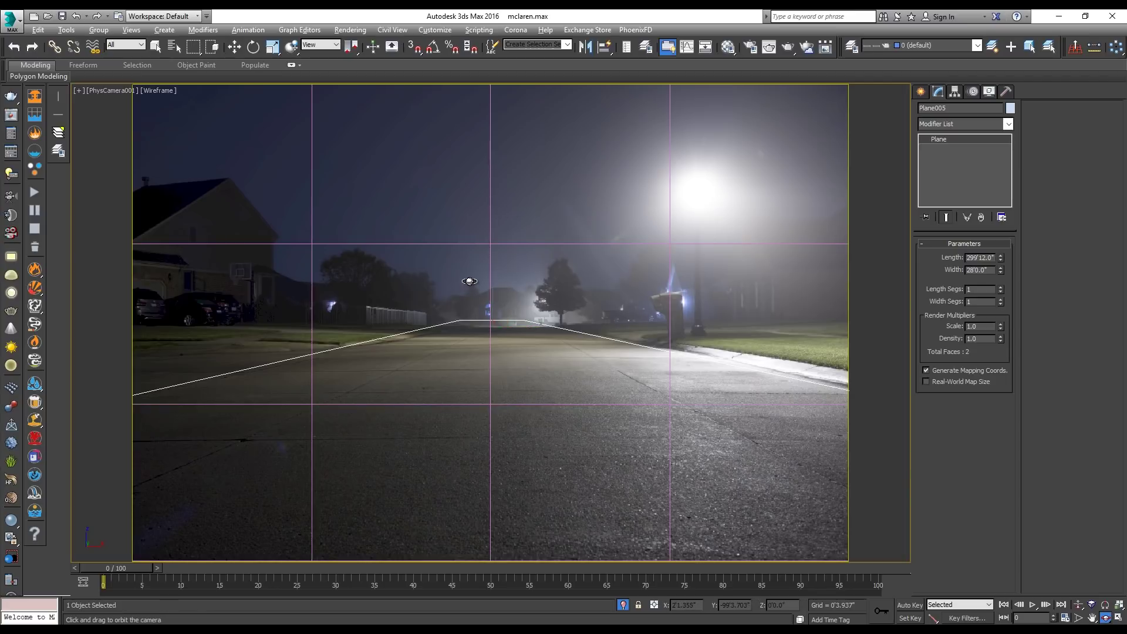
mouse_move(469, 281)
left_mouse_down()
mouse_move(508, 282)
mouse_move(492, 282)
left_mouse_up()
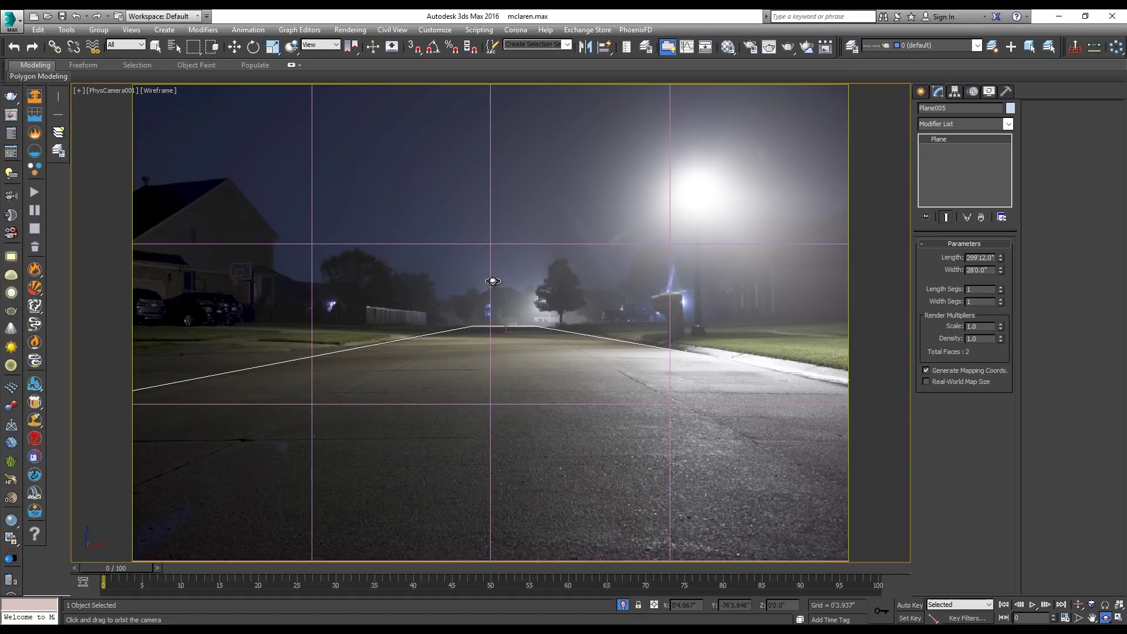
key("w")
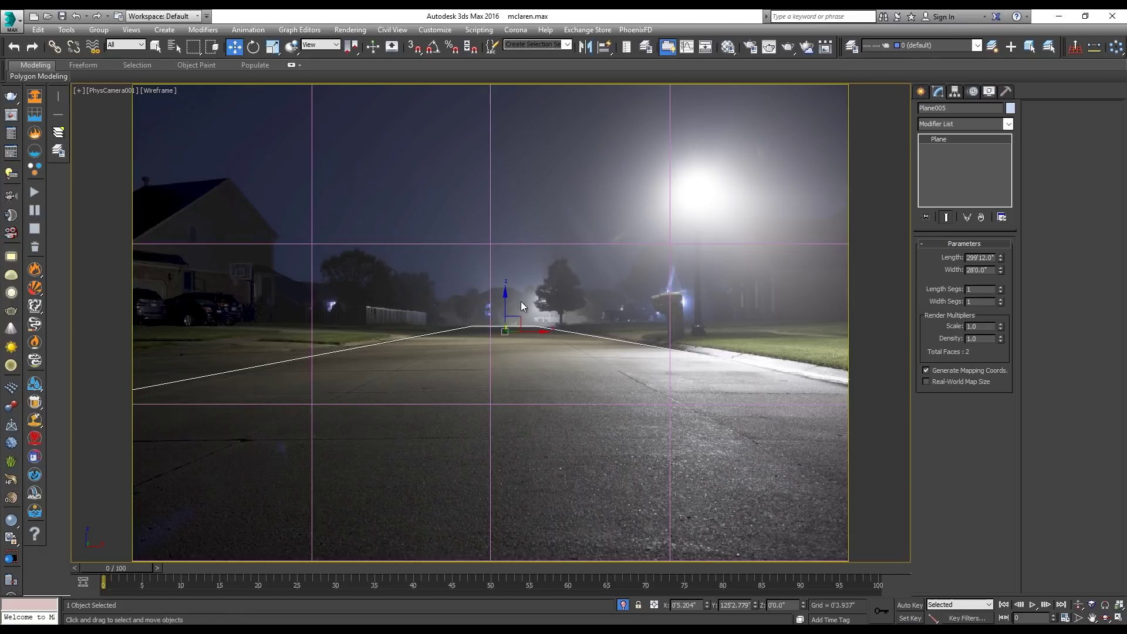
- Increase the ground plane's length segments to 10
left_click(1002, 285)
left_click(1002, 286)
left_click(1002, 286)
left_click(1002, 286)
left_click(1002, 286)
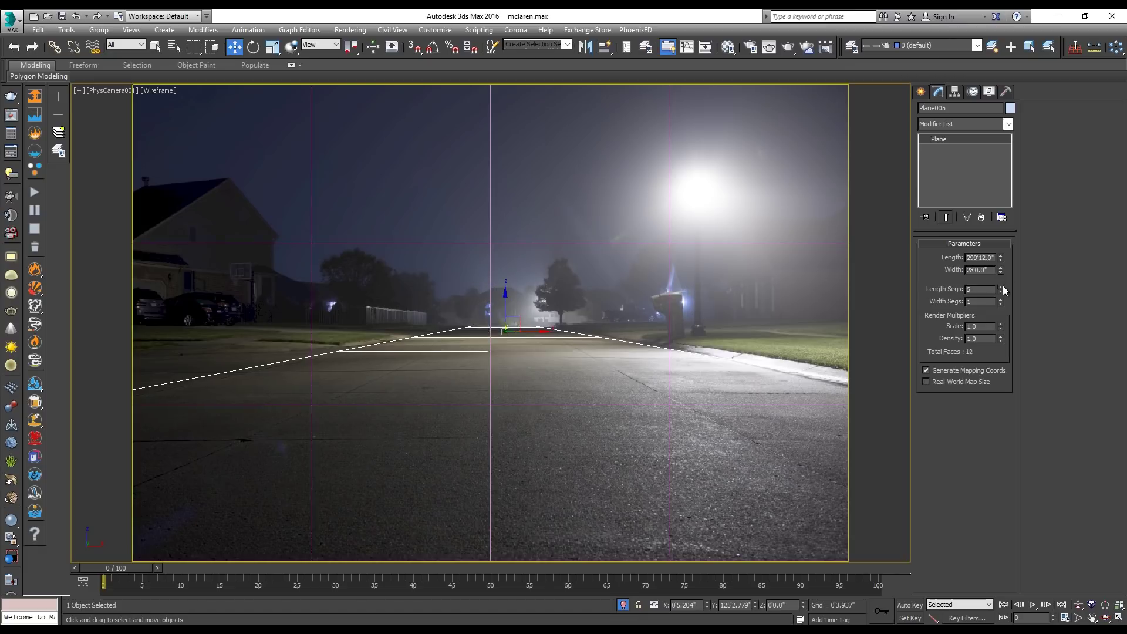
left_click(1003, 285)
left_click(1003, 285)
left_click(1003, 286)
left_click(1003, 286)
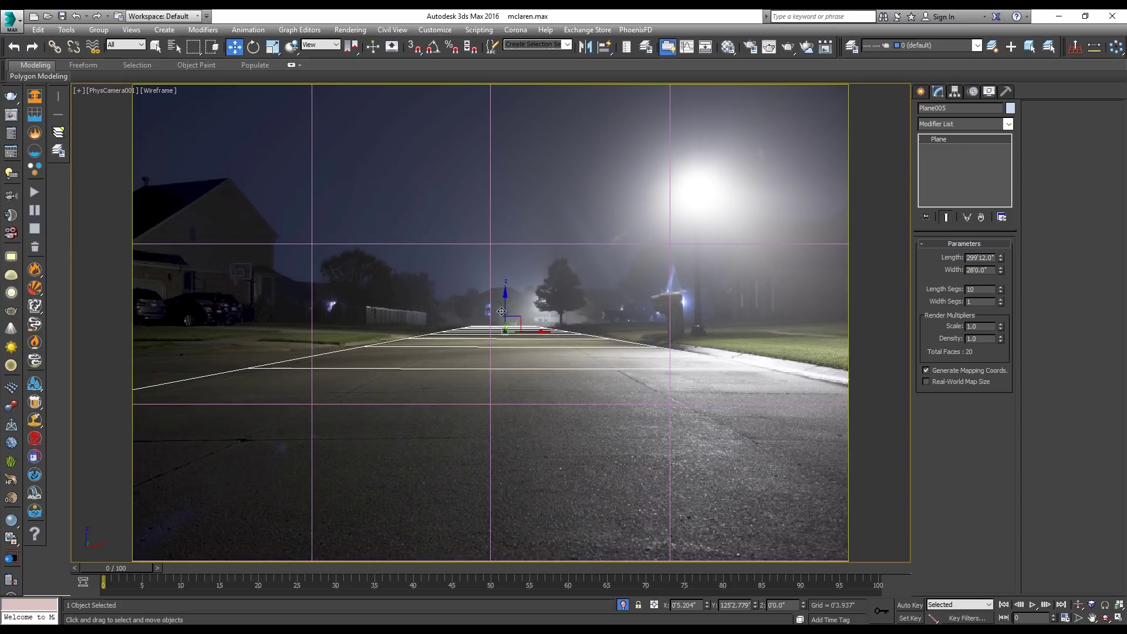
- Add an Edit Poly modifier to the ground plane and insert two lengthwise edge loops, one on each side of its centre
left_click(949, 120)
key("e")
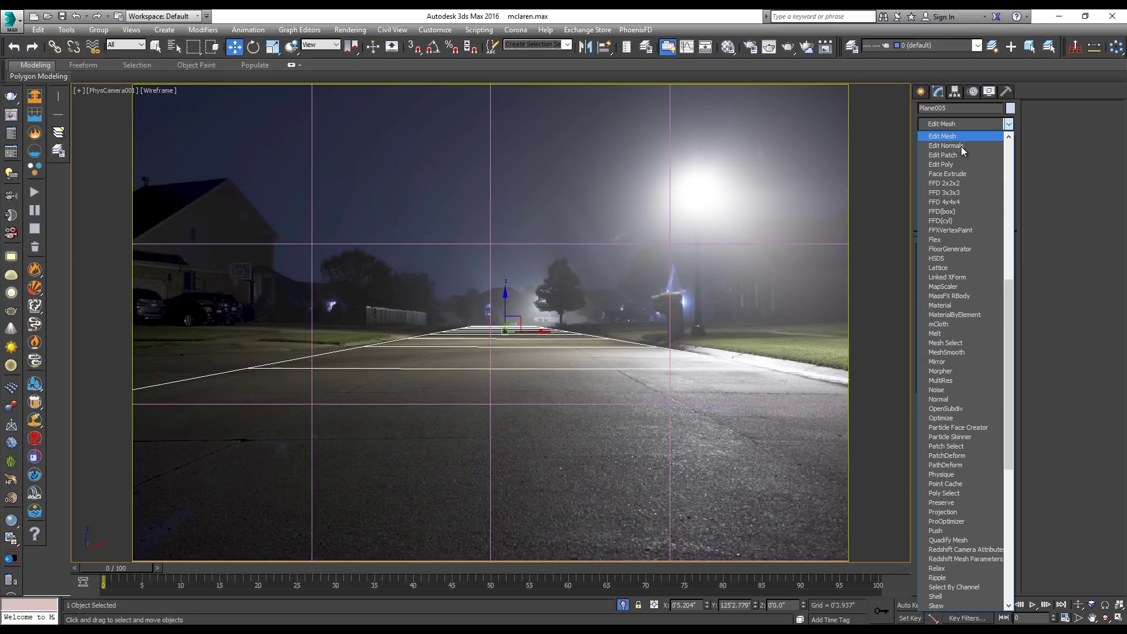
left_click(959, 164)
key("alt+s")
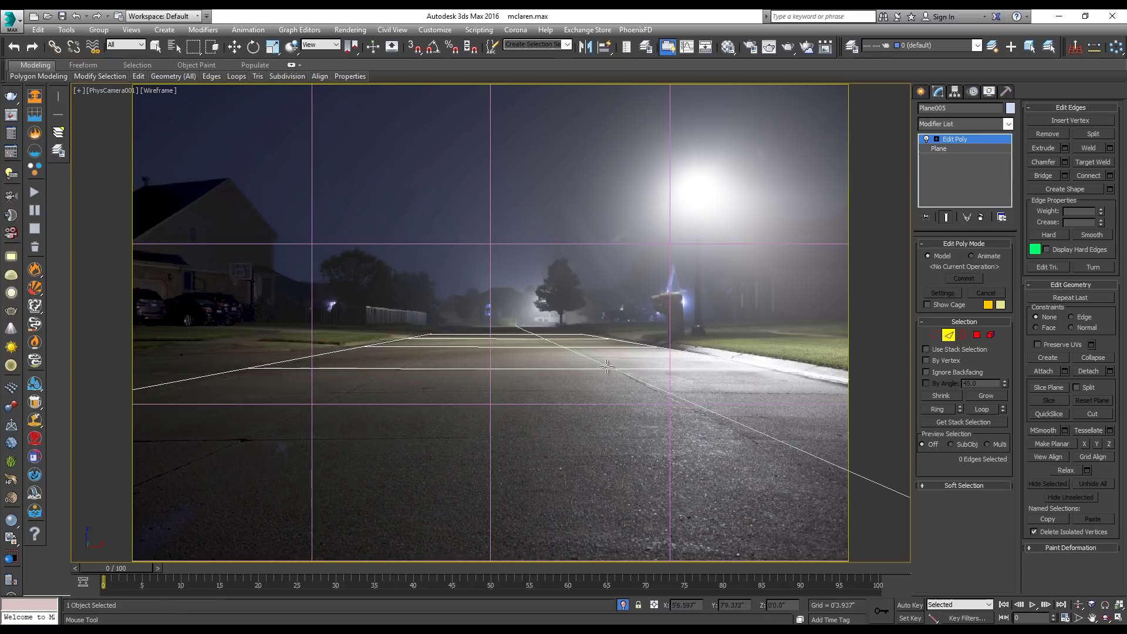
left_click(605, 364)
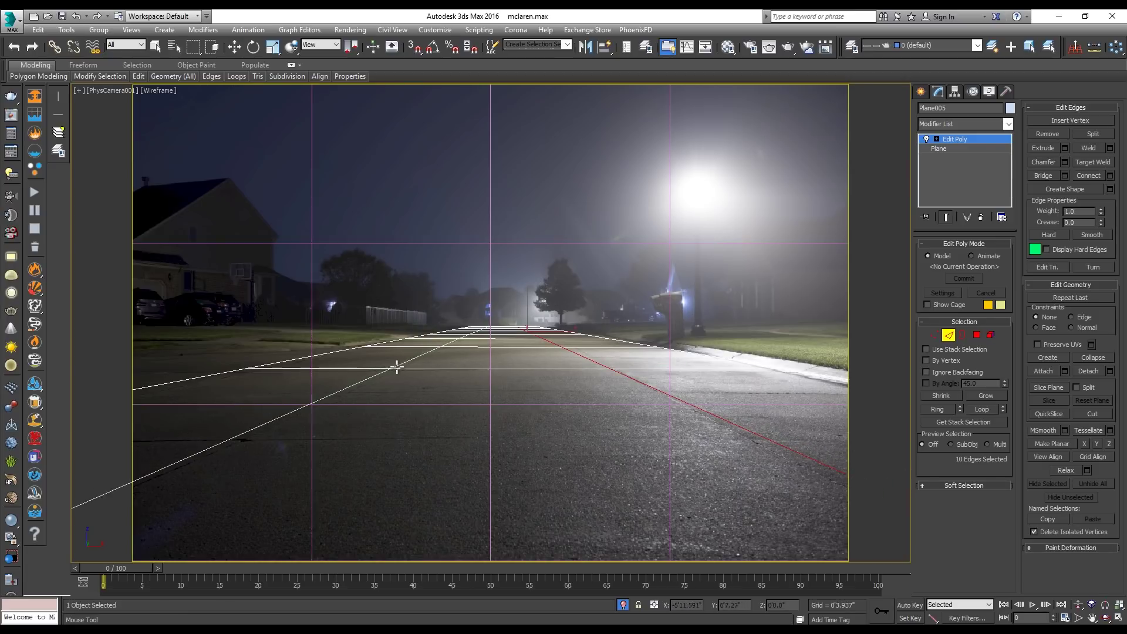
left_click(396, 369)
- Orbit the physical camera slightly so the plane's edge loops follow the road perspective, and leave edge editing
key("ctrl+r")
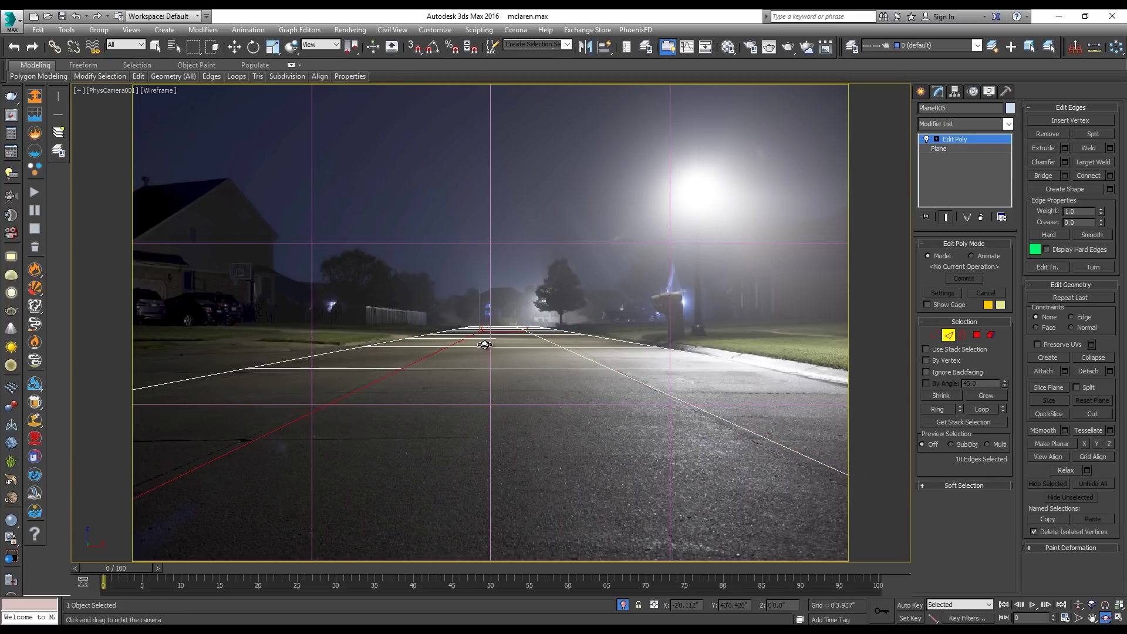
left_click_drag(483, 344, 440, 339)
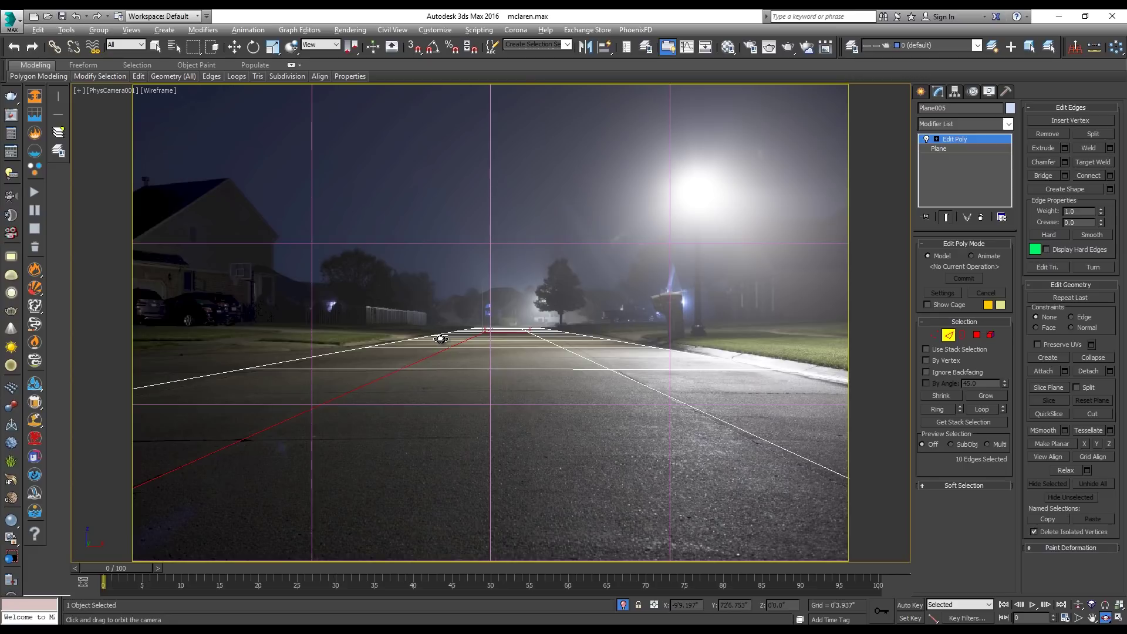
key("w")
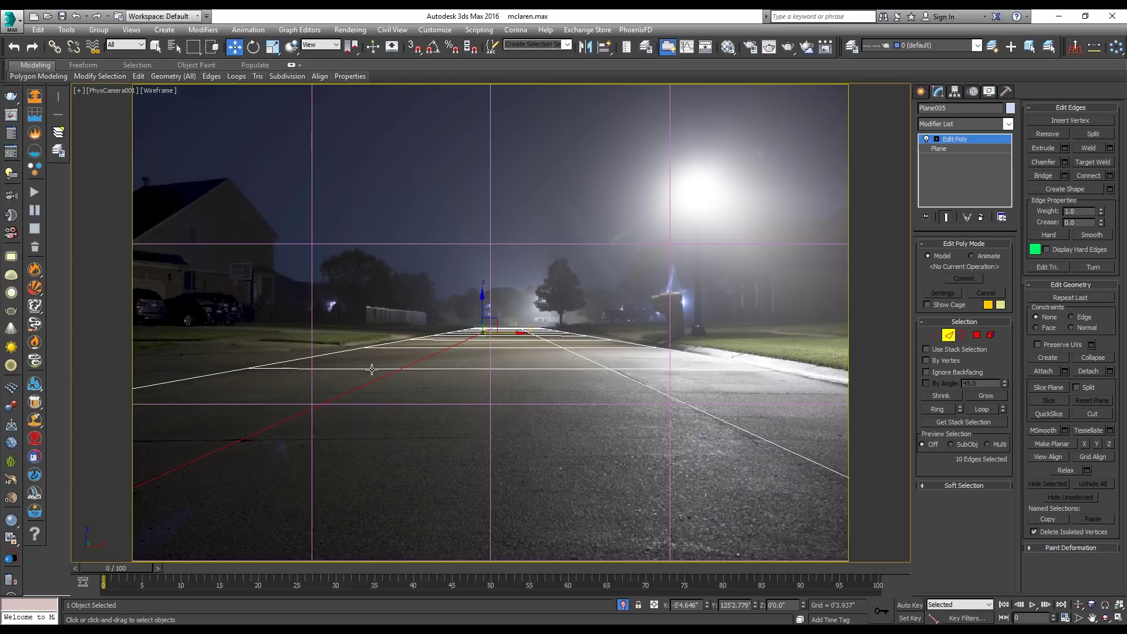
key("2")
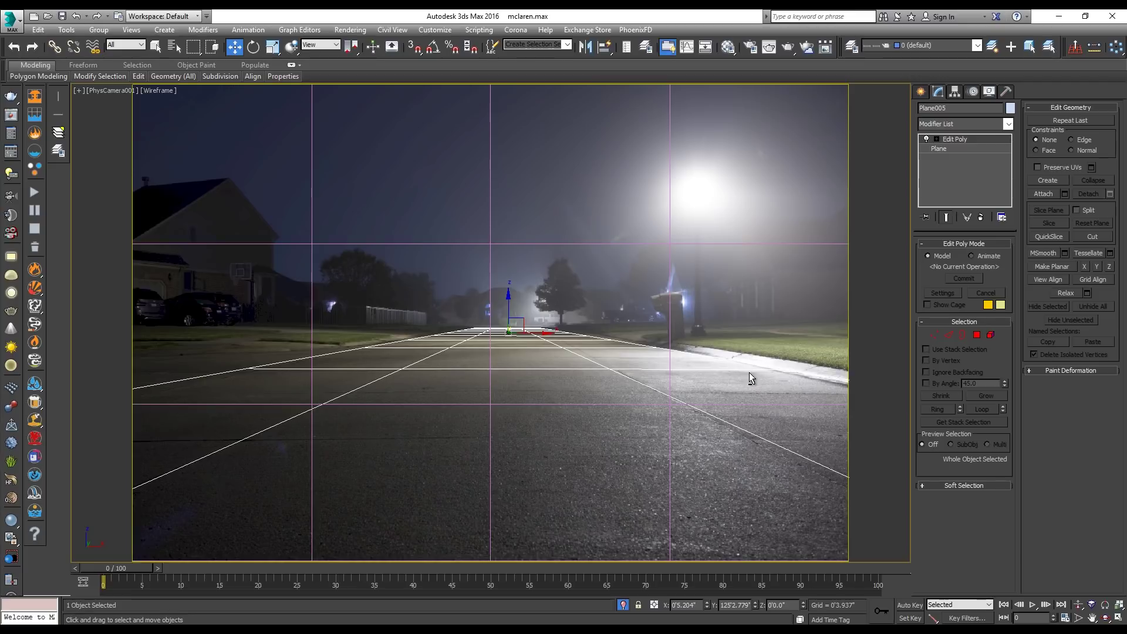
key("ctrl+r")
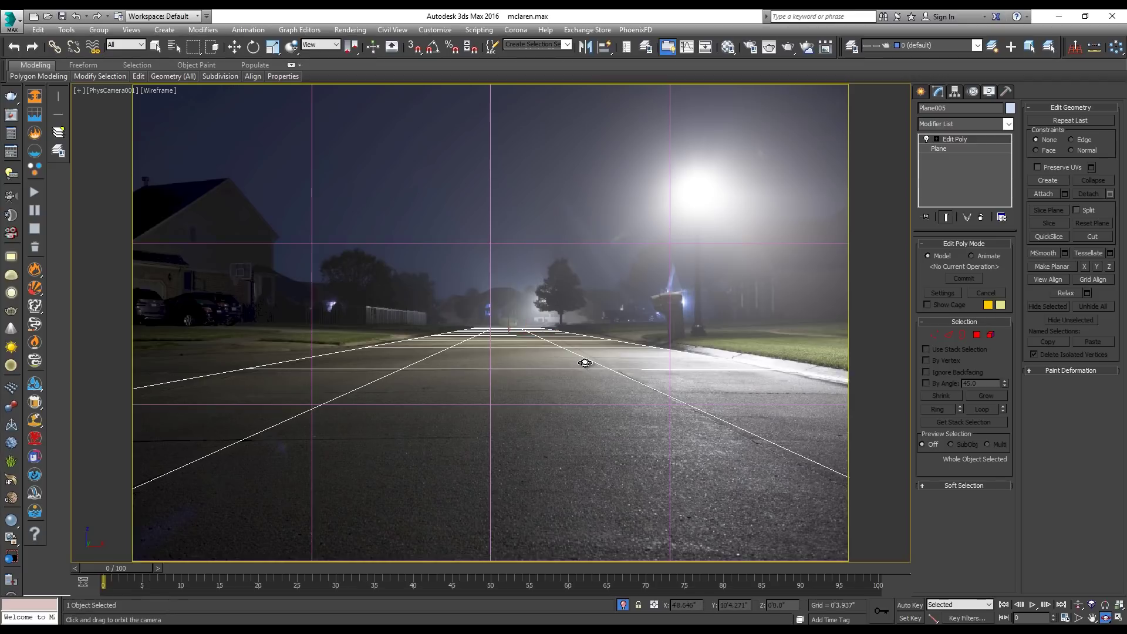
key("w")
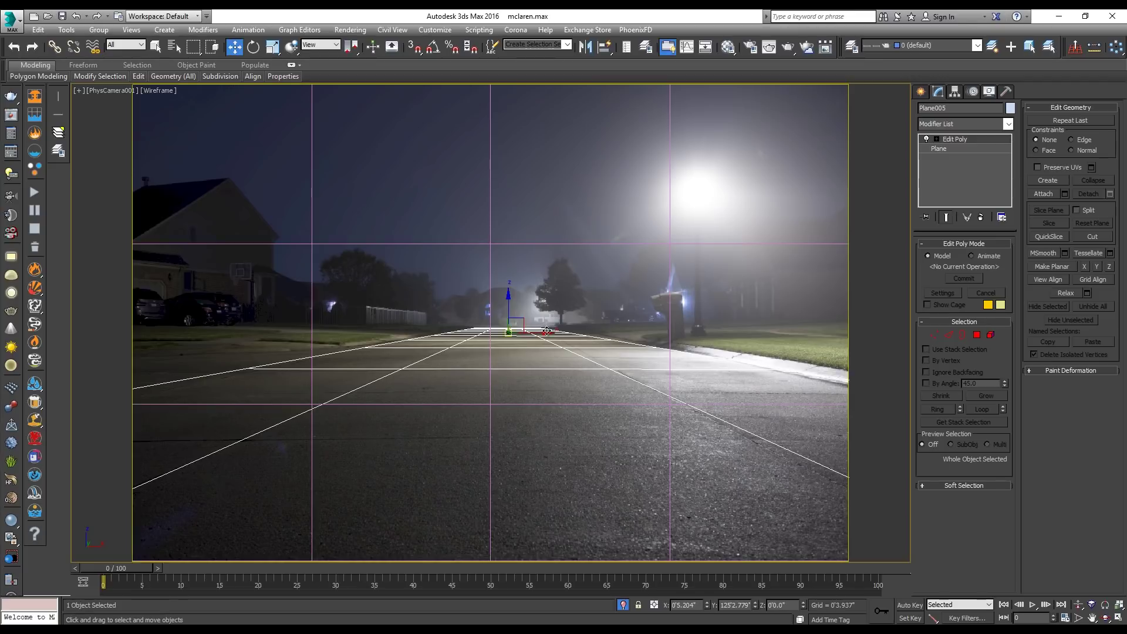
- Switch the camera view to shaded display, end the ground plane's isolation, and return to the four-viewport layout
key("F3")
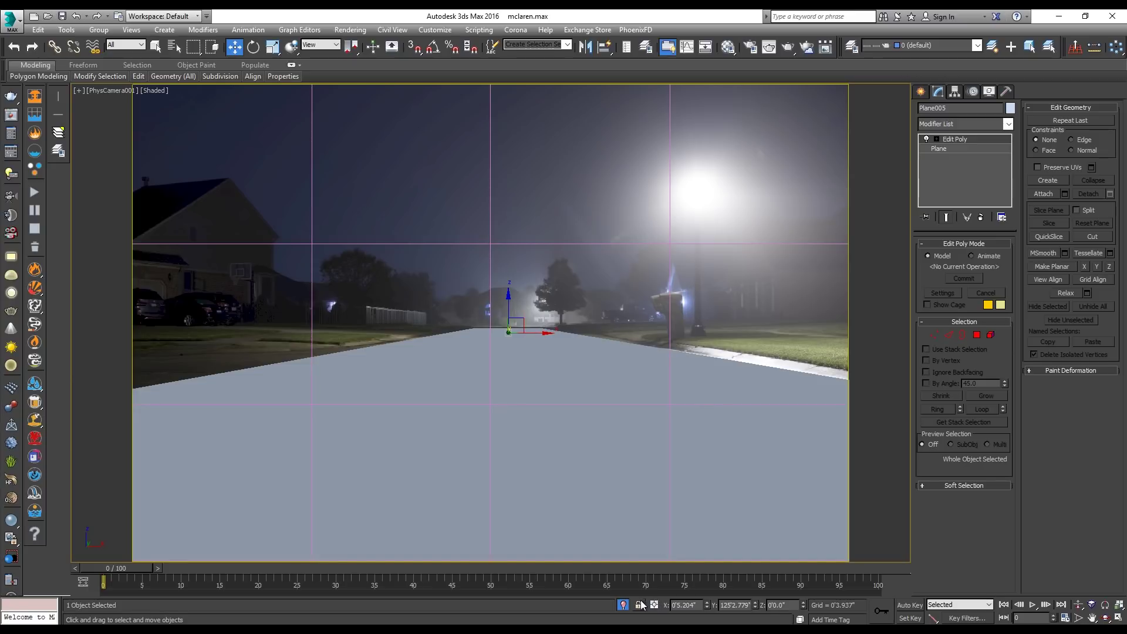
left_click(623, 604)
left_click(706, 296)
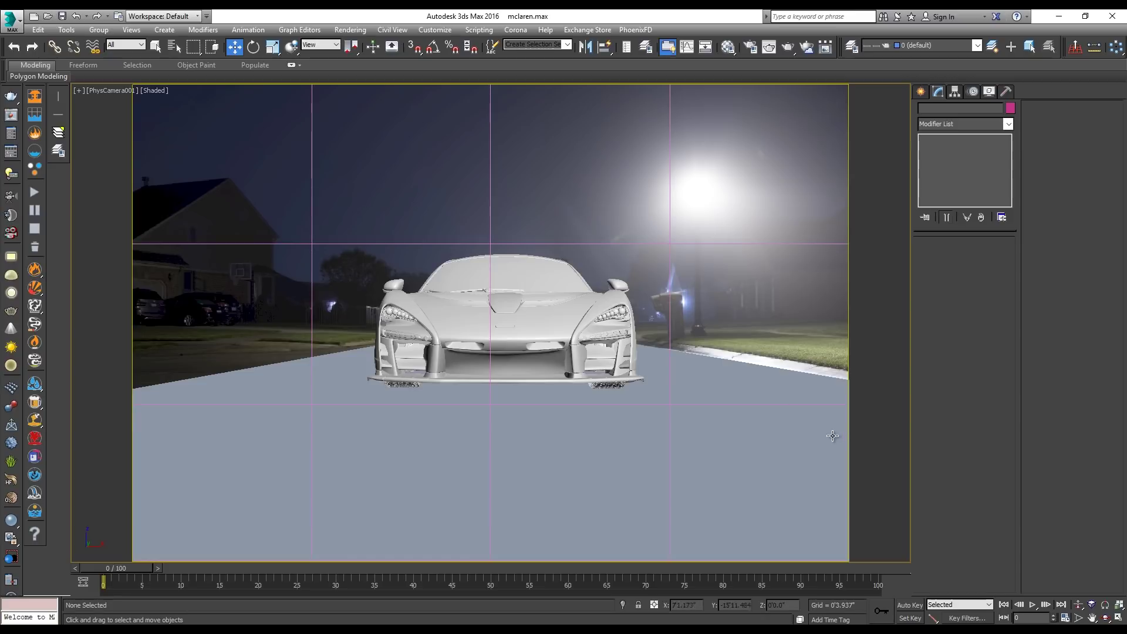
left_click(1118, 618)
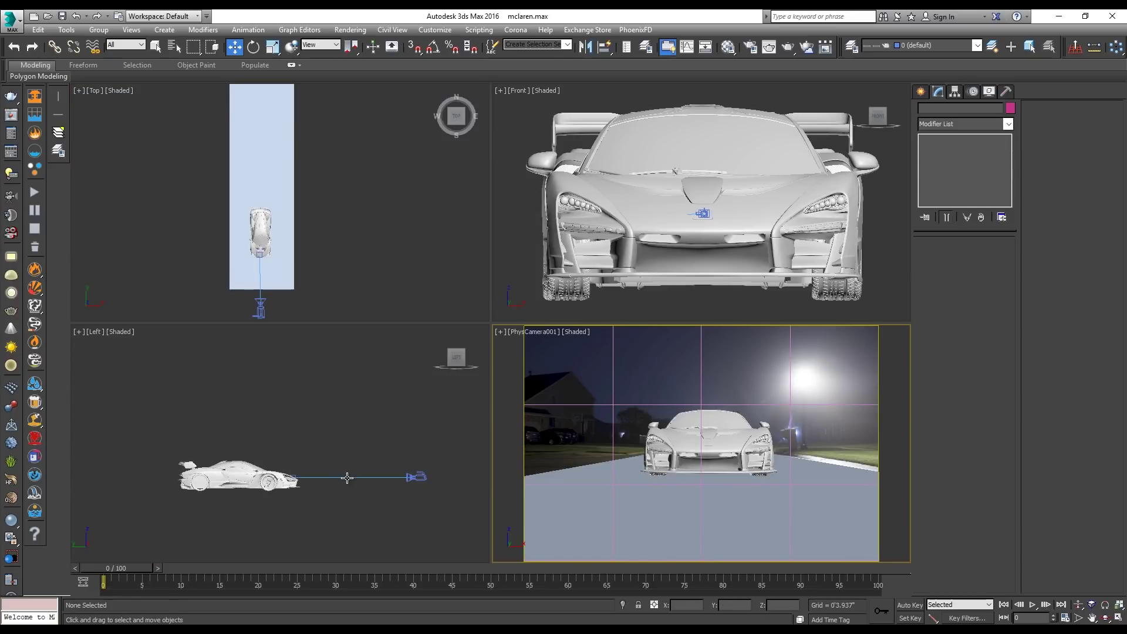
- Link the physical camera and its target to the ground plane as their parent
left_click(276, 283)
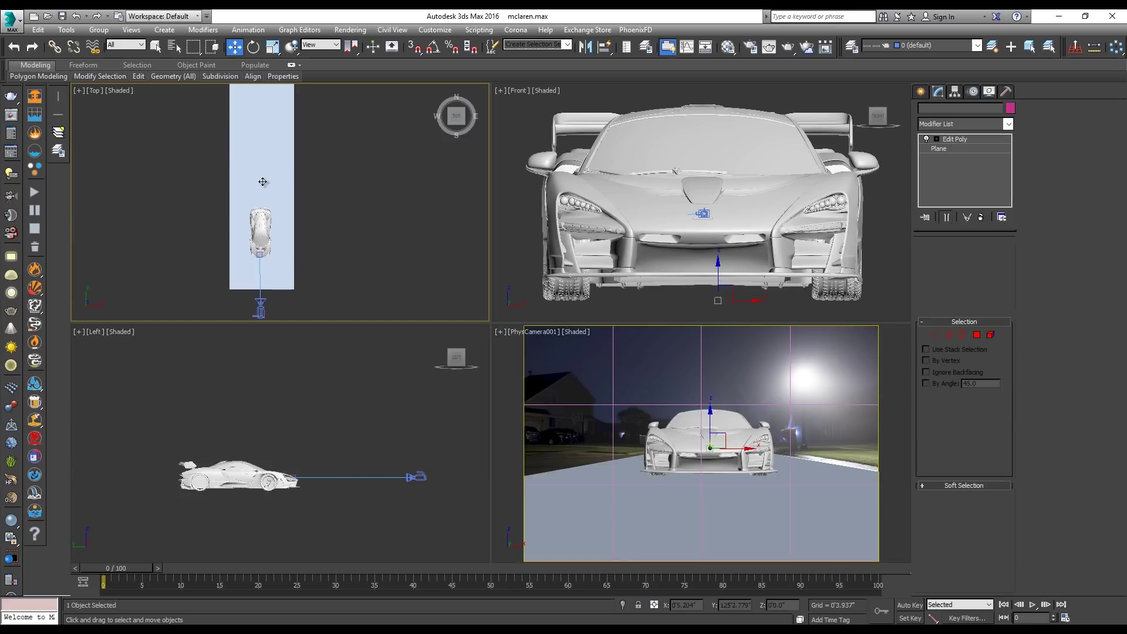
left_click(354, 472)
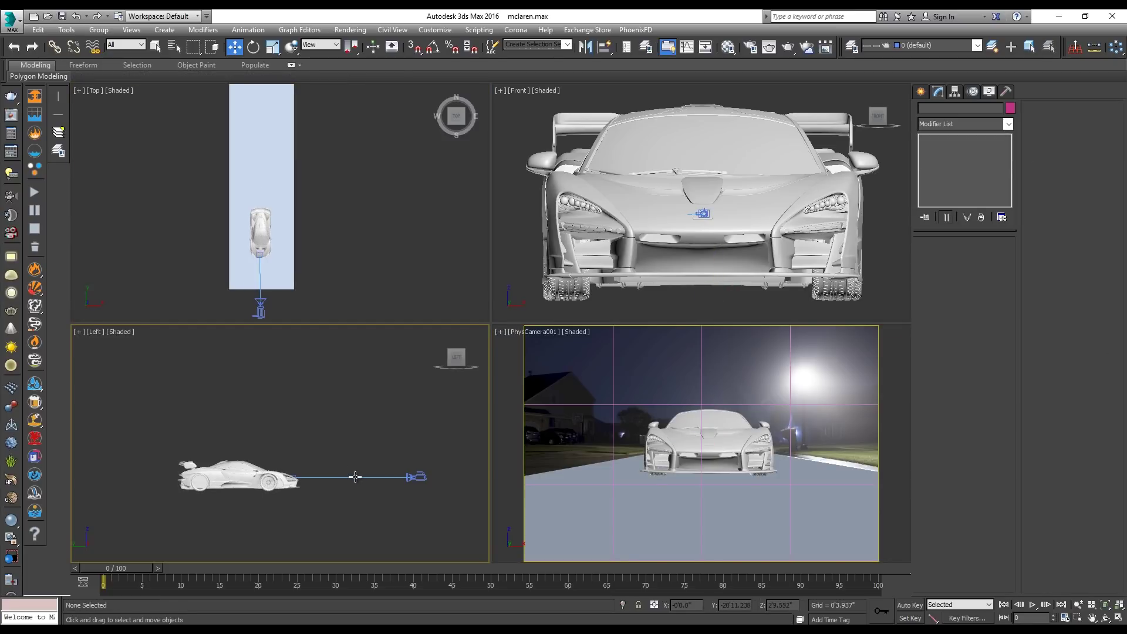
left_click(355, 476)
left_click(54, 45)
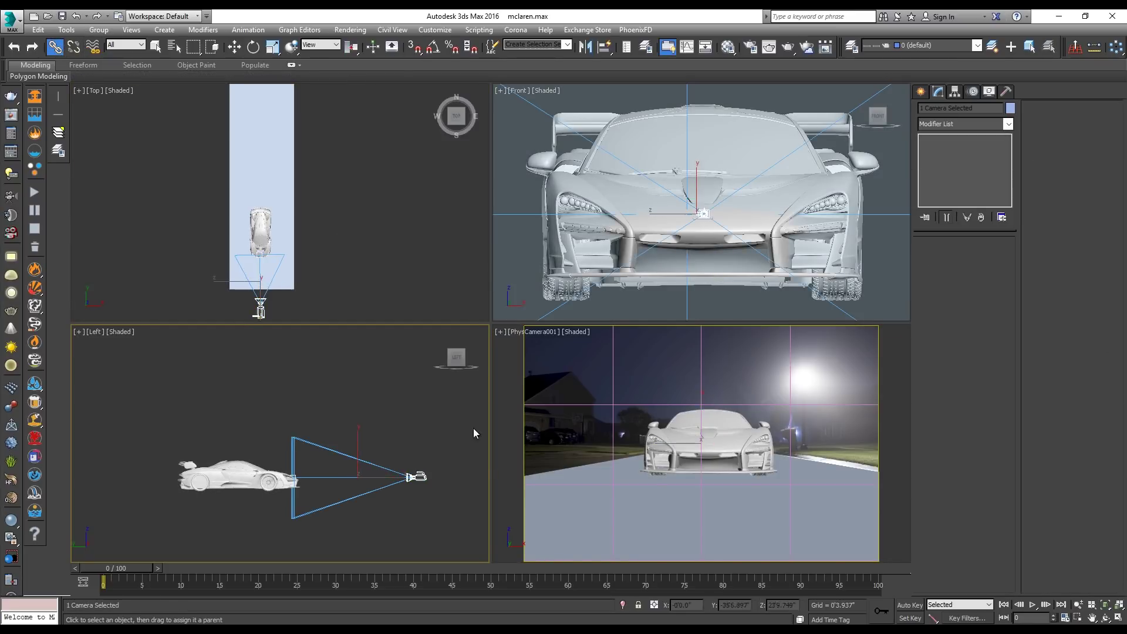
left_click_drag(411, 477, 283, 246)
left_click_drag(260, 304, 292, 217)
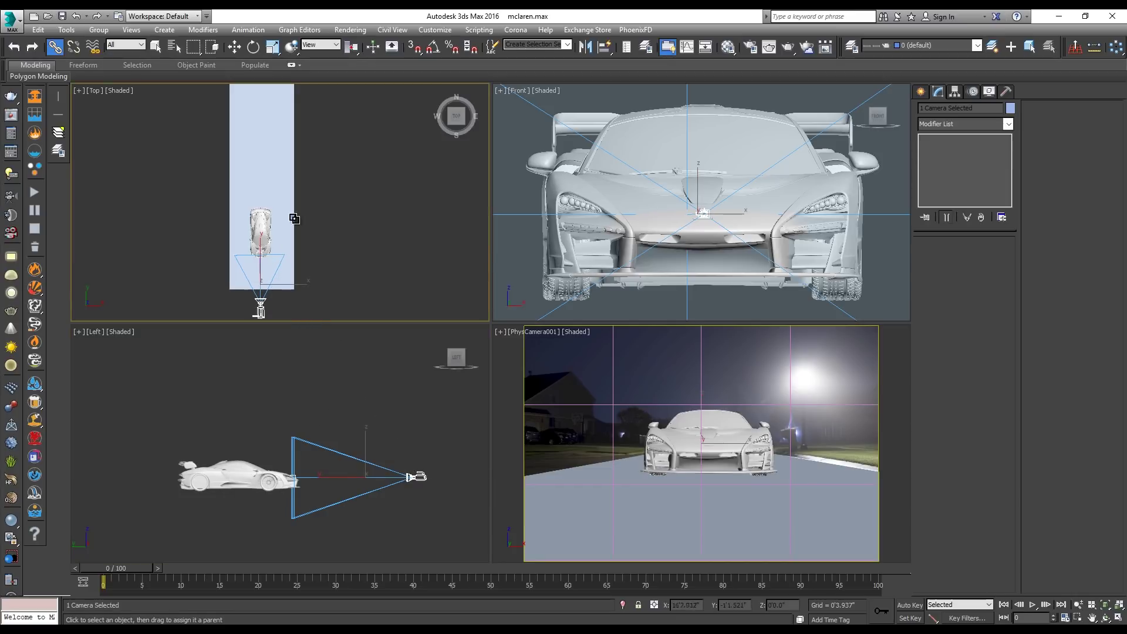
- Move only the ground plane's pivot along its length to the middle of the car
left_click(290, 181)
right_click(290, 181)
left_click(305, 195)
scroll(287, 206, "down", 3)
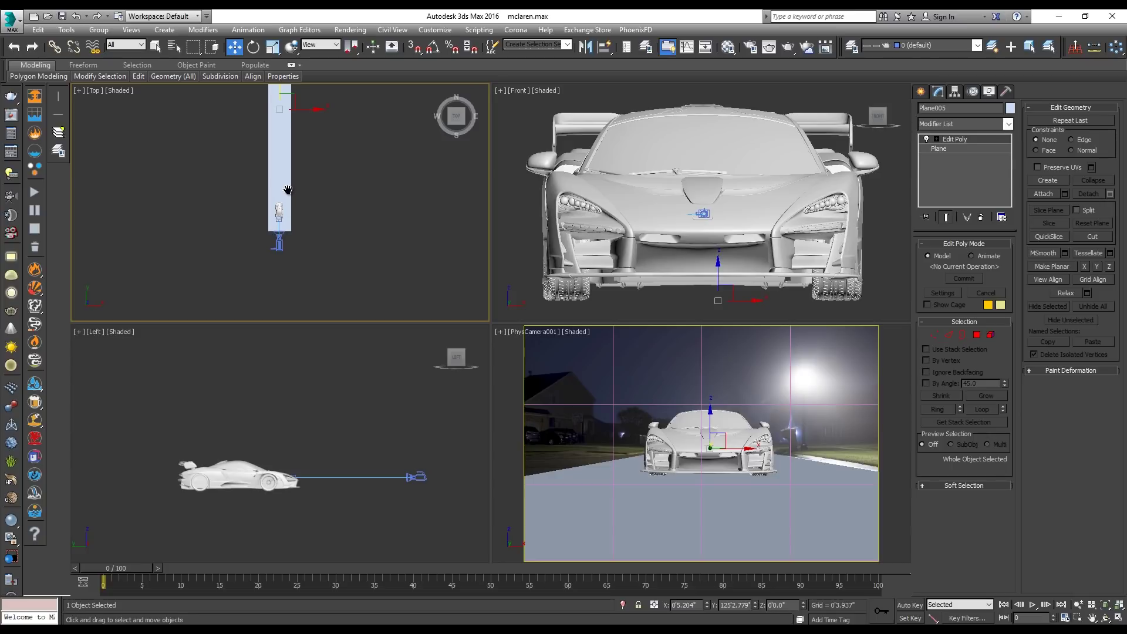
middle_click_drag(288, 183, 290, 202)
left_click(955, 91)
left_click(972, 167)
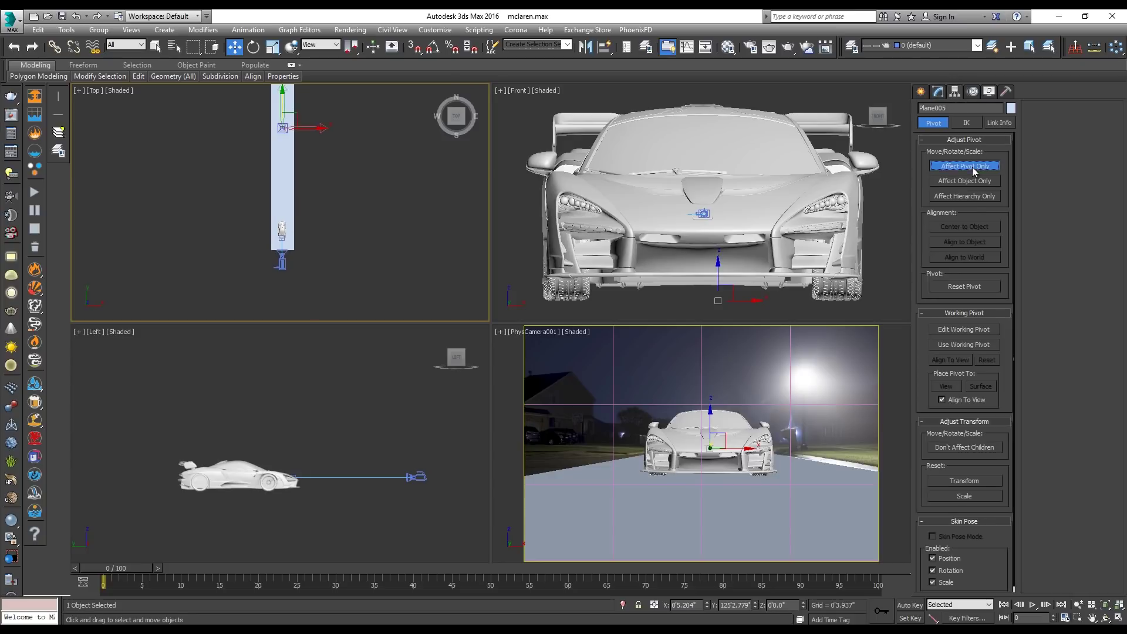
left_click_drag(284, 94, 299, 201)
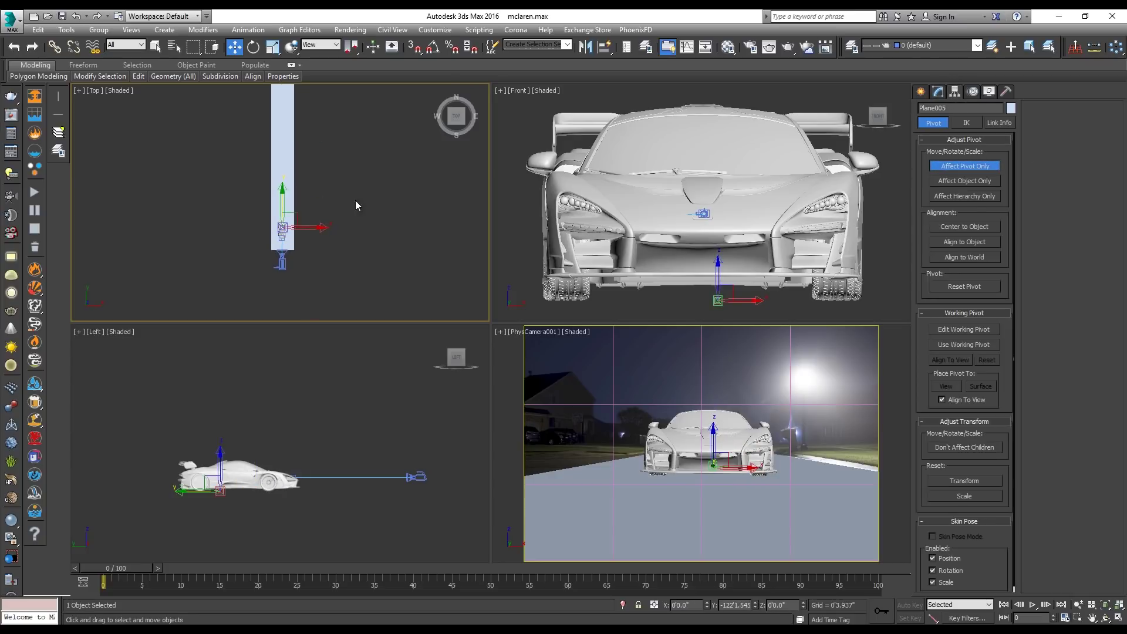
left_click(978, 166)
middle_click_drag(289, 236, 295, 219)
scroll(296, 218, "up", 2)
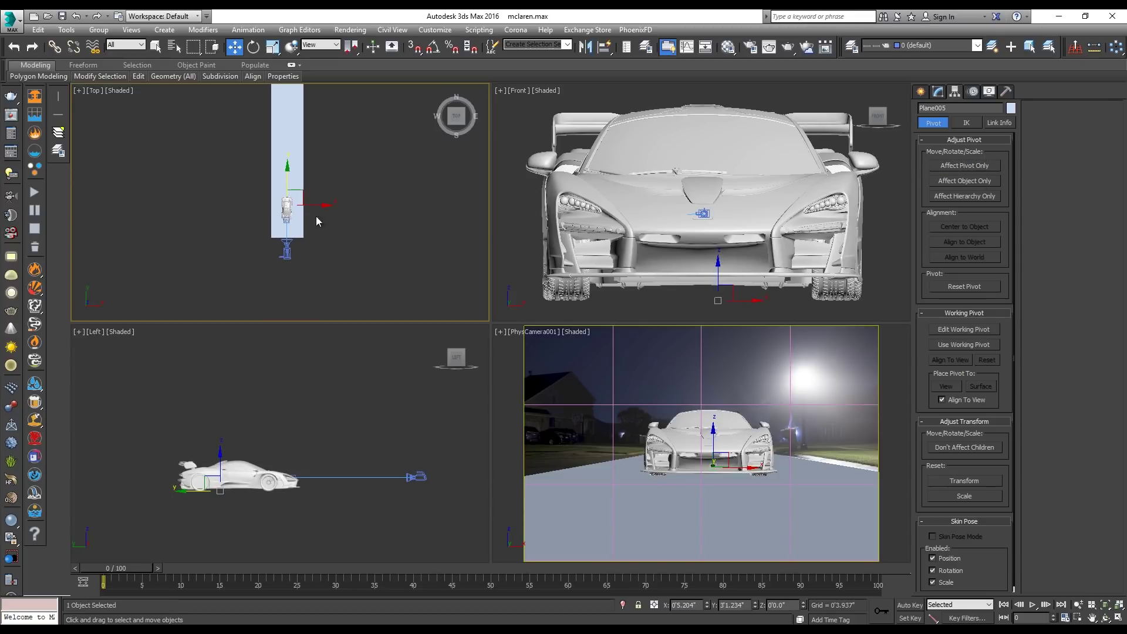
- Try rotating the ground plane about its new pivot together with the linked camera, and undo the rotation
mouse_move(289, 175)
left_mouse_down()
mouse_move(289, 196)
mouse_move(293, 163)
mouse_move(292, 229)
mouse_move(293, 170)
left_mouse_up()
scroll(288, 239, "up", 2)
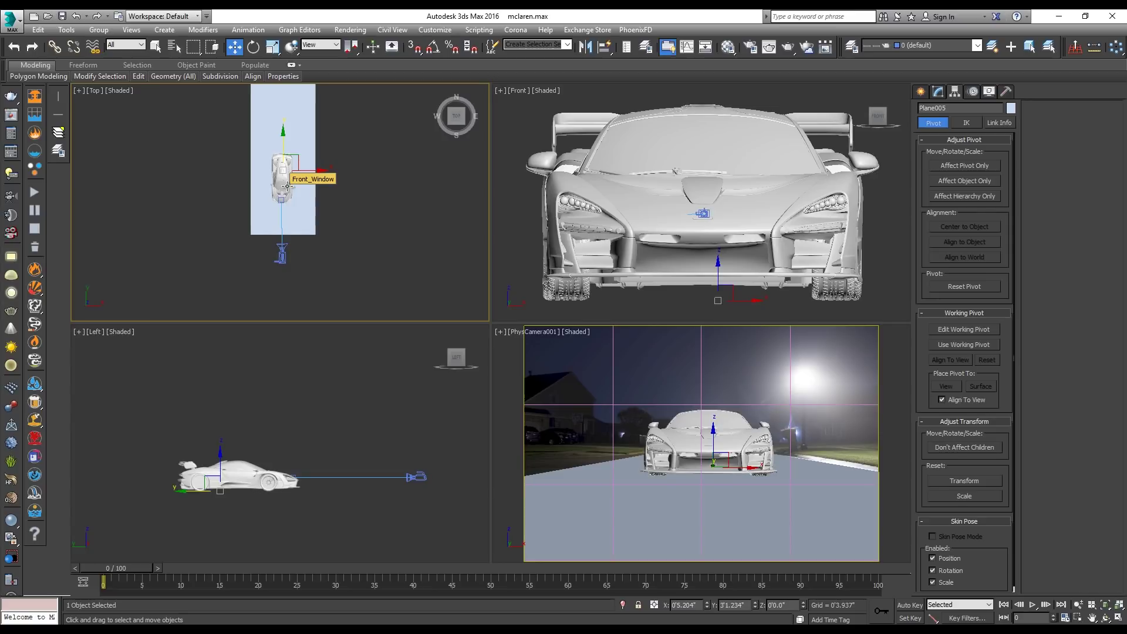
scroll(287, 176, "up", 3)
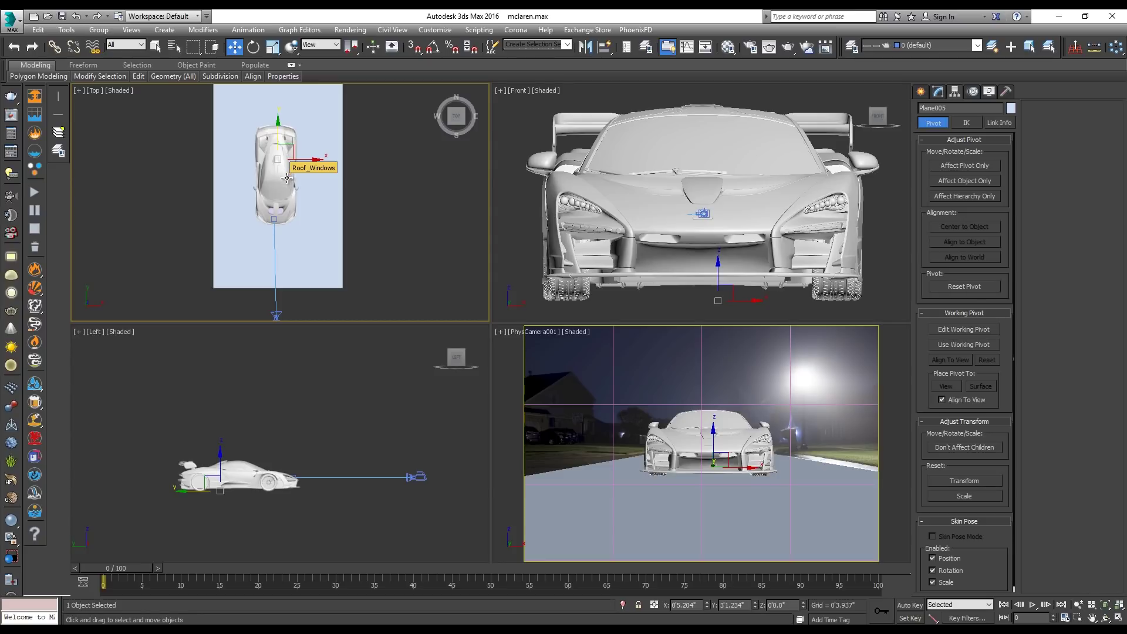
right_click(301, 160)
left_click(320, 181)
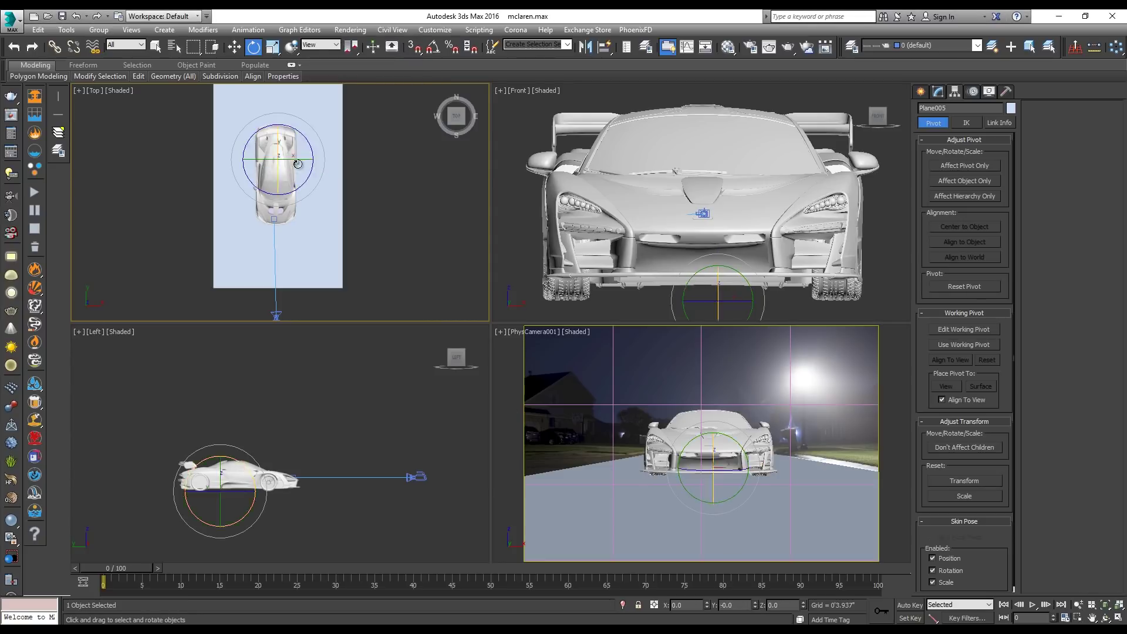
left_click_drag(314, 151, 283, 159)
key("ctrl+z")
- Move the ground plane with its linked camera slightly away from the car's front along the road, and deselect it
right_click(279, 160)
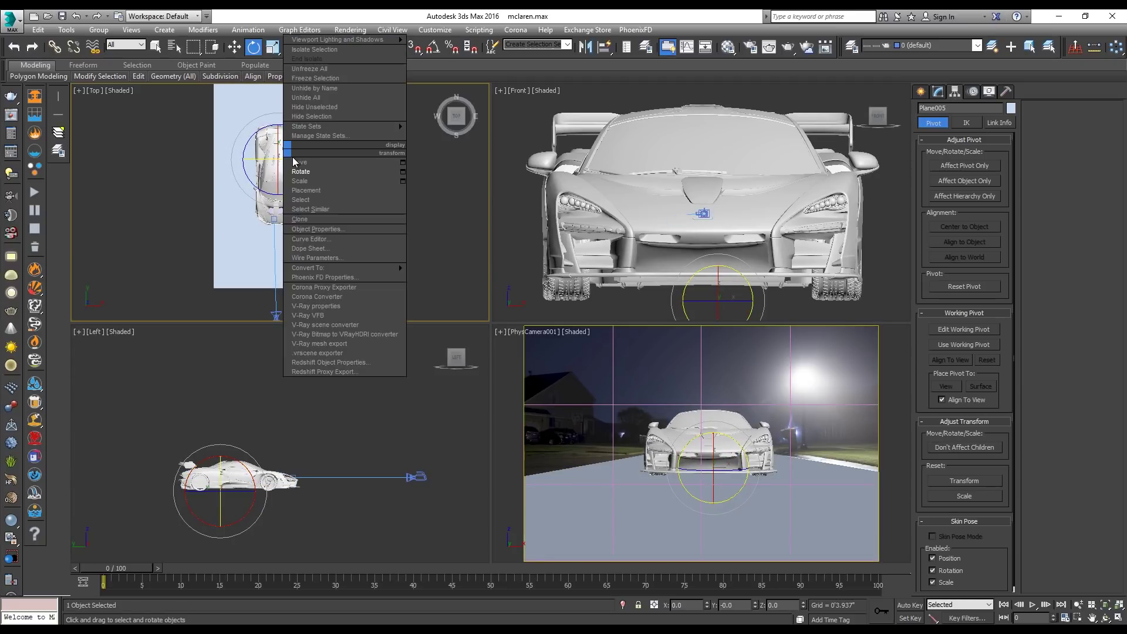
left_click(303, 162)
left_click_drag(270, 126, 291, 136)
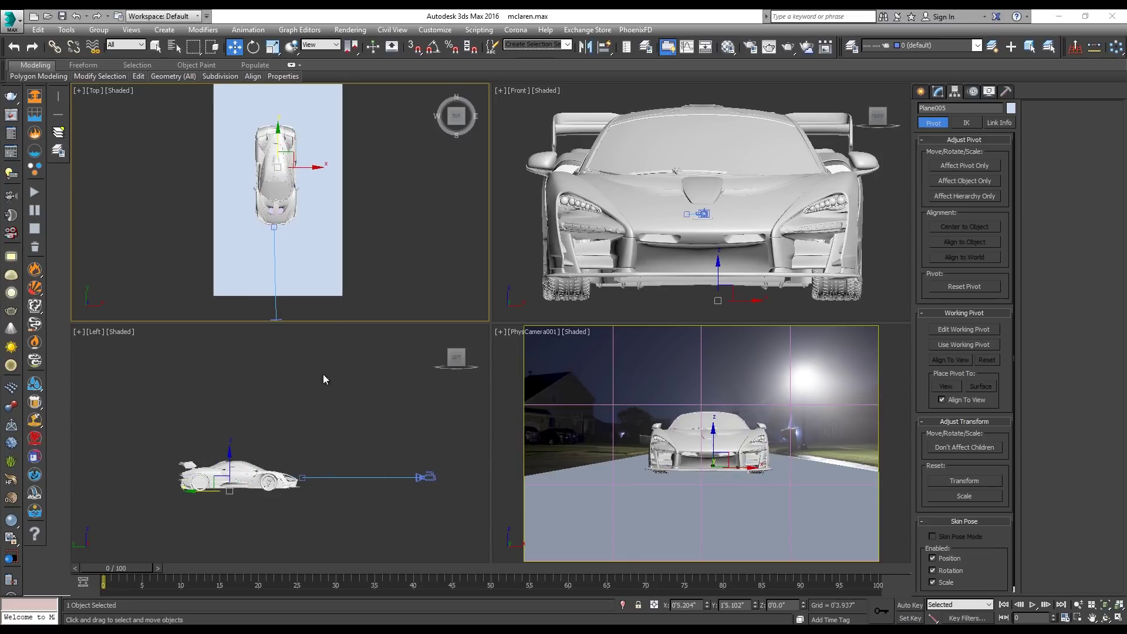
right_click(353, 428)
right_click(356, 422)
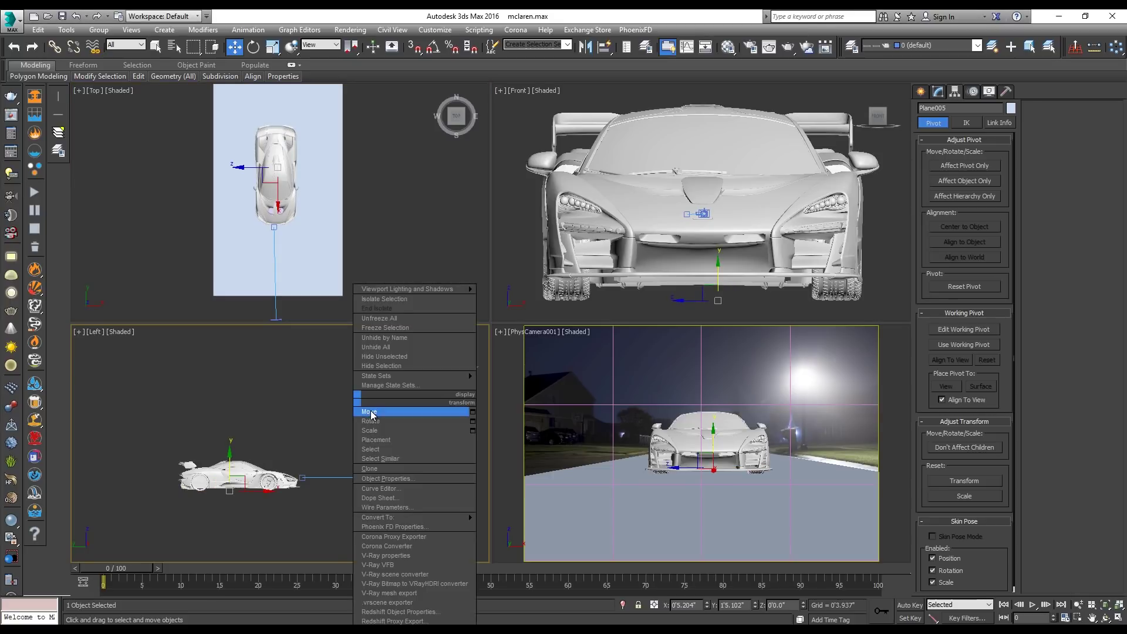
left_click(371, 411)
left_click(371, 416)
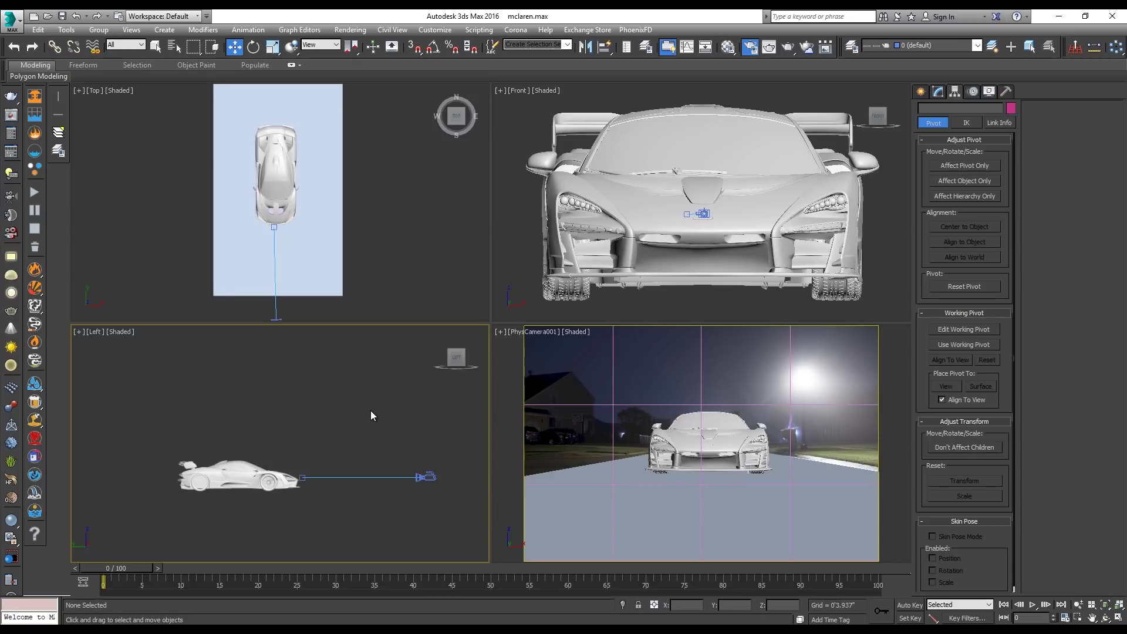
- Open the render setup beside the material editor and set the scene environment to Use Corona
key("F10")
key("m")
left_click_drag(356, 91, 379, 79)
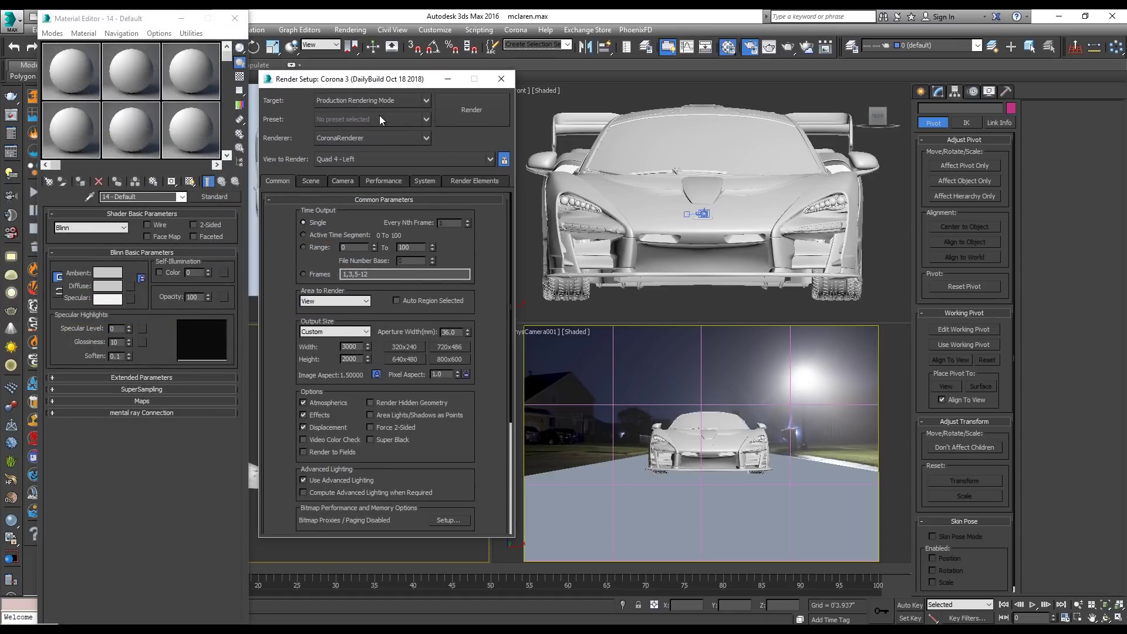
left_click(312, 181)
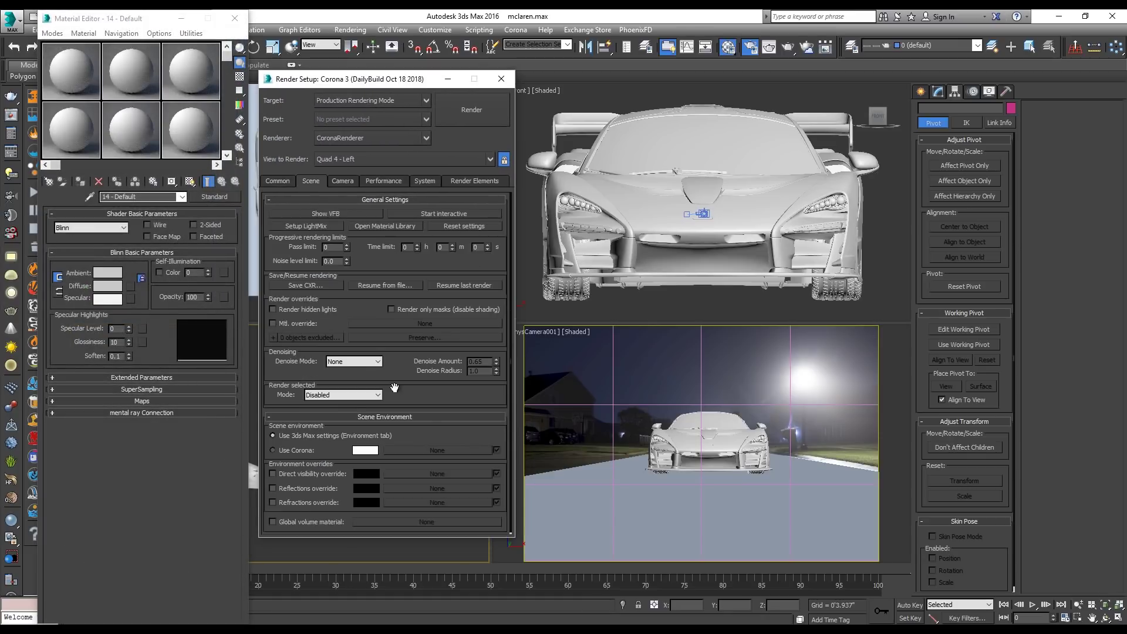
left_click(297, 451)
- Assign a CoronaBitmap as the Corona environment map and copy it as an instance into the 09 - Default material slot
left_click(427, 452)
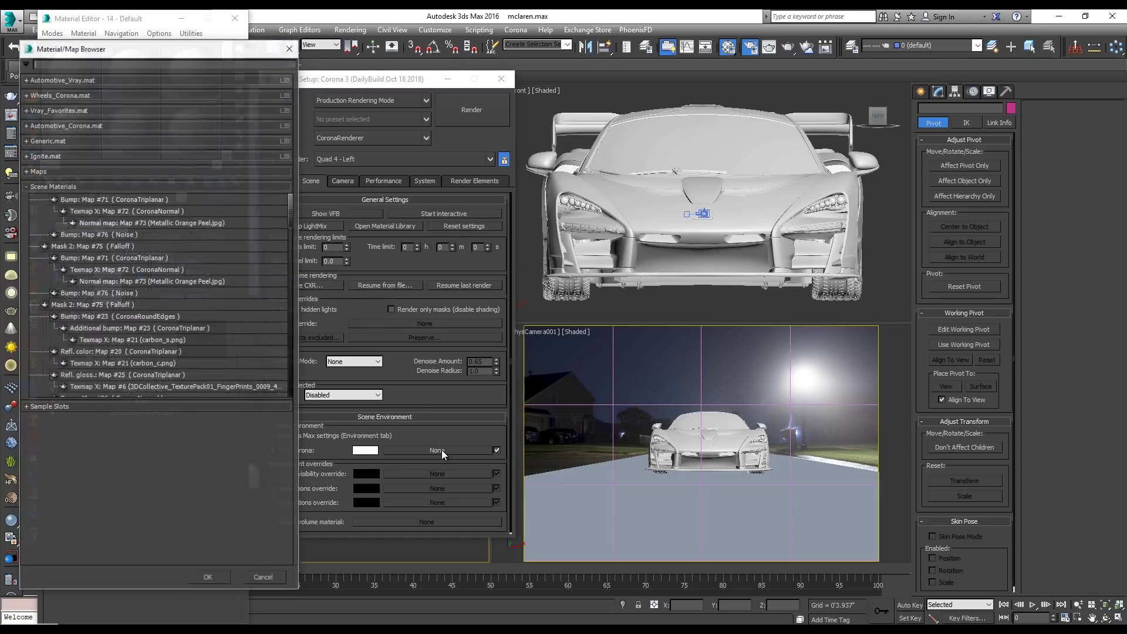
left_click(68, 186)
left_click(67, 186)
left_click(47, 172)
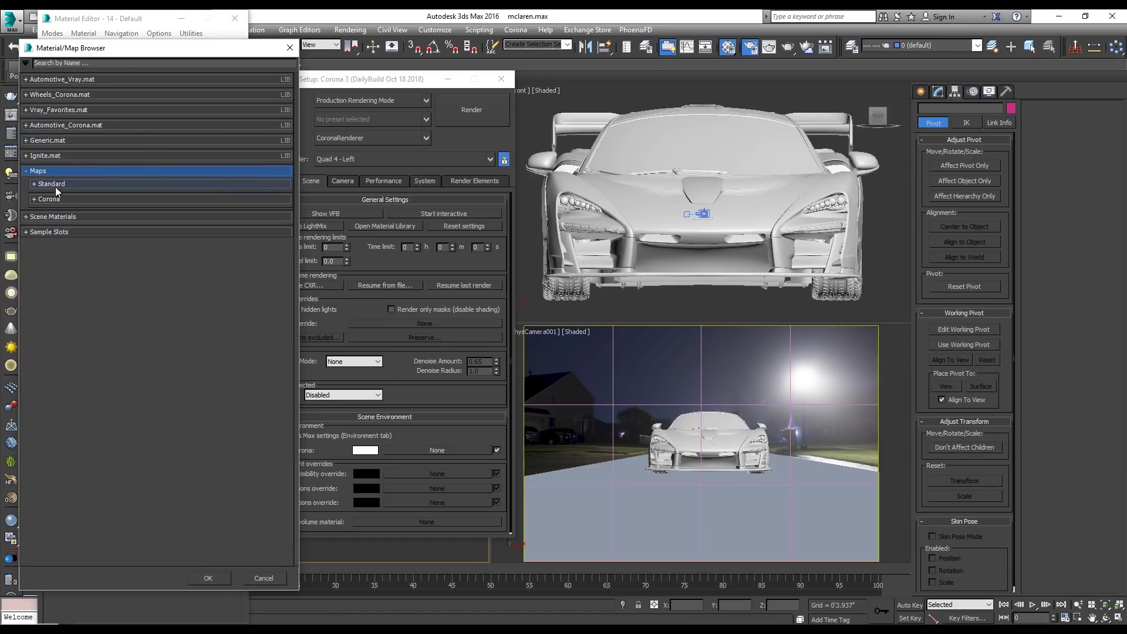
left_click(65, 198)
double_click(84, 224)
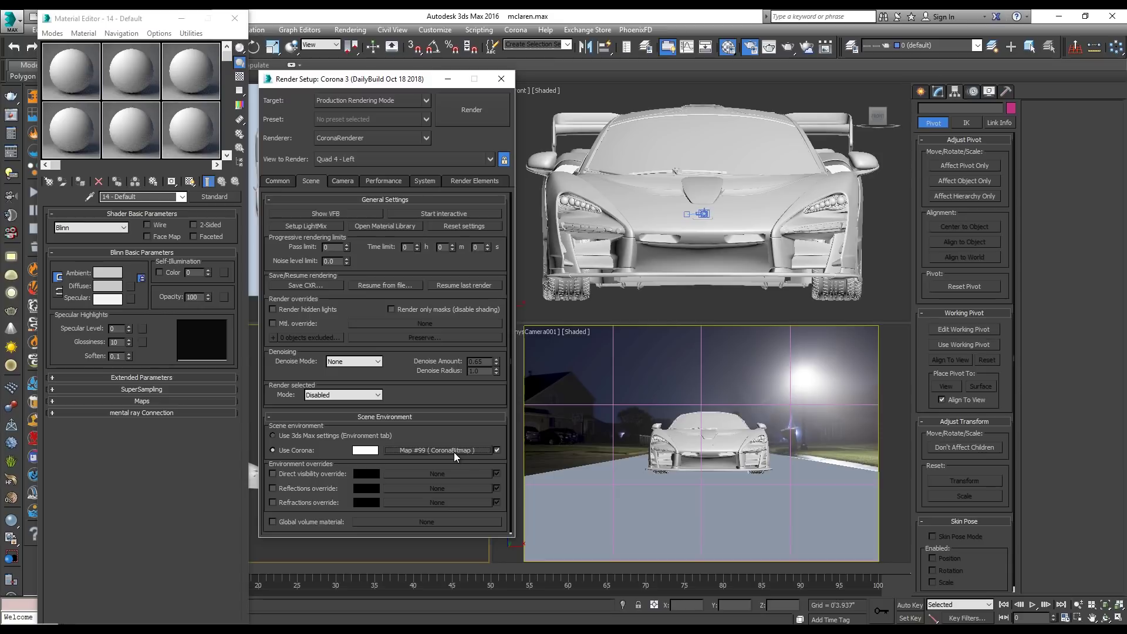
left_click_drag(453, 452, 185, 125)
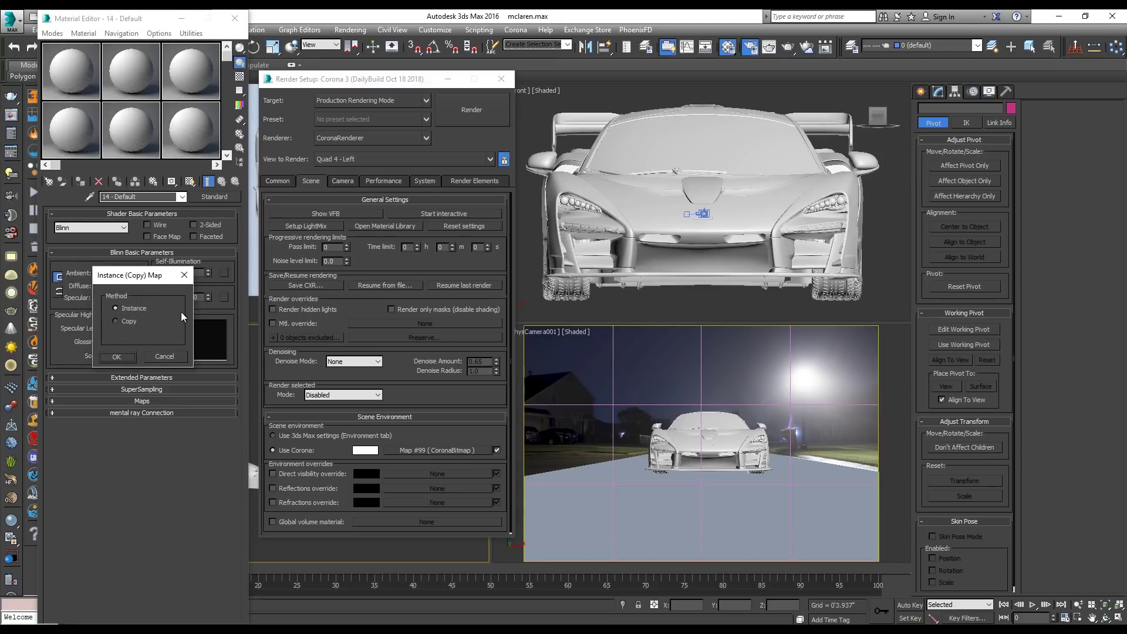
left_click(119, 357)
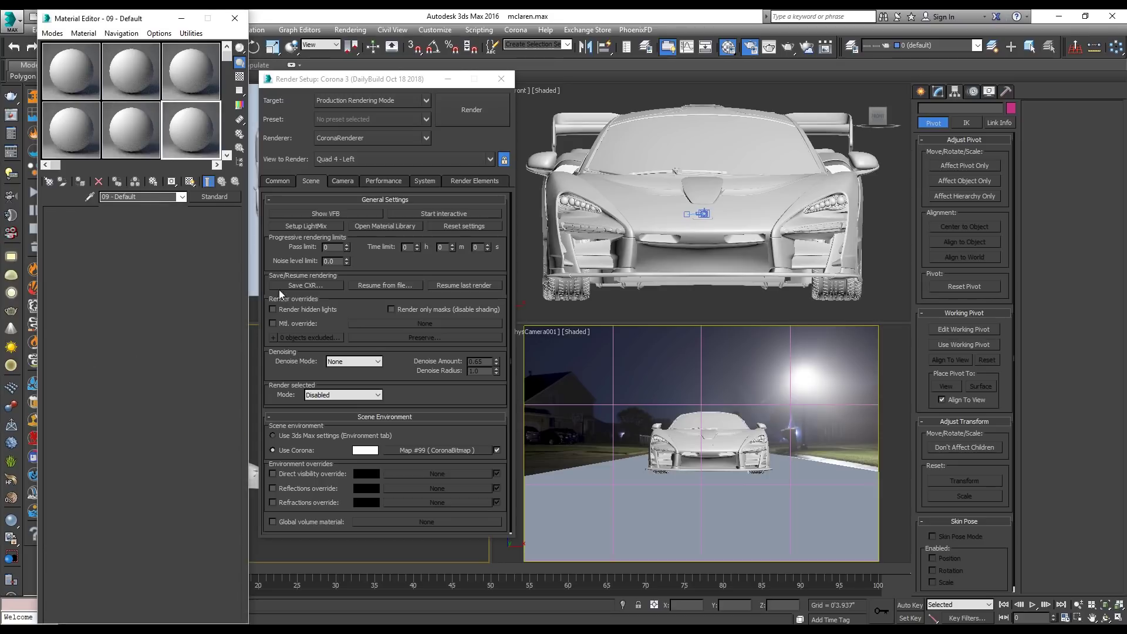
- Load street_hdr_8k.hdr from the street folder into the CoronaBitmap, accepting the default HDRI load settings
key("ctrl+v")
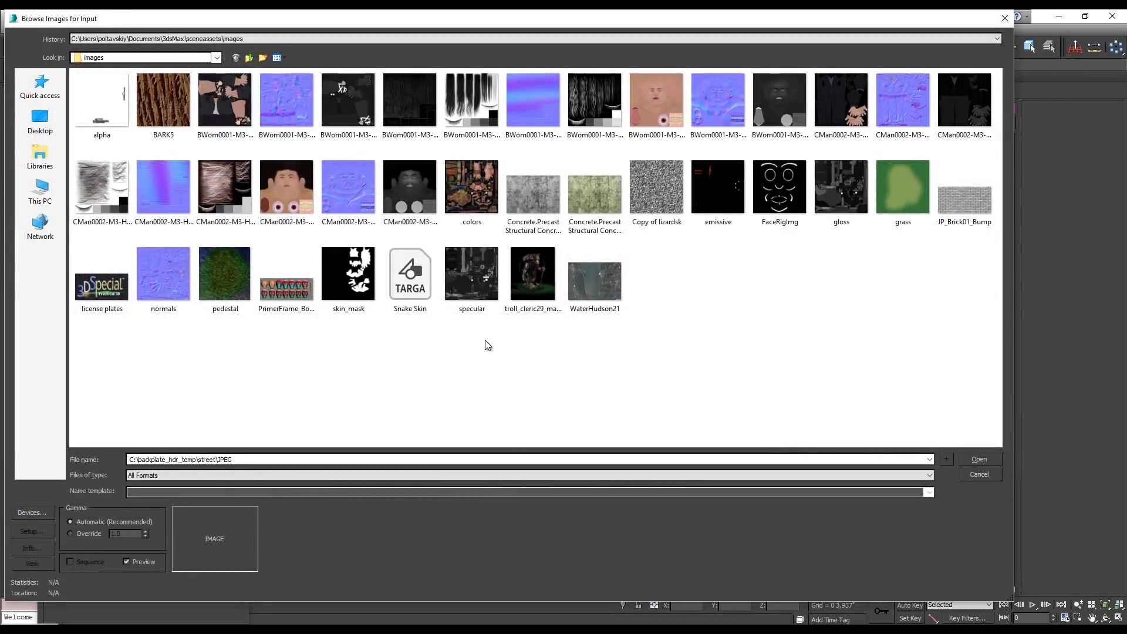
key("Return")
key("BackSpace")
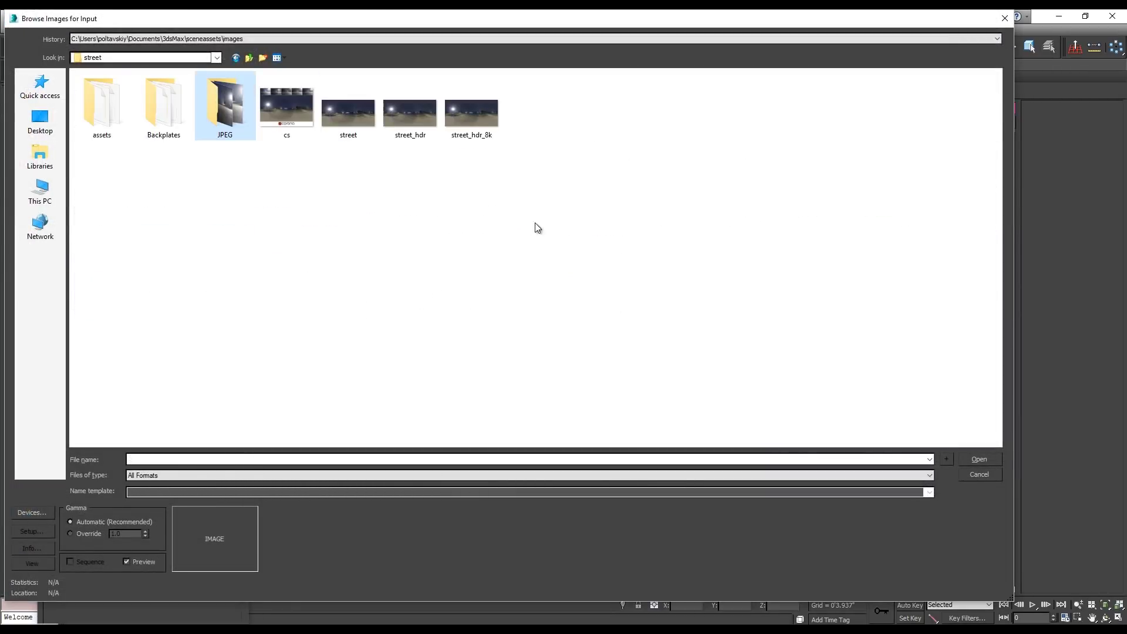
mouse_move(479, 128)
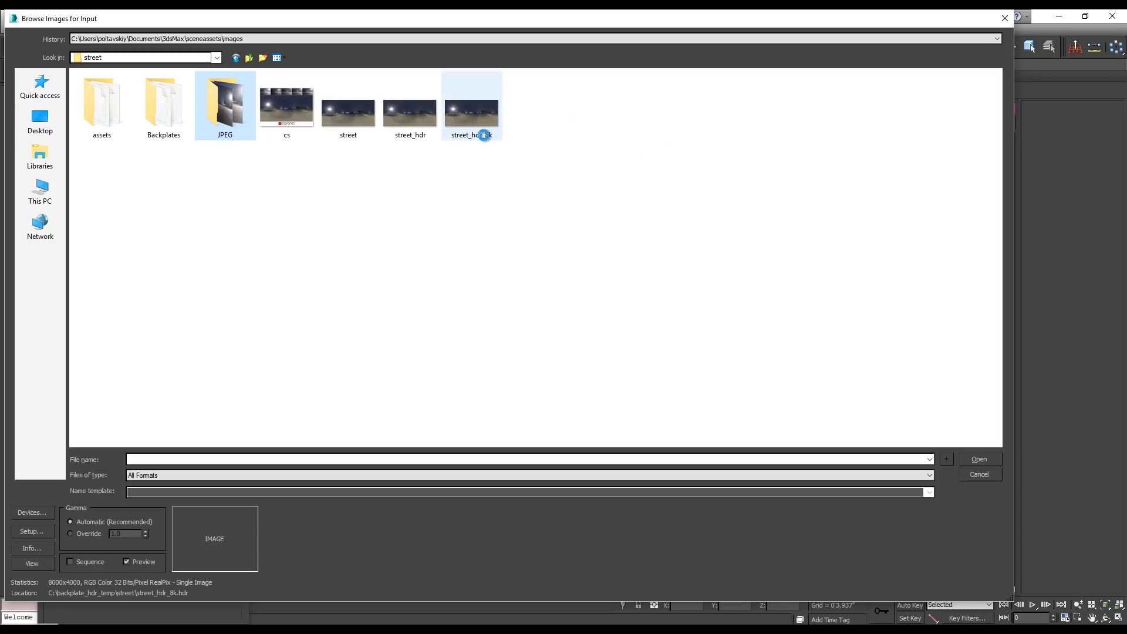
left_click(485, 139)
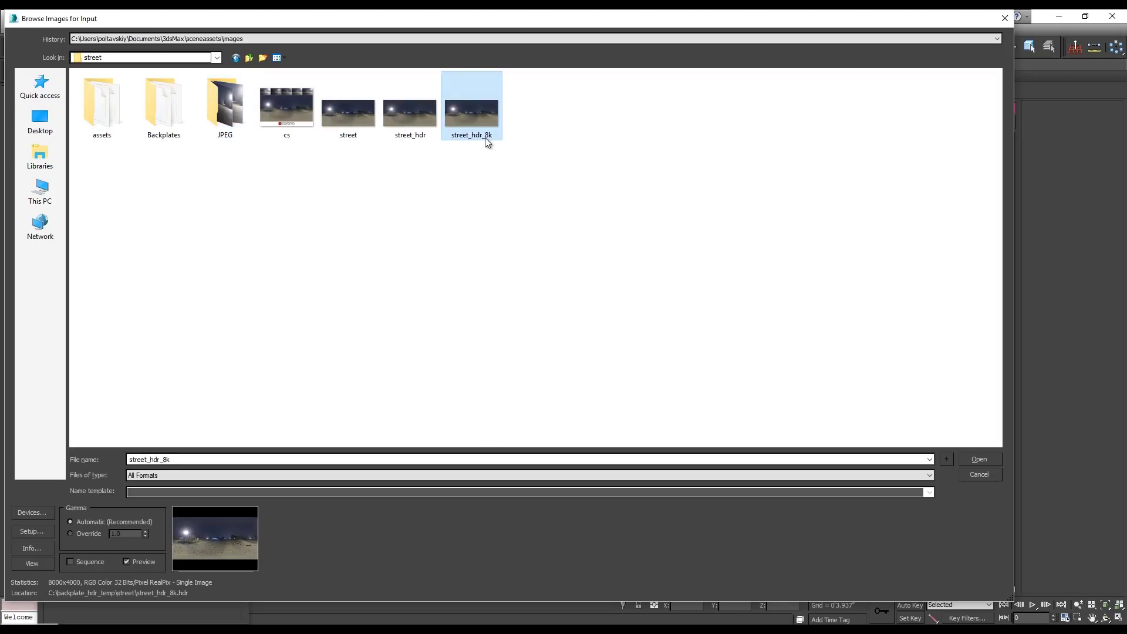
left_click(979, 459)
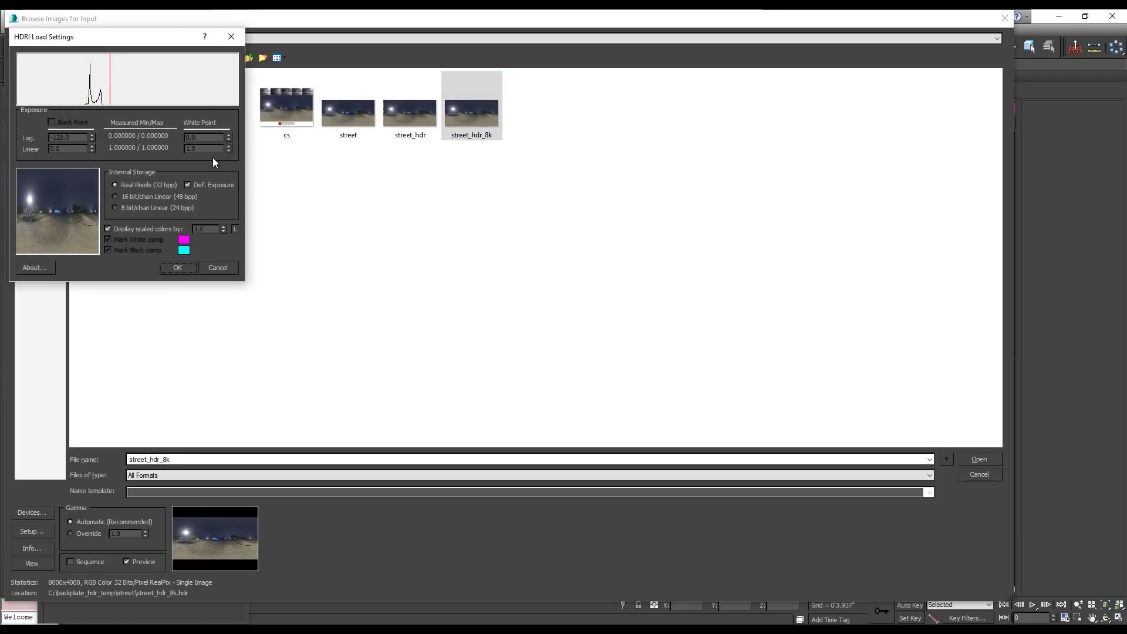
left_click(185, 271)
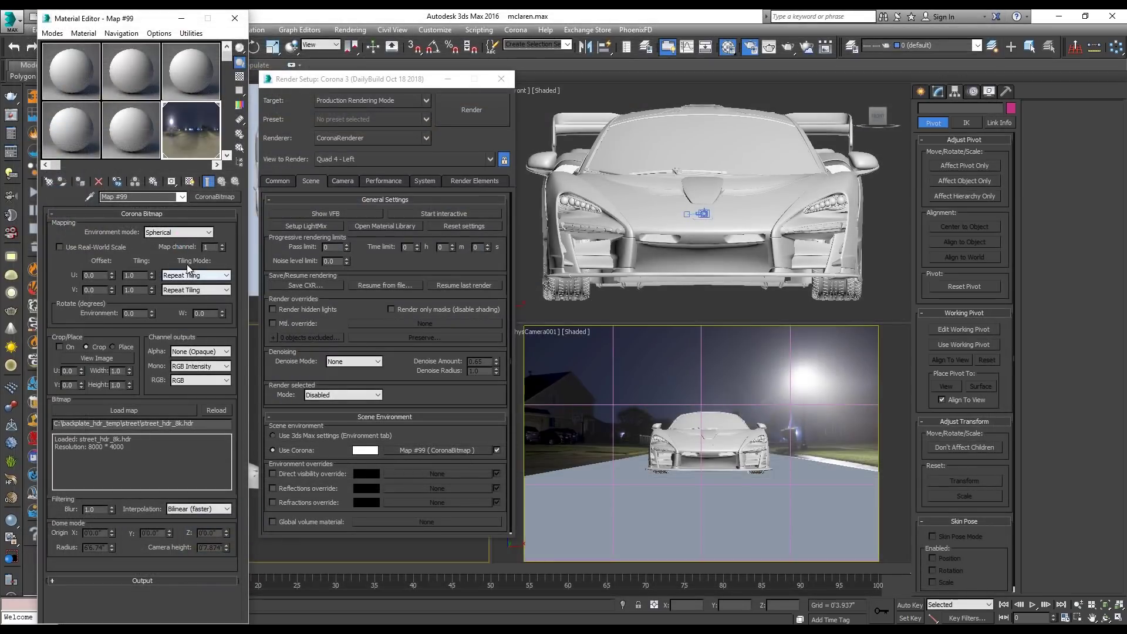
- Set the view to render to the PhysCamera001 view and lock it
left_click_drag(405, 81, 352, 74)
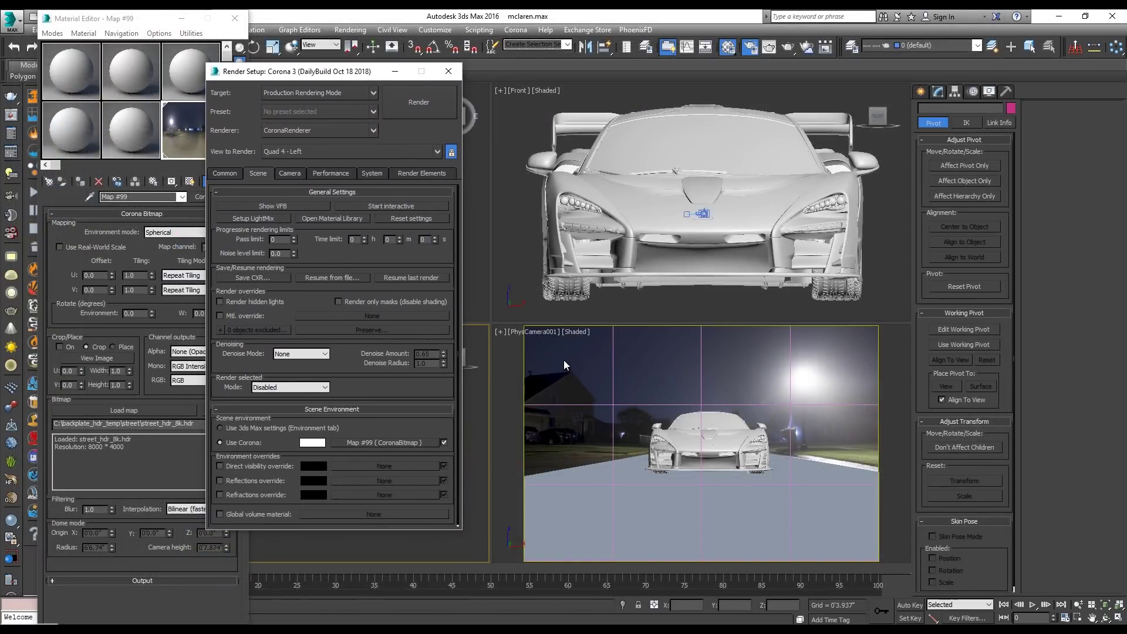
left_click(567, 367)
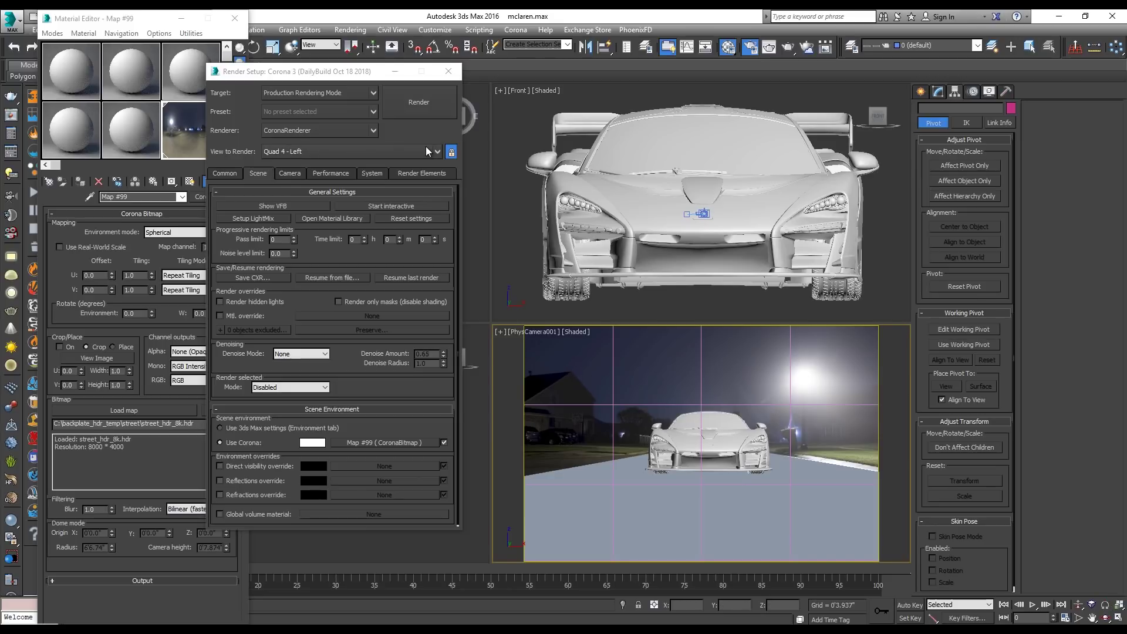
left_click(450, 153)
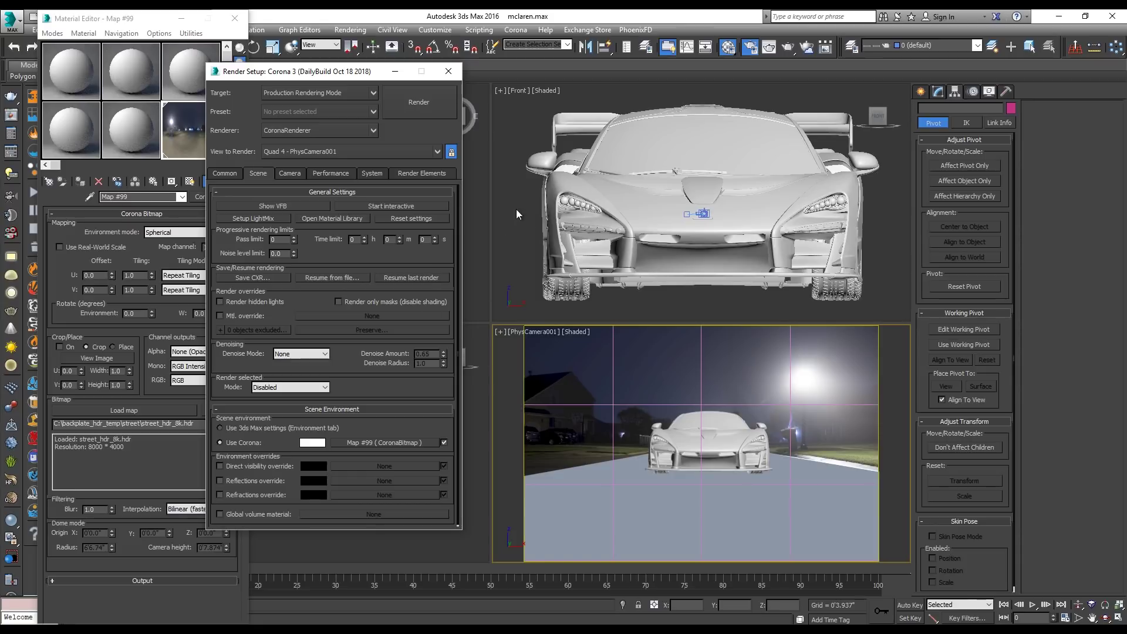
- Replace the Front view with a Corona Interactive extended viewport and start the interactive rendering session
left_click(515, 139)
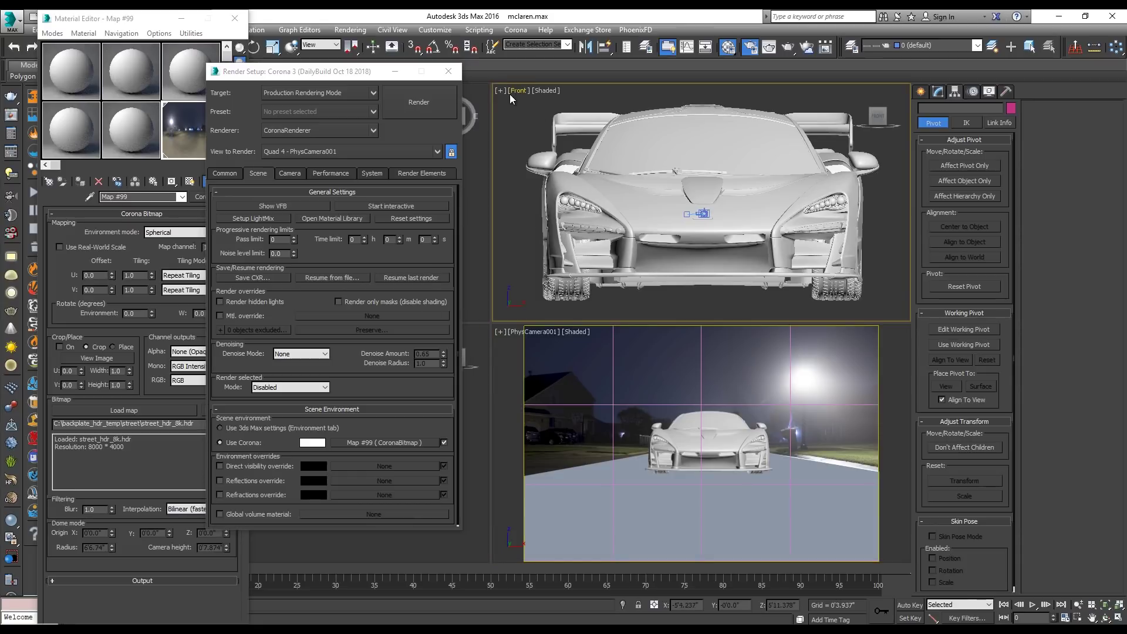
left_click(515, 91)
mouse_move(572, 271)
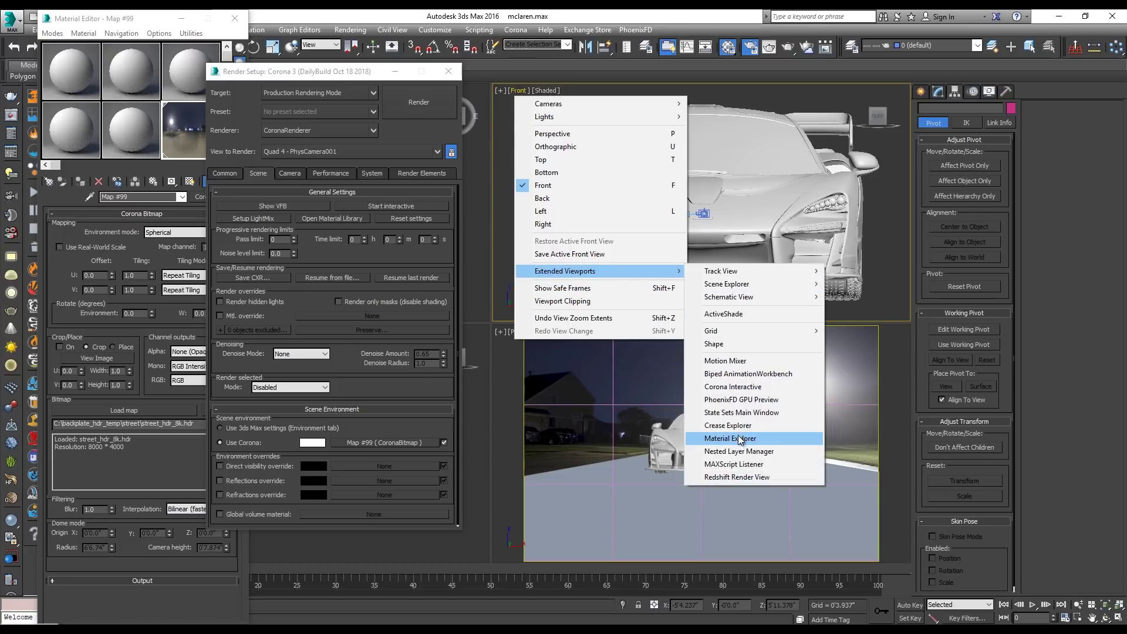
left_click(758, 387)
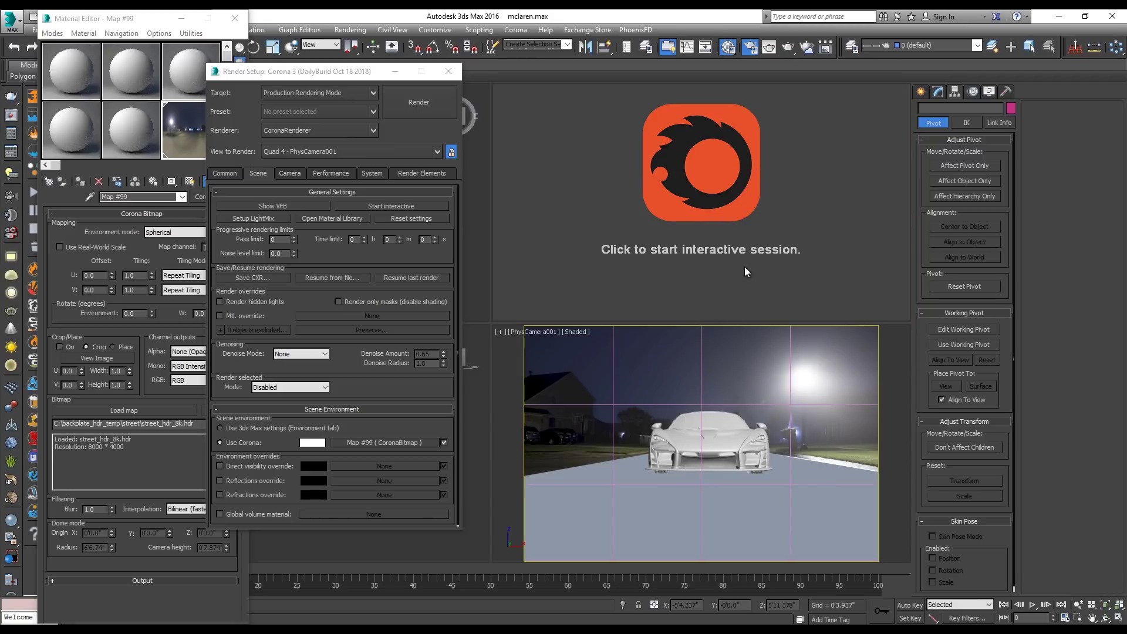
left_click(657, 167)
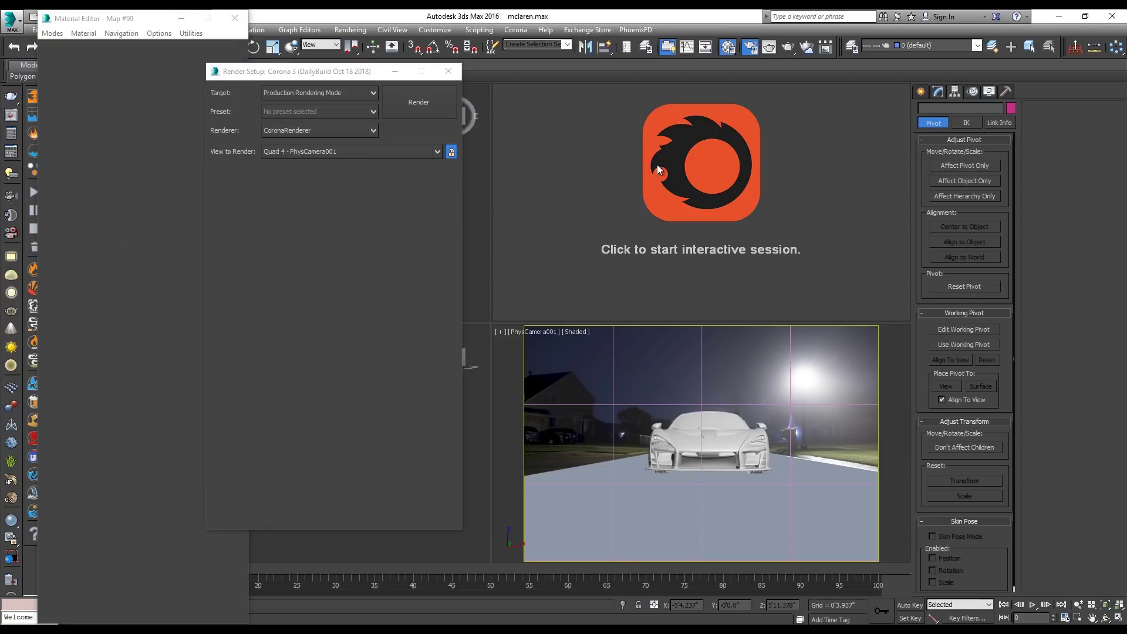
- Select PhysCamera001, check its lens and exposure parameters, and deselect it
left_click(938, 92)
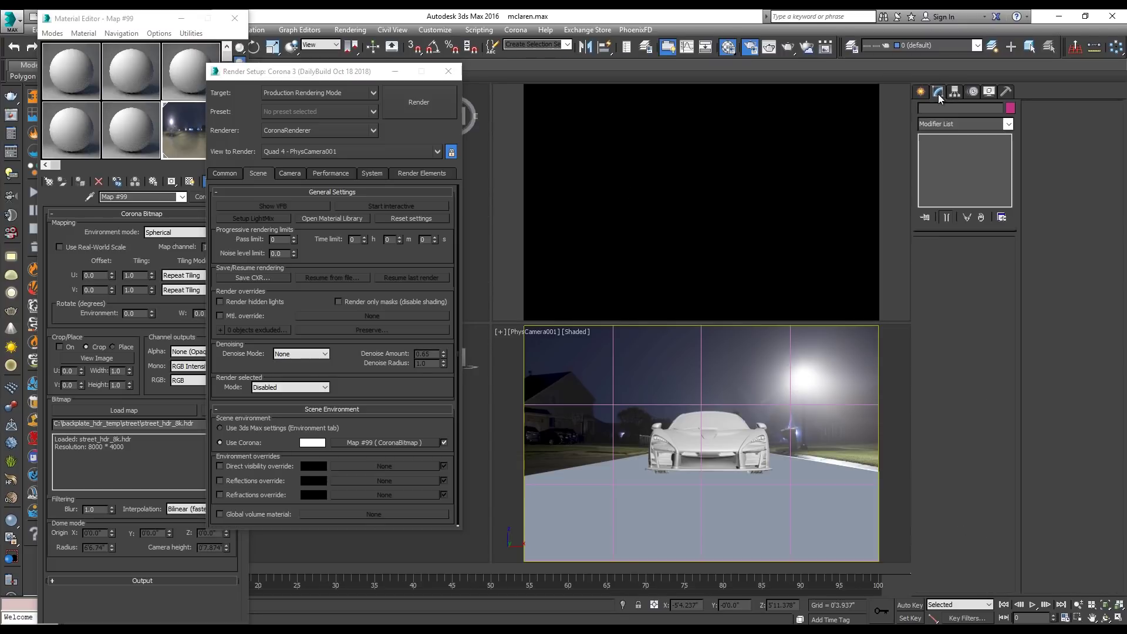
left_click(547, 330)
left_click(607, 555)
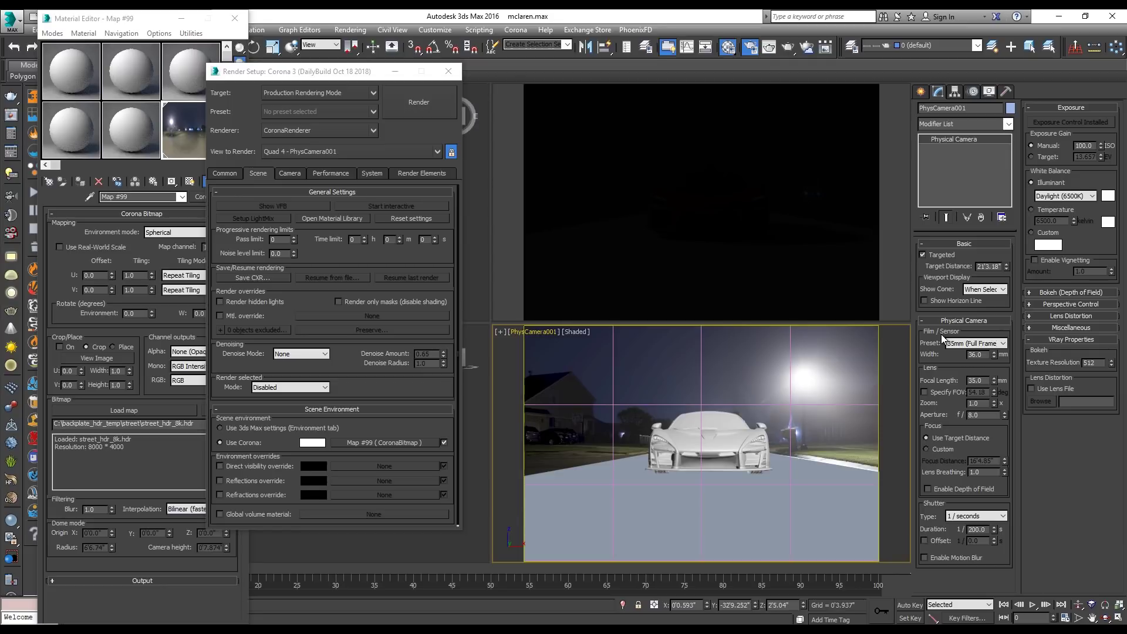
left_click(659, 382)
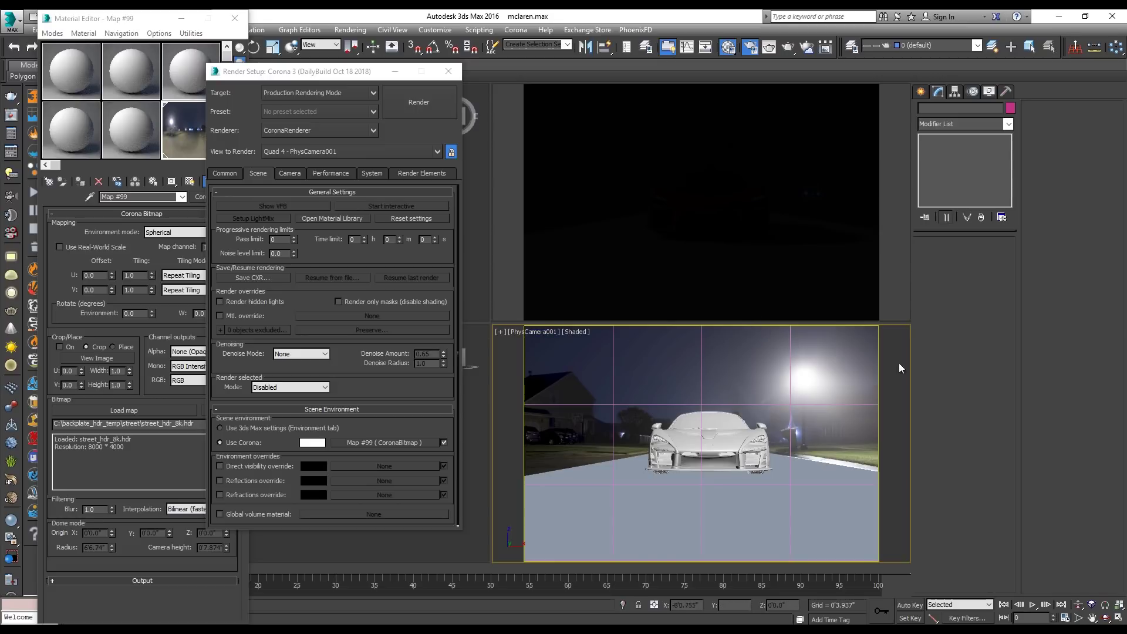
- Switch Corona's tone mapping from simple exposure to Use photographic exposure
left_click(299, 173)
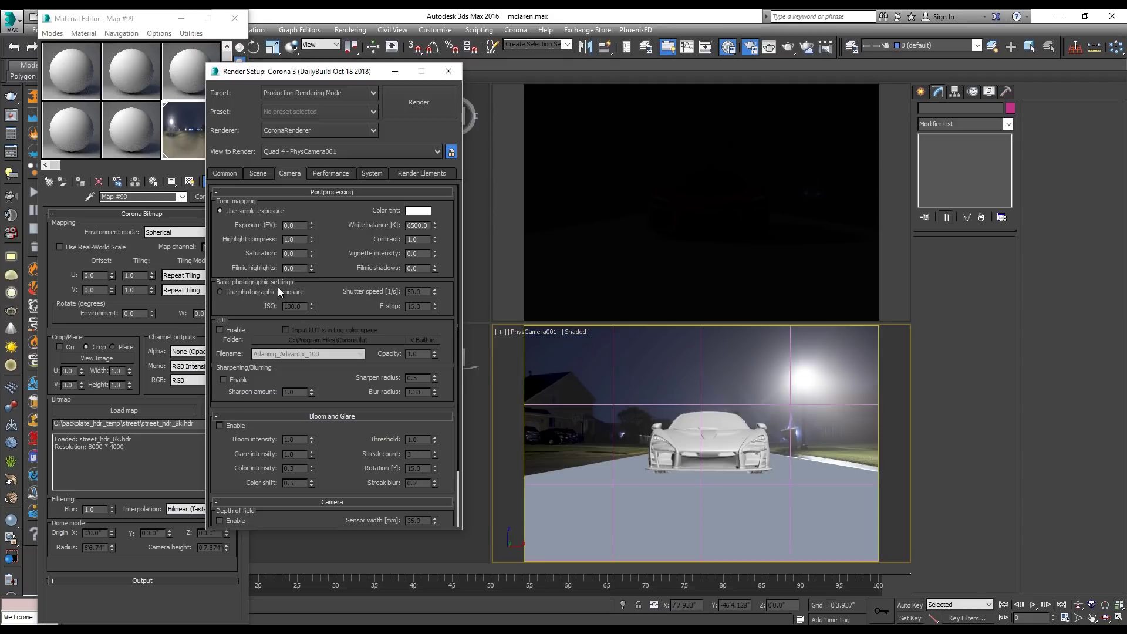
left_click(252, 290)
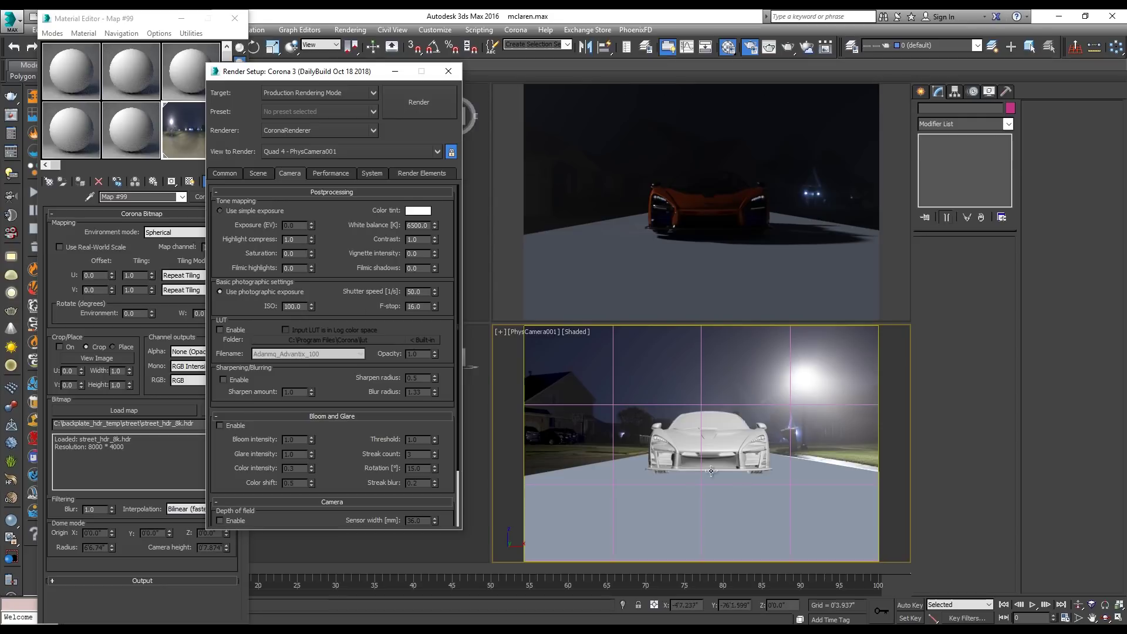
left_click(598, 378)
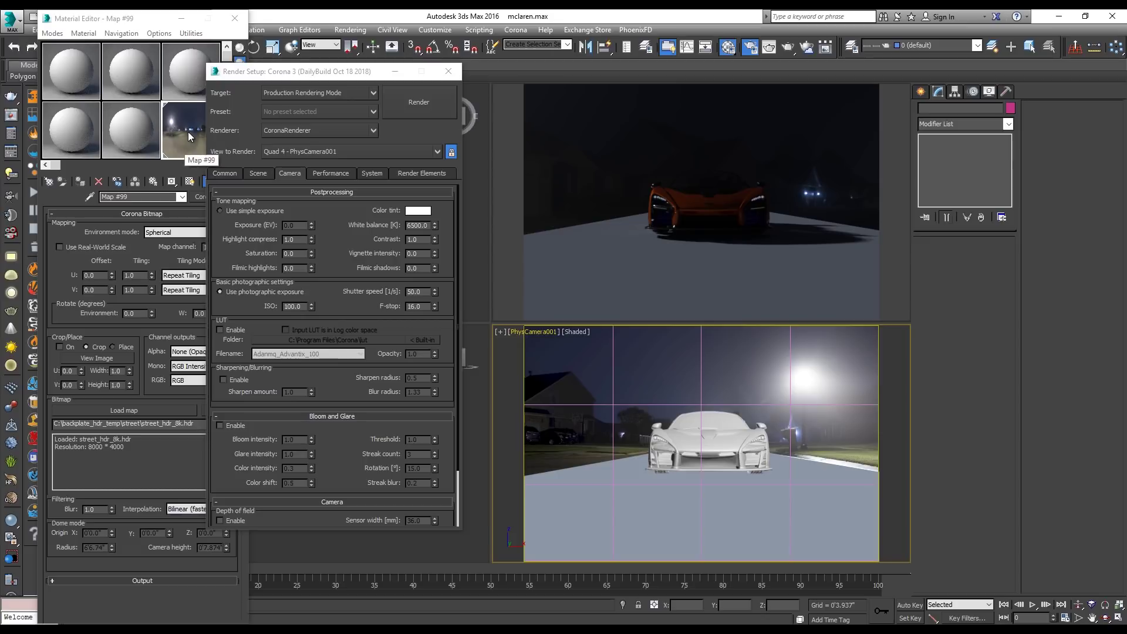
- Set the HDR map's U tiling to -1.0 to mirror the environment horizontally
left_click(189, 200)
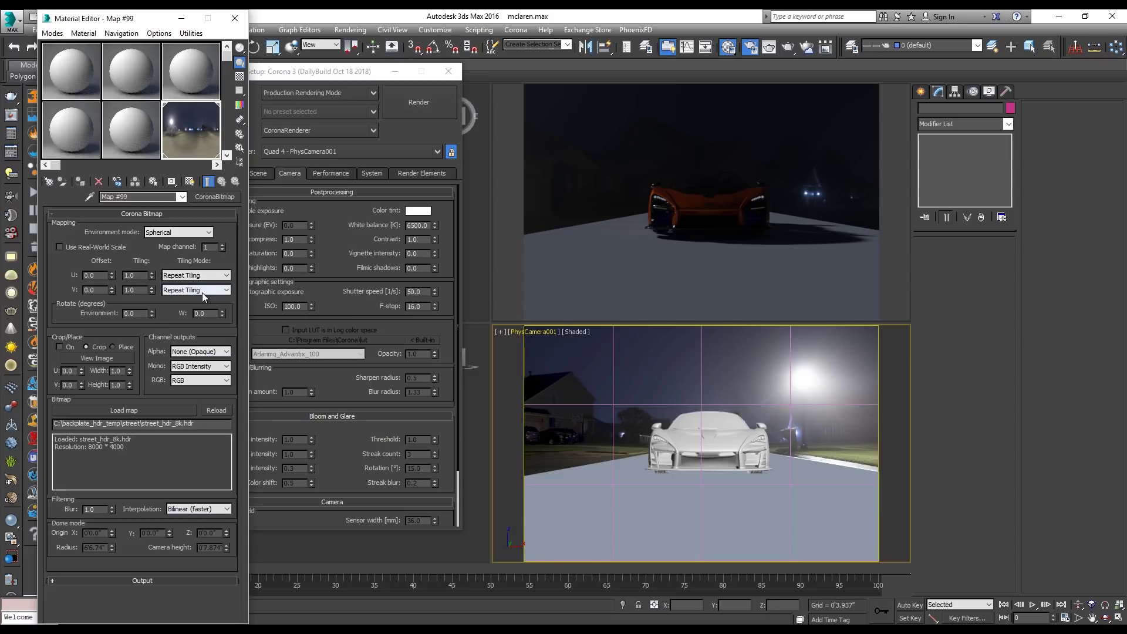
type("-")
key("Return")
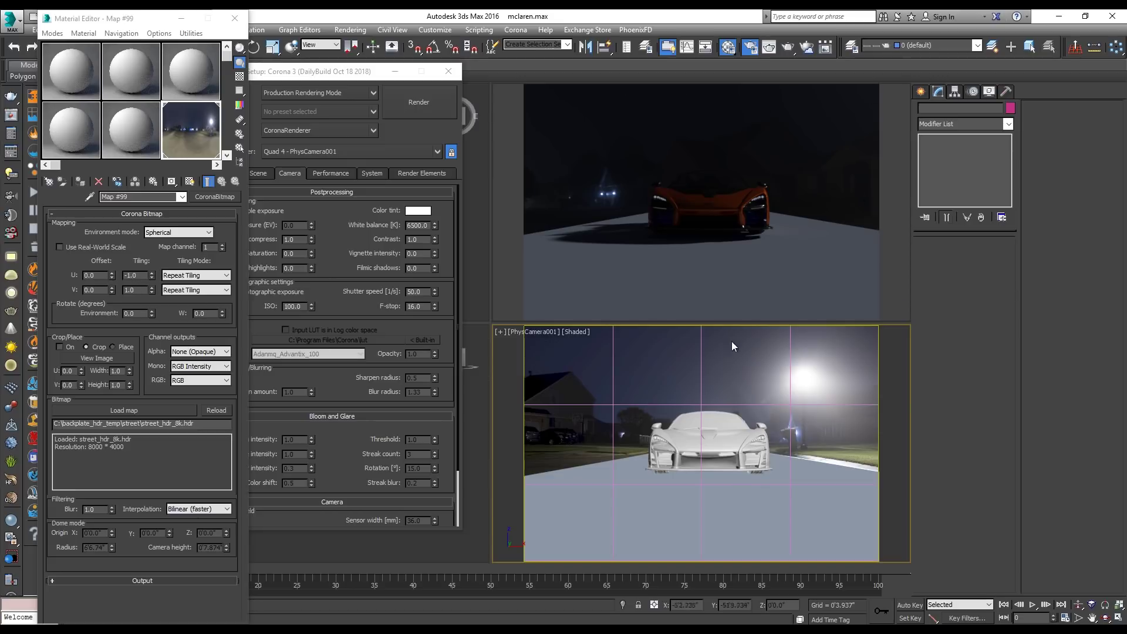
- Try environment rotations of 20 and 30 degrees on the HDR map
double_click(140, 313)
type("20")
key("Return")
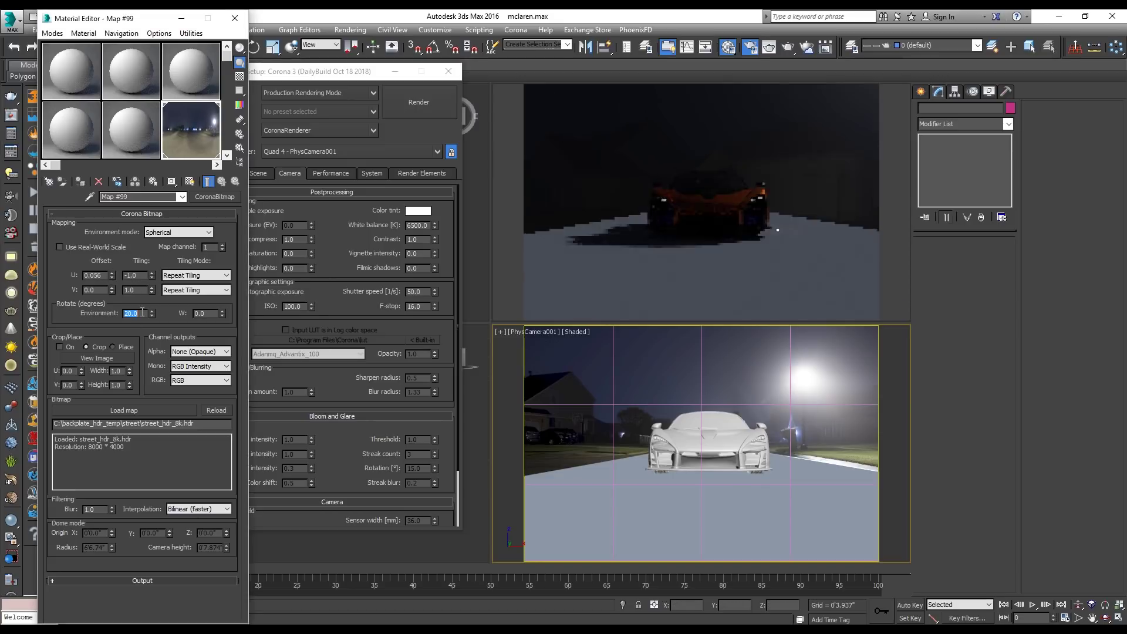
type("30")
key("Return")
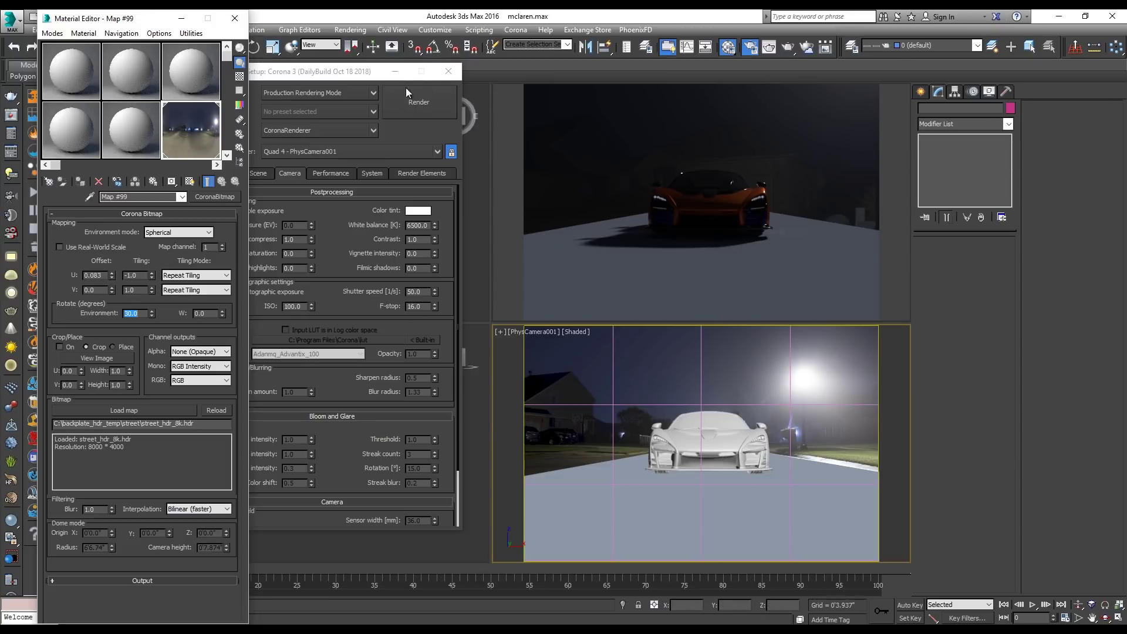
- Close the render setup, compare the car's shadow with the backplate's light, and set the HDR map's environment rotation to 40 degrees
left_click(449, 71)
middle_click_drag(357, 209, 357, 228)
scroll(357, 228, "down", 3)
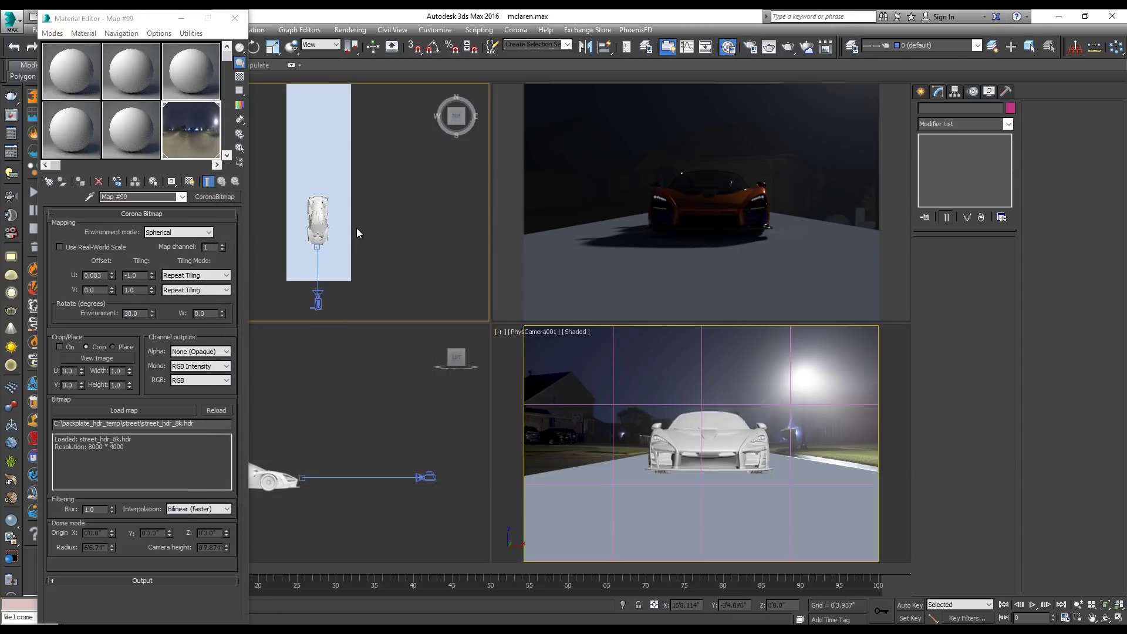
middle_click_drag(354, 152, 353, 195)
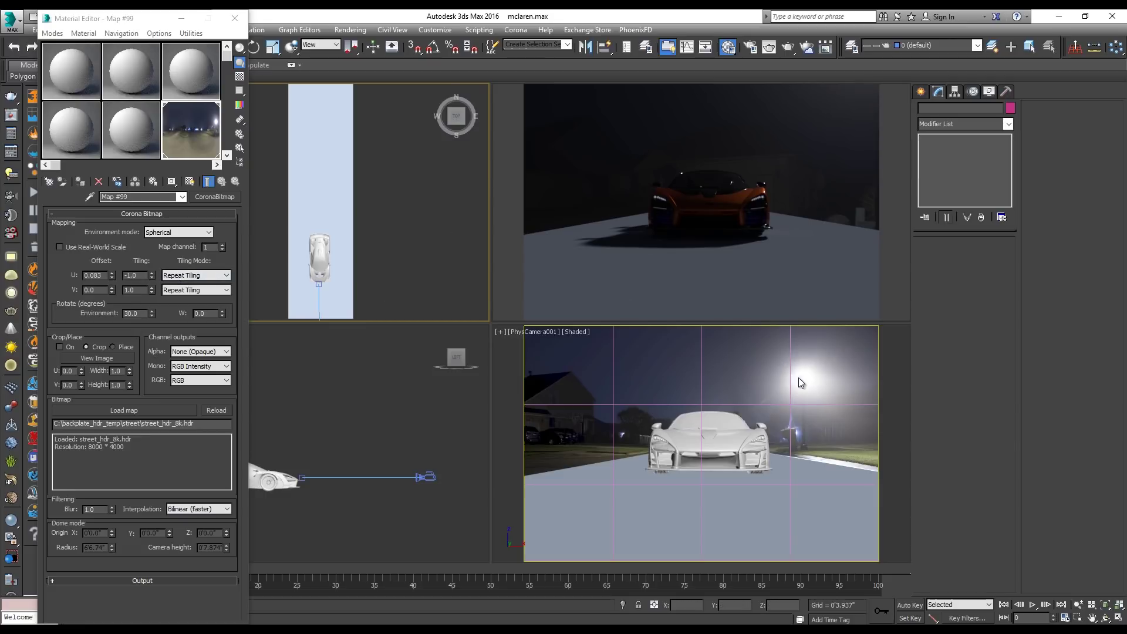
left_click(788, 361)
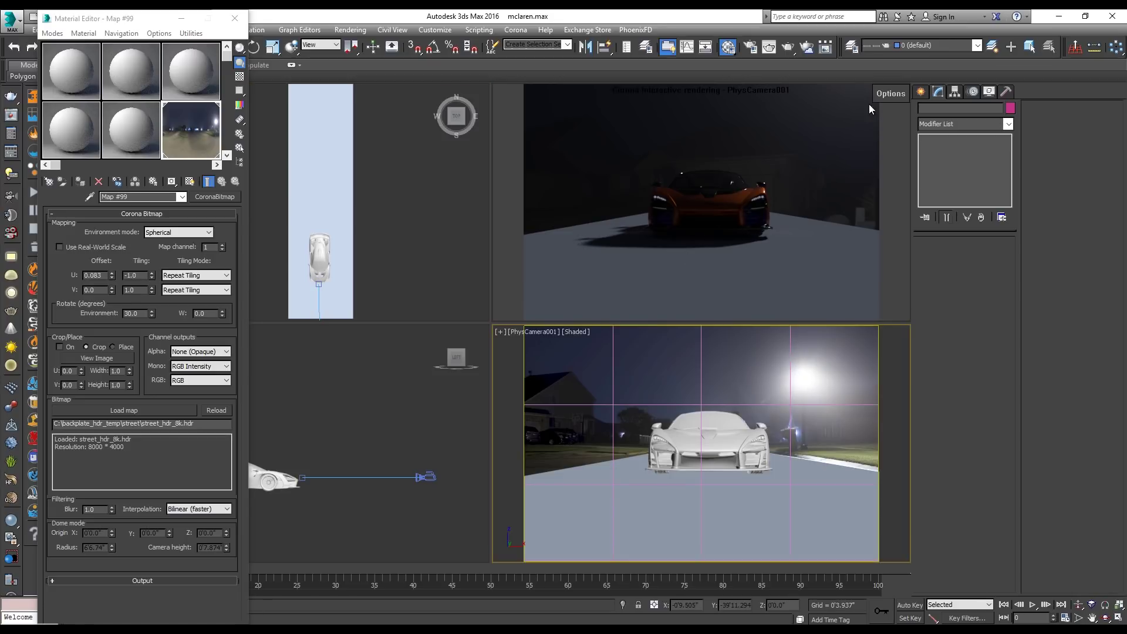
left_click(137, 313)
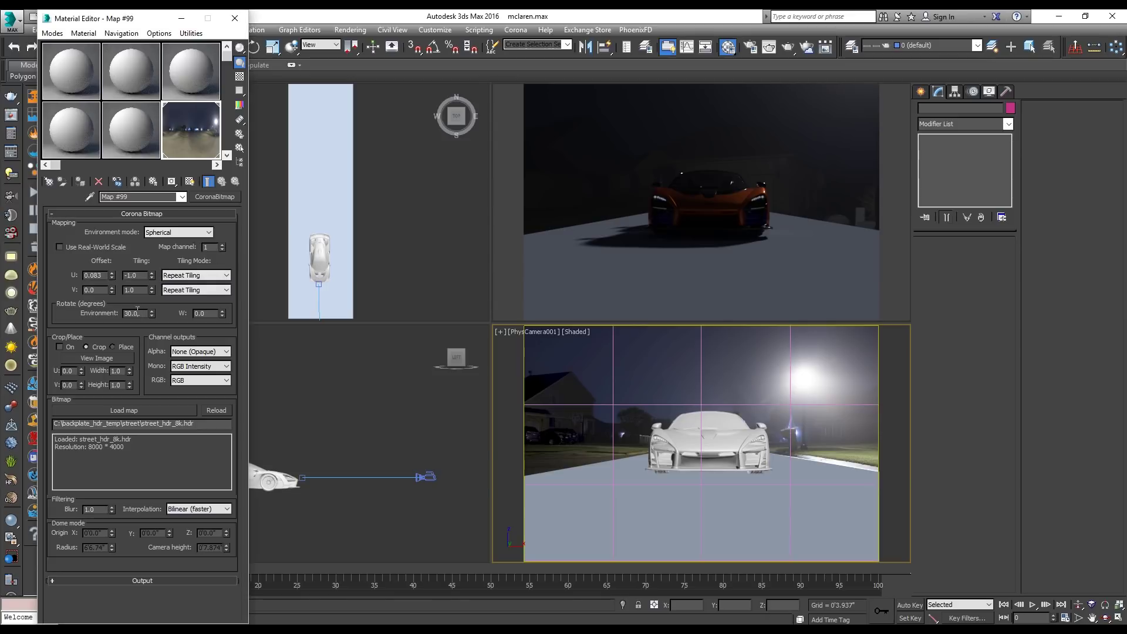
double_click(137, 312)
type("40")
key("Return")
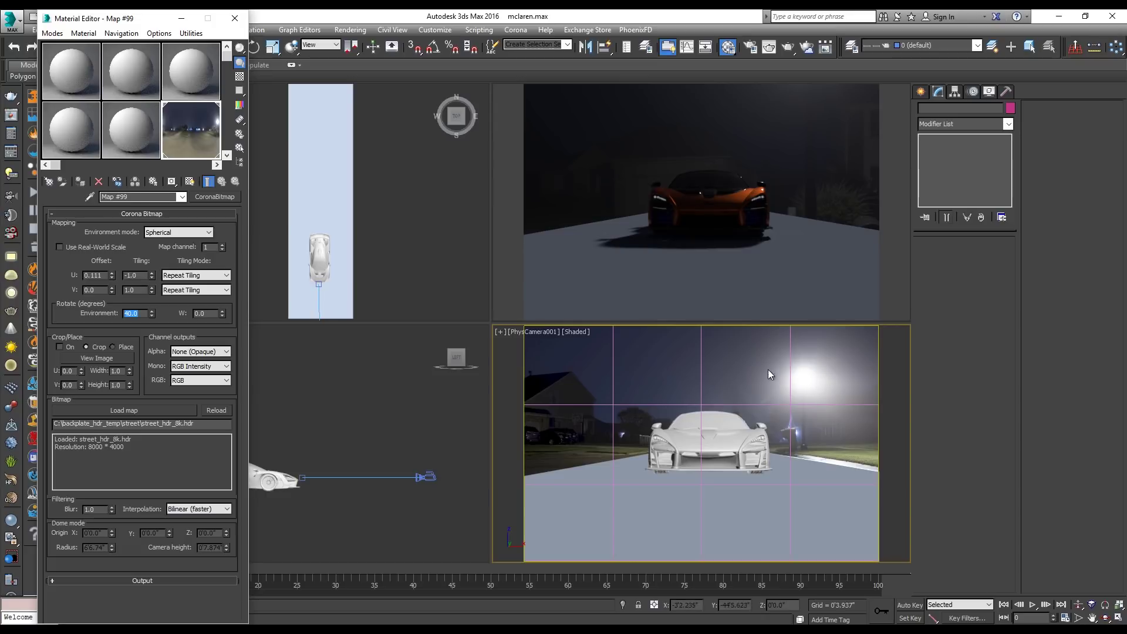
- Reopen the render setup, switch the scene environment to Use 3ds Max settings, and close the window
left_click(383, 384)
key("F10")
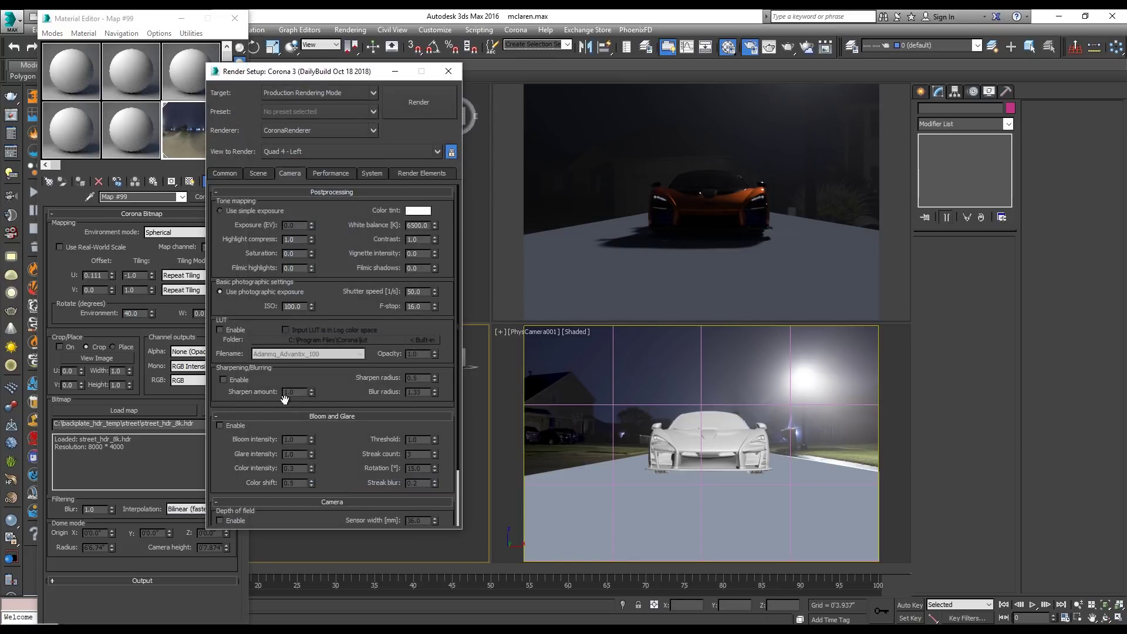
left_click(258, 173)
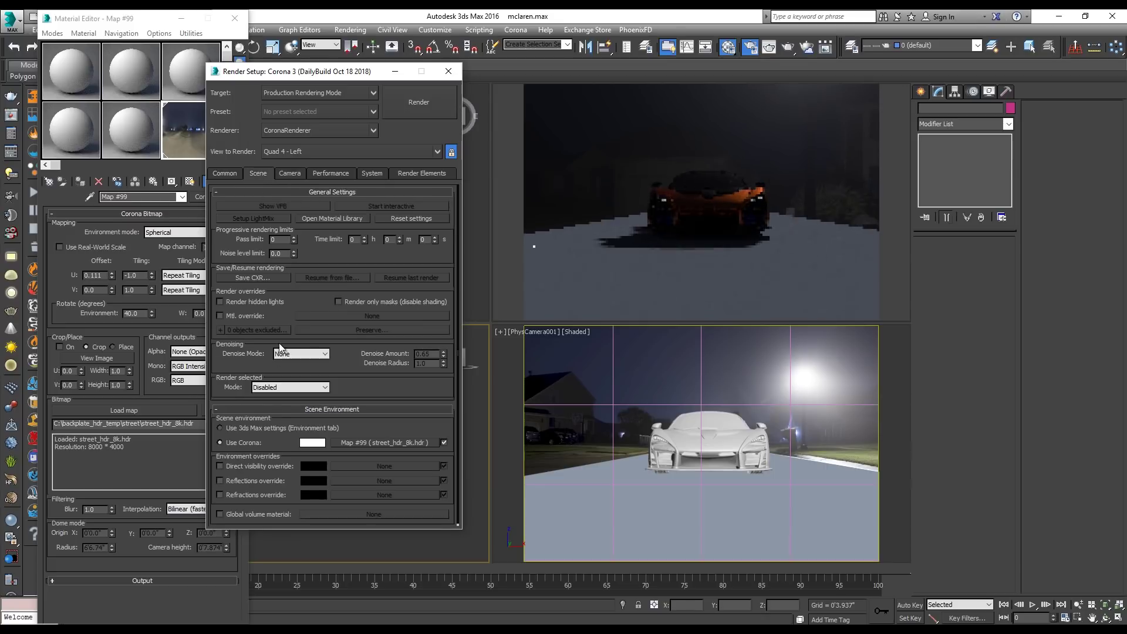
left_click(255, 428)
left_click(448, 71)
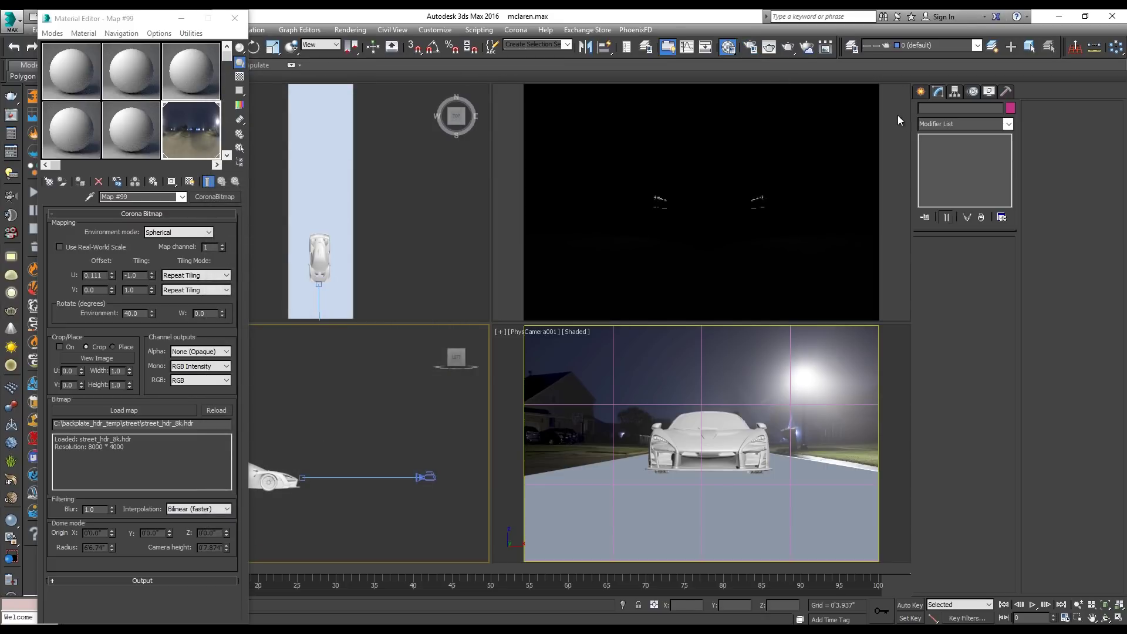
- Create a sphere CoronaLight about 1'10'' in radius beside the road behind the car, and move it onto the backplate's street lamp glow
left_click(920, 91)
left_click(952, 111)
left_click(965, 127)
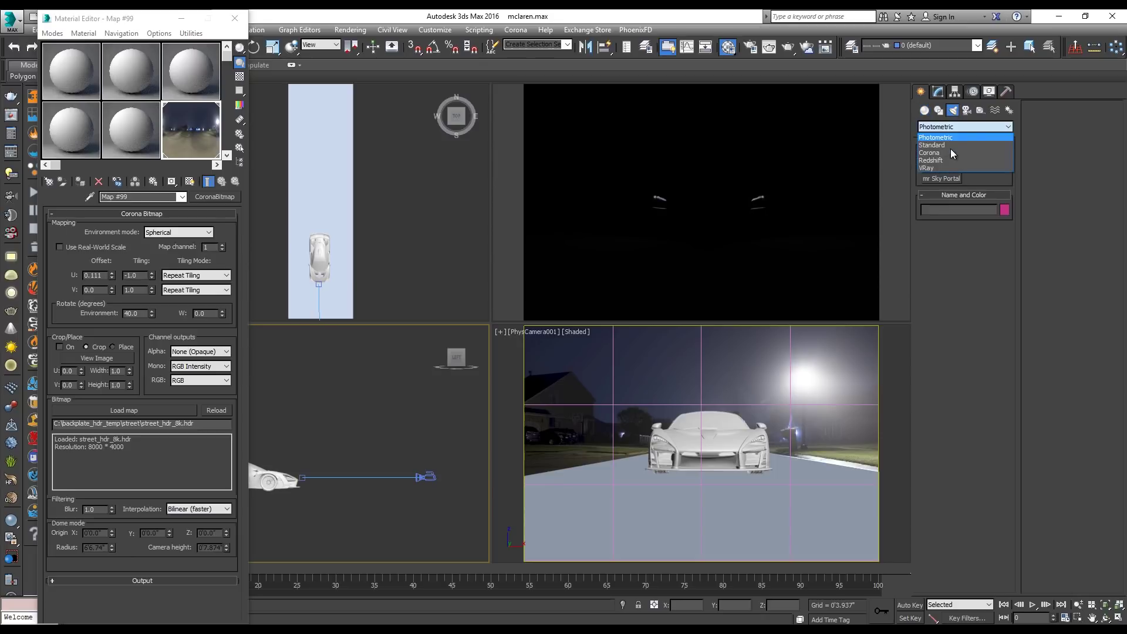
left_click(946, 153)
left_click(955, 166)
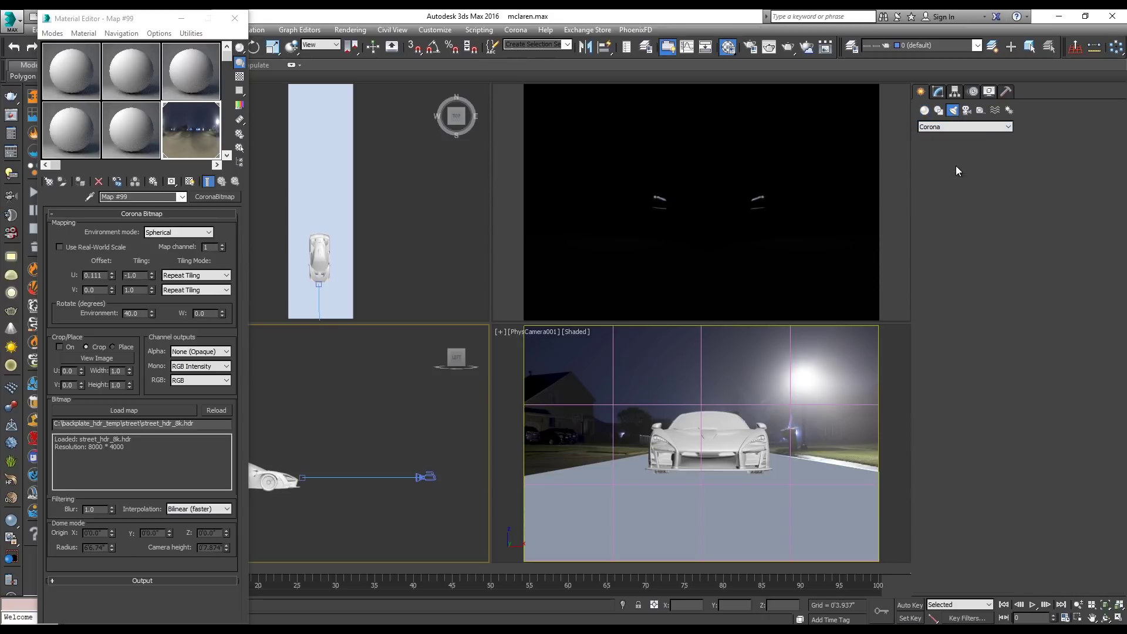
left_click(349, 159)
right_click(783, 448)
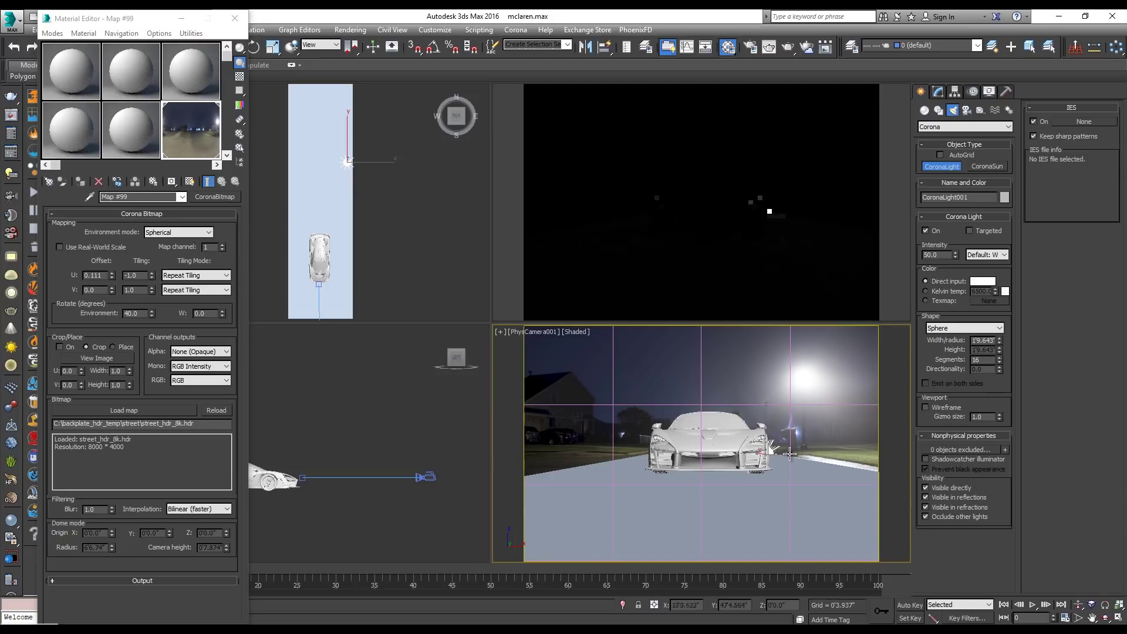
left_click_drag(783, 448, 813, 377)
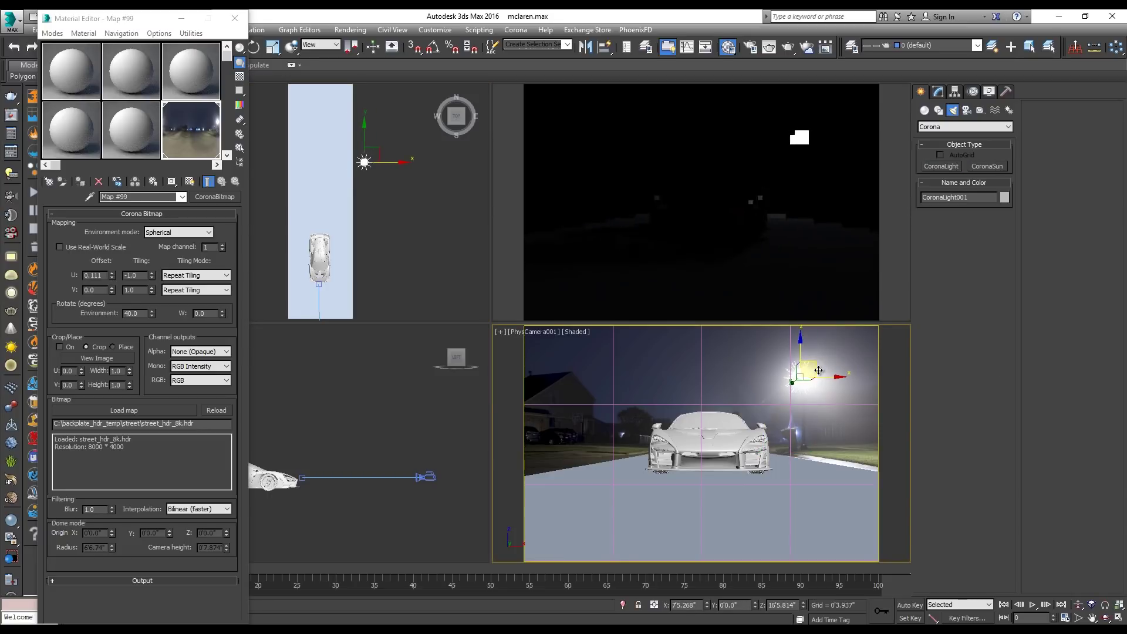
- Set the CoronaLight's intensity to 500, move it closer to the car, and realign it with the backplate's street lamp glow
left_click(939, 92)
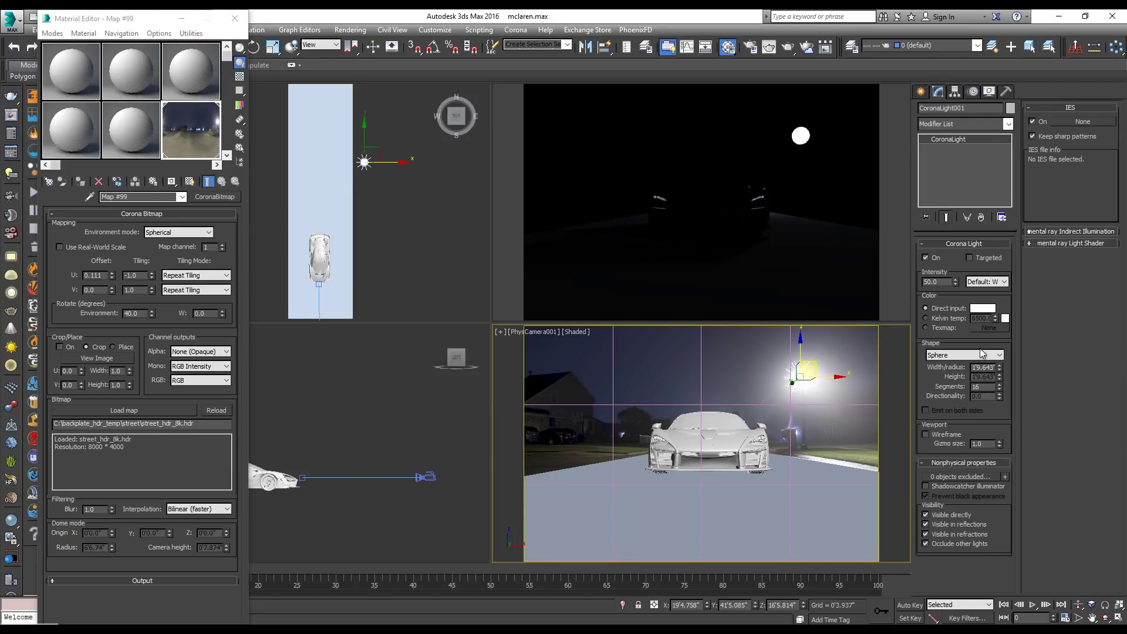
double_click(939, 282)
type("500")
key("Return")
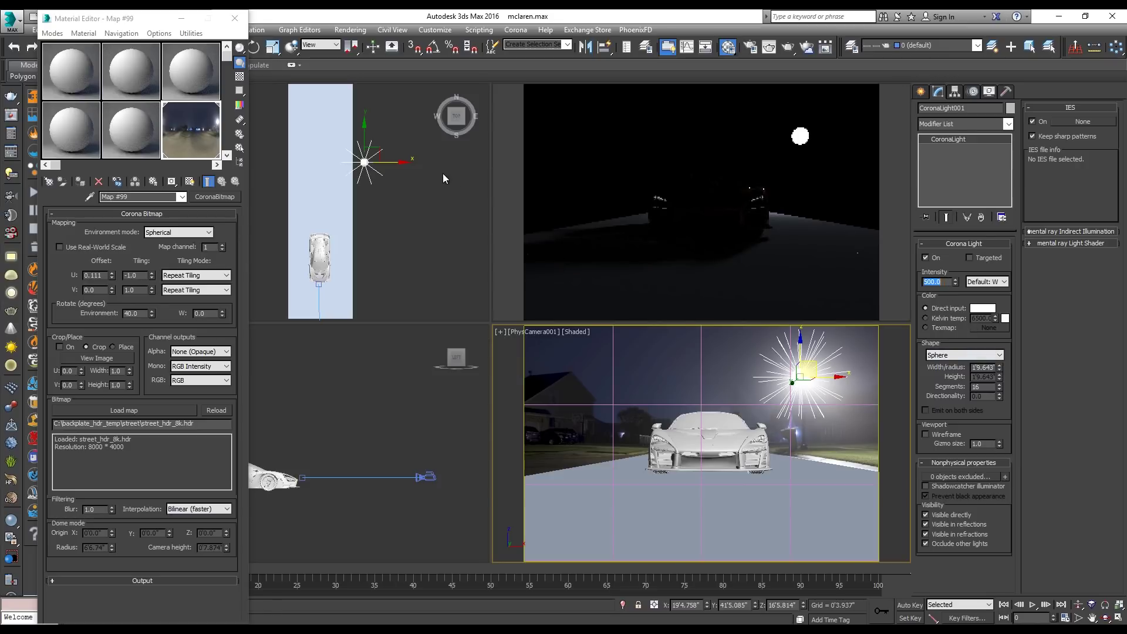
right_click(441, 172)
left_click_drag(389, 161, 369, 176)
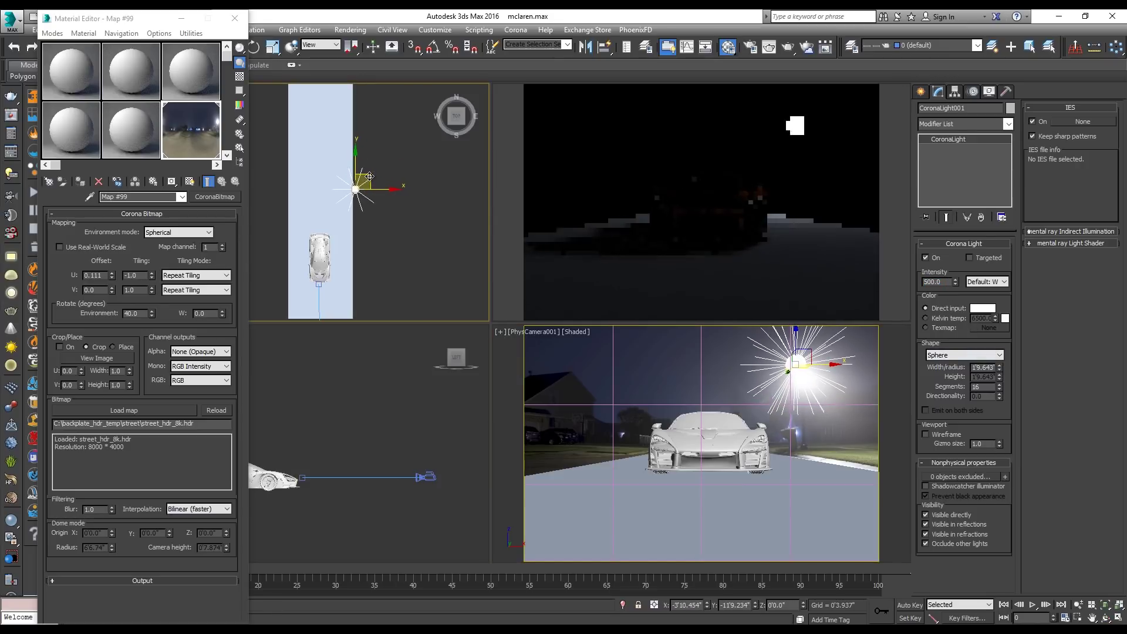
right_click(817, 353)
left_click_drag(817, 353, 819, 359)
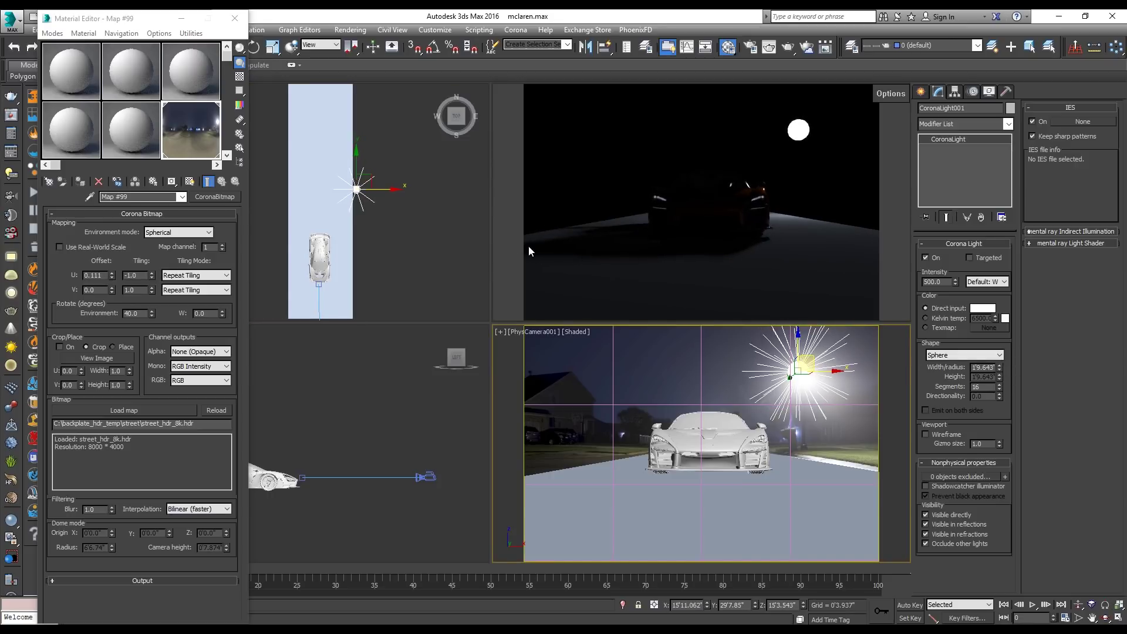
- Remove the CoronaLight, reopen the render setup, and switch the scene environment back to Use Corona with the street HDR map
right_click(796, 405)
left_click(810, 412)
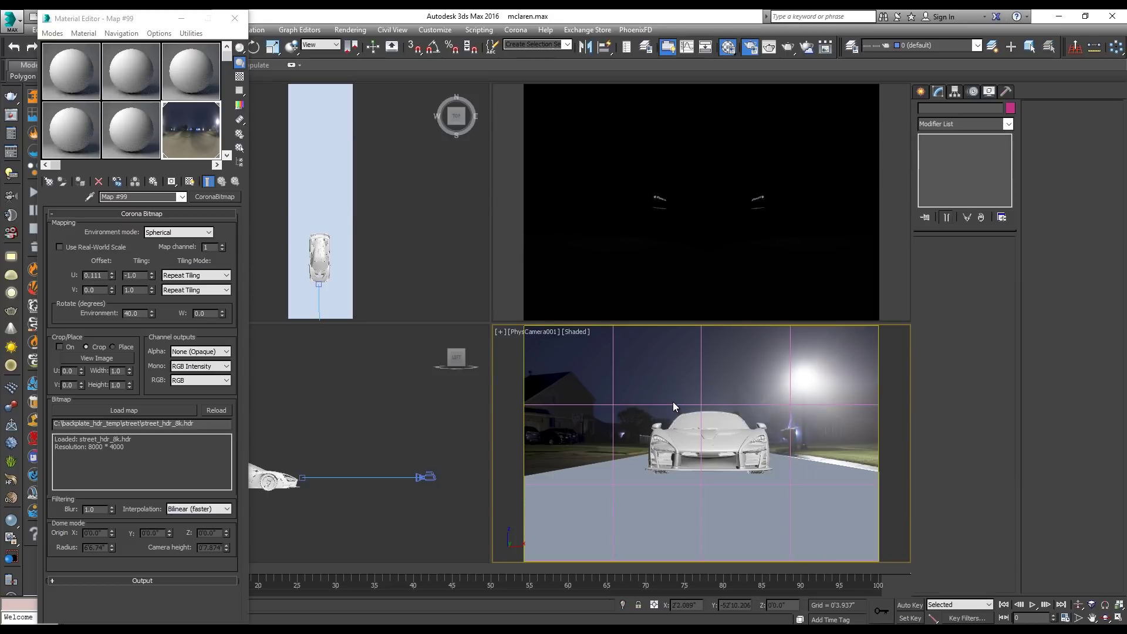
key("F10")
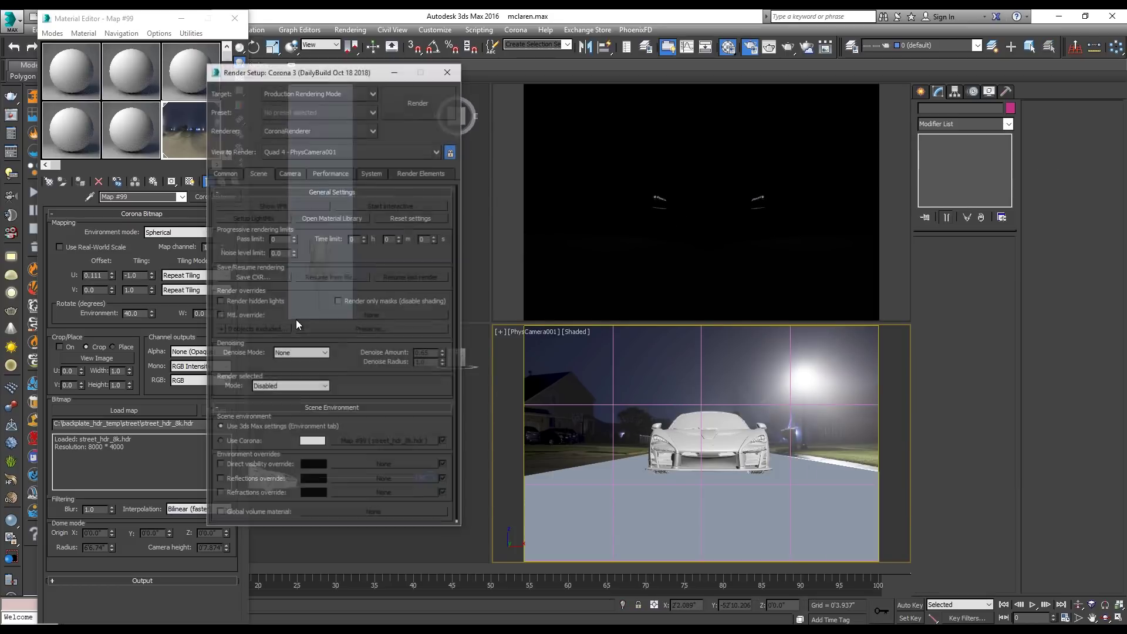
left_click(245, 443)
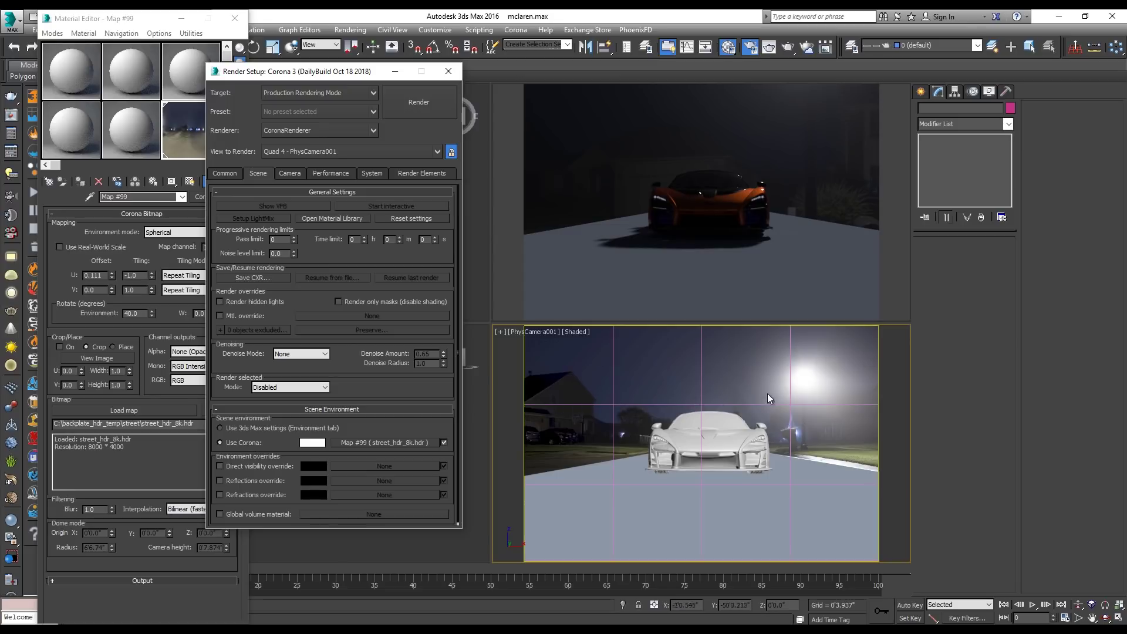
- Open the DSC_0135.jpg backplate photo, examine its parked cars up close, and return to the 3ds Max scene
left_click(525, 435)
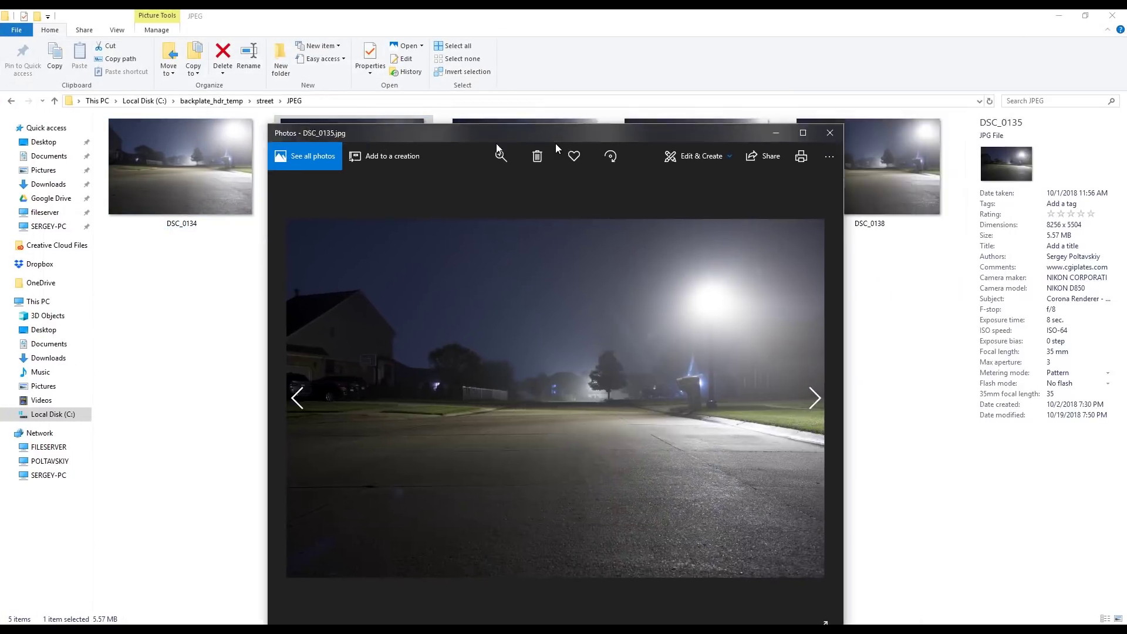
scroll(227, 365, "up", 4)
scroll(193, 361, "up", 5)
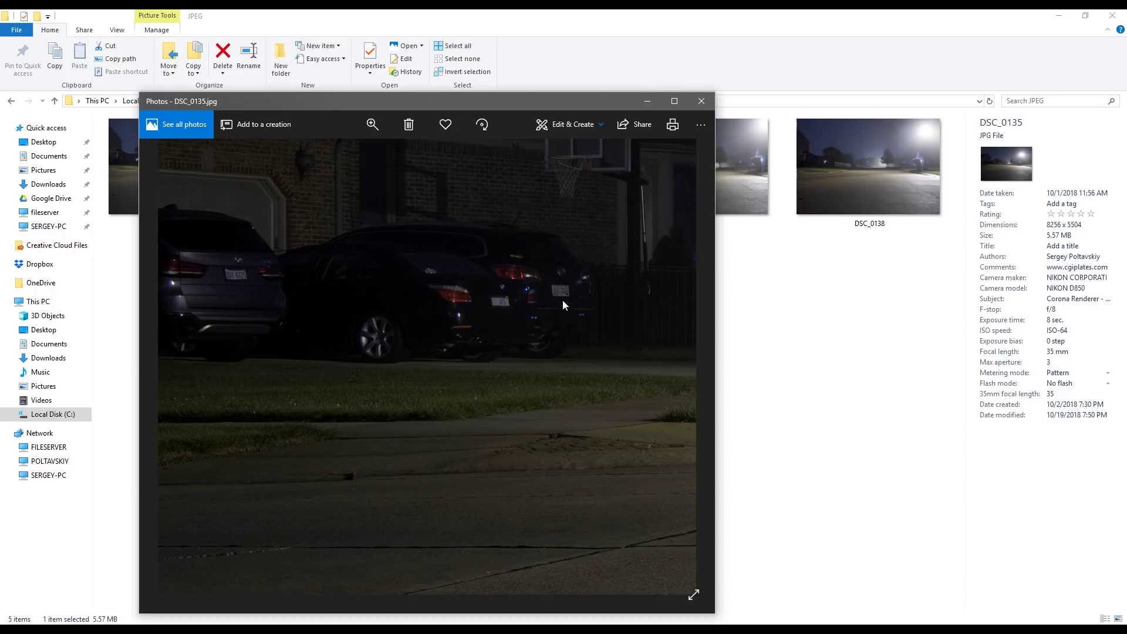
left_click(698, 100)
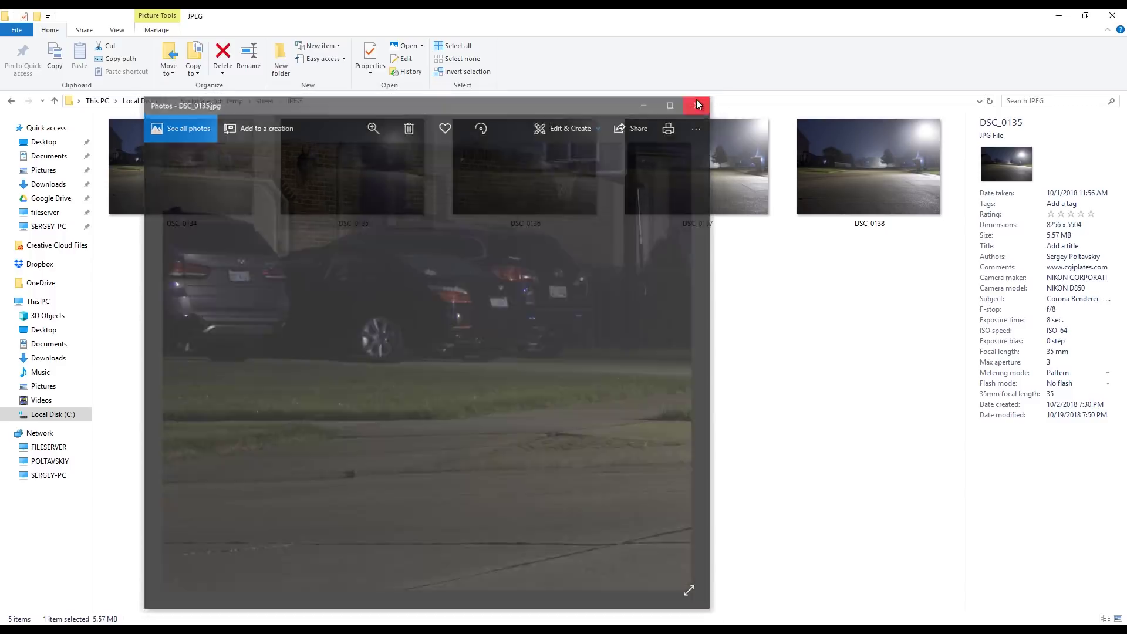
left_click(1065, 19)
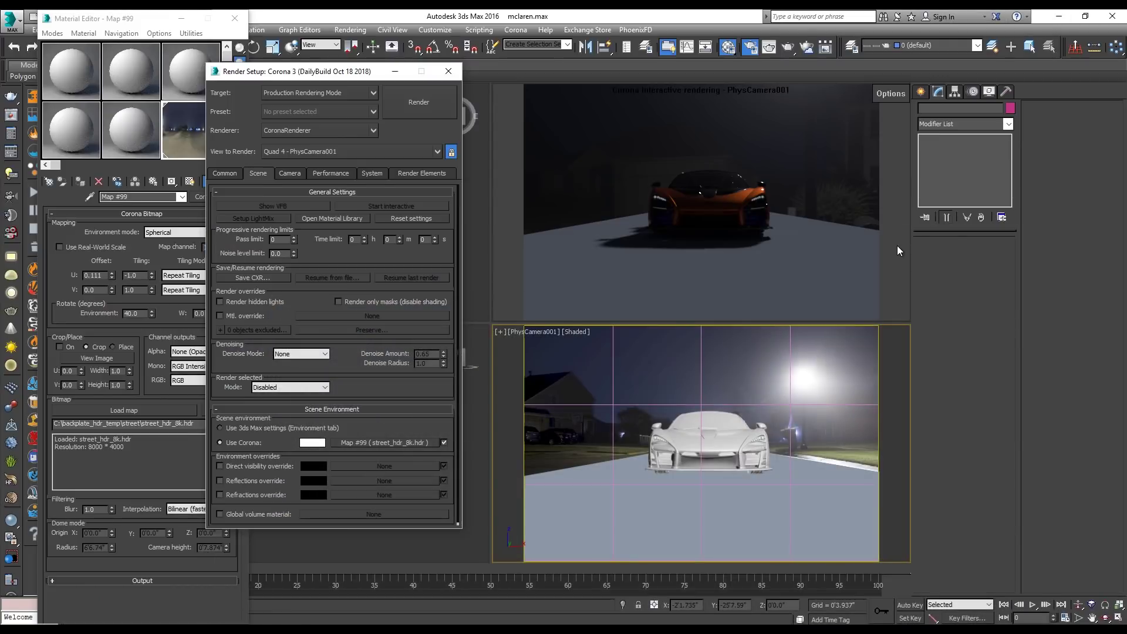
- Try environment rotations of 30, 10, 20 and 25 degrees on the spherical HDR map
double_click(132, 313)
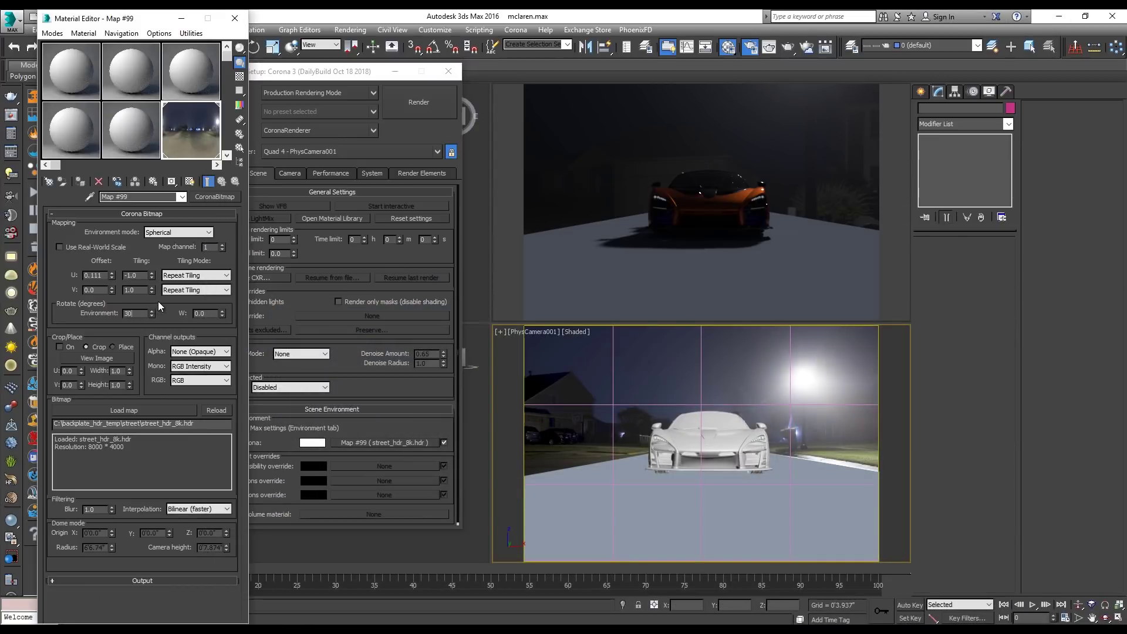
type("30")
key("Return")
type("10")
key("Return")
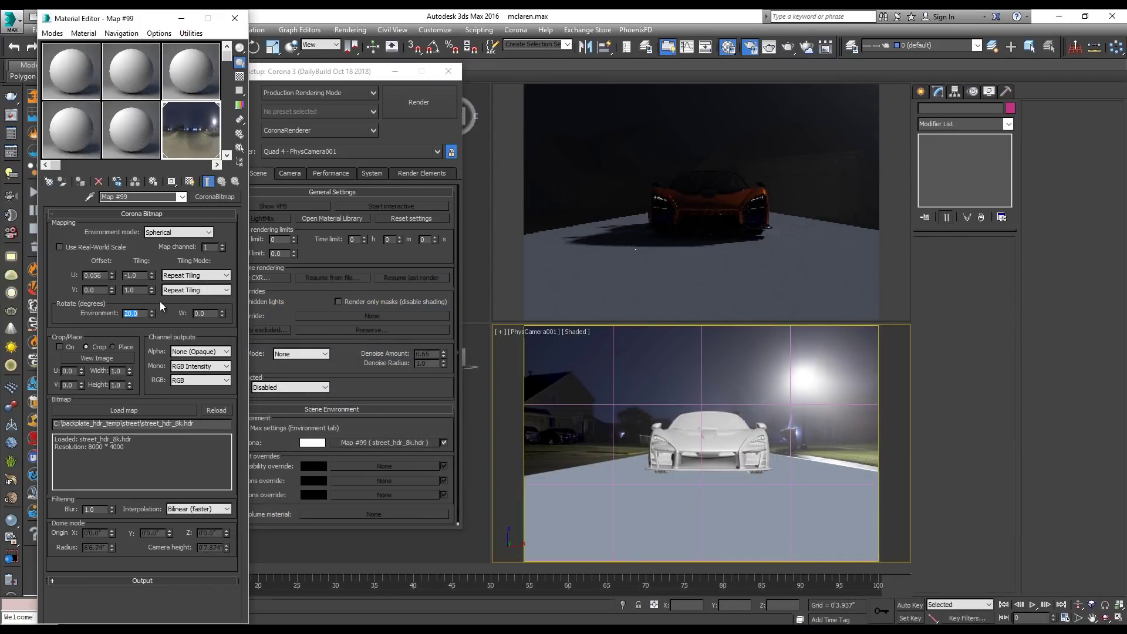
type("20")
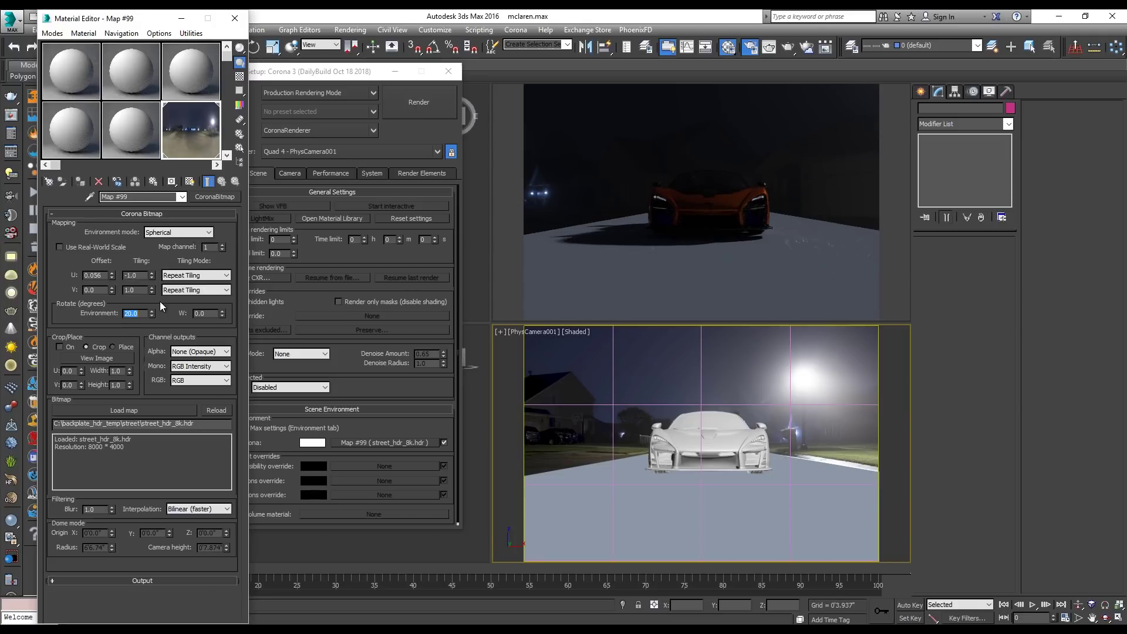
key("Return")
type("25")
key("Return")
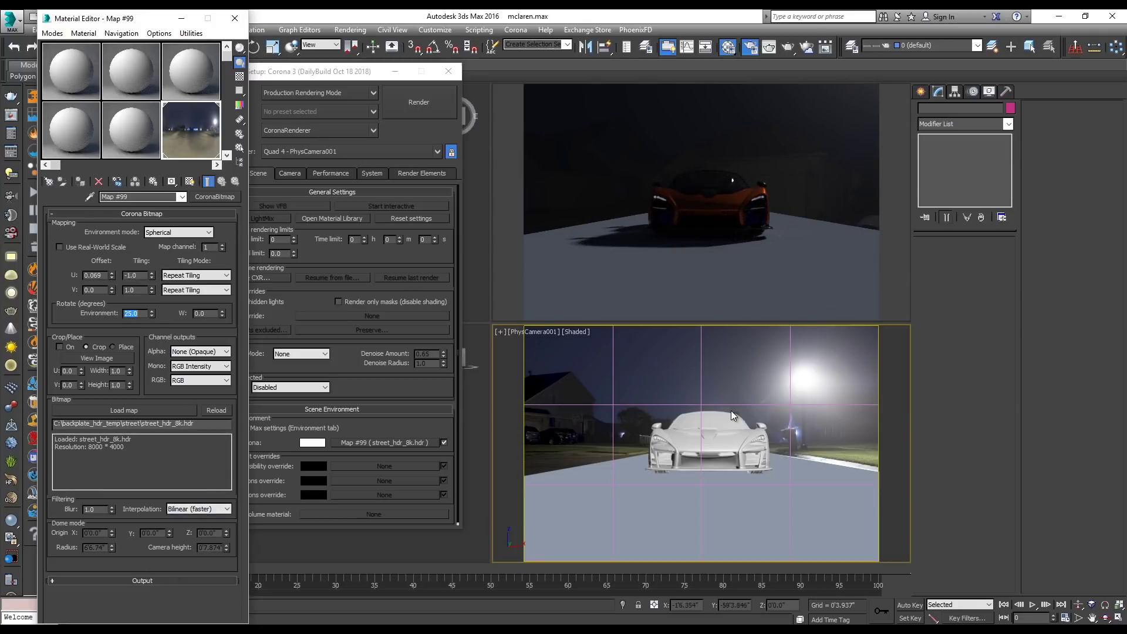
left_click(759, 355)
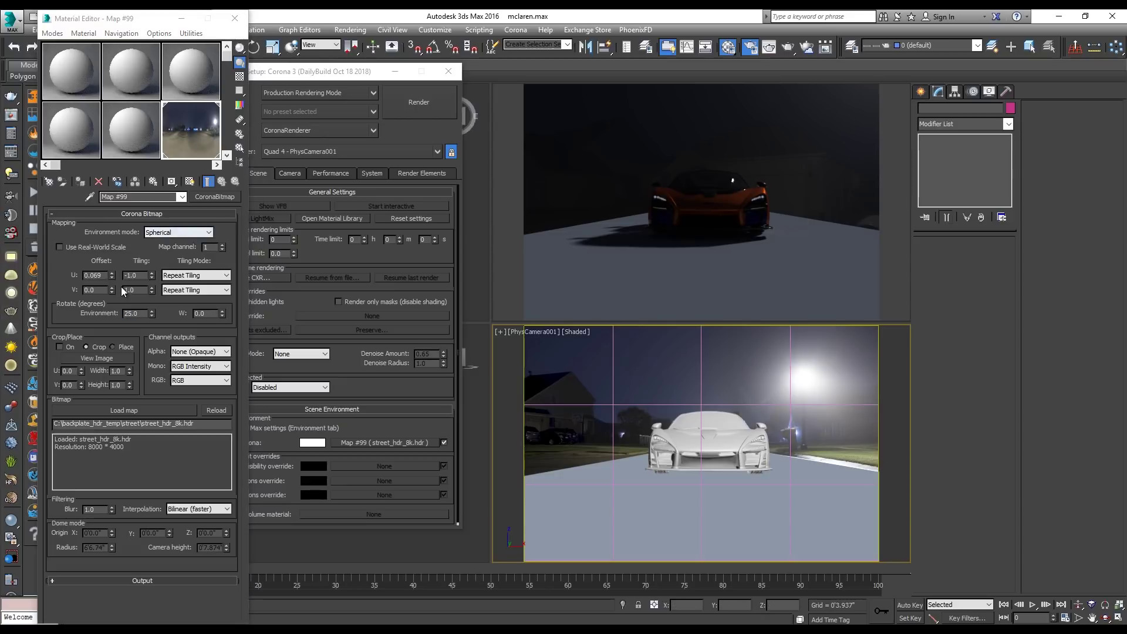
- Switch the HDR map's environment mode to Dome and set its camera height to 5 feet
left_click(169, 233)
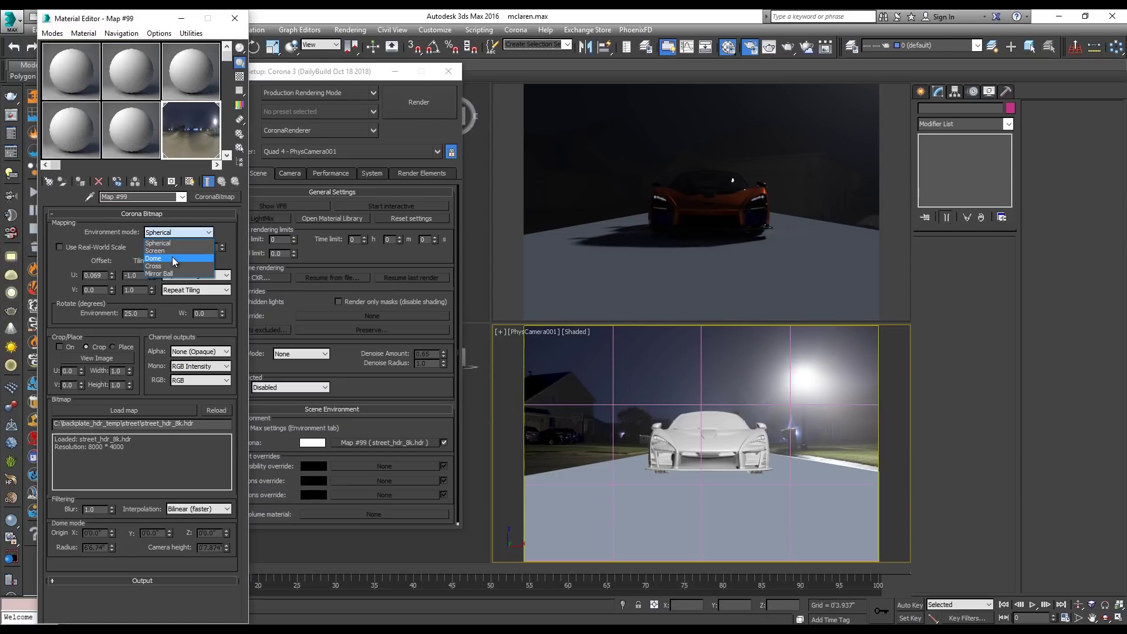
left_click(171, 257)
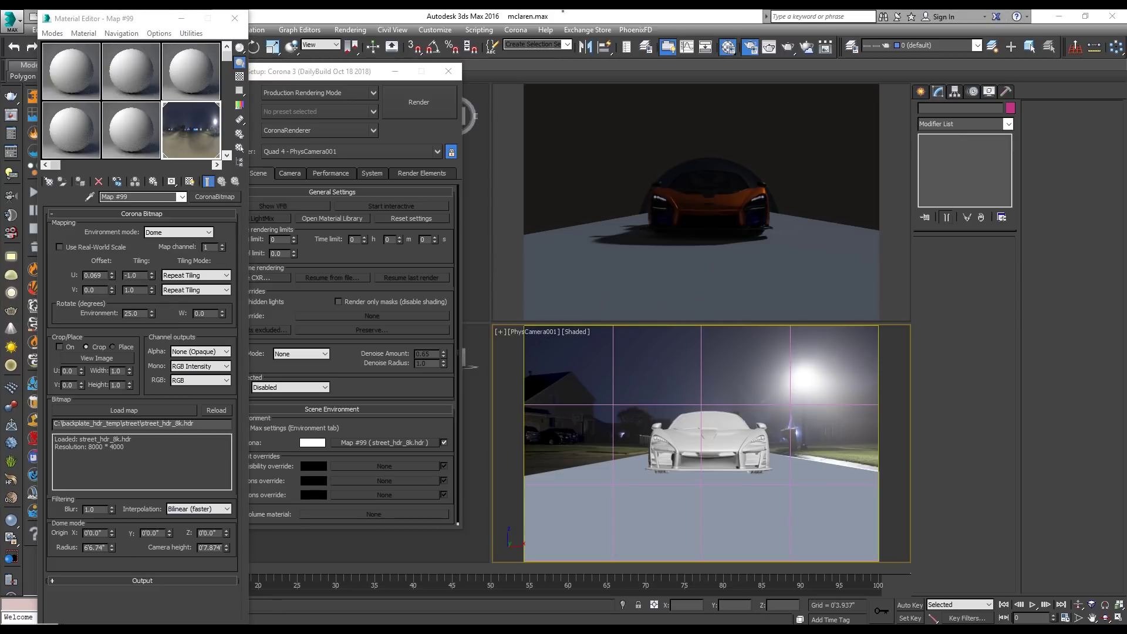
left_click(241, 504)
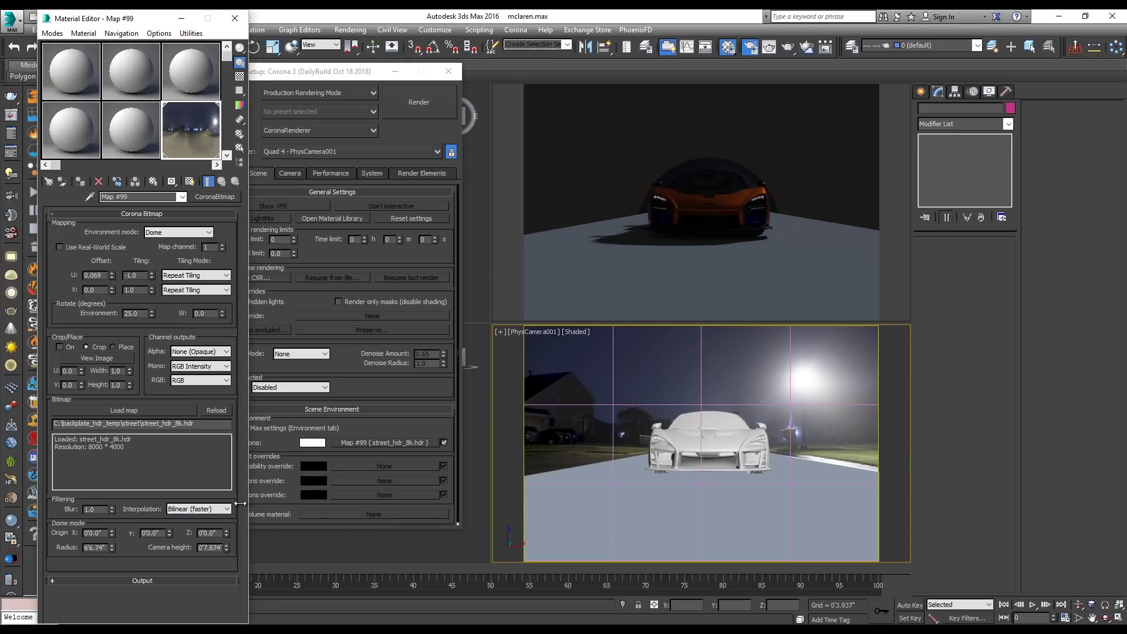
double_click(213, 546)
type("5")
key("Return")
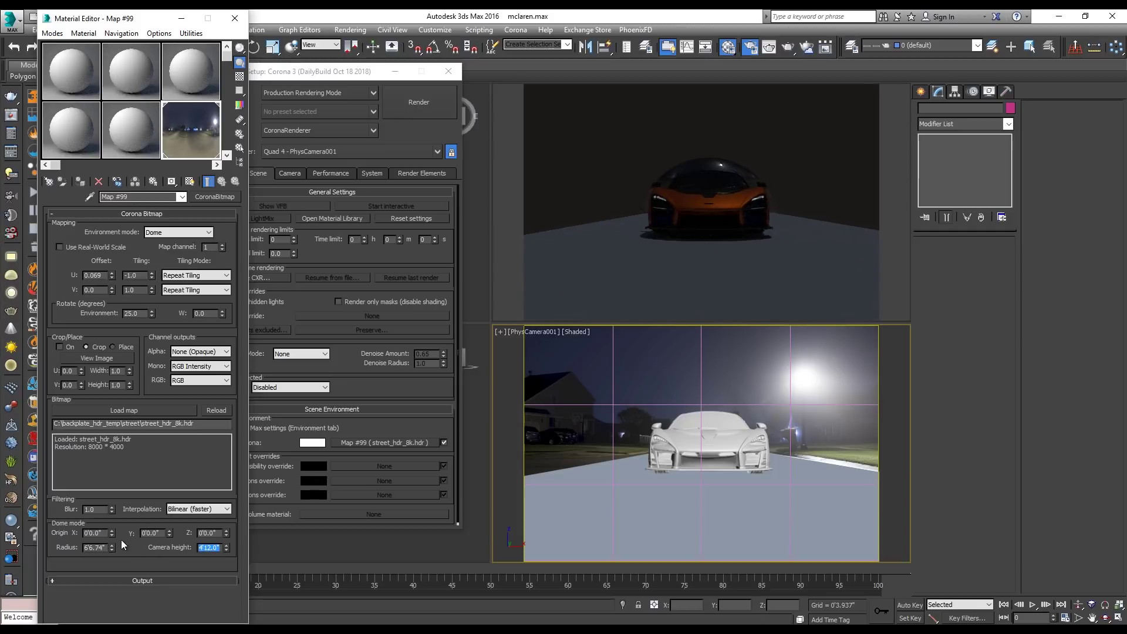
- Try dome radii of 40 and 80 feet, and set the HDR map's dome radius to 200 feet
double_click(94, 546)
type("60")
key("Return")
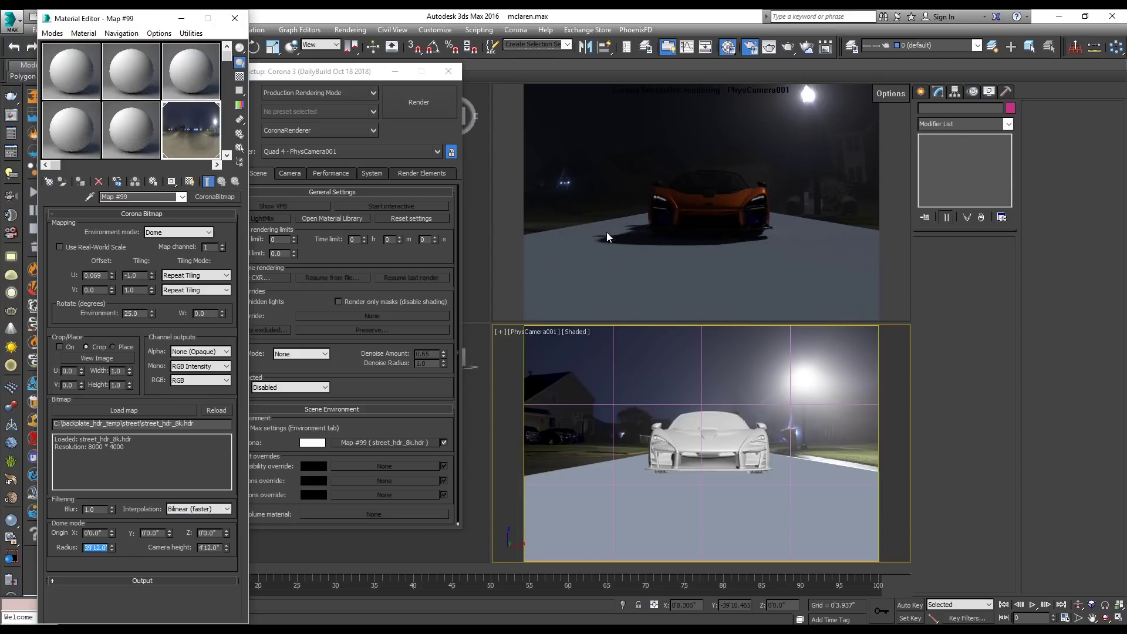
left_click_drag(111, 544, 114, 537)
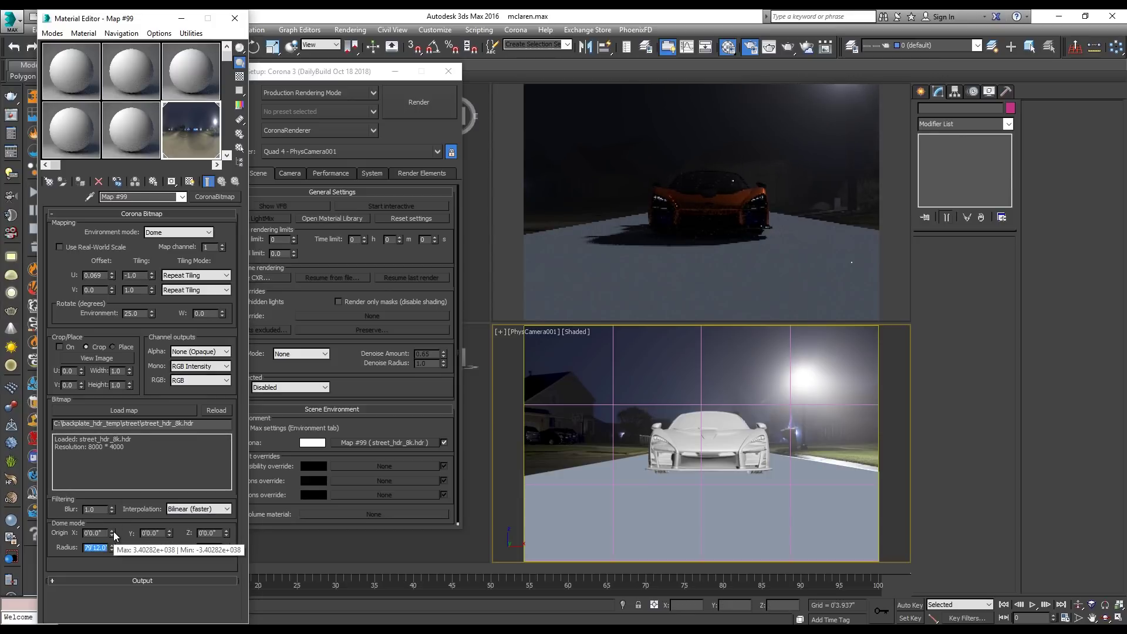
type("200")
key("Return")
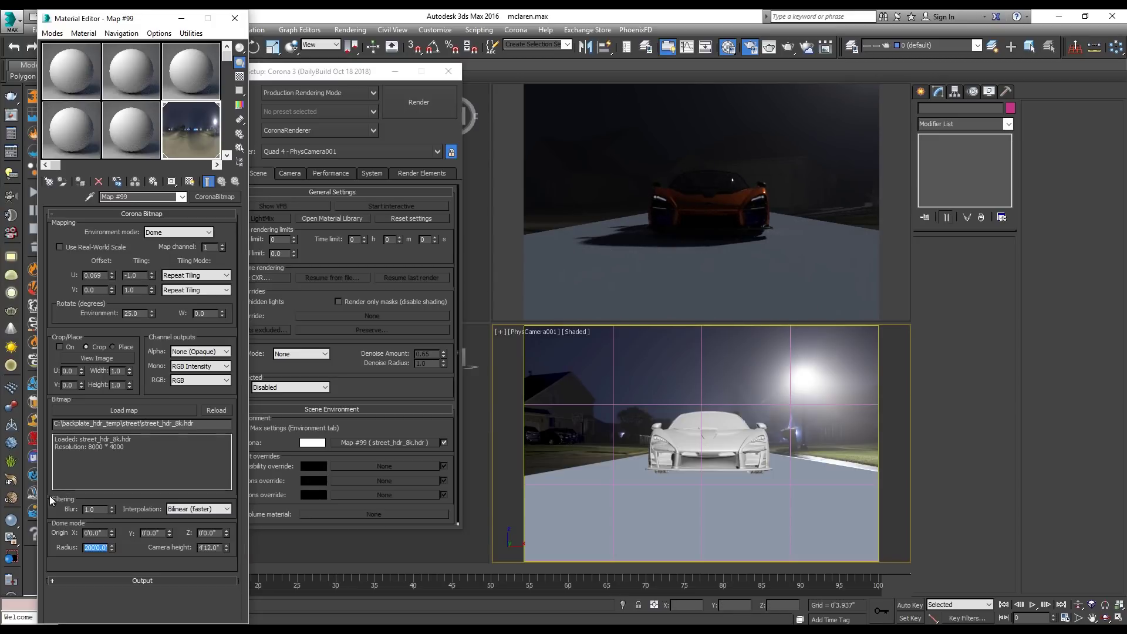
- Try dome camera heights of 8 feet and 1 foot, and set the camera height to 4 feet
left_click(215, 547)
double_click(214, 550)
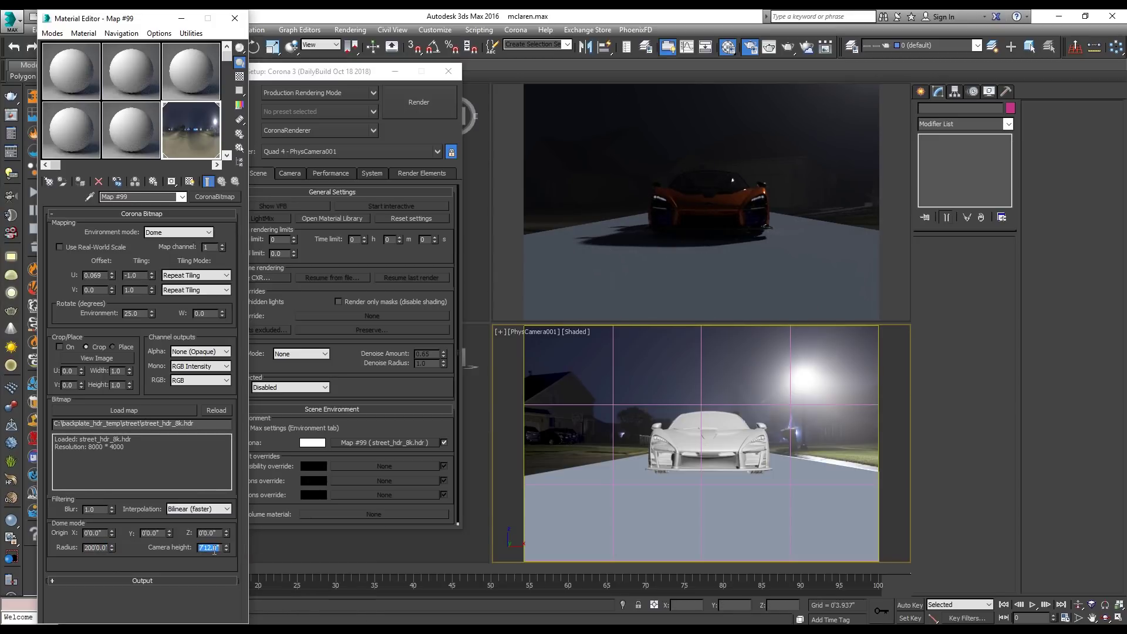
type("8")
key("Return")
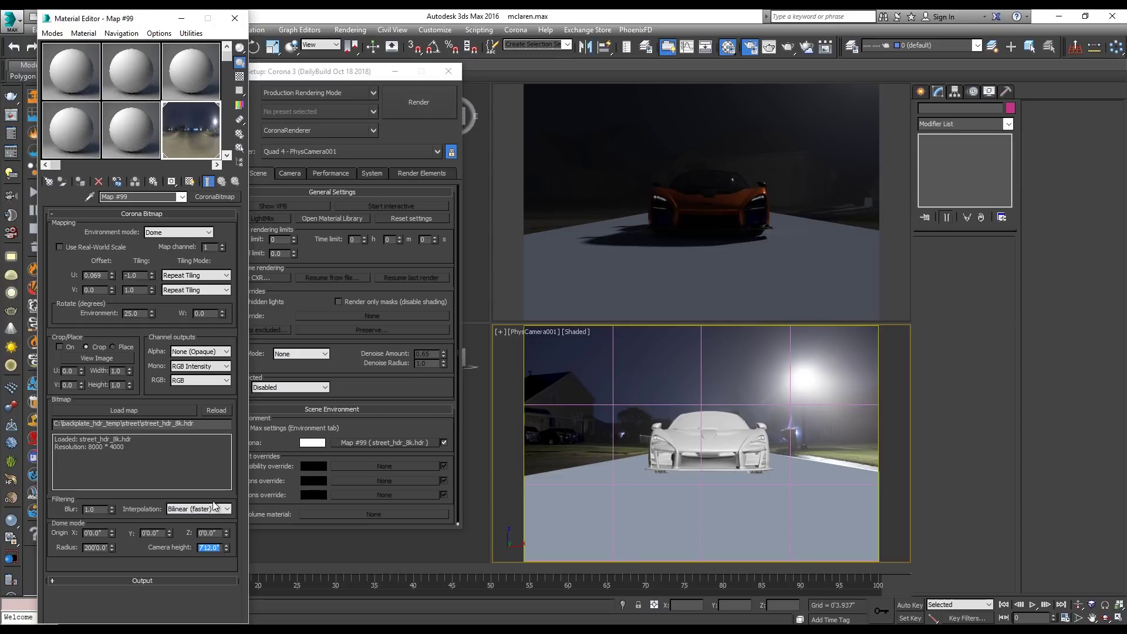
type("0")
key("Return")
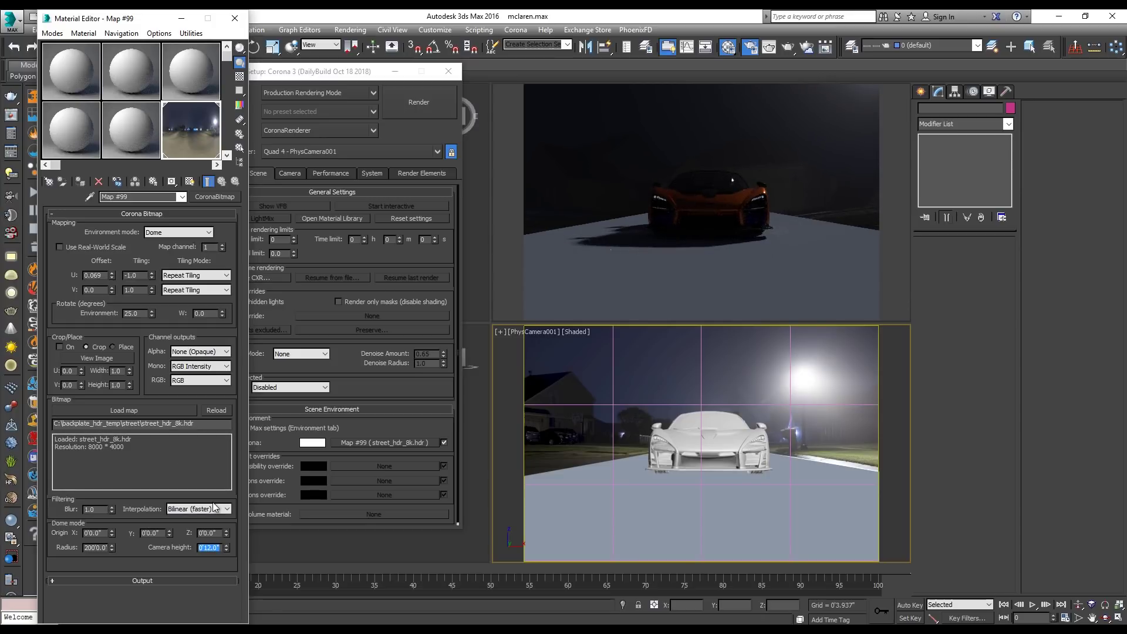
- Try environment rotations of 30, 20 and 25 degrees on the dome-mapped HDR
double_click(143, 313)
type("30")
type("20")
key("Return")
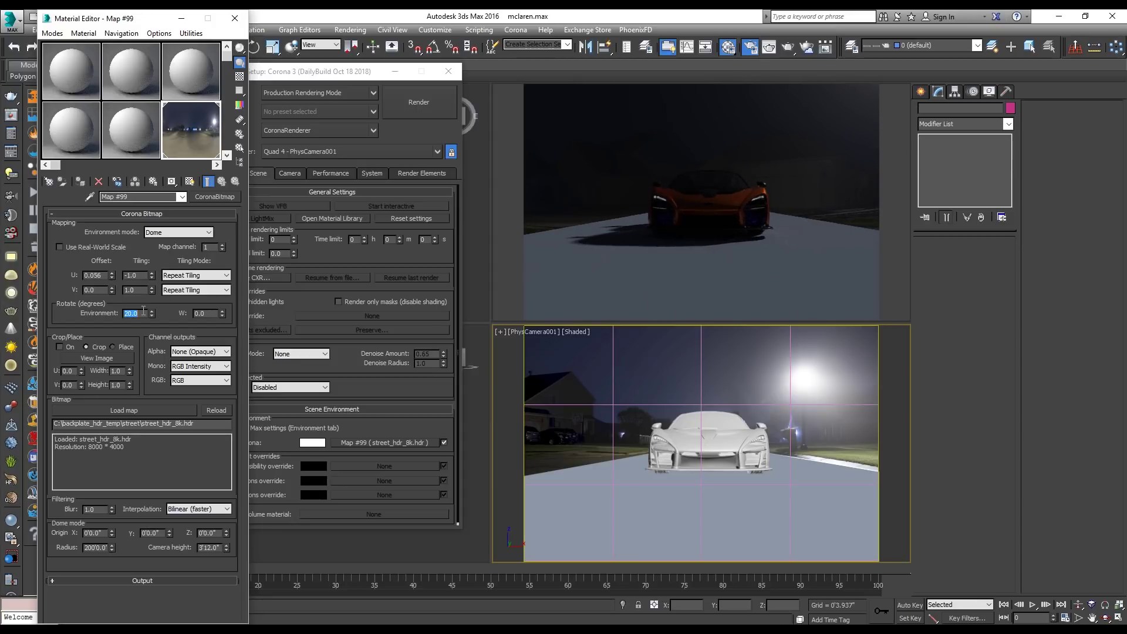
type("25")
key("Return")
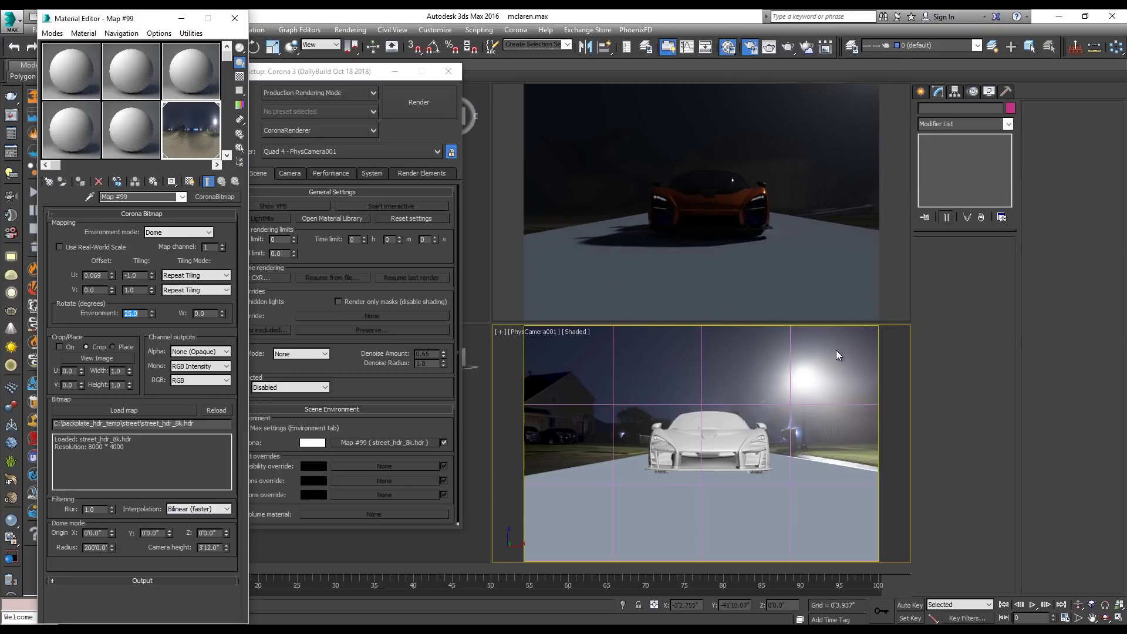
left_click(836, 351)
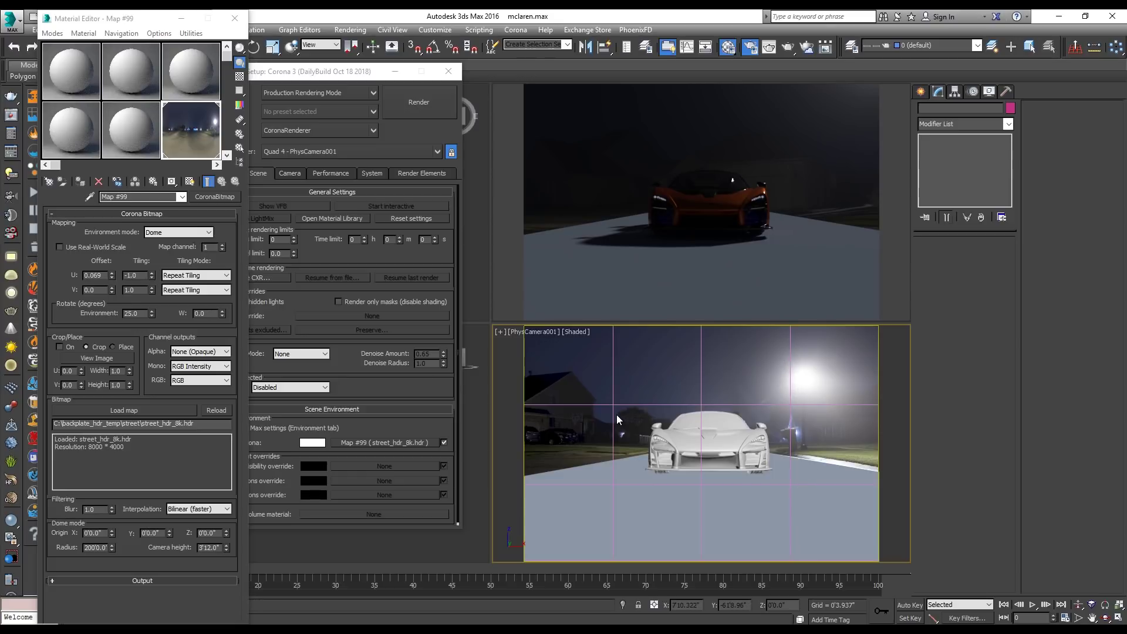
- Compare the car's shadow with the backplate, try an environment rotation of 30 degrees, and set it to 35 degrees
mouse_move(755, 231)
double_click(143, 312)
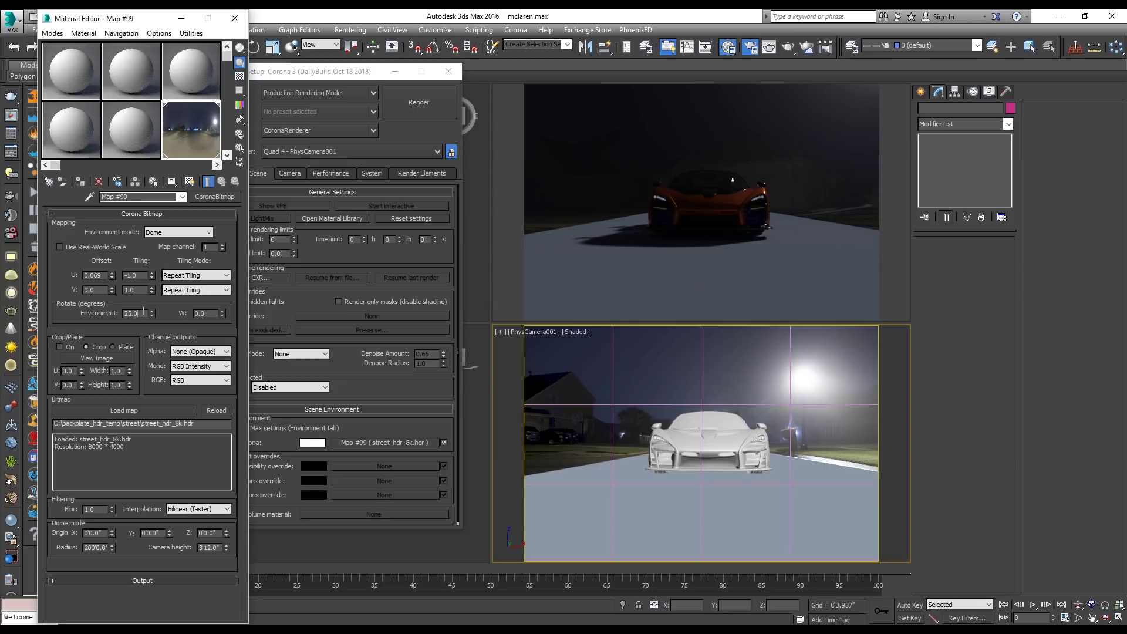
type("30")
key("Return")
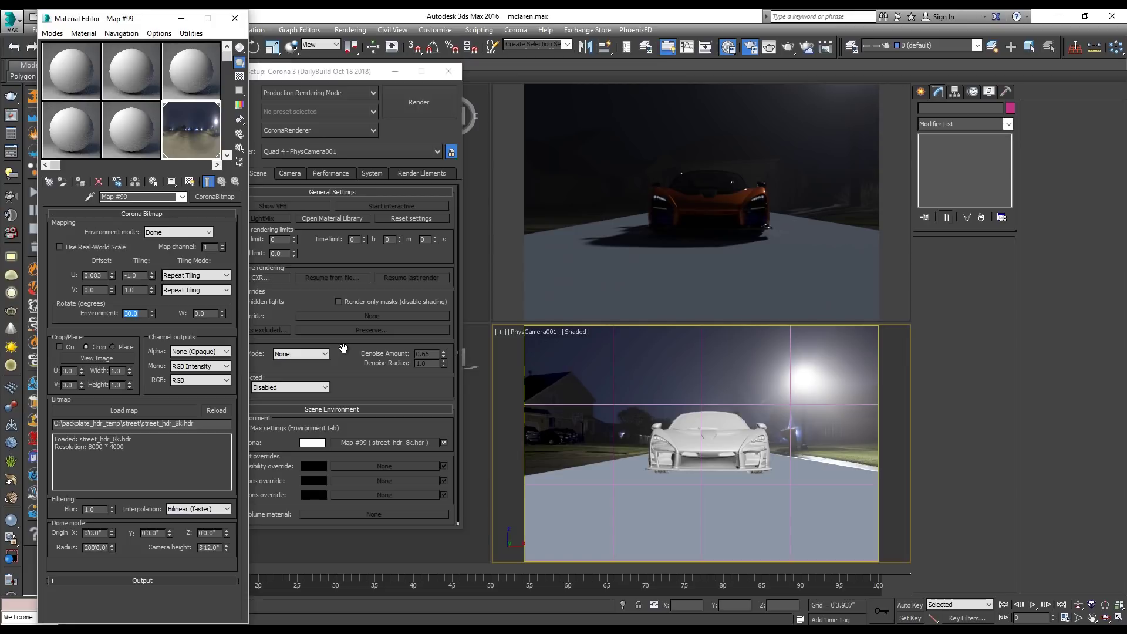
type("35")
key("Return")
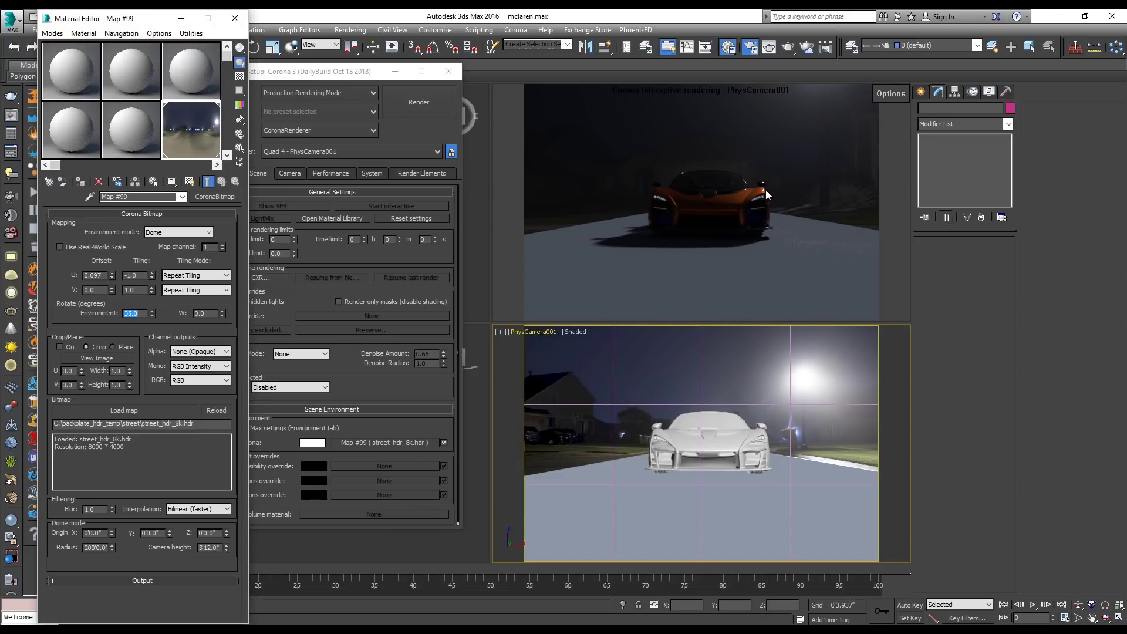
- Enable Bloom and Glare in the render setup's camera settings, and return to the scene settings
left_click(284, 175)
left_click(234, 428)
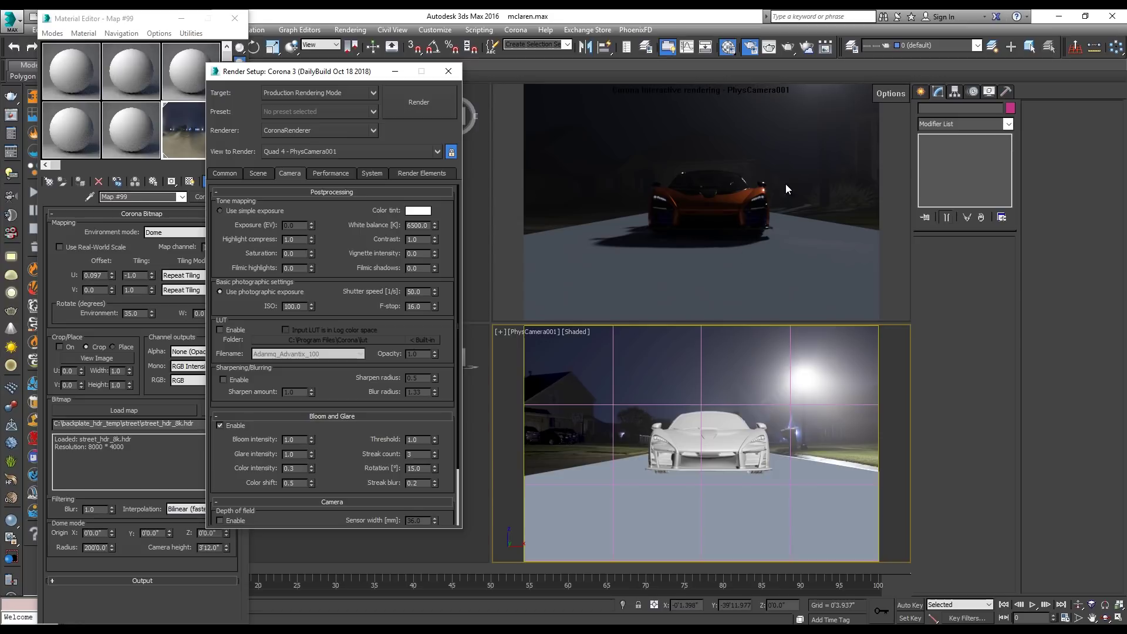
left_click(238, 172)
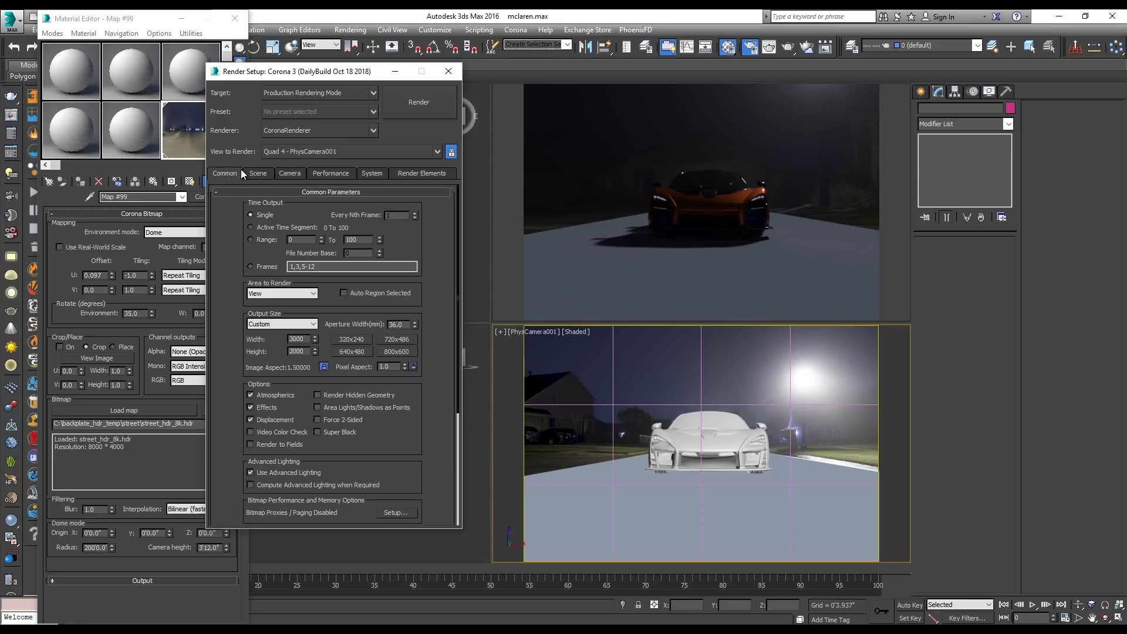
left_click(271, 173)
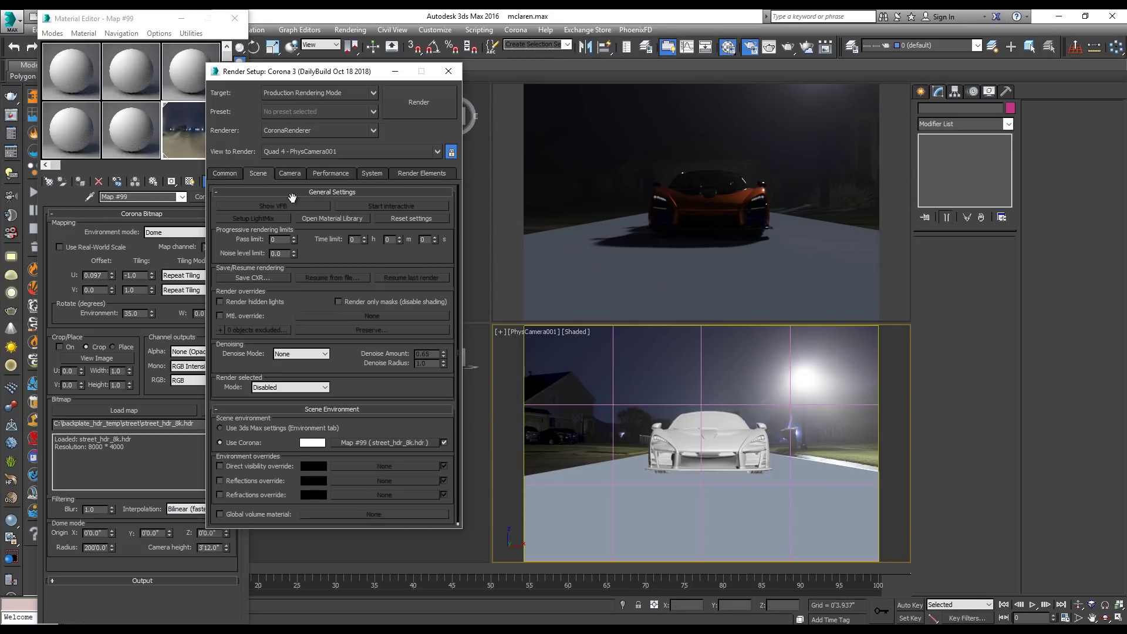
- Turn an unused material slot into a CoronaShadowCatcherMtl and set its alpha mode to Always transparent
left_click_drag(331, 72, 387, 55)
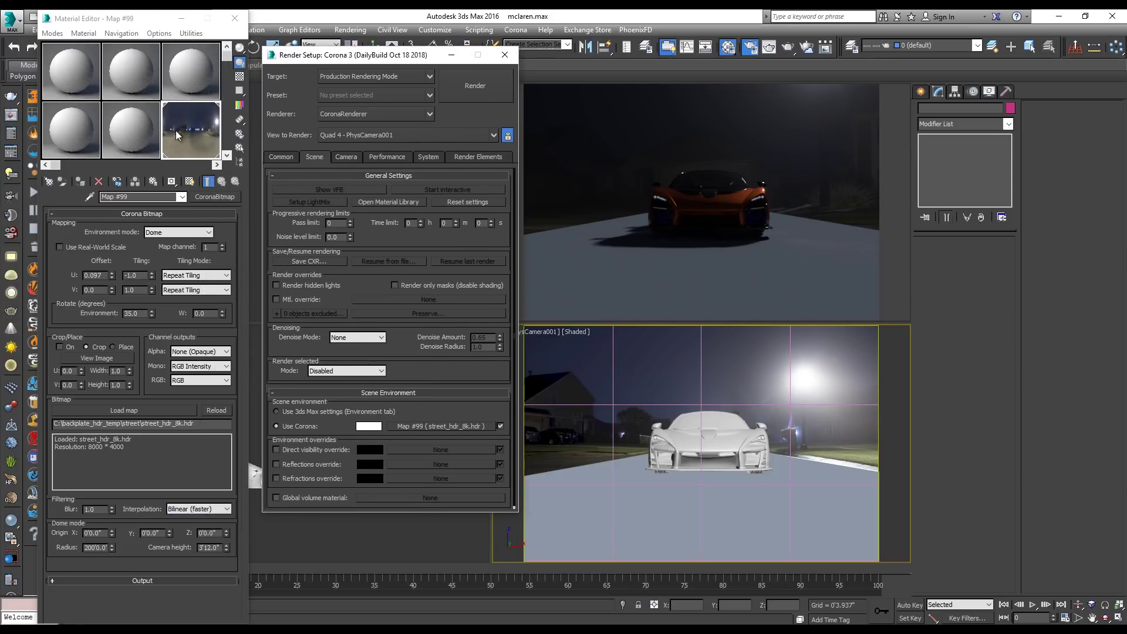
left_click(149, 127)
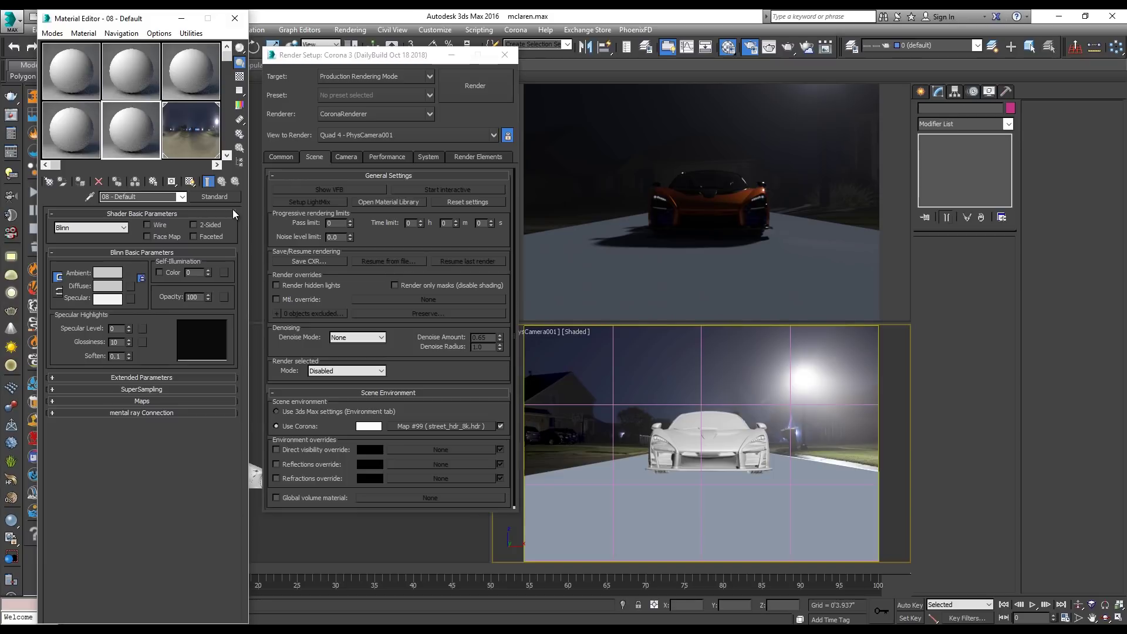
left_click(220, 200)
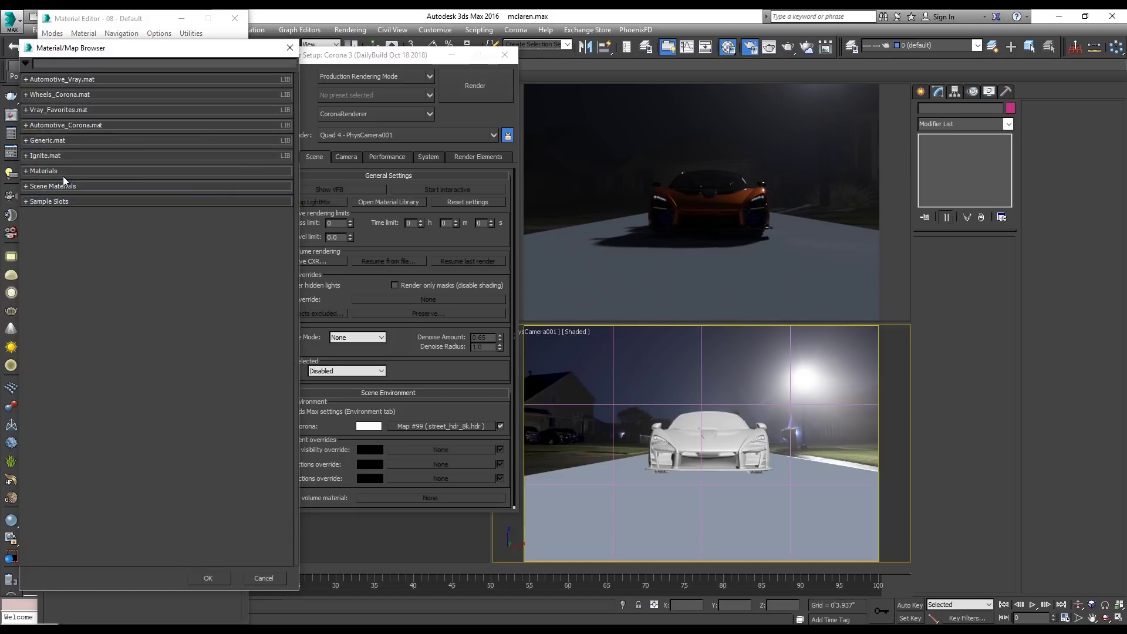
left_click(62, 174)
left_click(49, 199)
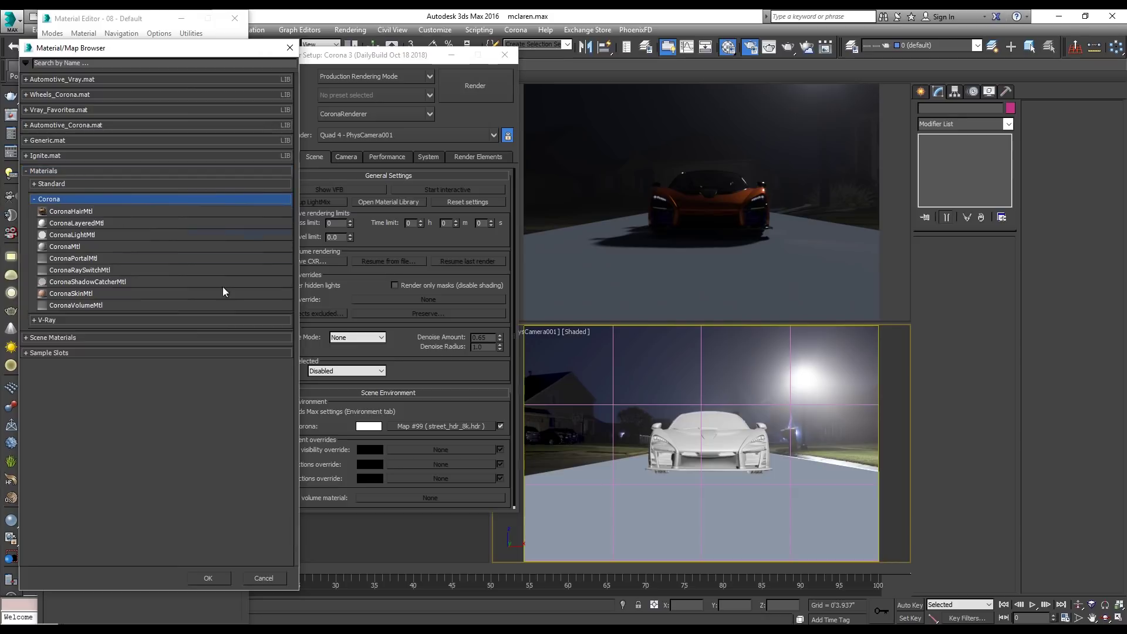
double_click(97, 283)
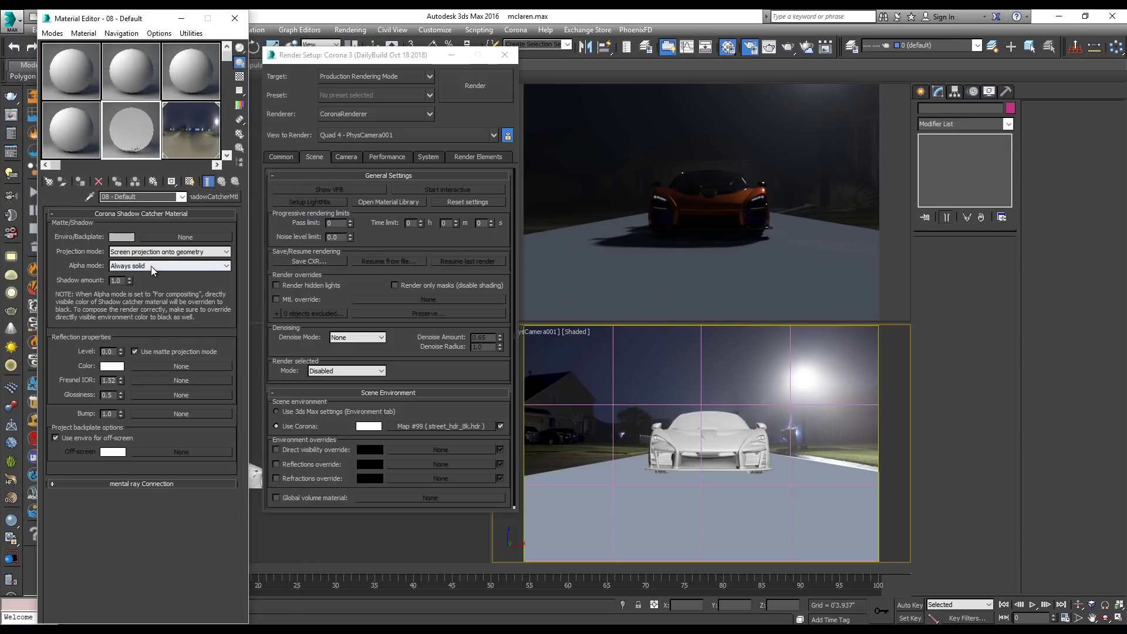
left_click(133, 266)
left_click(147, 284)
- Load DSC_0135.jpg as the shadow catcher's backplate through a CoronaTonemapControl map with Exposure, Tone mapping and LUT disabled
left_click(168, 237)
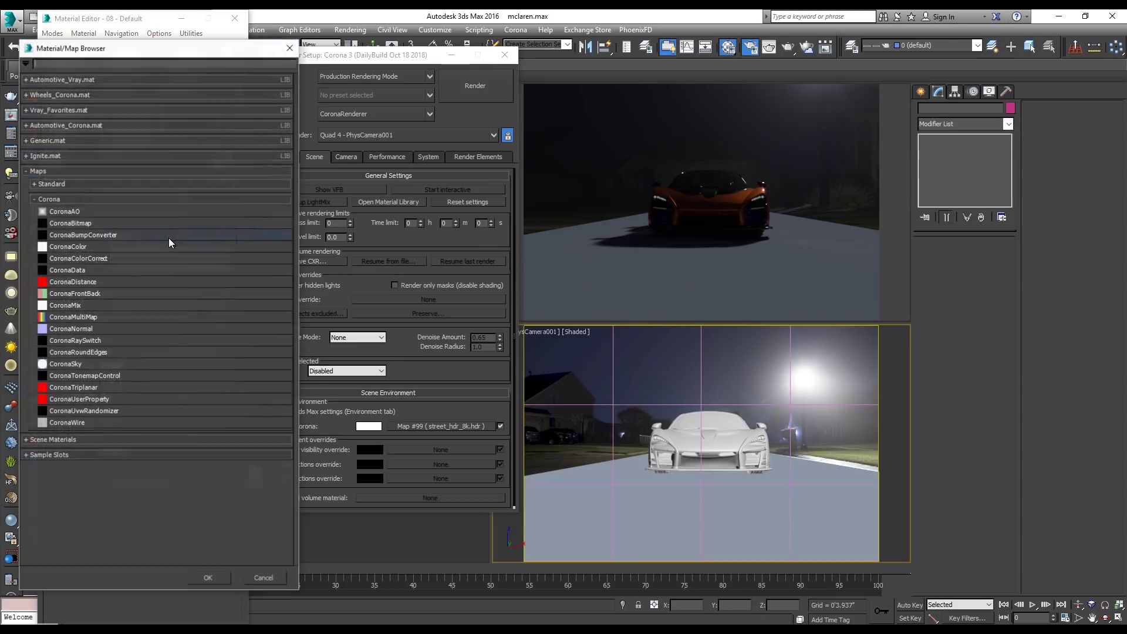
double_click(72, 375)
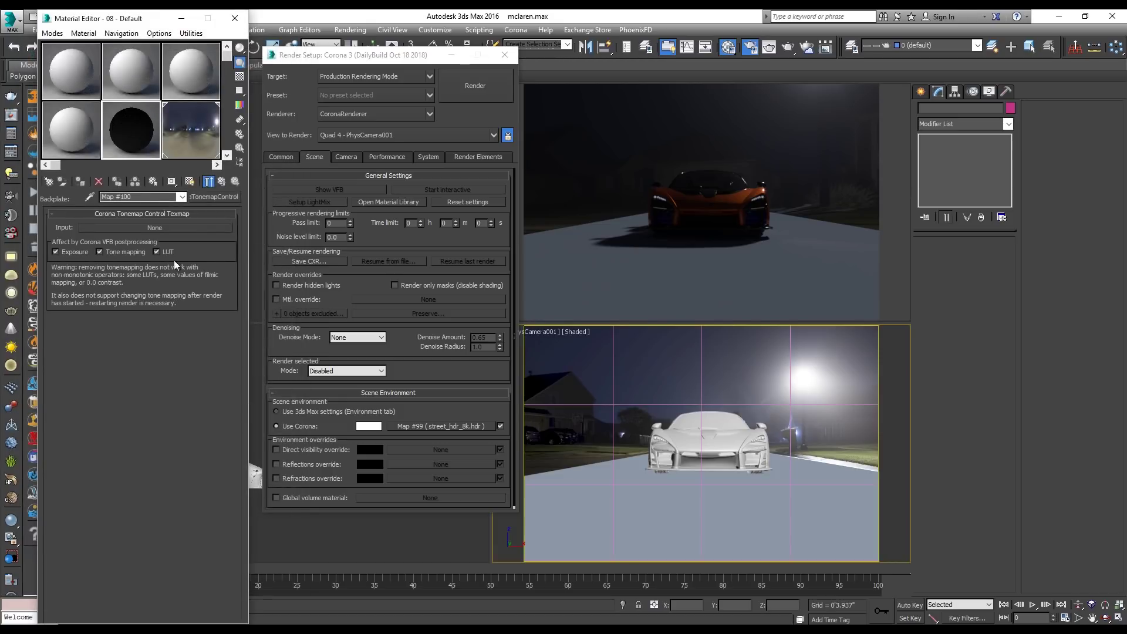
left_click(167, 228)
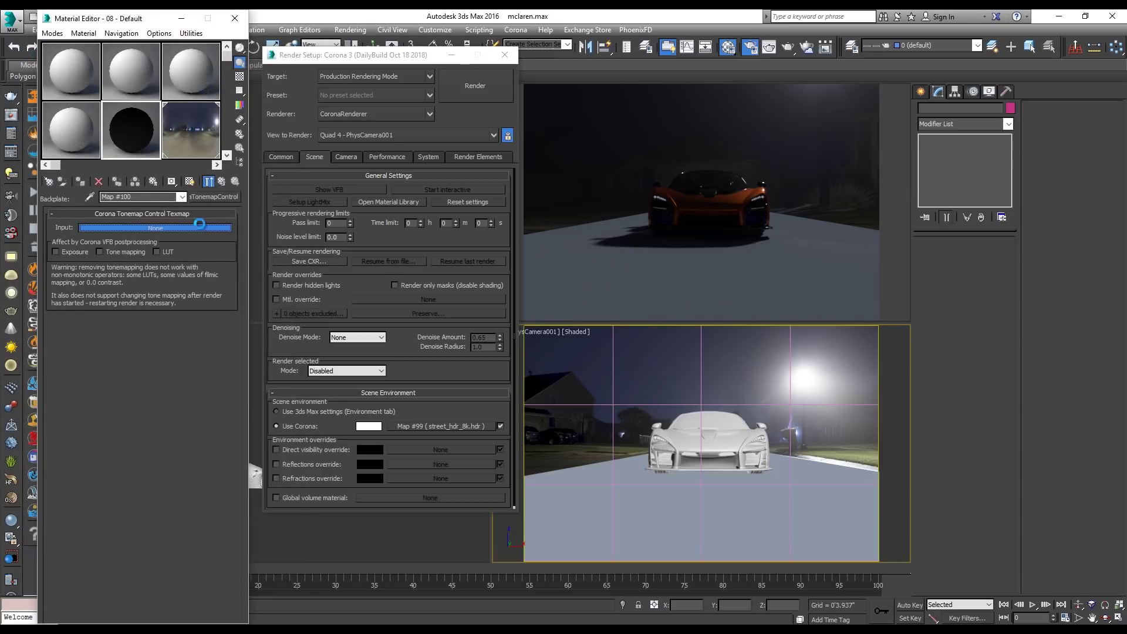
left_click(47, 183)
double_click(118, 199)
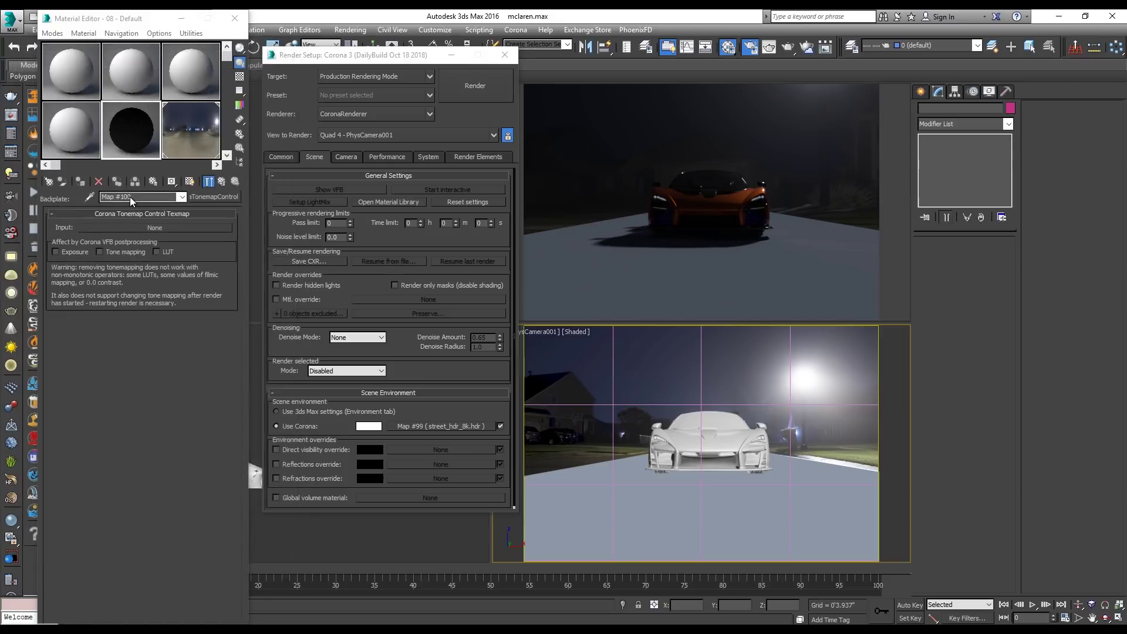
left_click(227, 282)
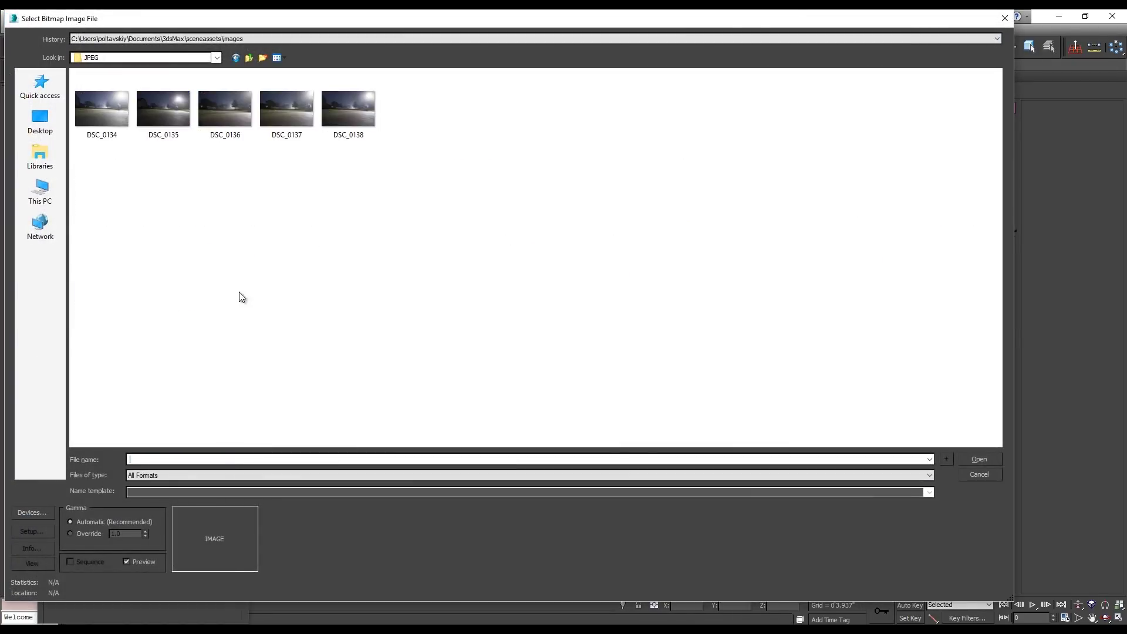
left_click(159, 111)
key("Return")
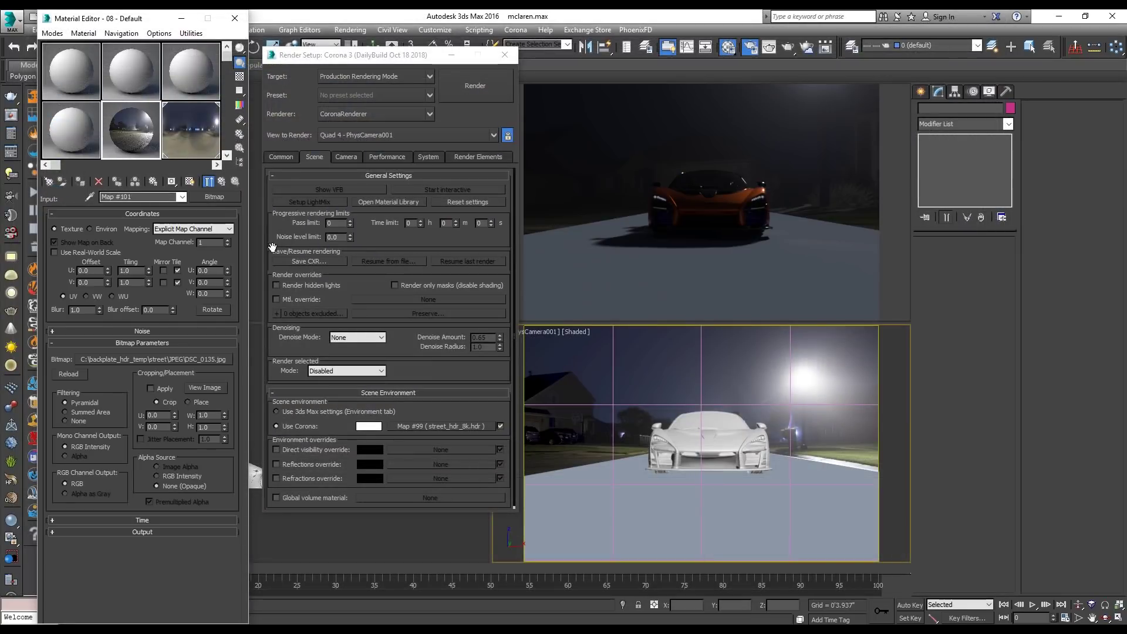
- Set the backplate bitmap's blur to 0.1 and its filtering to Summed Area
double_click(91, 310)
type("0.1")
key("Return")
left_click(107, 412)
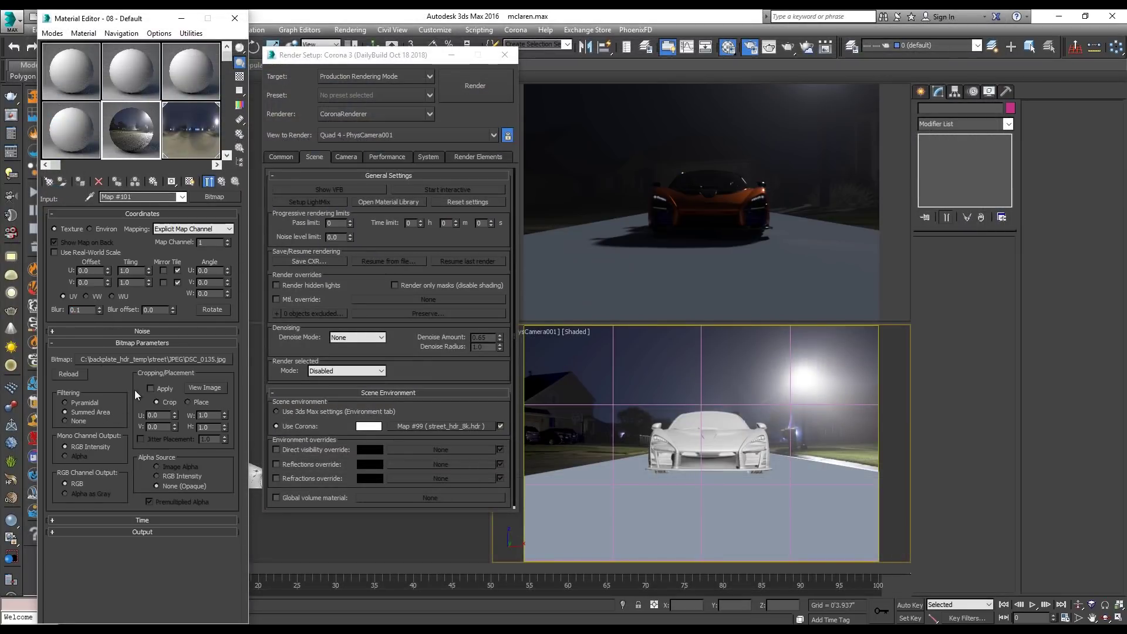
- Return to the shadow catcher material and assign it to the ground plane under the car
left_click(226, 183)
left_click(226, 184)
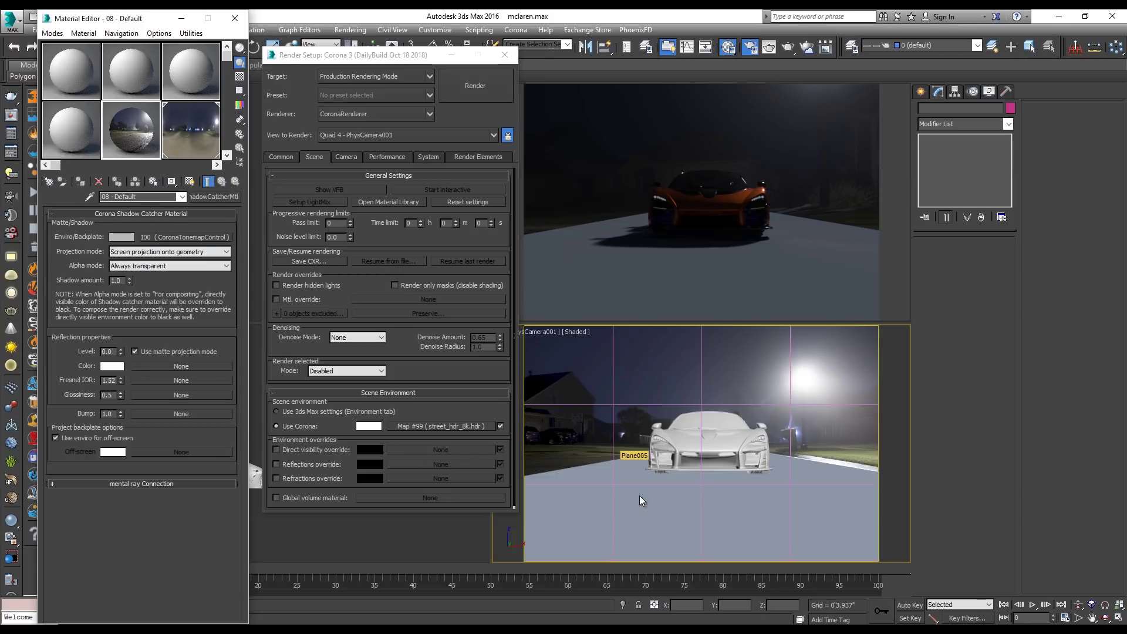
left_click(596, 415)
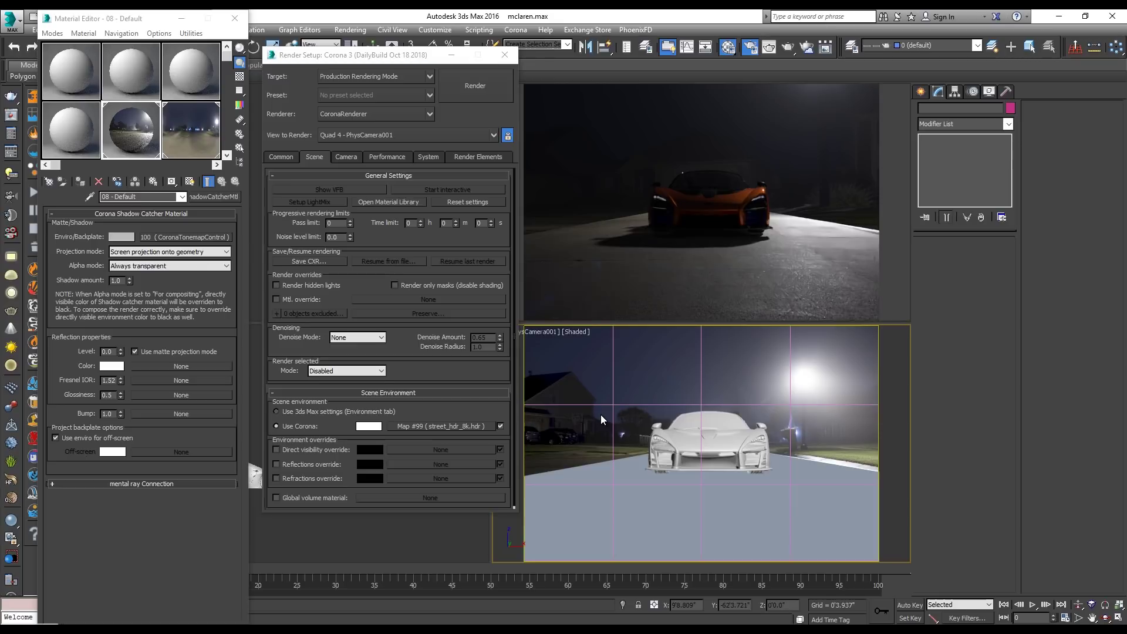
- Enable the direct visibility override and fill it with an instance of the backplate's CoronaTonemapControl map
left_click(308, 451)
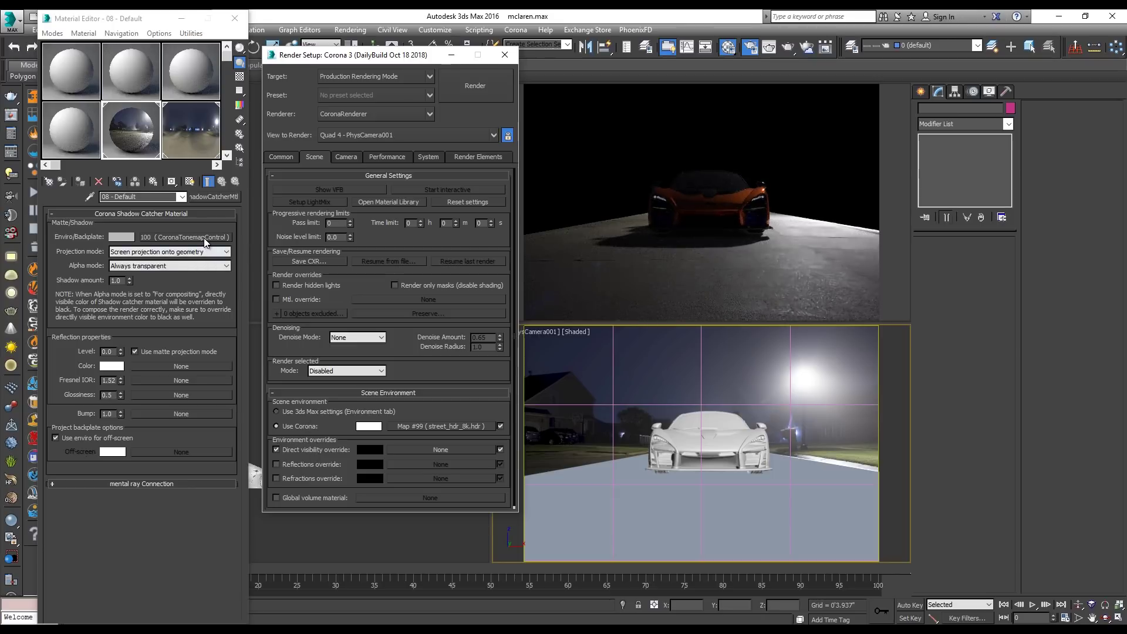
left_click_drag(201, 239, 434, 449)
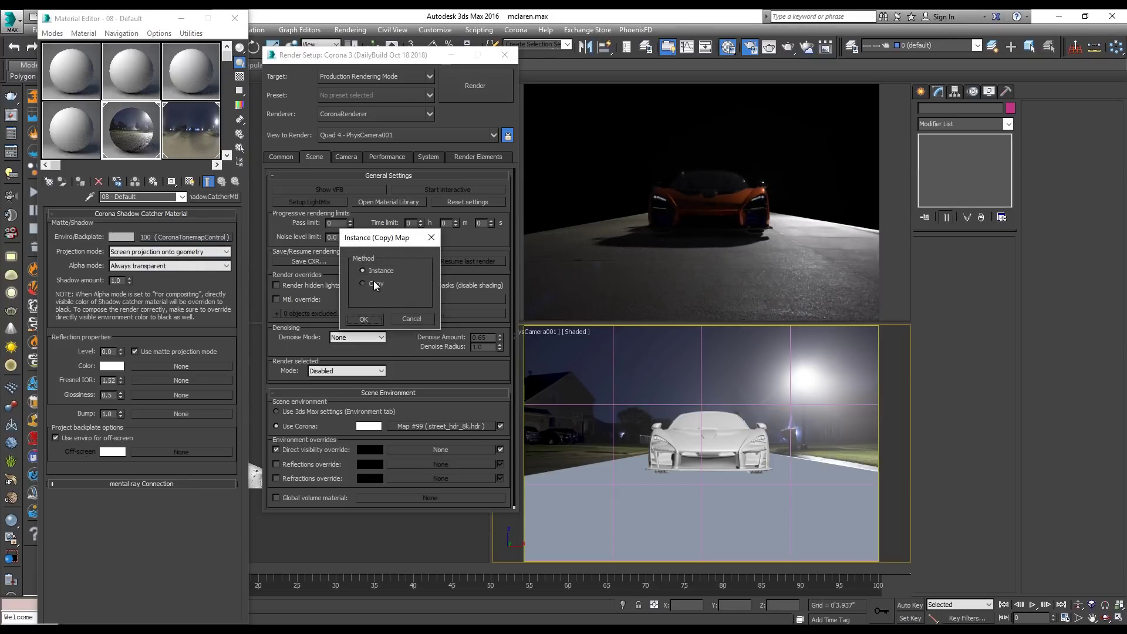
left_click(372, 323)
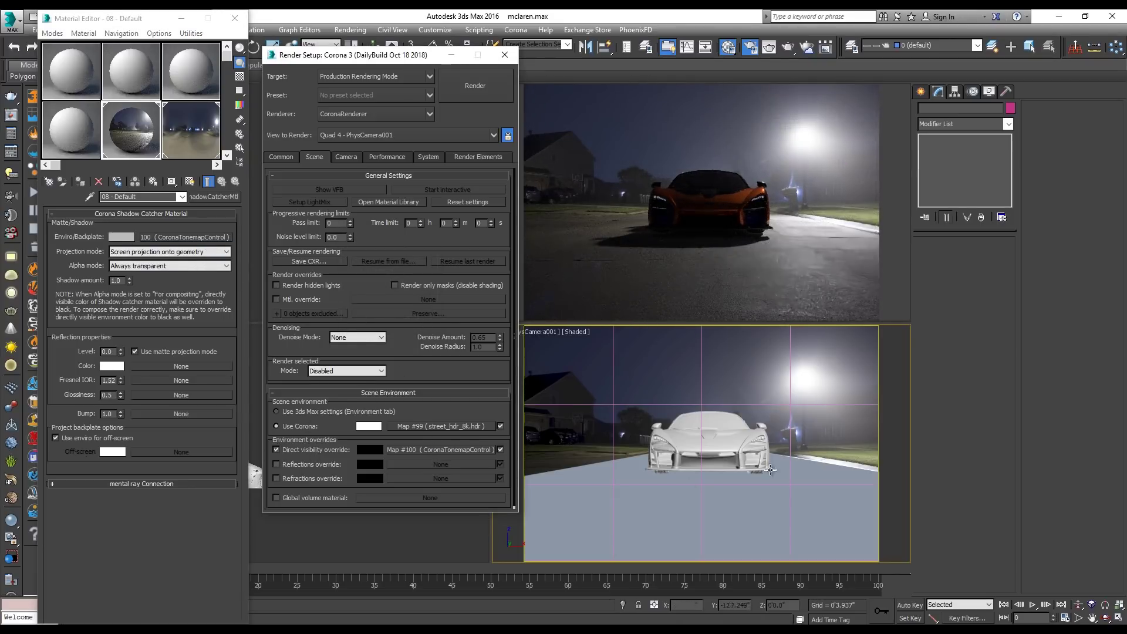
left_click(810, 376)
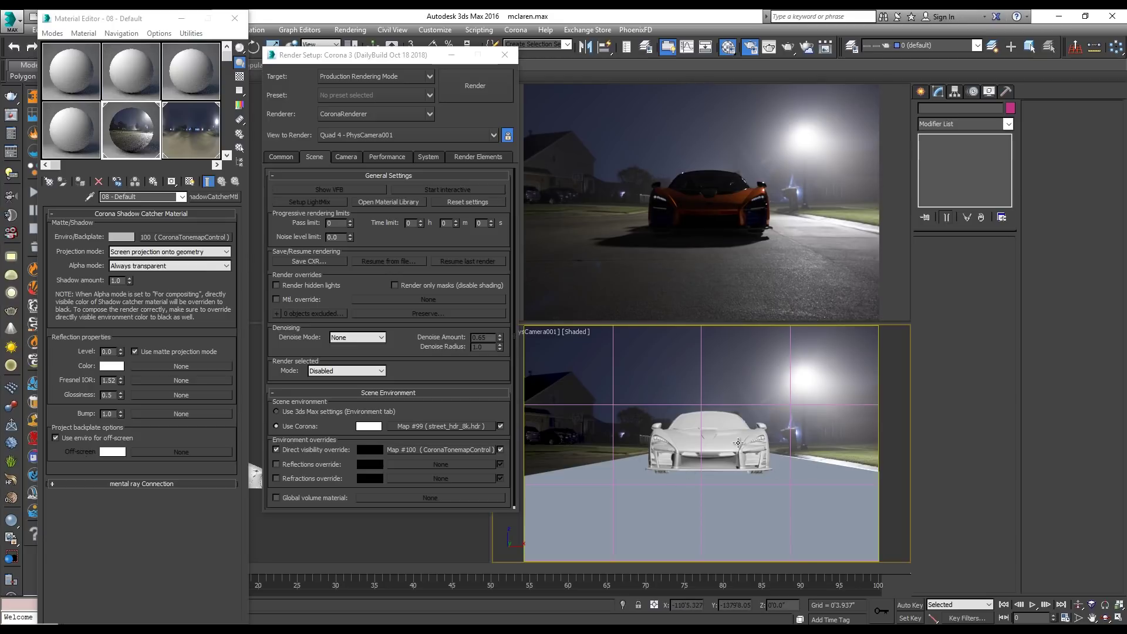
left_click(211, 238)
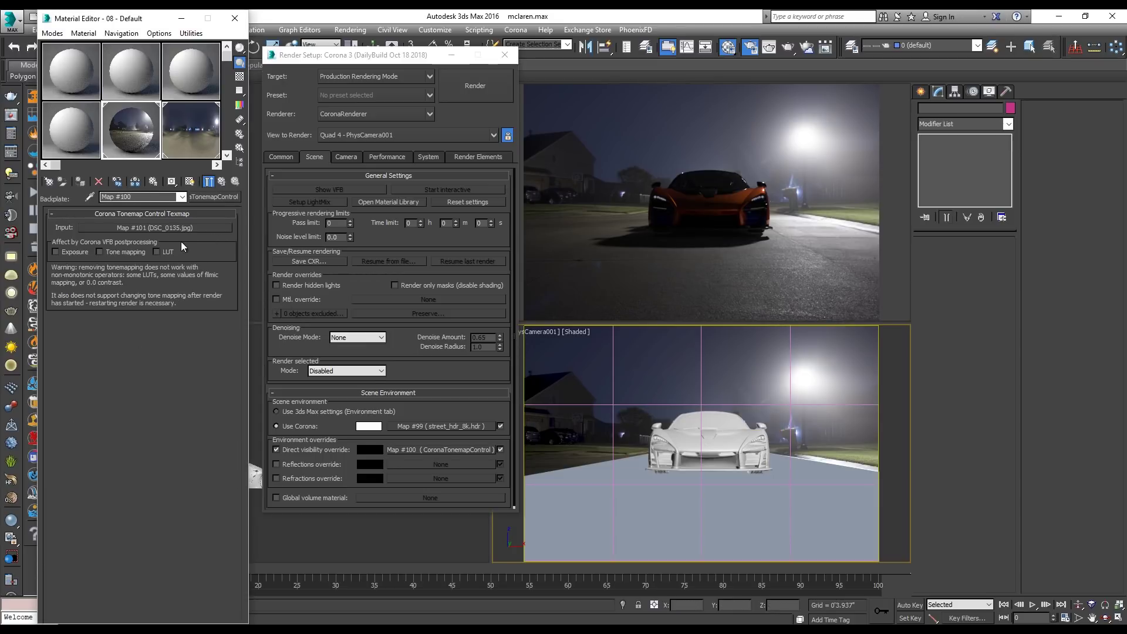
left_click(222, 182)
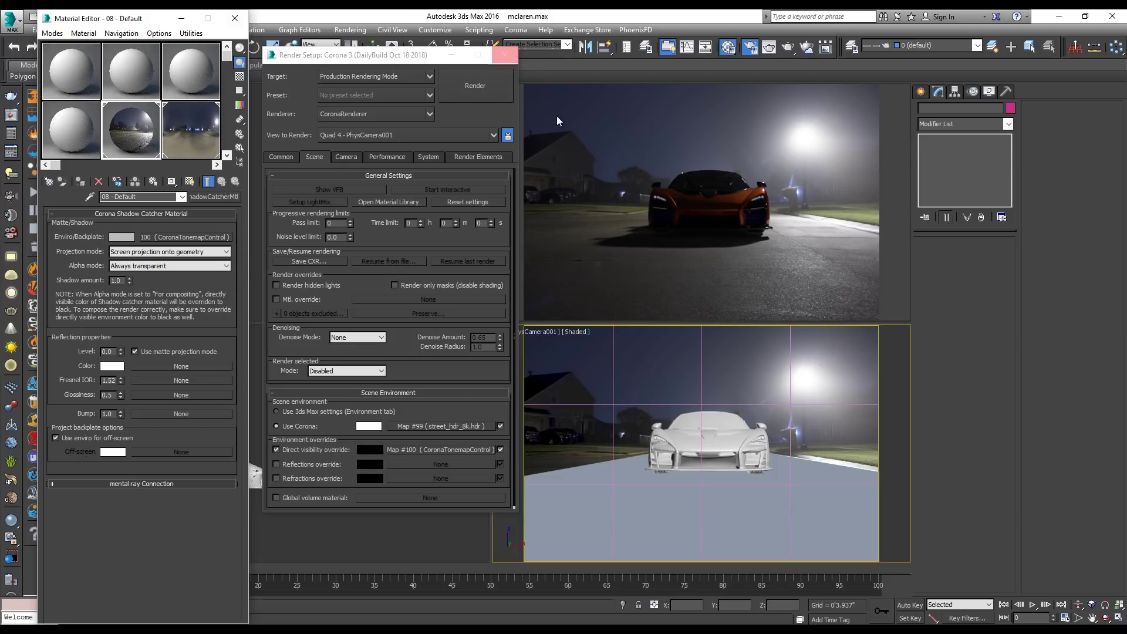
left_click(757, 376)
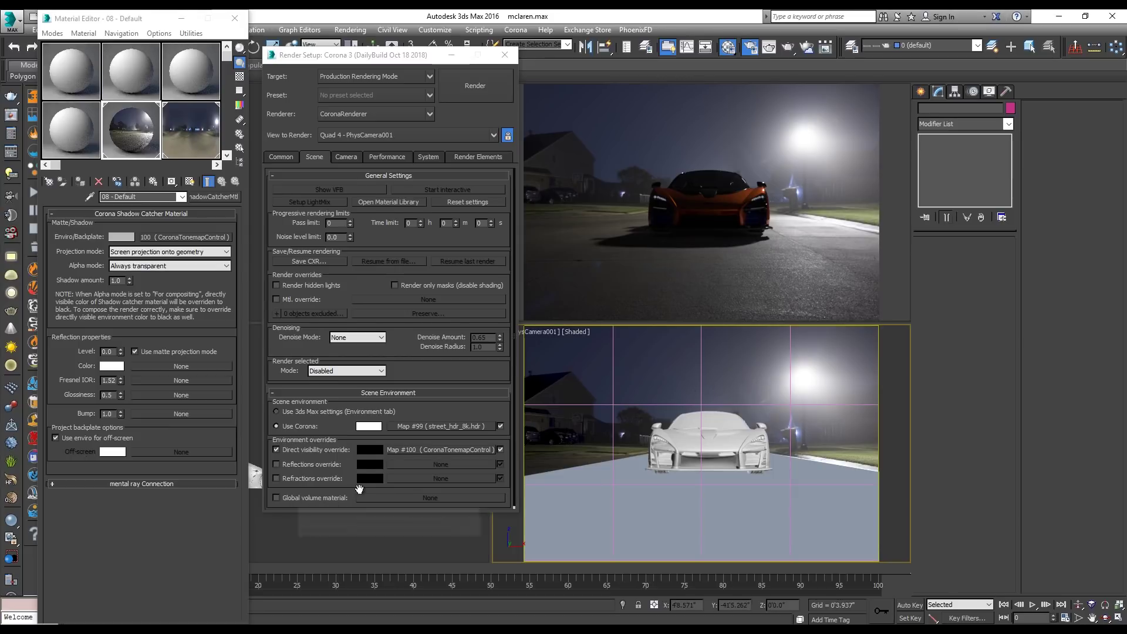
- Assign a CoronaVolumeMtl as the global volume material and place an instance of it in an unused material slot
left_click(327, 497)
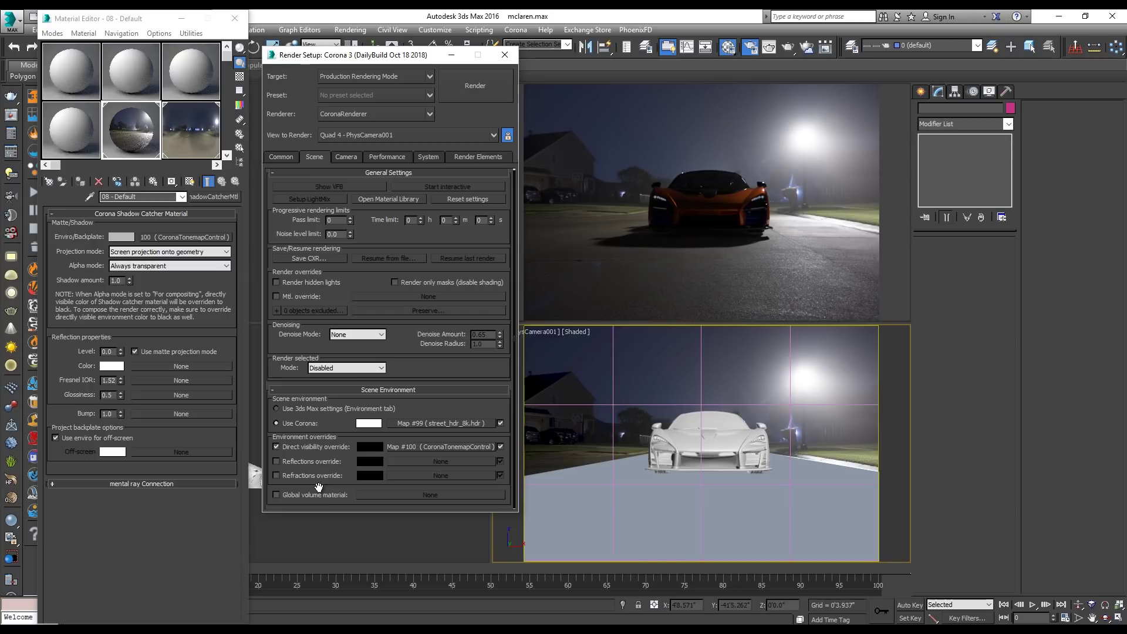
left_click(418, 498)
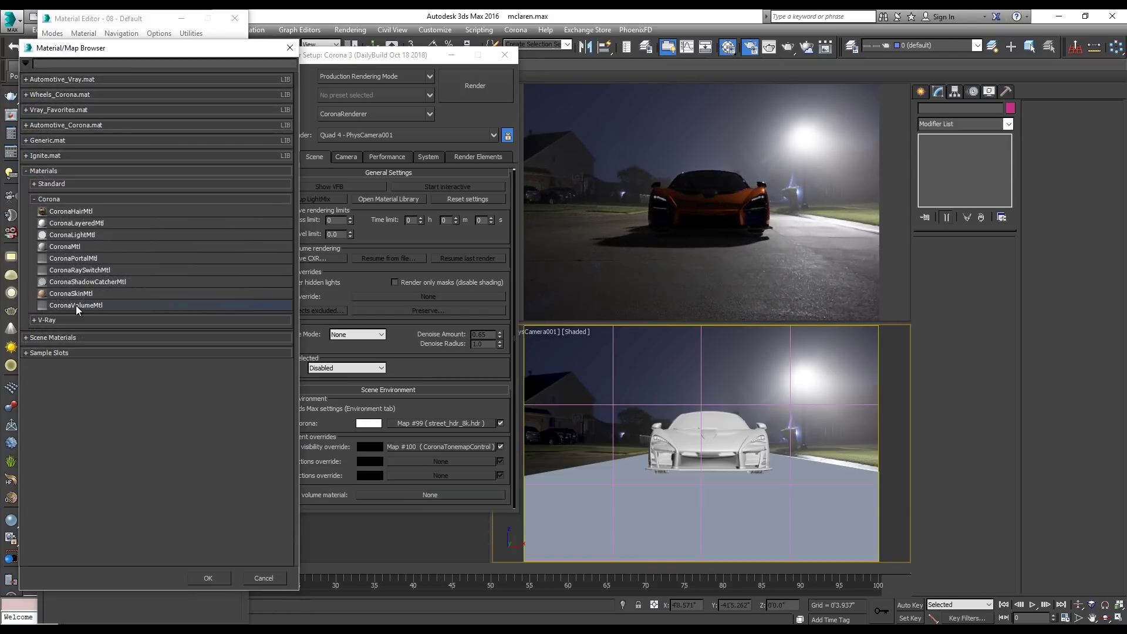
double_click(75, 305)
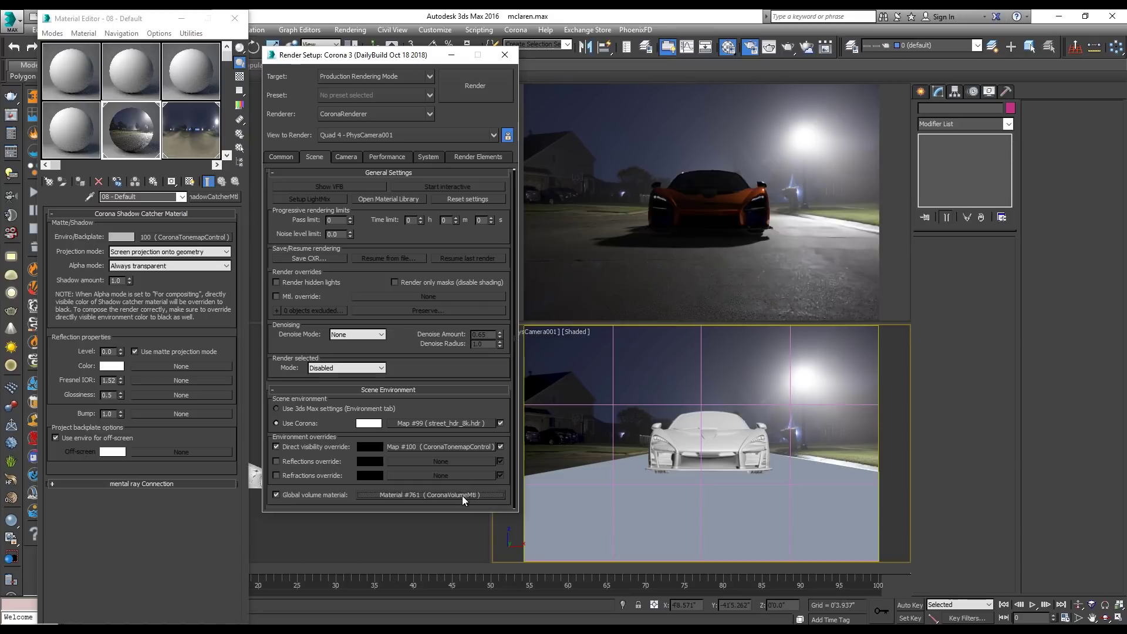
left_click_drag(462, 495, 190, 67)
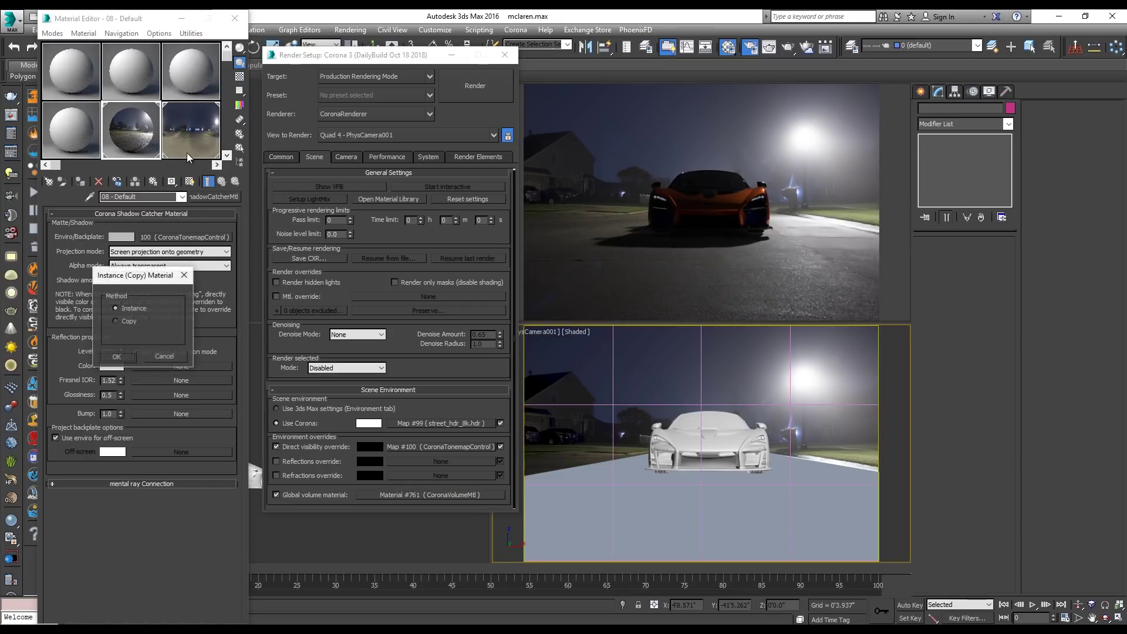
left_click(116, 356)
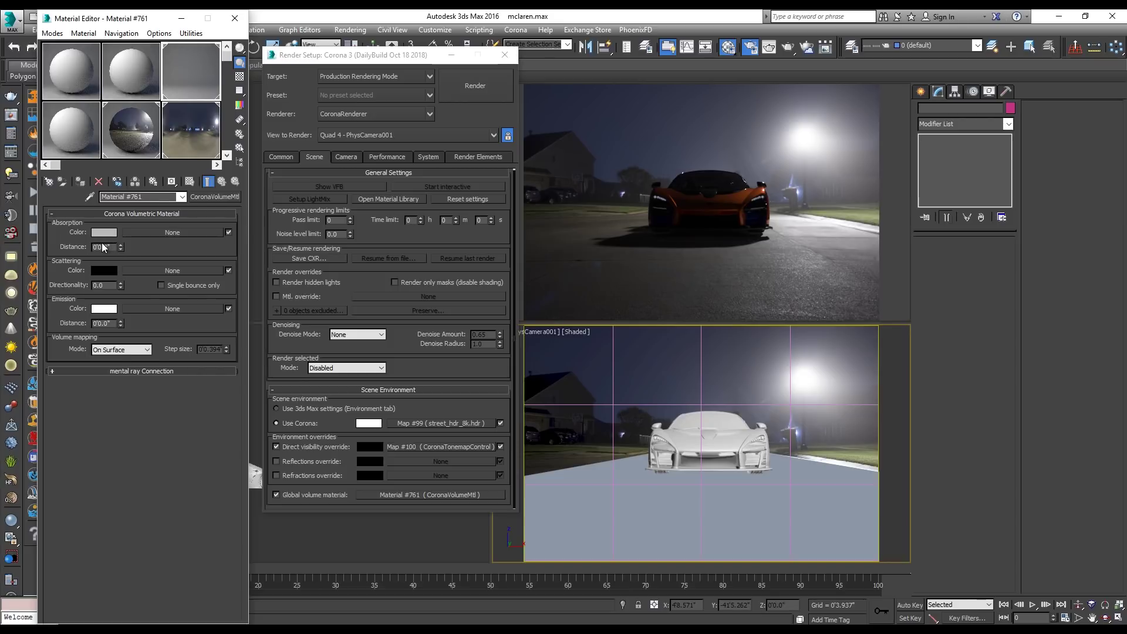
- Set the volume material's absorption distance to 15 feet and its scattering color to a near-white value of 238
double_click(103, 247)
type("1")
key("Return")
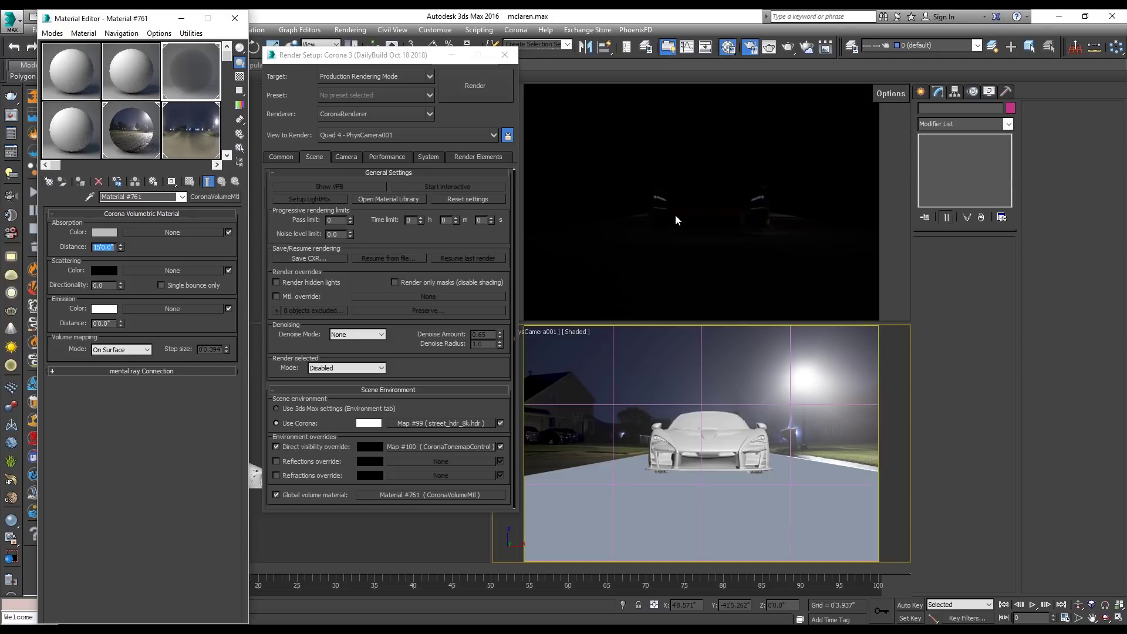
left_click(70, 267)
left_click(97, 270)
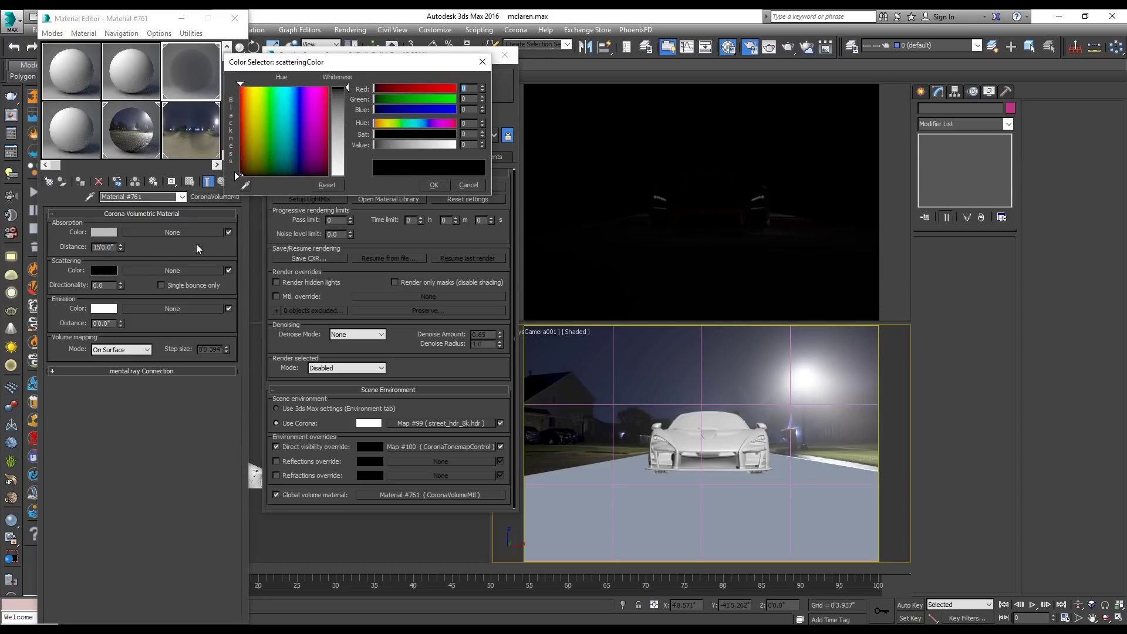
left_click_drag(421, 148, 449, 148)
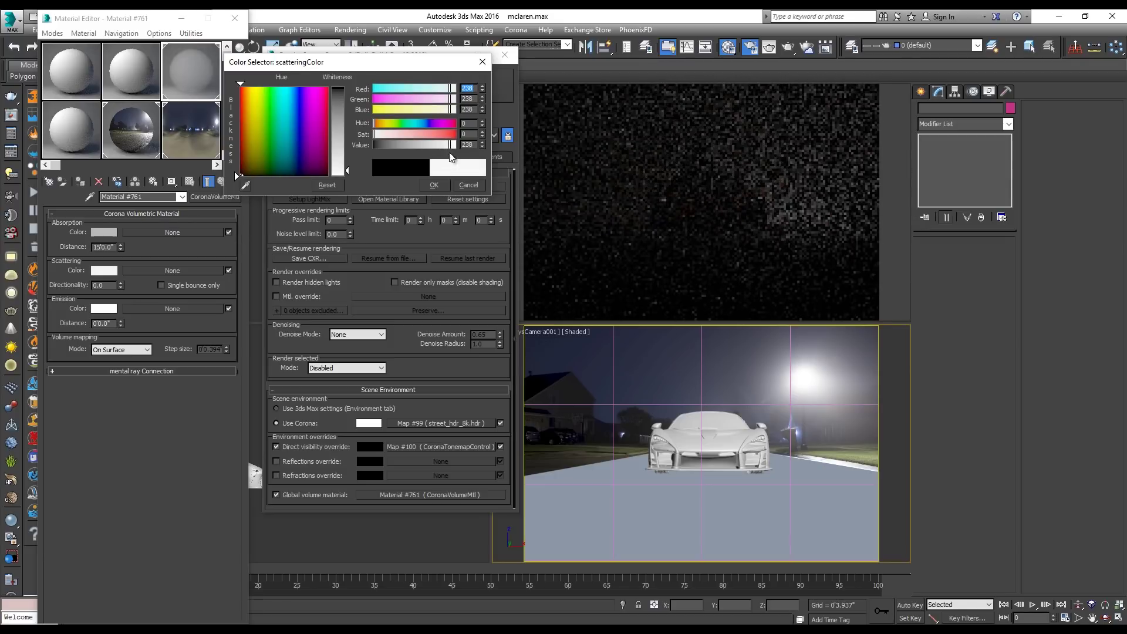
left_click(439, 185)
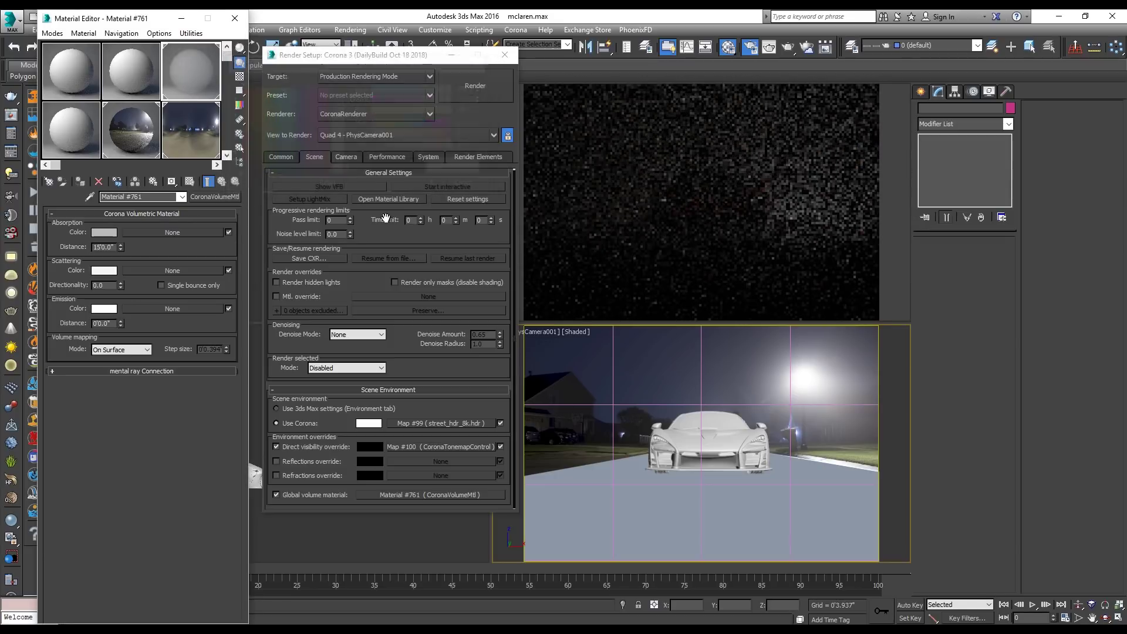
- Enable Single bounce only for the scattering, try a directionality of 0.5, and set it to 0.8
left_click(197, 284)
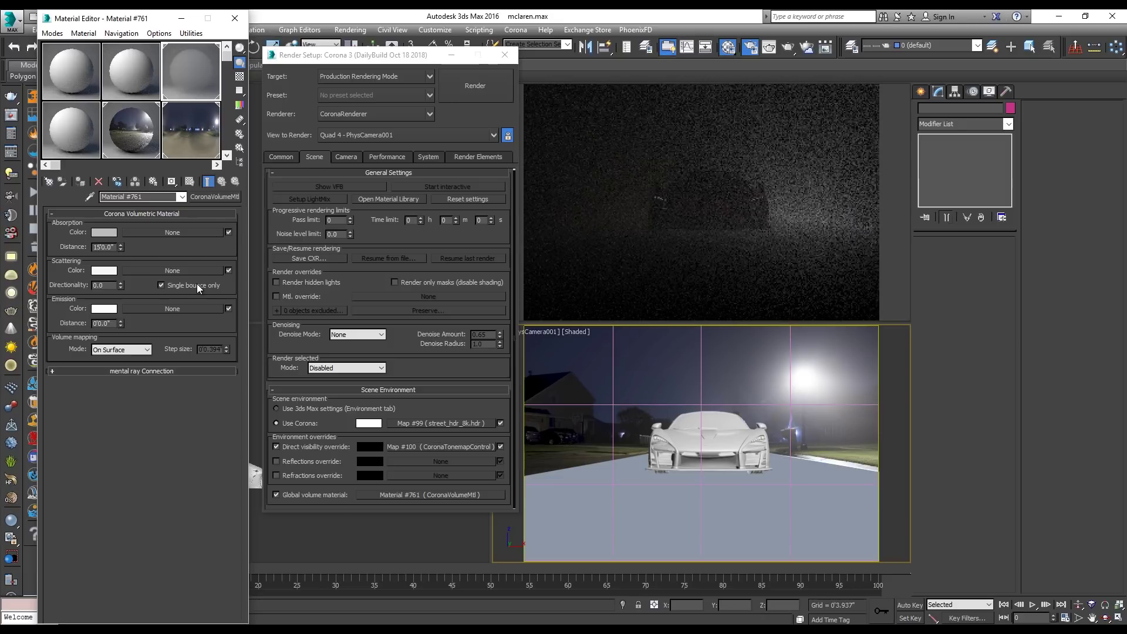
double_click(105, 286)
type("0.5")
key("Return")
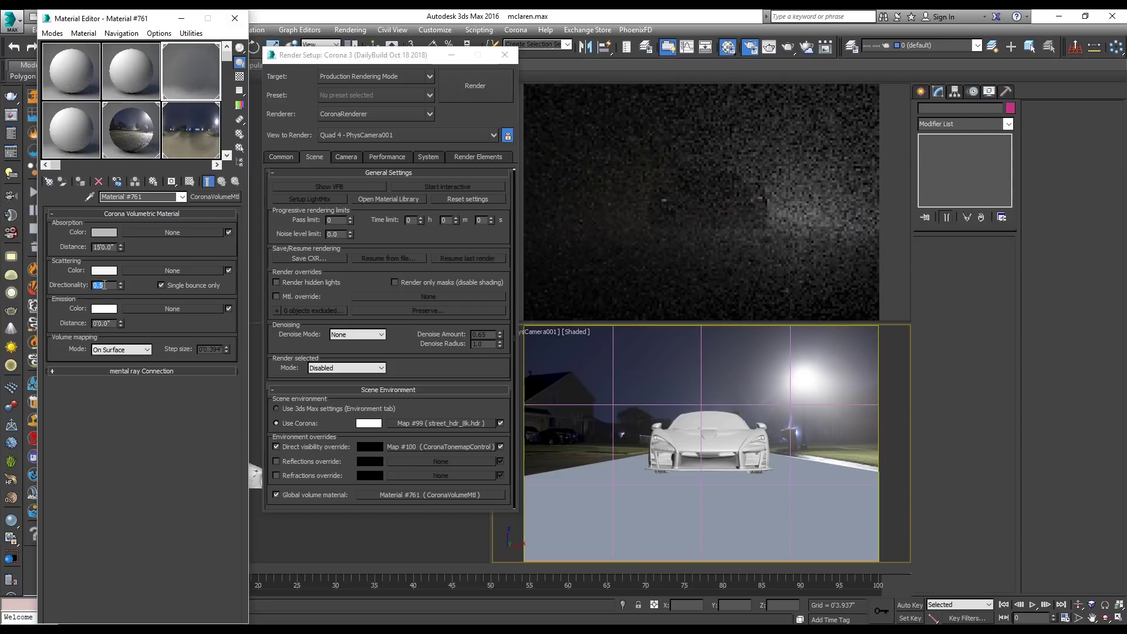
type("0.8")
key("Return")
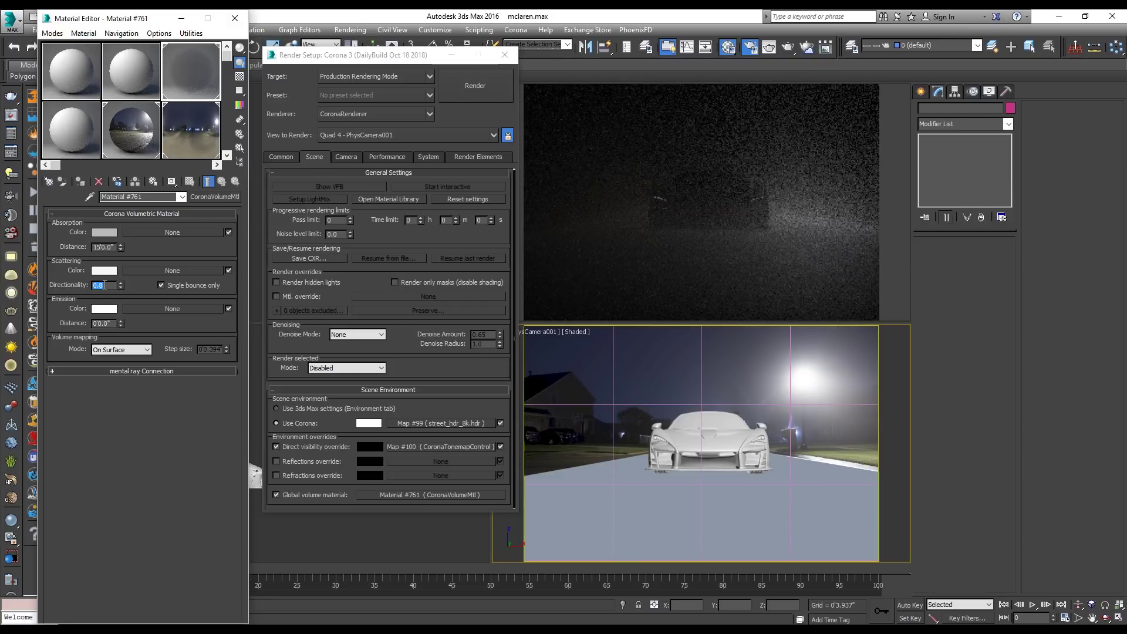
- Try near-white values from 255 down to 236 for the volume material's absorption color
left_click(71, 242)
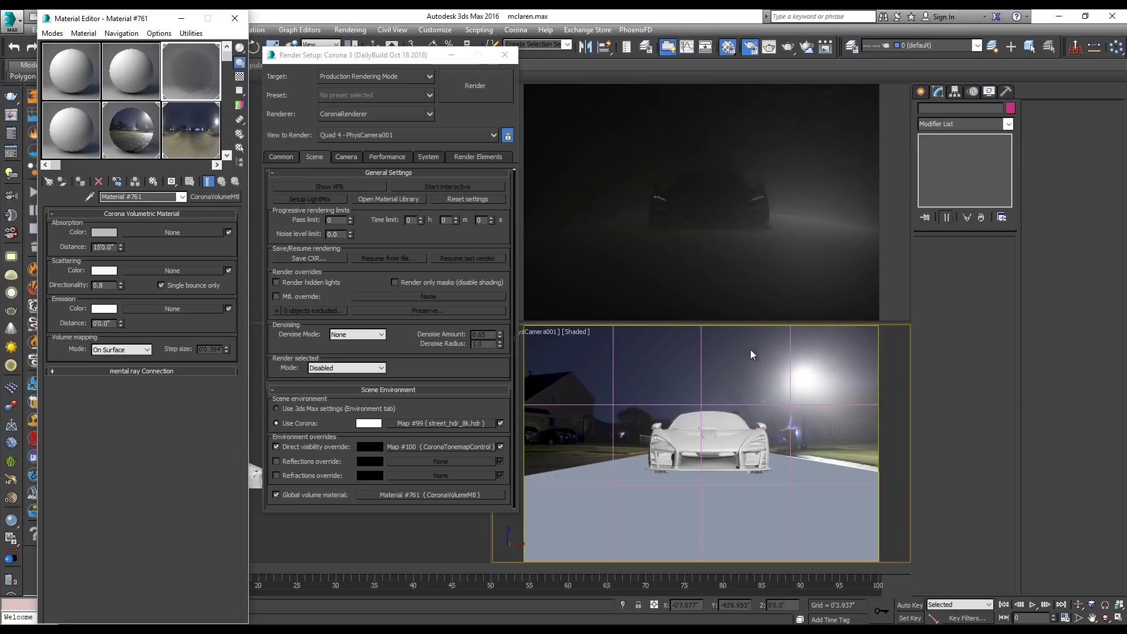
left_click(99, 232)
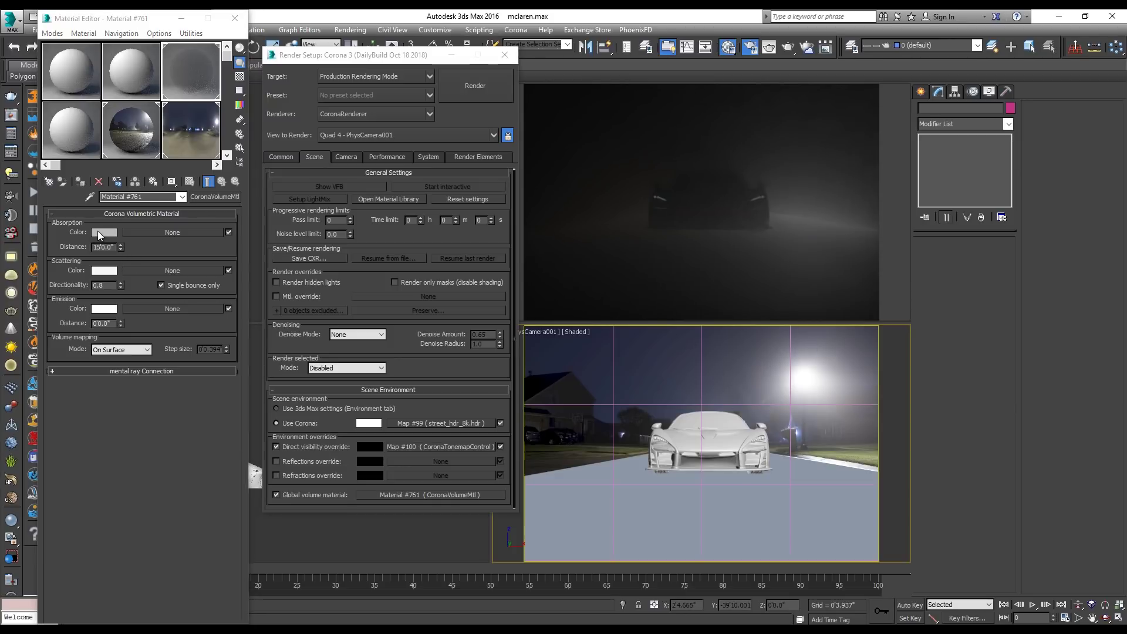
left_click_drag(445, 145, 455, 146)
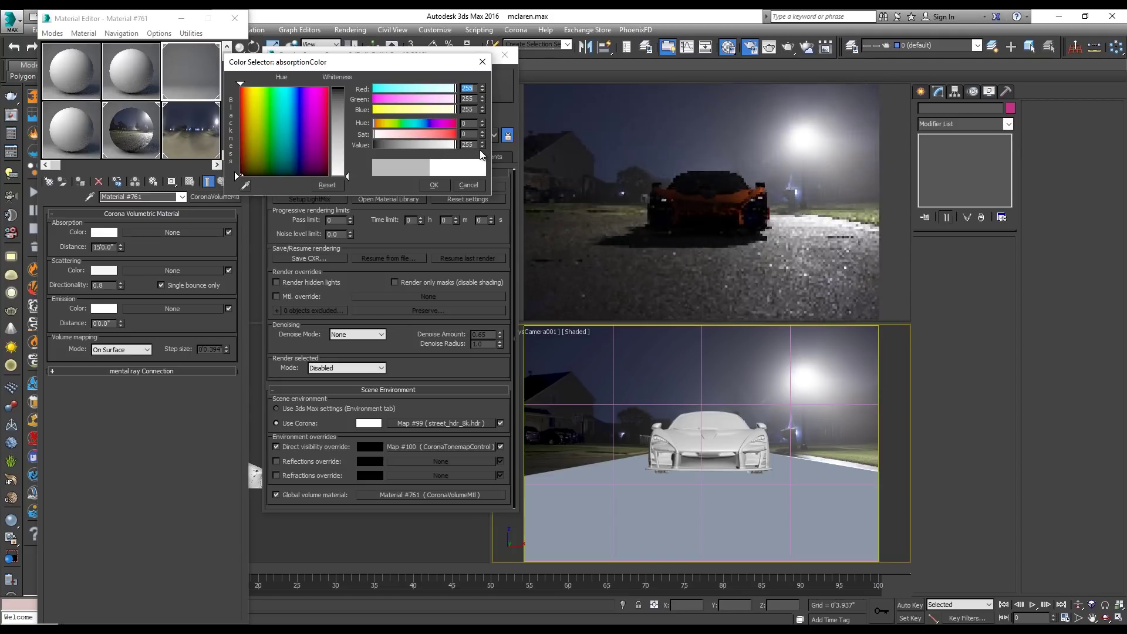
left_click(481, 147)
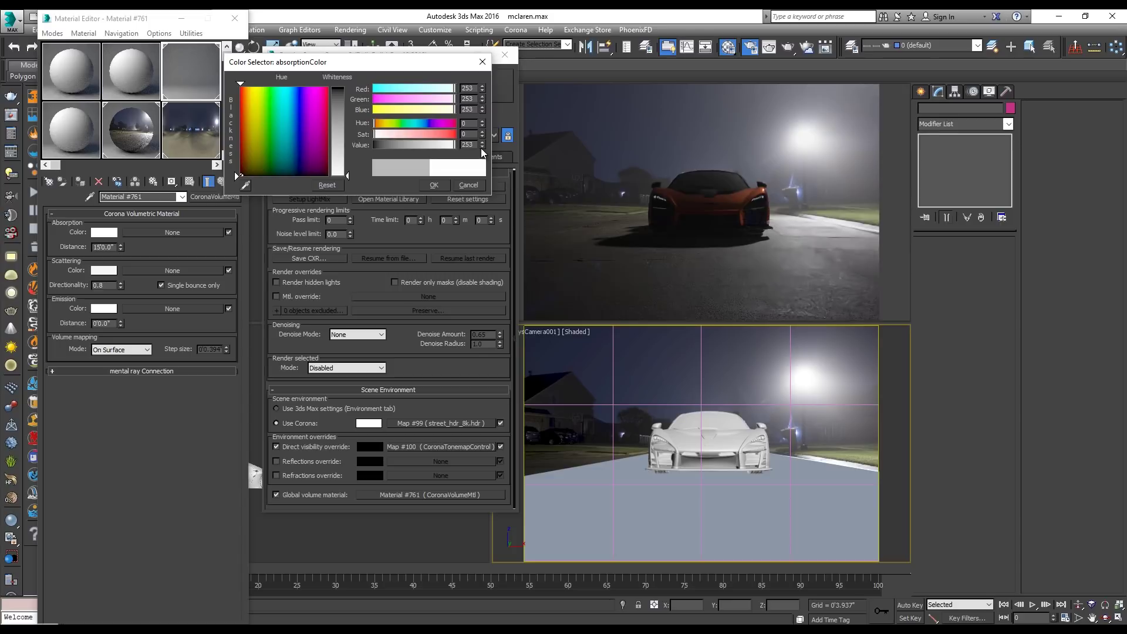
left_click(481, 148)
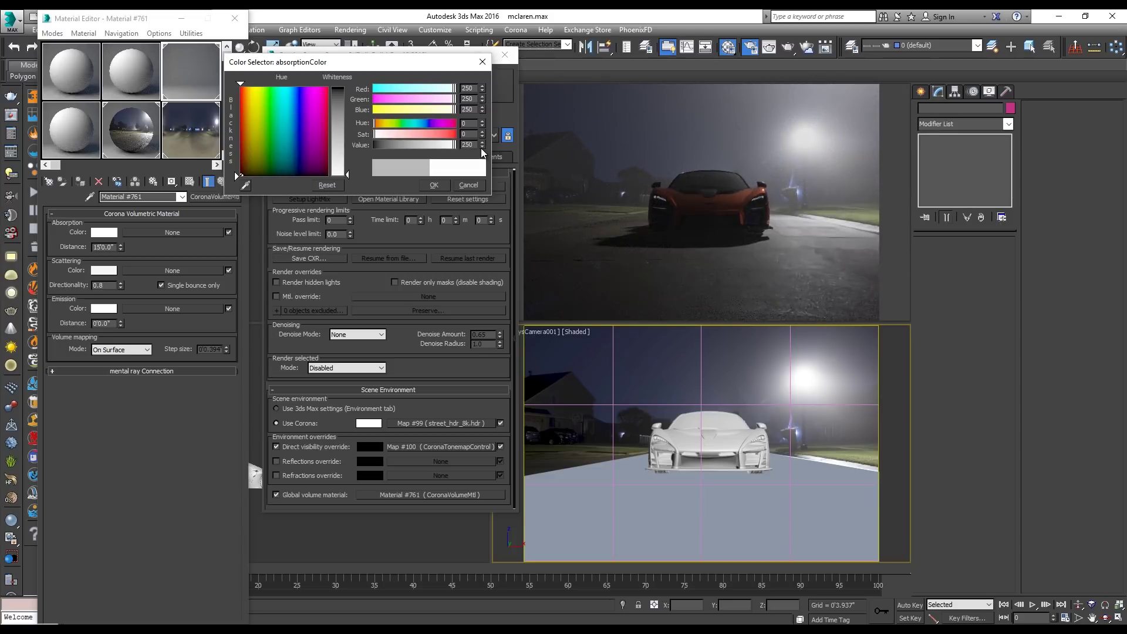
left_click(481, 148)
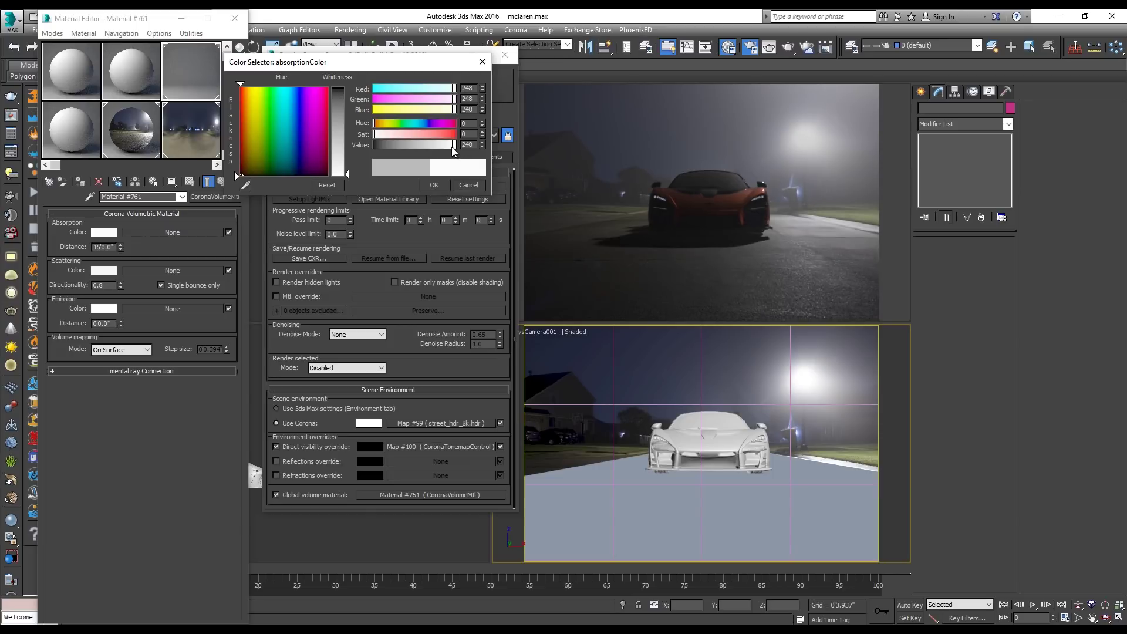
left_click_drag(453, 152, 450, 150)
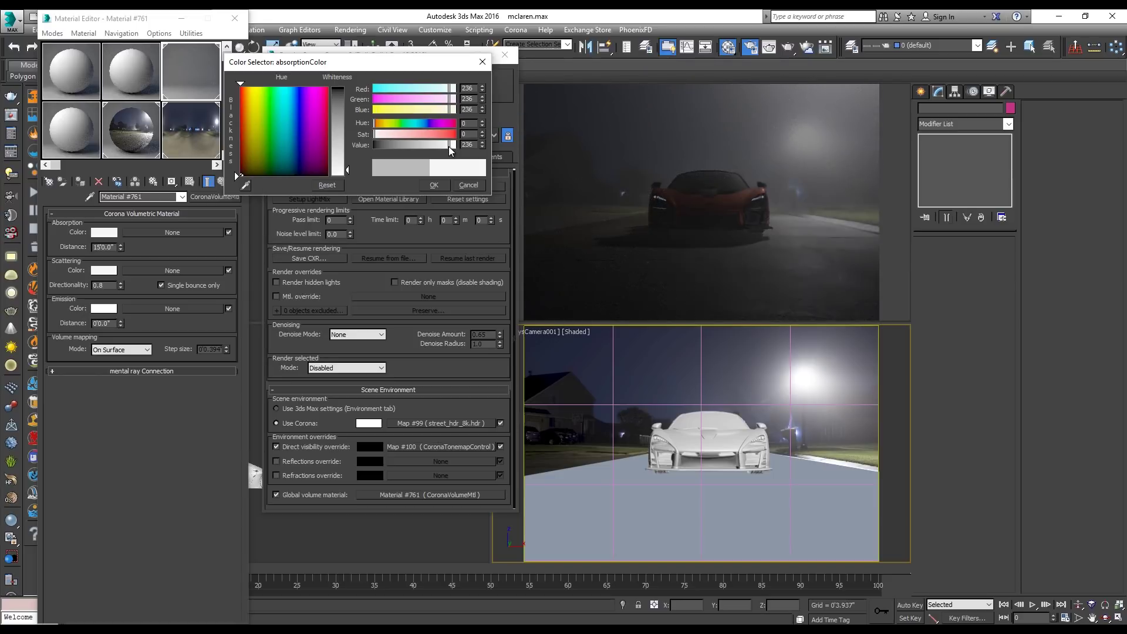
left_click(439, 183)
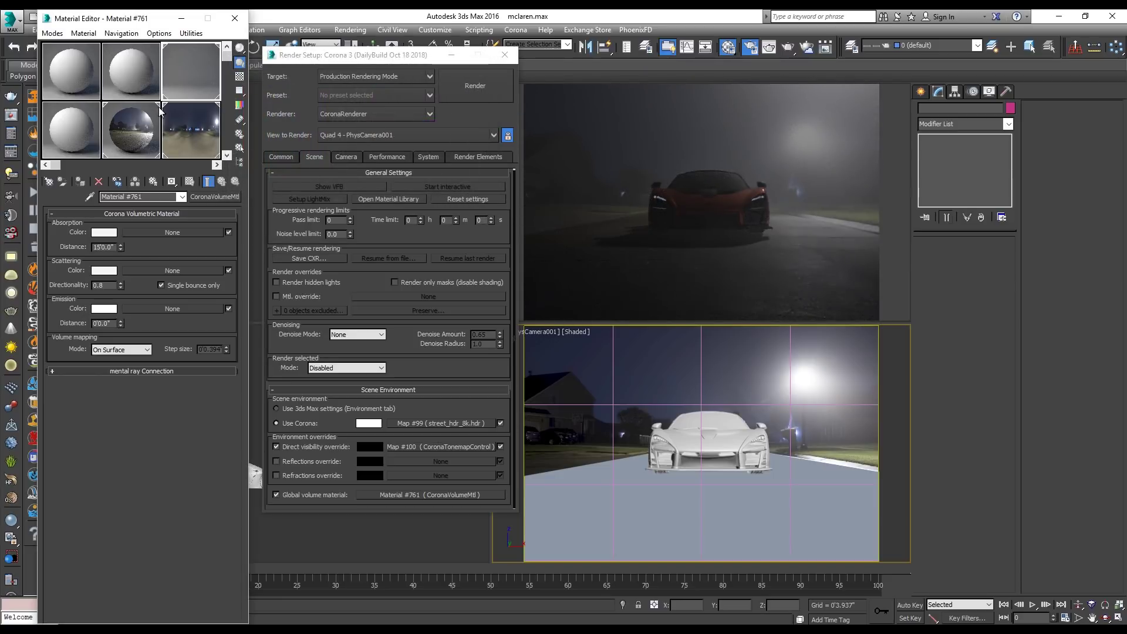
- Close the render settings and switch the camera view to wireframe display
left_click(139, 80)
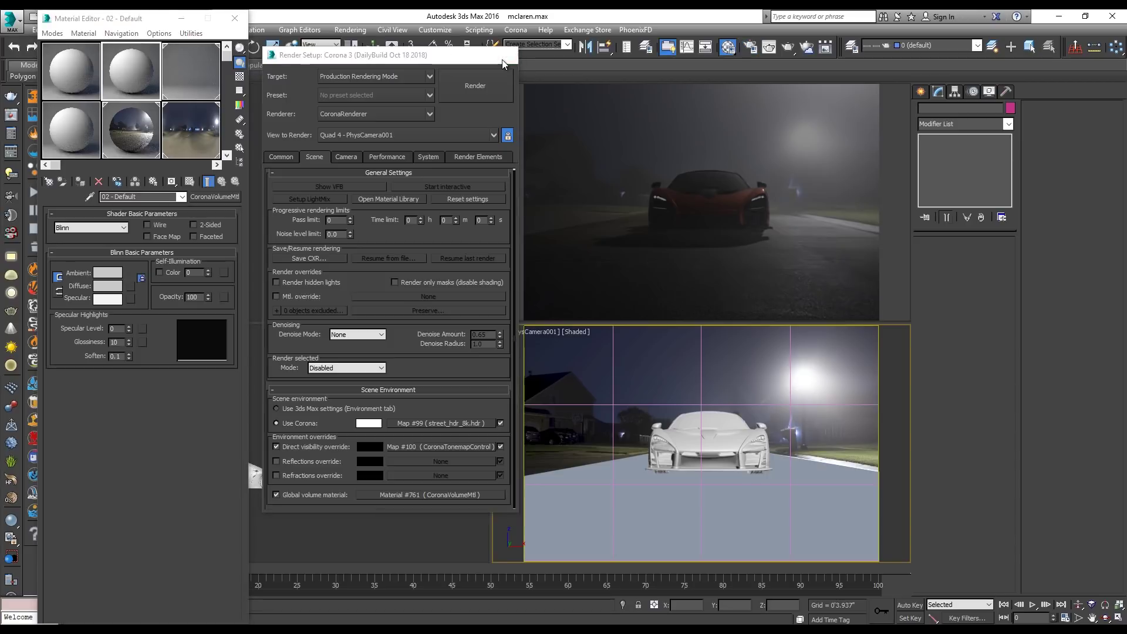
left_click(503, 55)
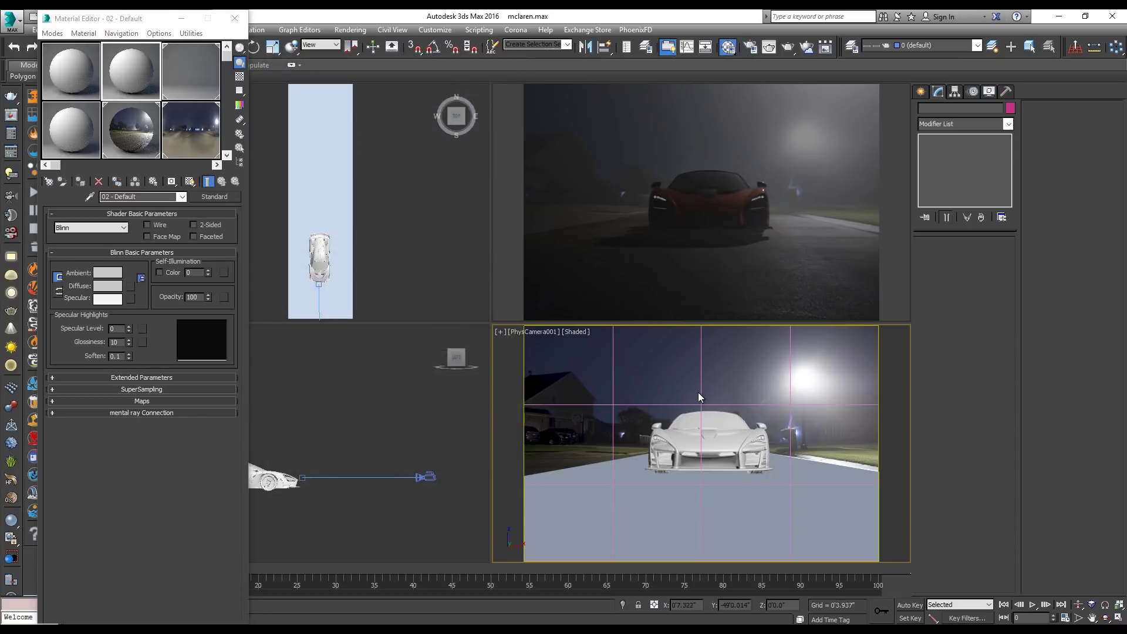
key("F3")
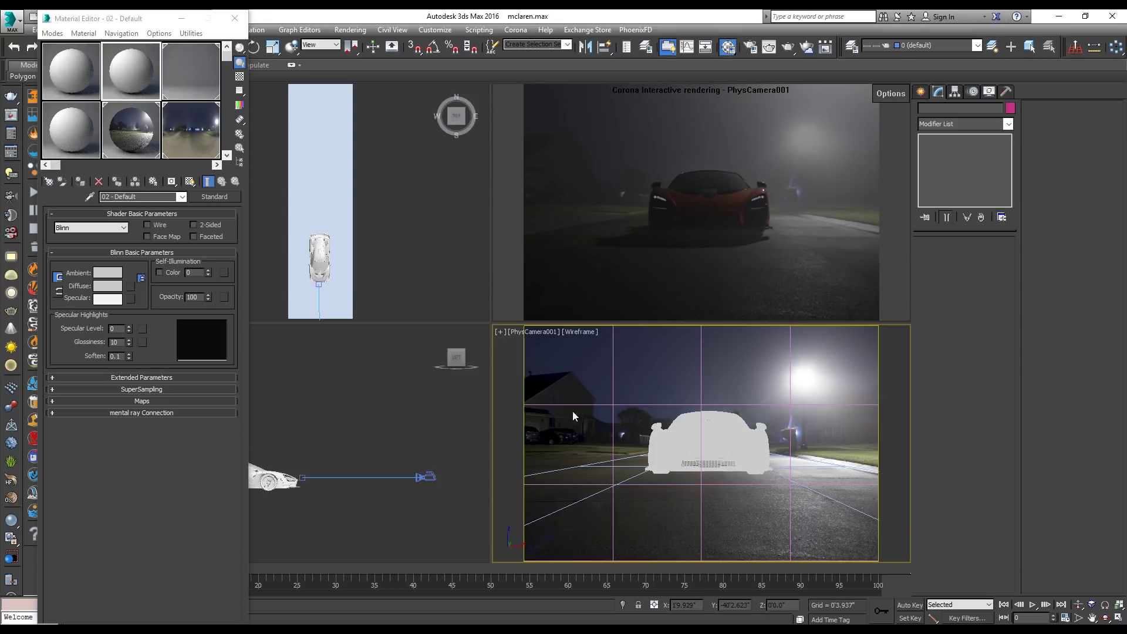
- Widen the ground plane by extruding both long side edges outward past the road, then deselect the plane
left_click(586, 498)
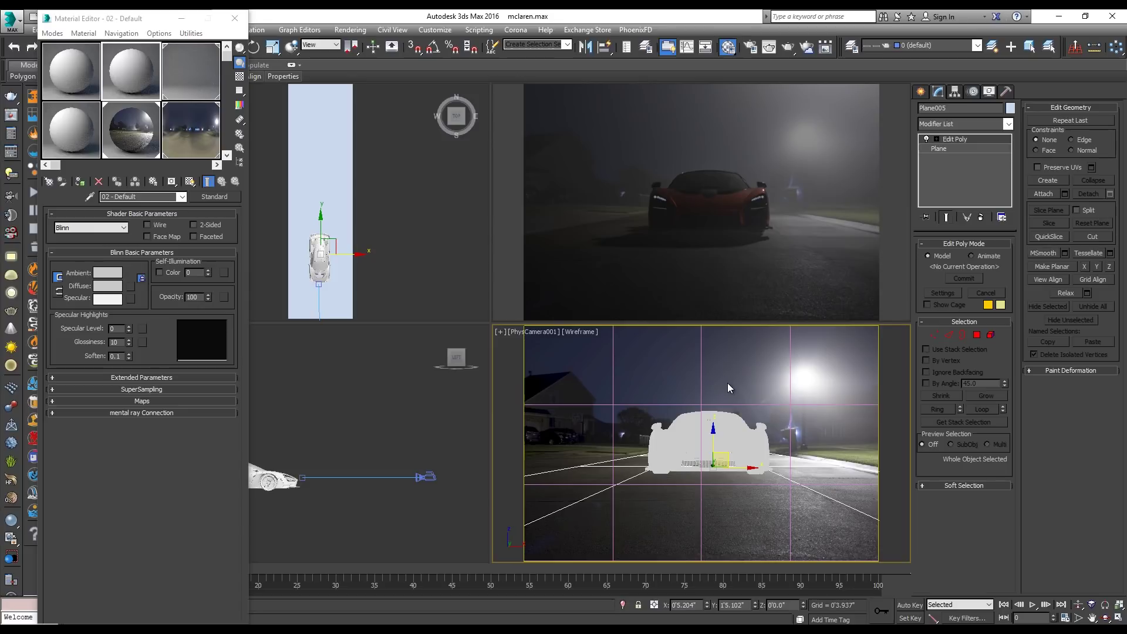
left_click(948, 334)
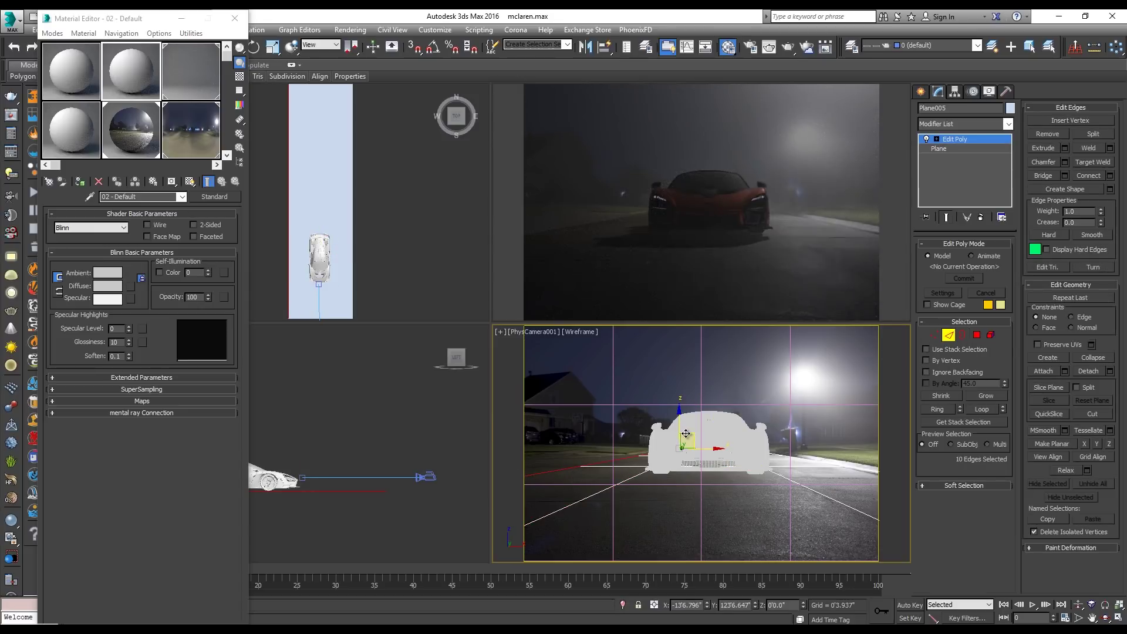
left_click_drag(686, 433, 660, 456)
left_click(854, 471)
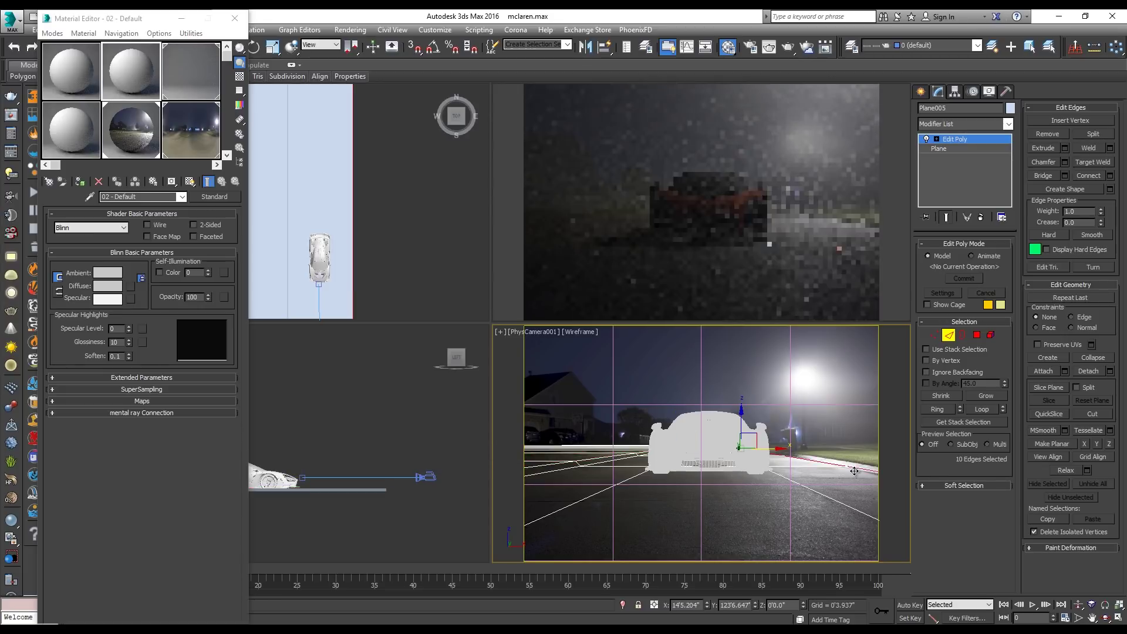
left_click_drag(756, 434, 935, 449)
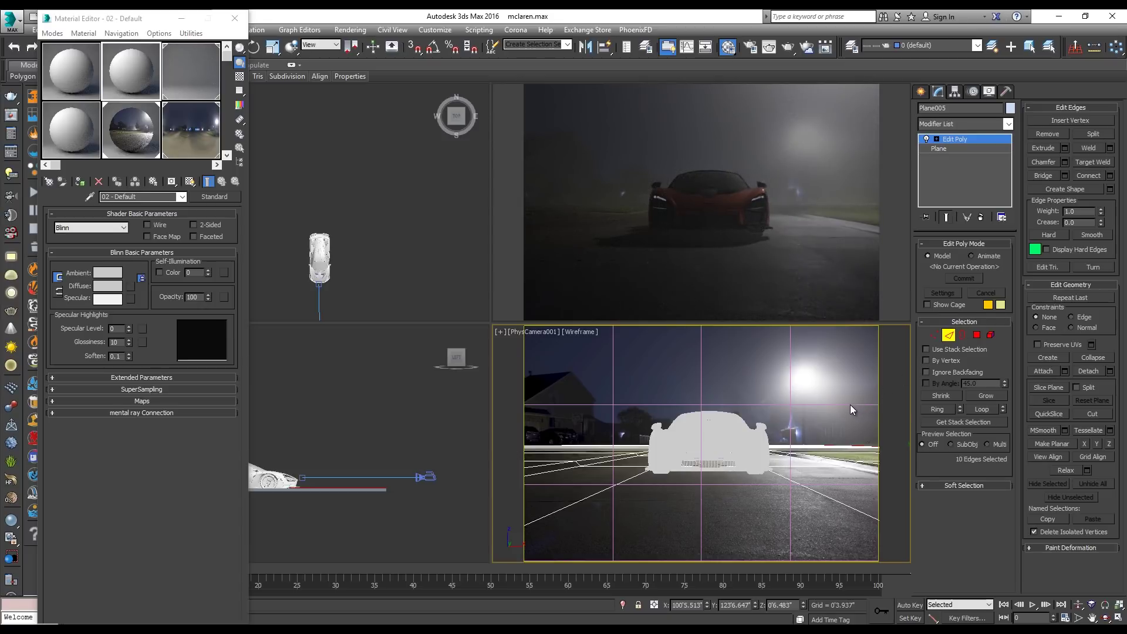
key("2")
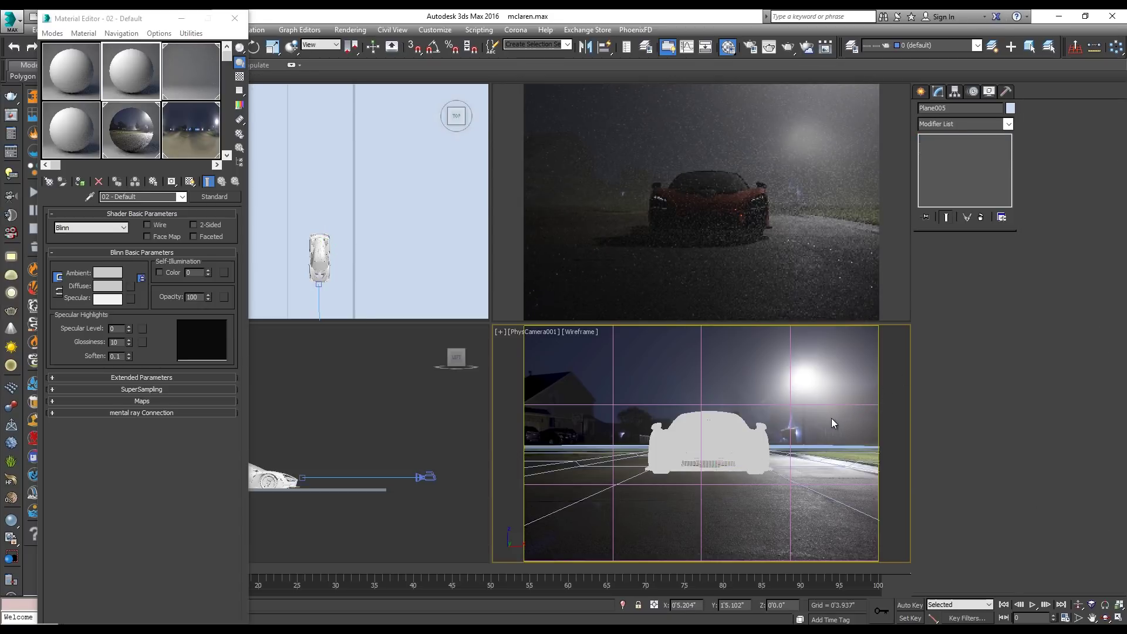
left_click(832, 423)
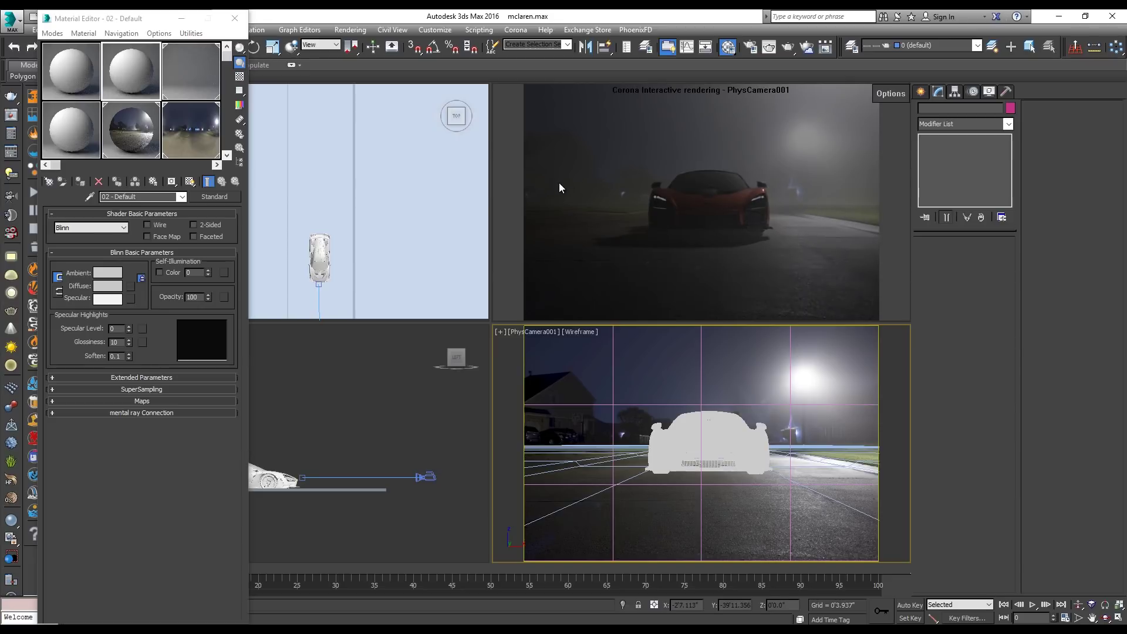
- Start a standard Plane primitive and switch the side view to a zoomed-out, straight-on view of the scene
left_click(920, 91)
left_click(924, 110)
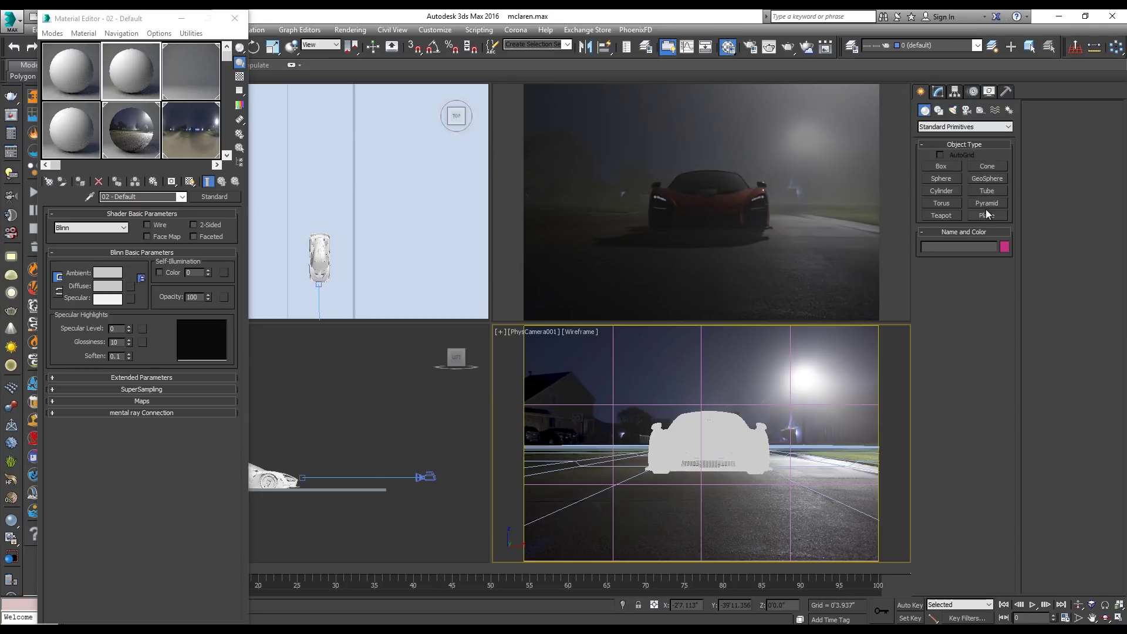
left_click(987, 215)
scroll(307, 432, "down", 8)
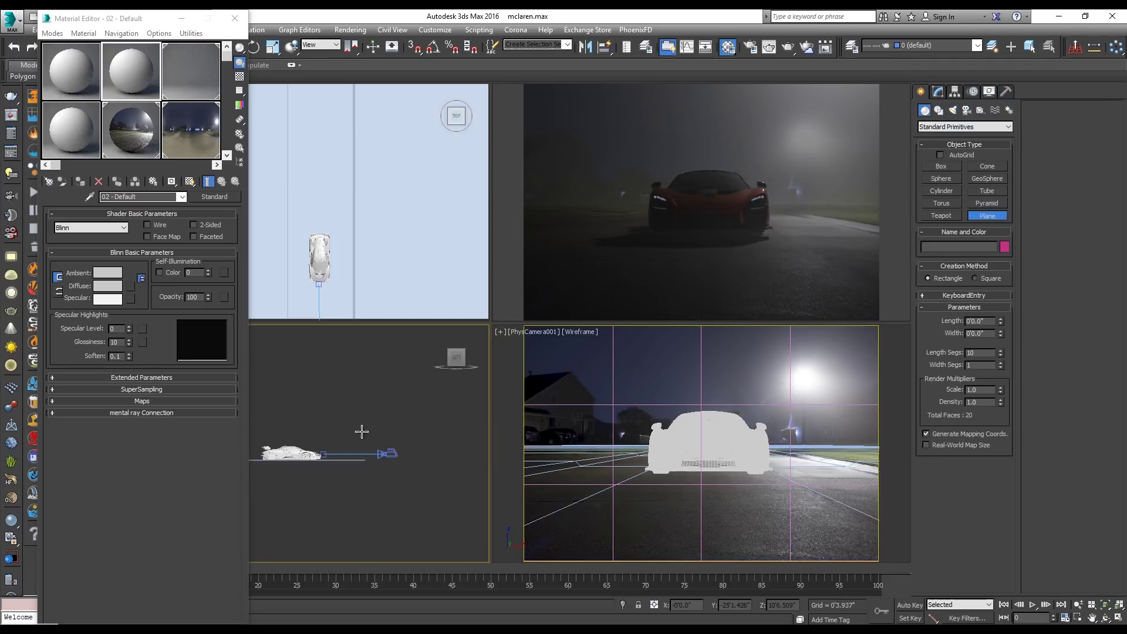
middle_click_drag(307, 430, 378, 472)
scroll(376, 471, "down", 2)
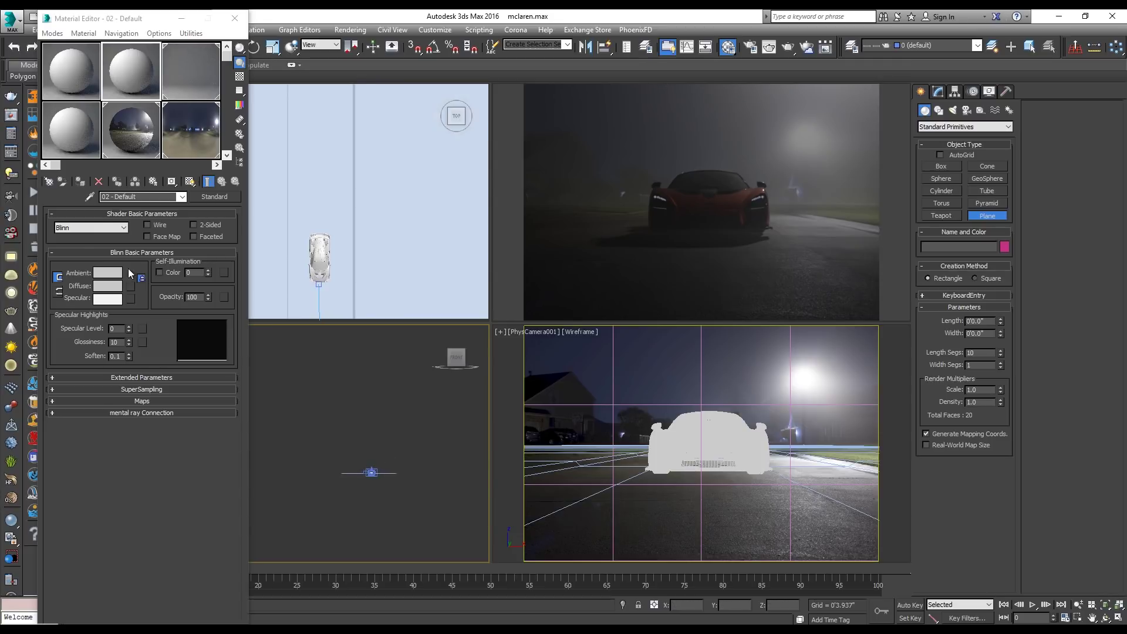
- Set the volume material's absorption distance to 4'12.0" and its absorption color to a near-white value of 251
left_click(186, 73)
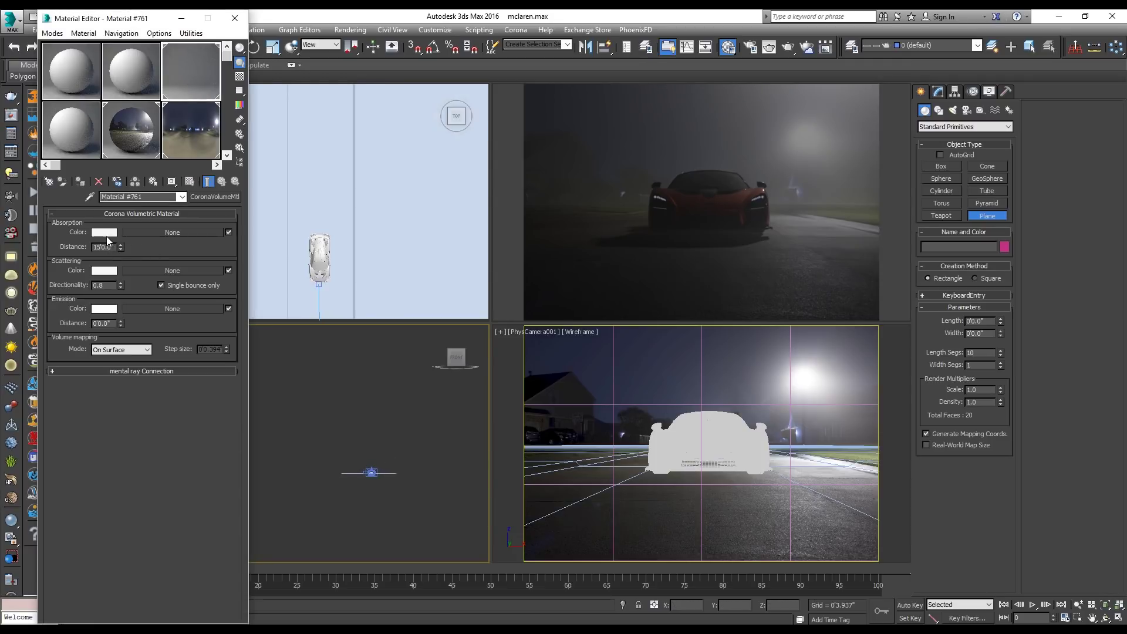
left_click(107, 236)
mouse_move(445, 144)
left_mouse_down()
mouse_move(419, 145)
mouse_move(450, 147)
left_mouse_up()
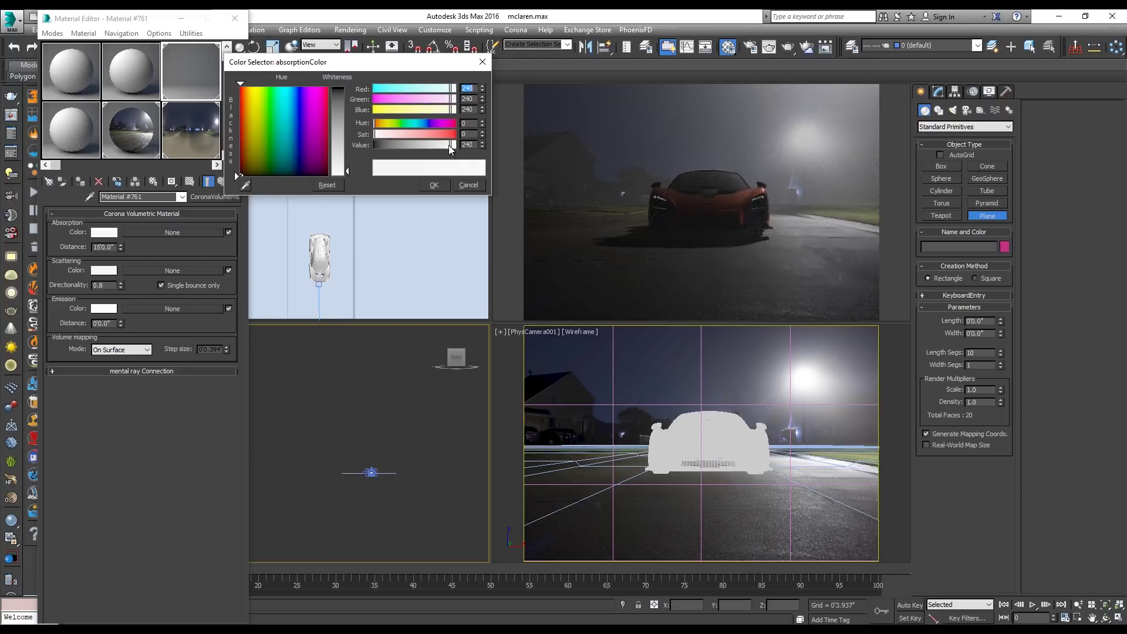
left_click(442, 185)
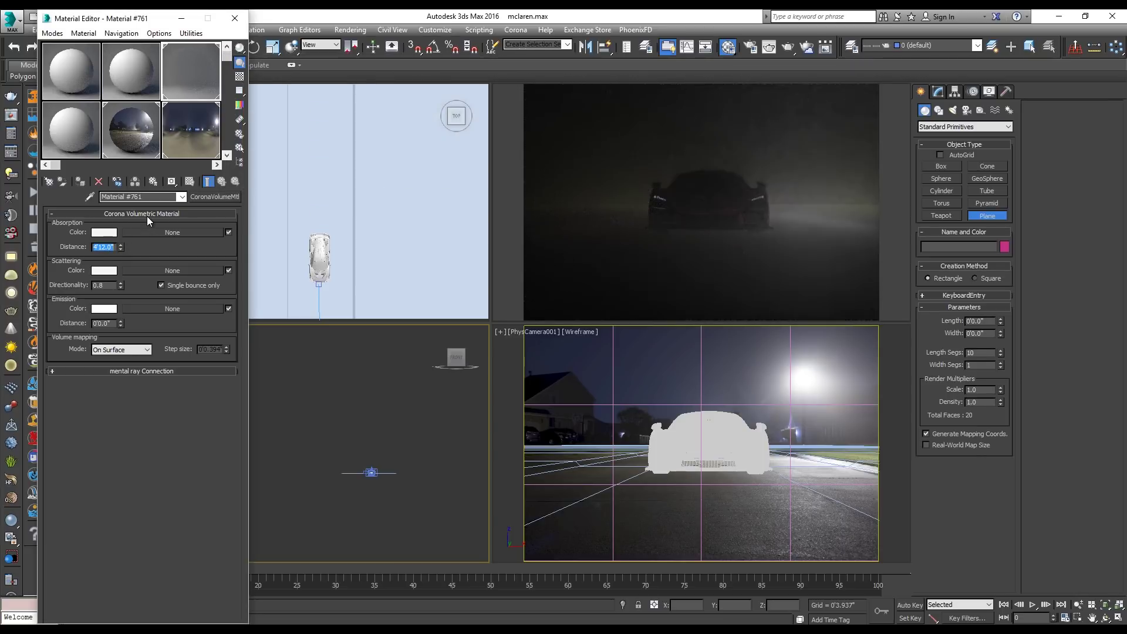
left_click(99, 235)
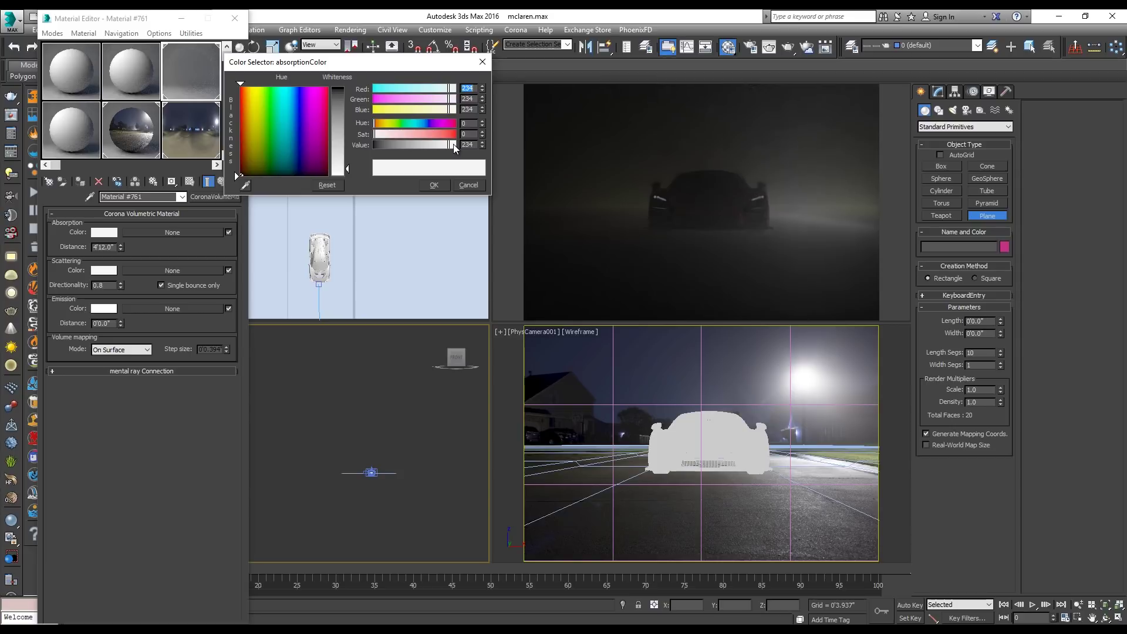
left_click(455, 147)
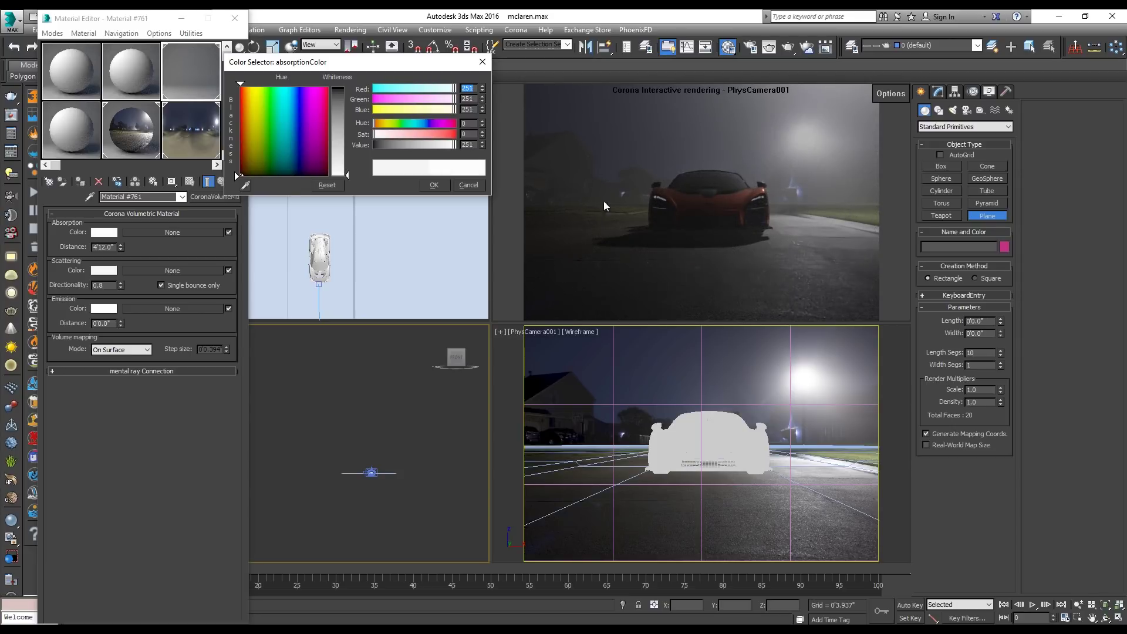
left_click(441, 182)
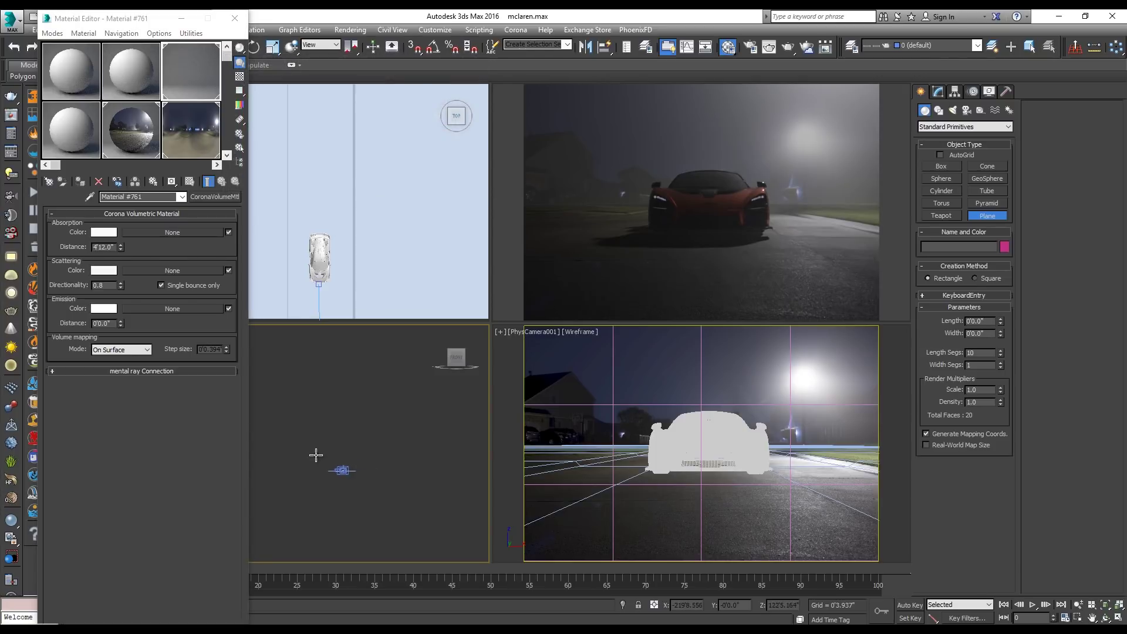
- Draw a vertical plane about 340' by 894' with one length segment and move it far behind the ground plane
left_click_drag(386, 465, 401, 477)
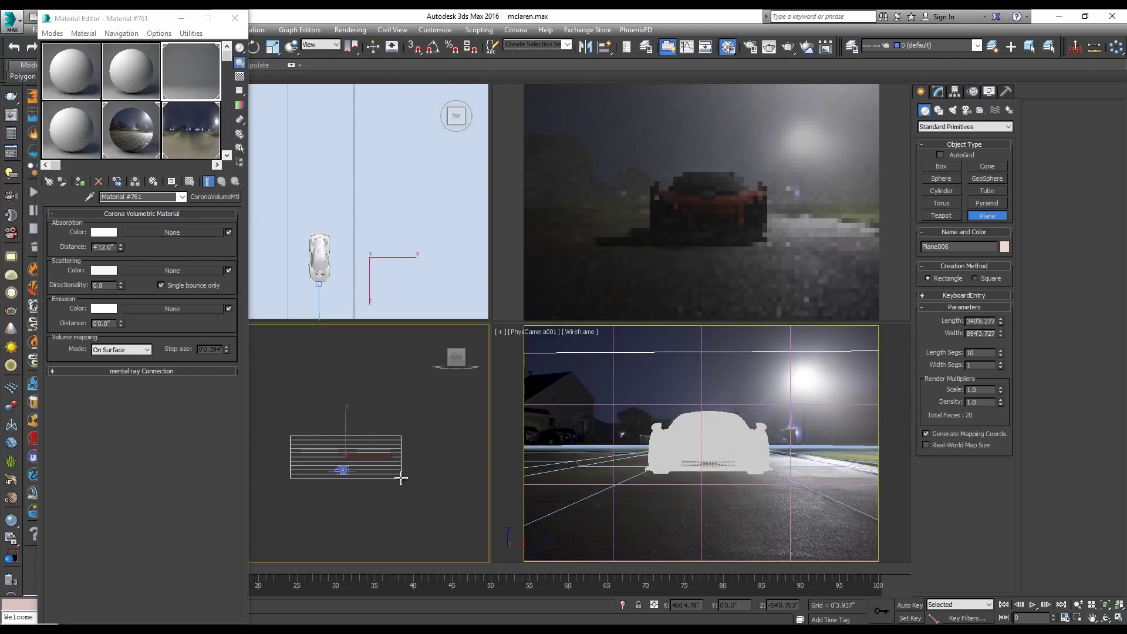
right_click(1001, 353)
right_click(379, 173)
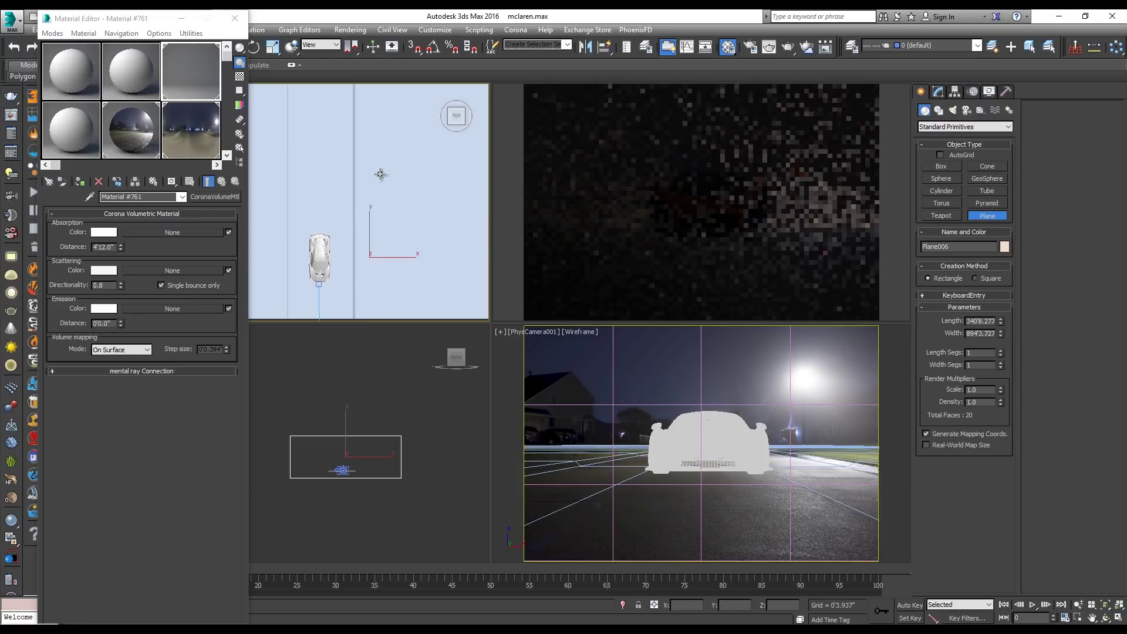
scroll(358, 203, "down", 10)
middle_click_drag(356, 204, 356, 247)
right_click(355, 247)
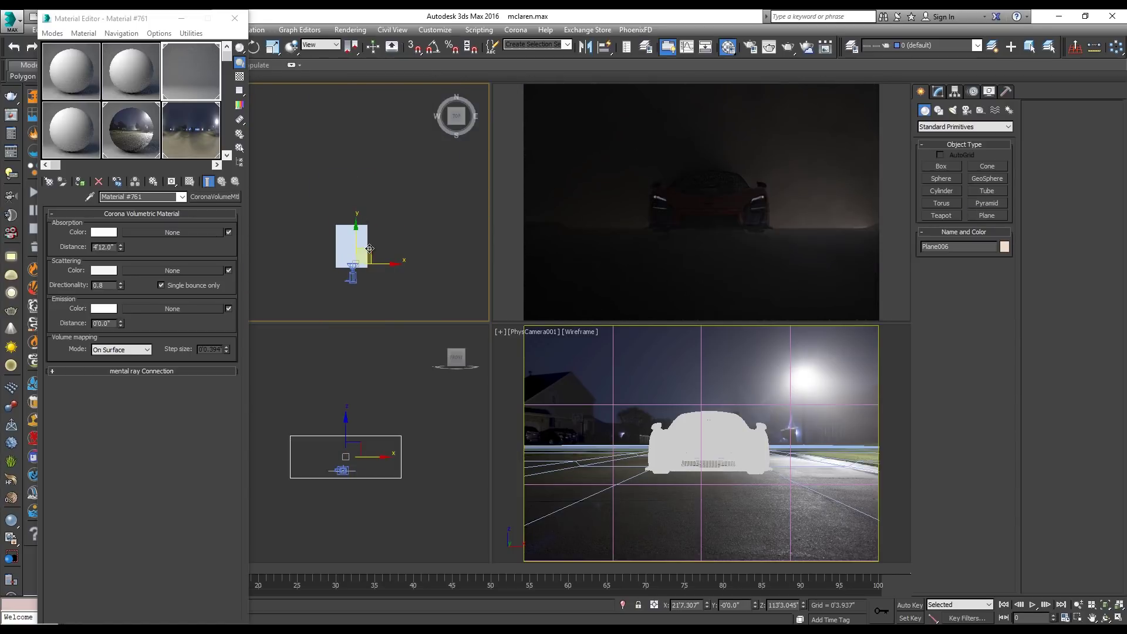
left_click_drag(371, 246, 364, 132)
left_click(719, 388)
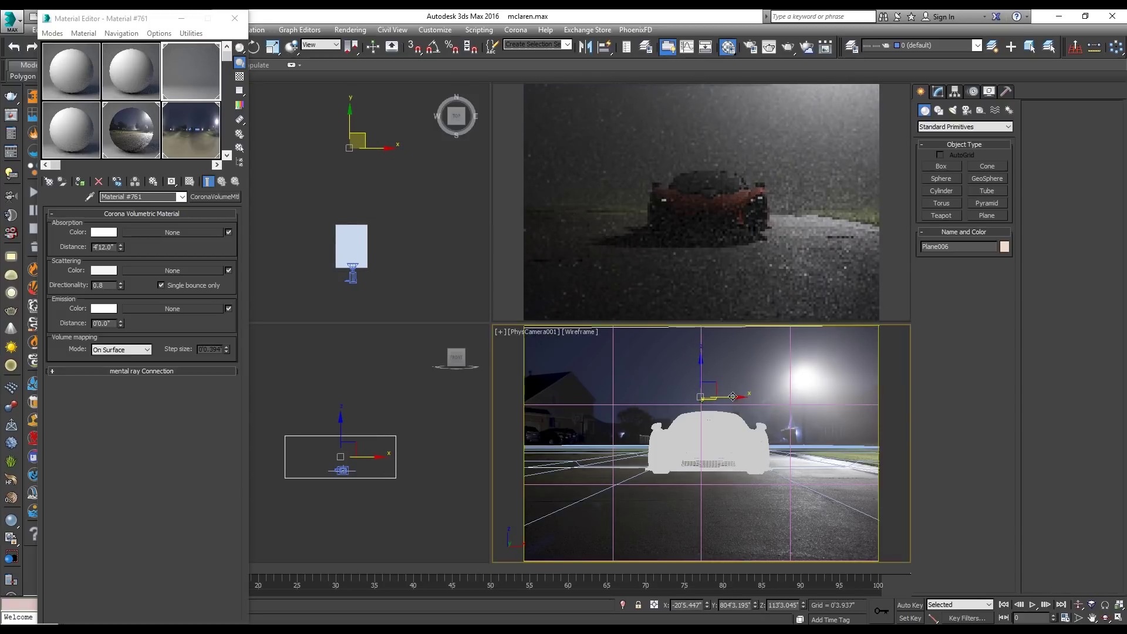
- Set the vertical background plane's width segments to 8
left_click(938, 91)
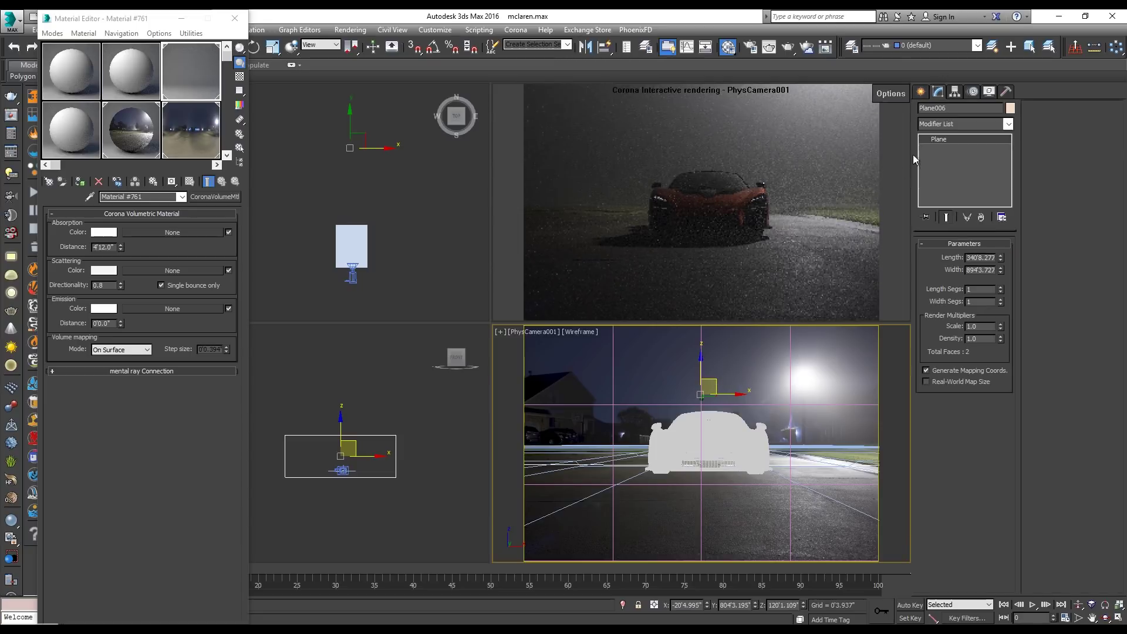
left_click(1001, 299)
left_click(1001, 299)
left_click(1001, 299)
left_click(1001, 299)
left_click(1000, 299)
left_click(1000, 299)
left_click(1000, 299)
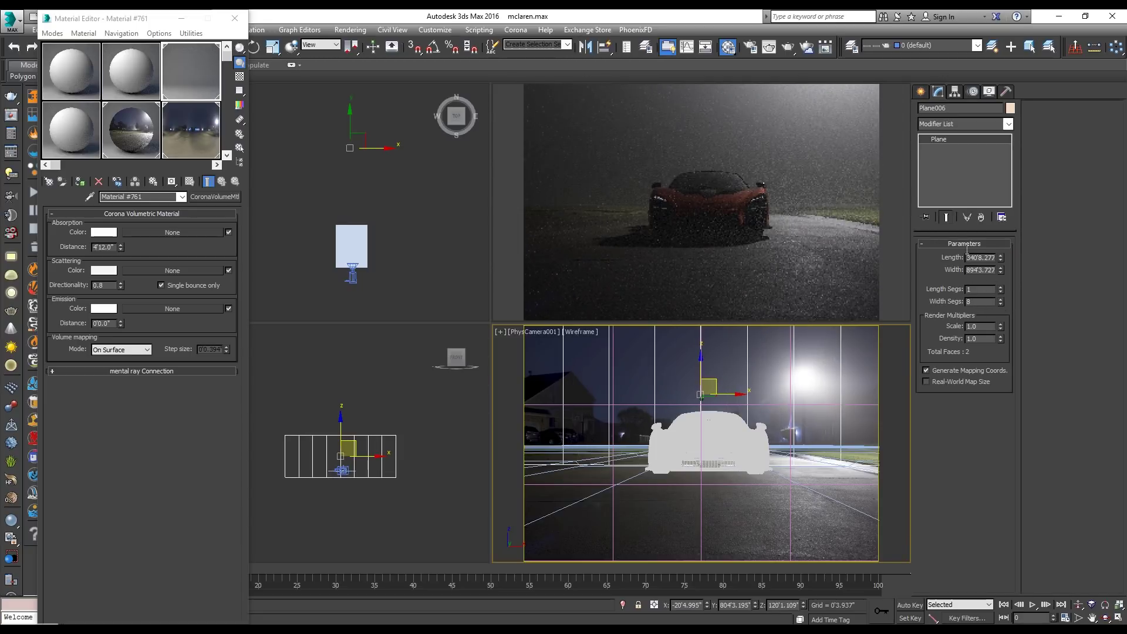
- Apply a Bend modifier to the background plane with an angle of 50, trying the Y axis and choosing X
left_click(963, 129)
scroll(964, 129, "down", 3)
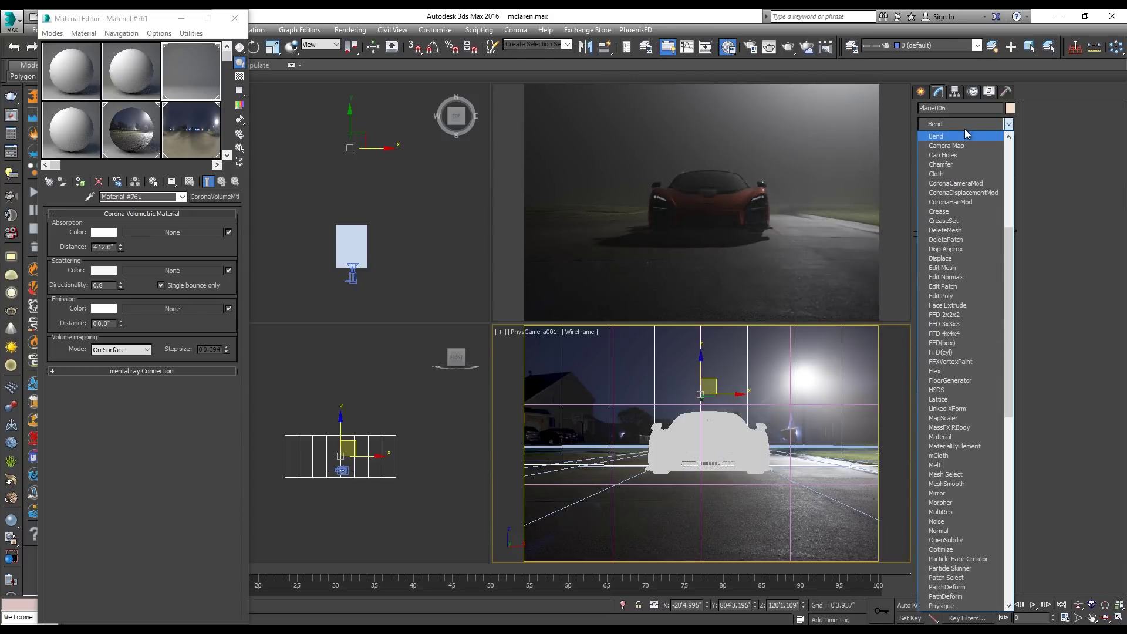
left_click(963, 130)
type("50")
key("Return")
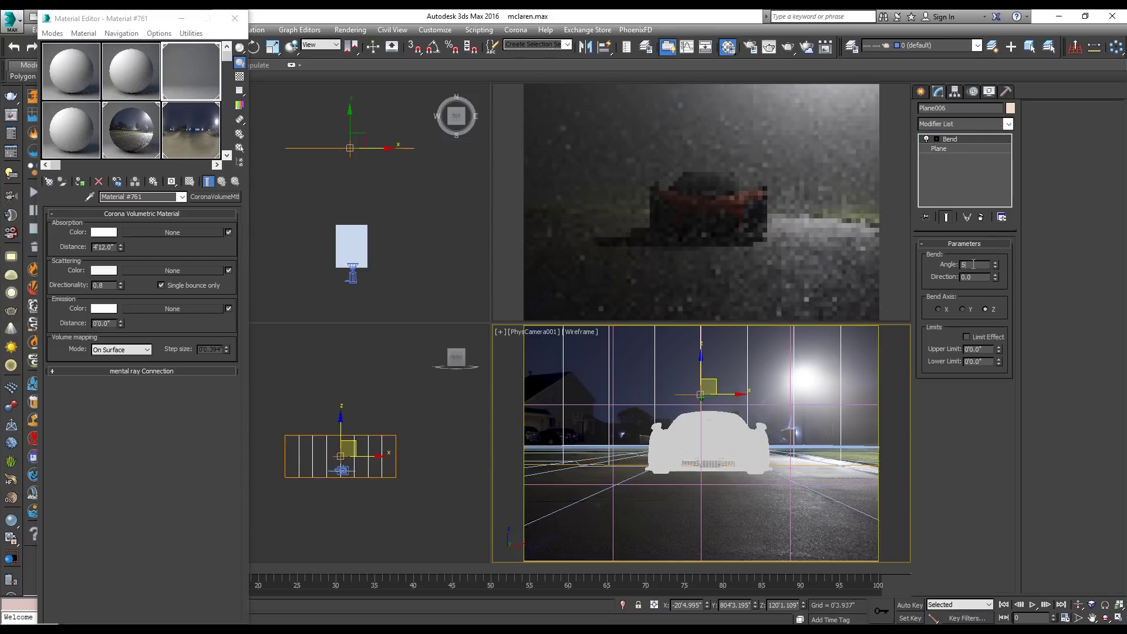
left_click(964, 310)
left_click(938, 309)
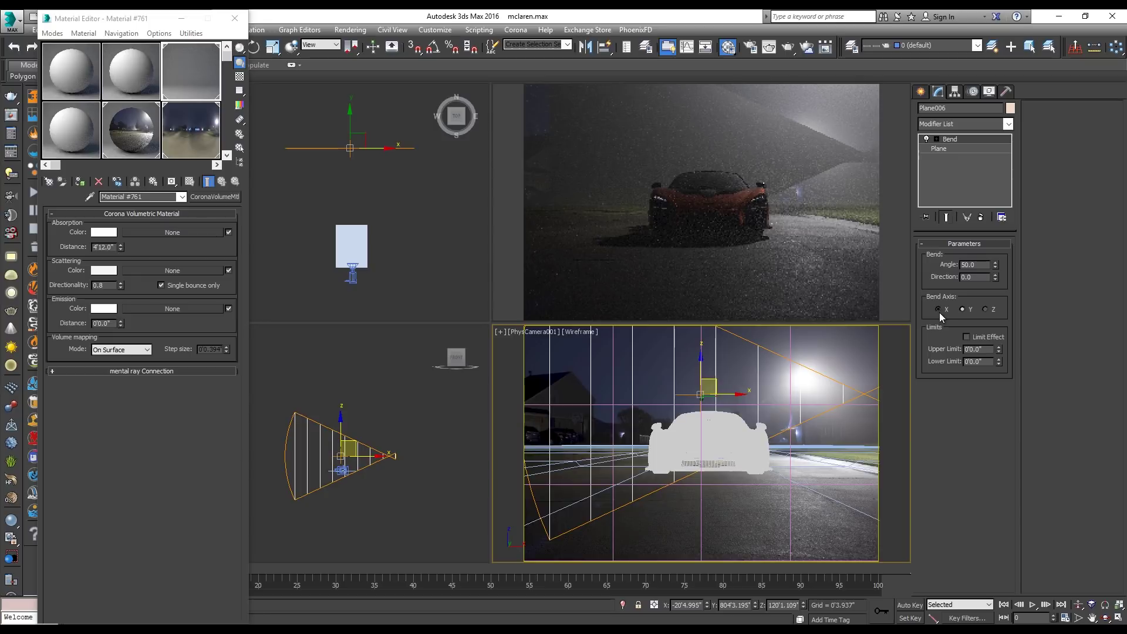
- Bend the backdrop plane by an angle of -86 along the X axis and assign the 08 - Default shadow catcher material to it
left_click_drag(995, 265, 1003, 363)
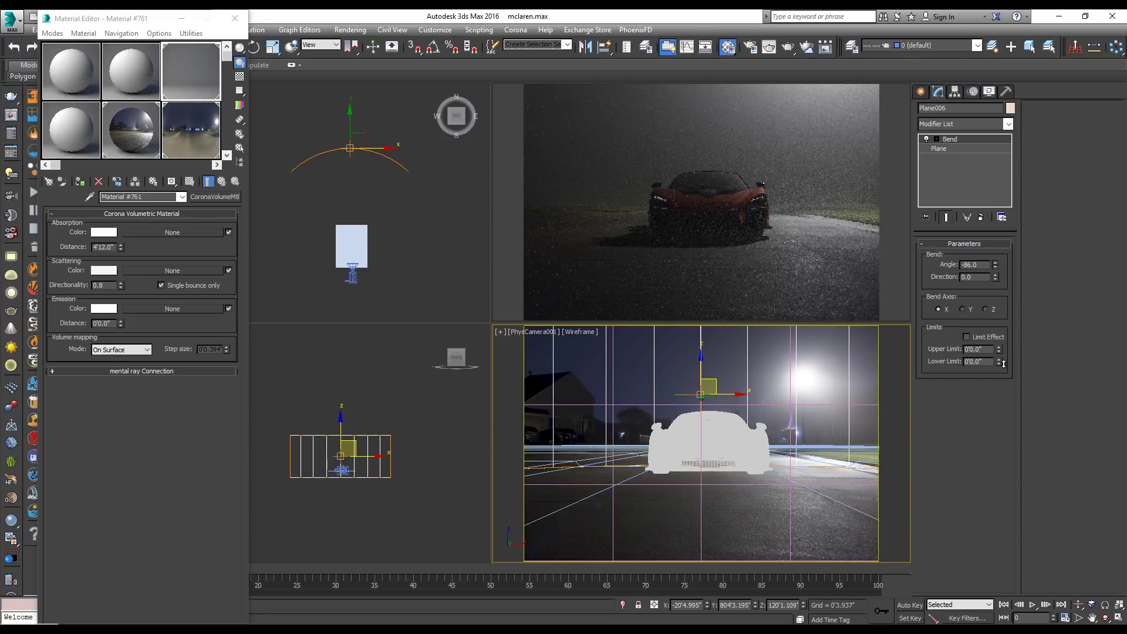
left_click(140, 144)
left_click(80, 183)
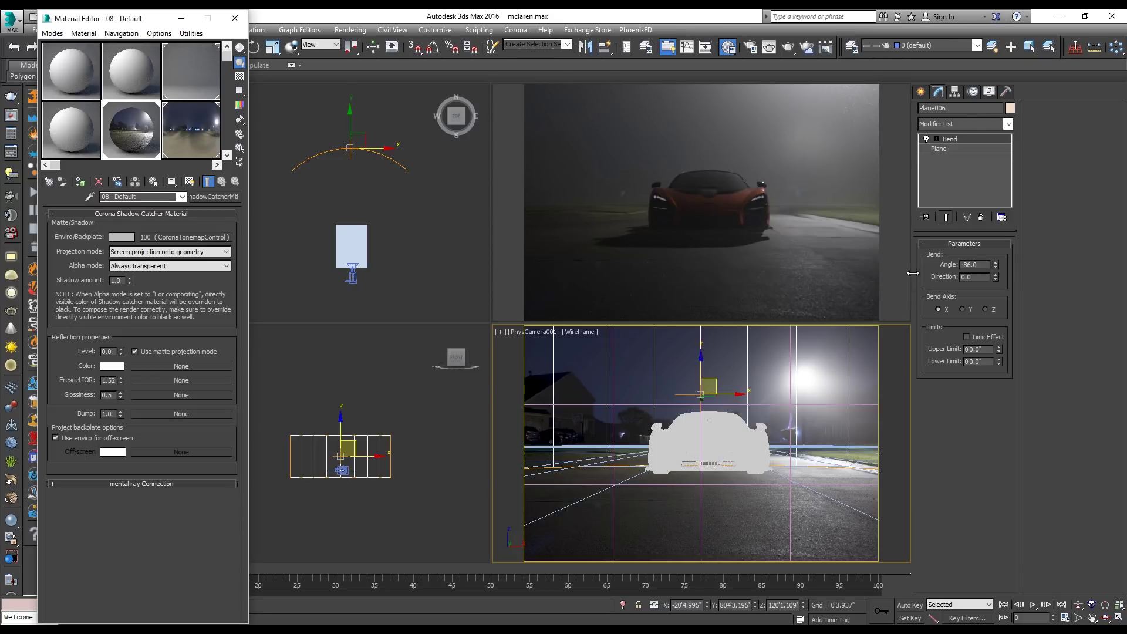
left_click(960, 126)
key("e")
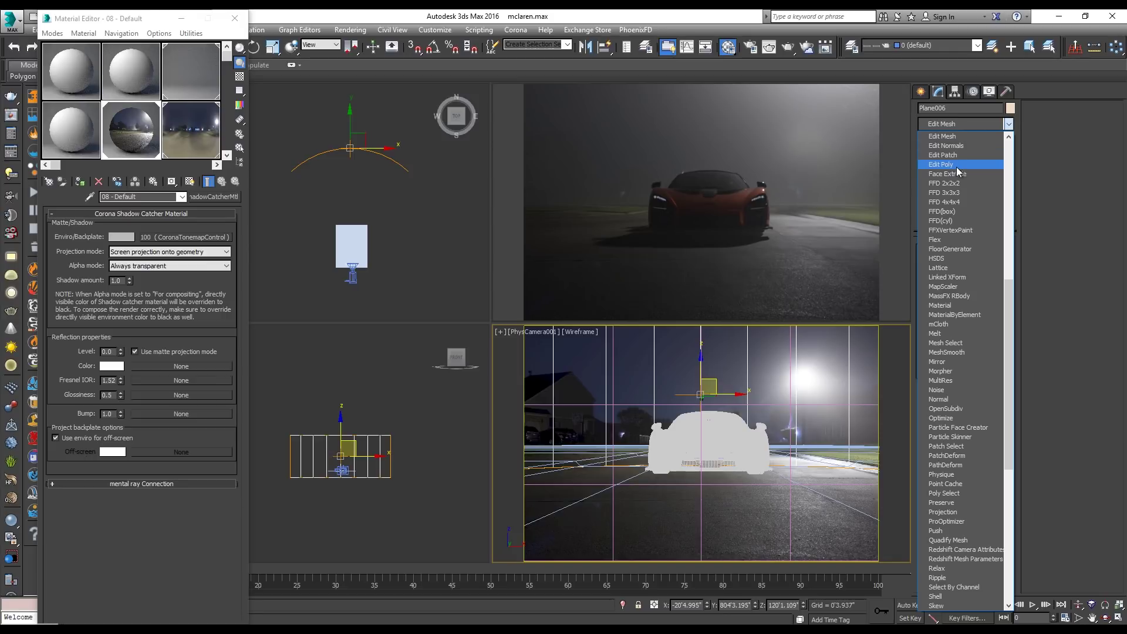
left_click(621, 396)
left_click(557, 366)
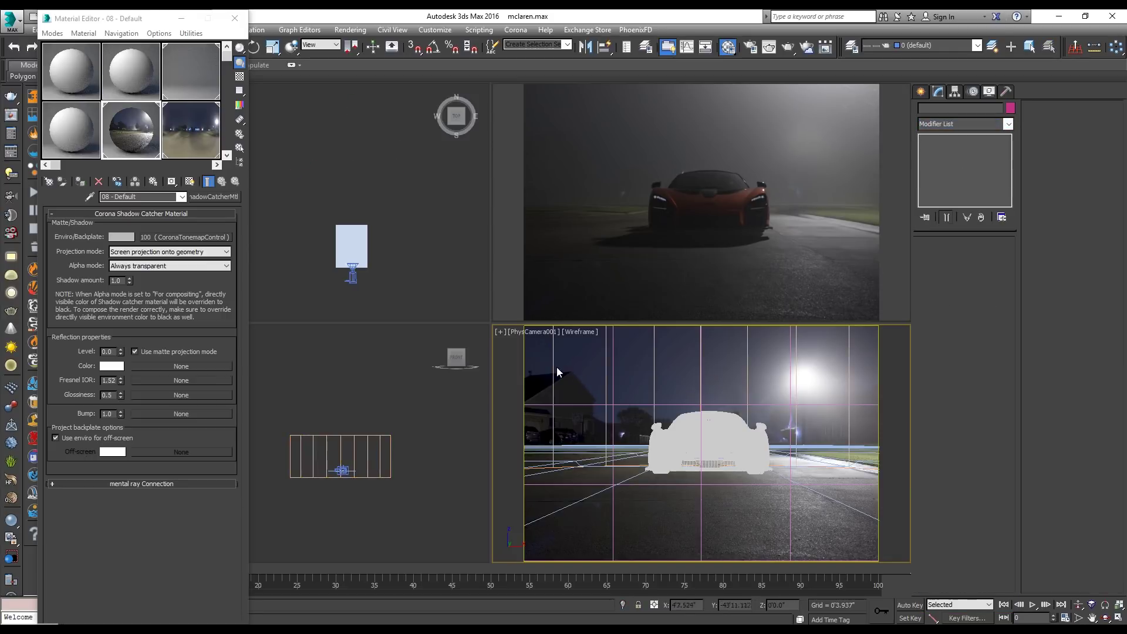
left_click(921, 92)
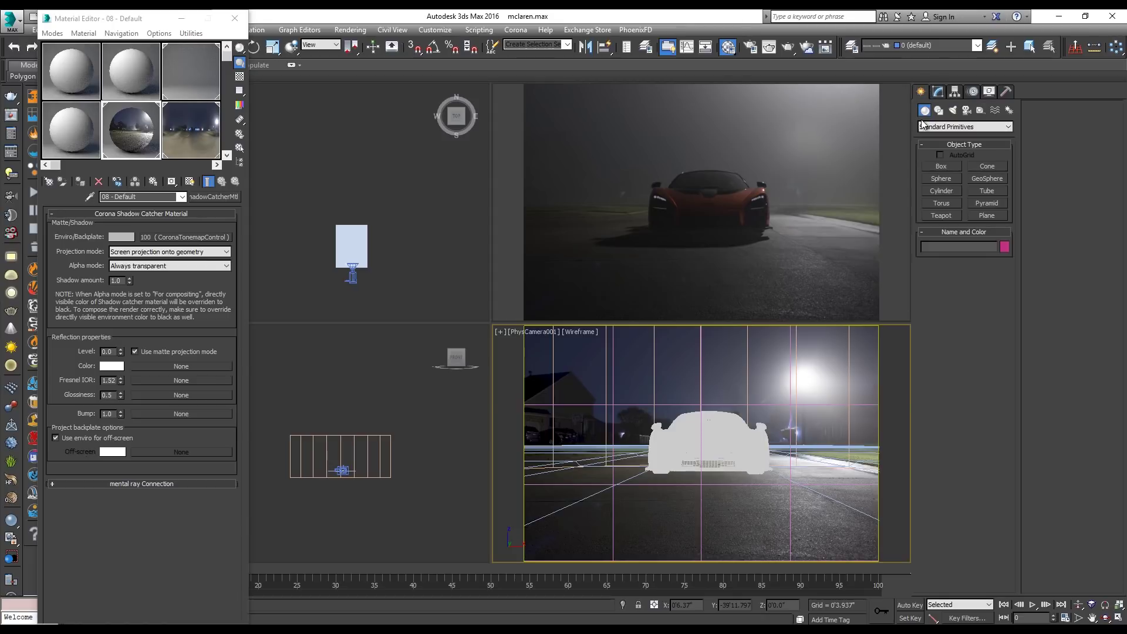
left_click(989, 215)
middle_click(324, 473)
middle_click_drag(358, 223, 358, 242)
right_click(358, 237)
- Move the curved backdrop plane slightly closer to the car along Y in the top view and deselect it
scroll(358, 236, "down", 2)
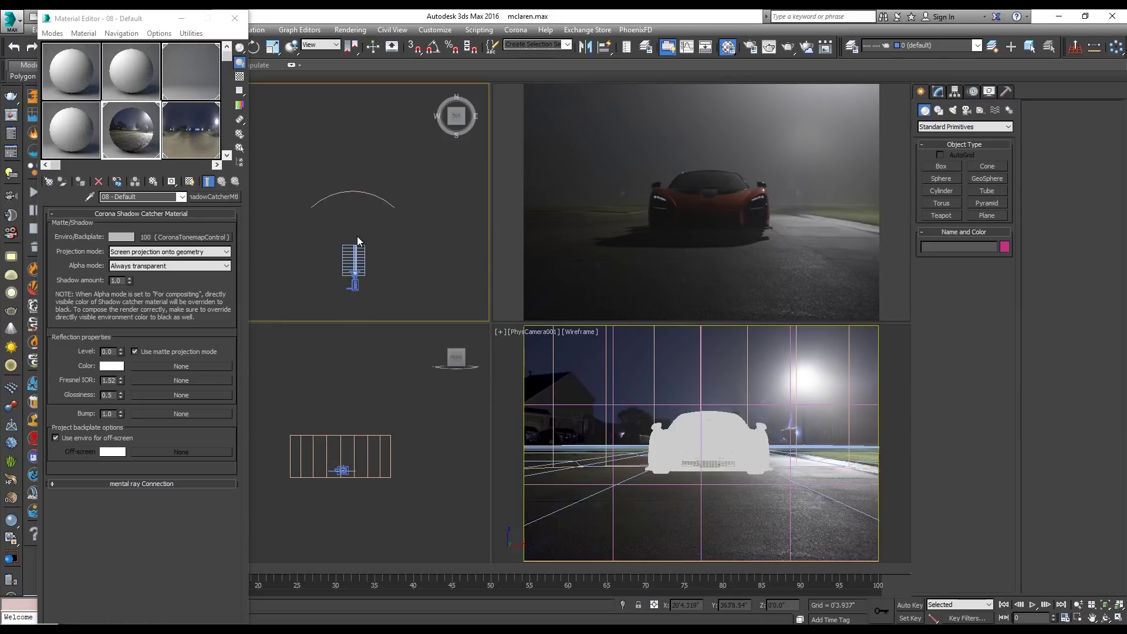
left_click(343, 216)
left_click_drag(353, 177, 356, 192)
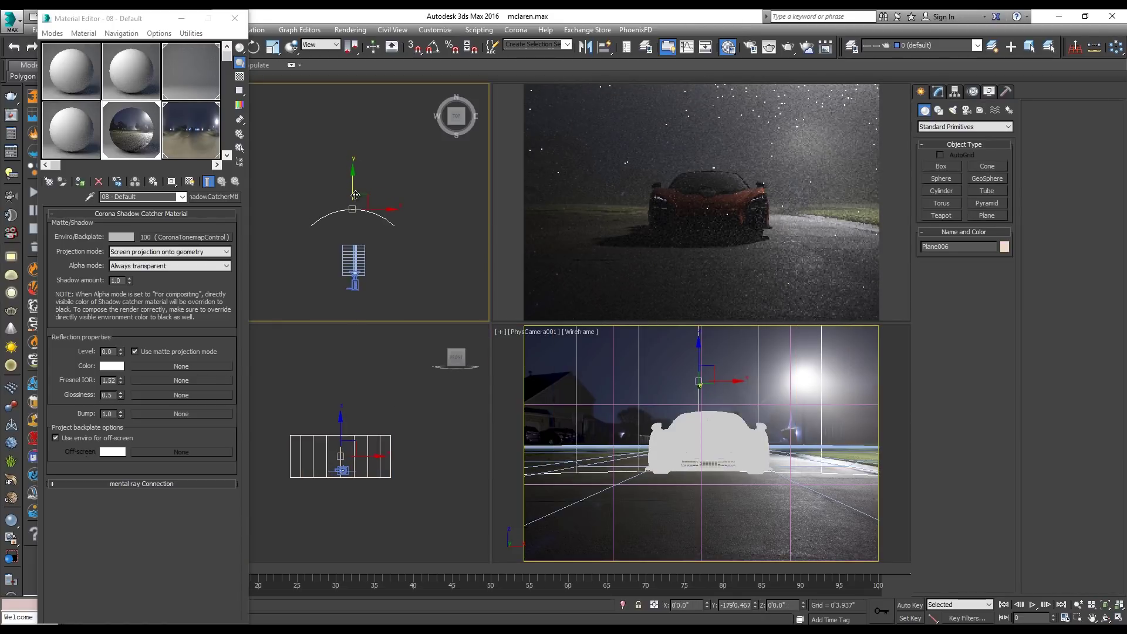
left_click(466, 213)
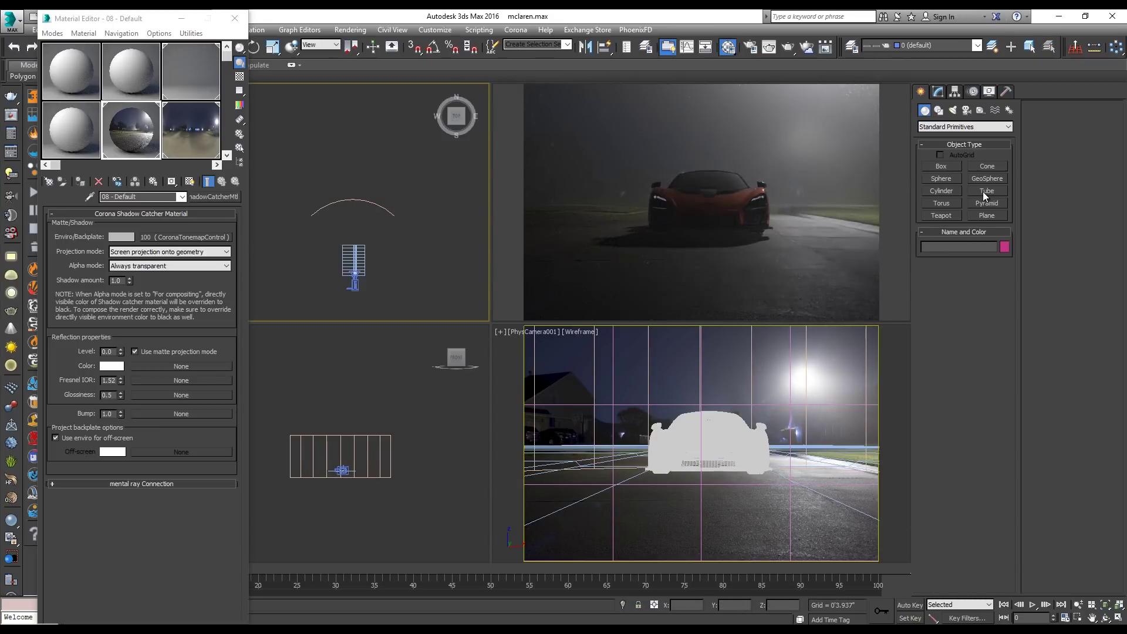
- Draw a vertical plane about 78 ft by 106 ft behind the car in the left view
left_click(993, 218)
scroll(334, 473, "up", 6)
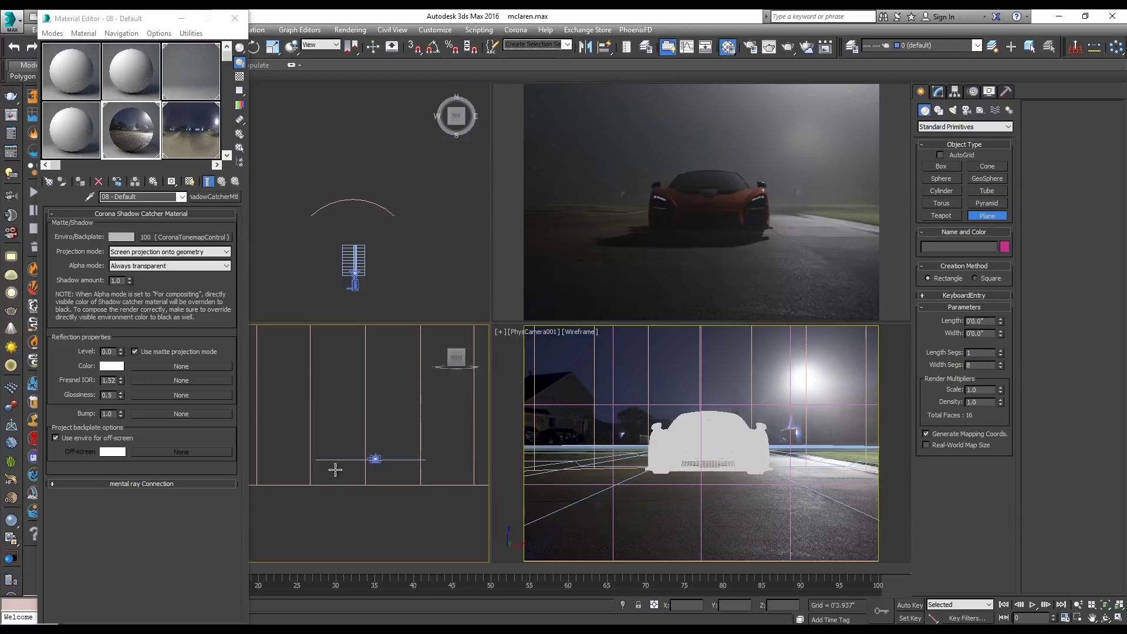
scroll(351, 453, "up", 5)
scroll(411, 476, "down", 3)
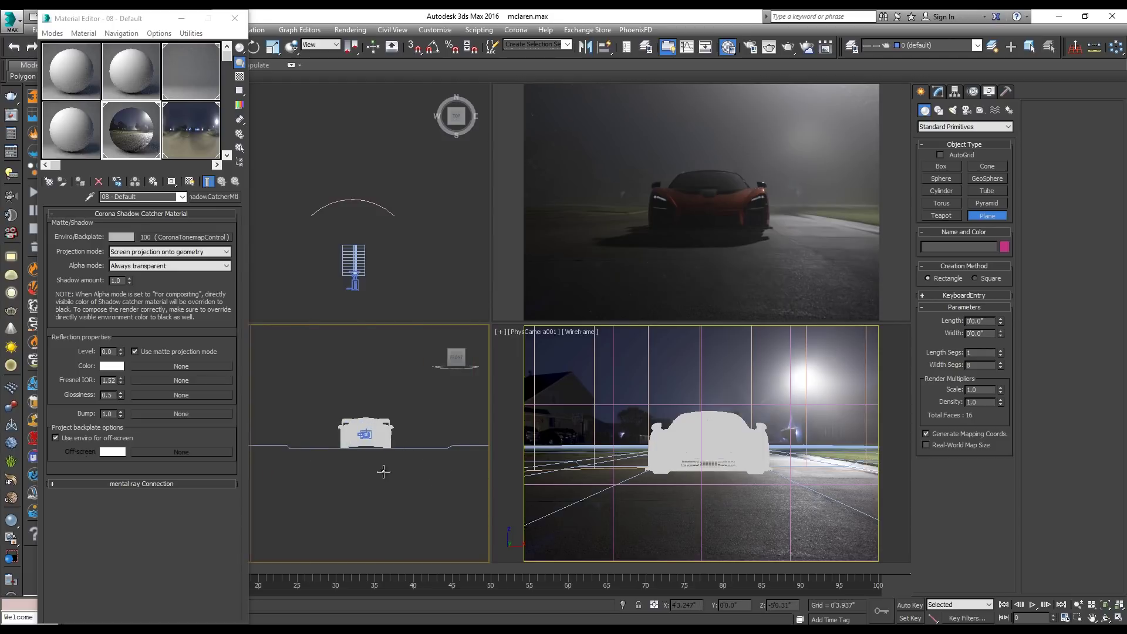
key("l")
left_click_drag(418, 413, 312, 490)
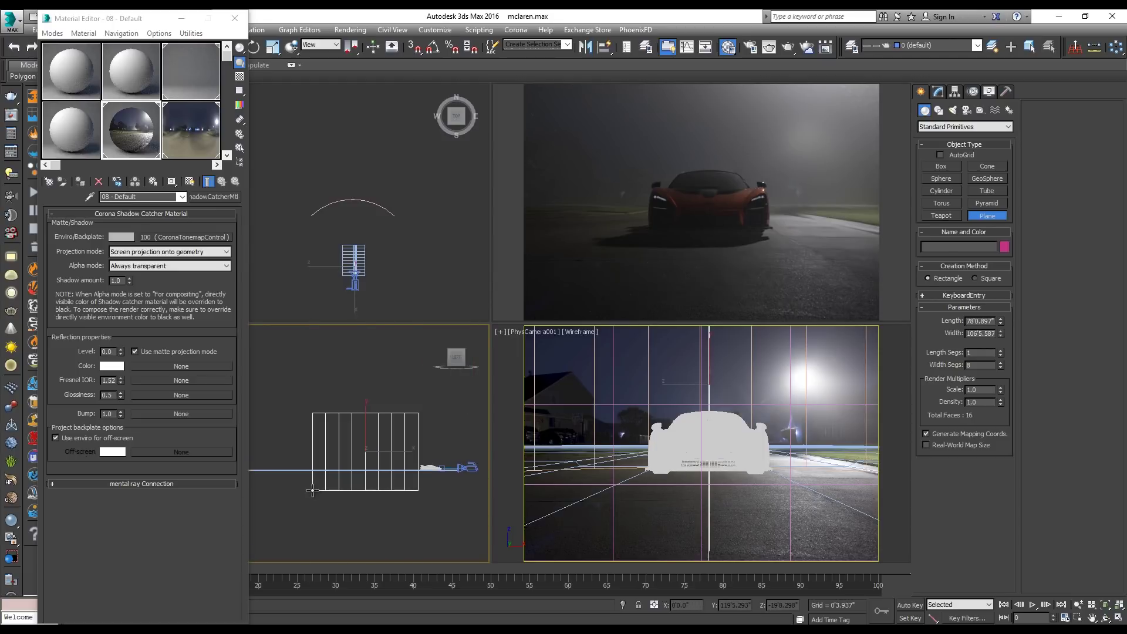
- Position the new plane beside the road over the house in the backplate and reduce its width segments to 1
right_click(341, 206)
scroll(352, 223, "up", 6)
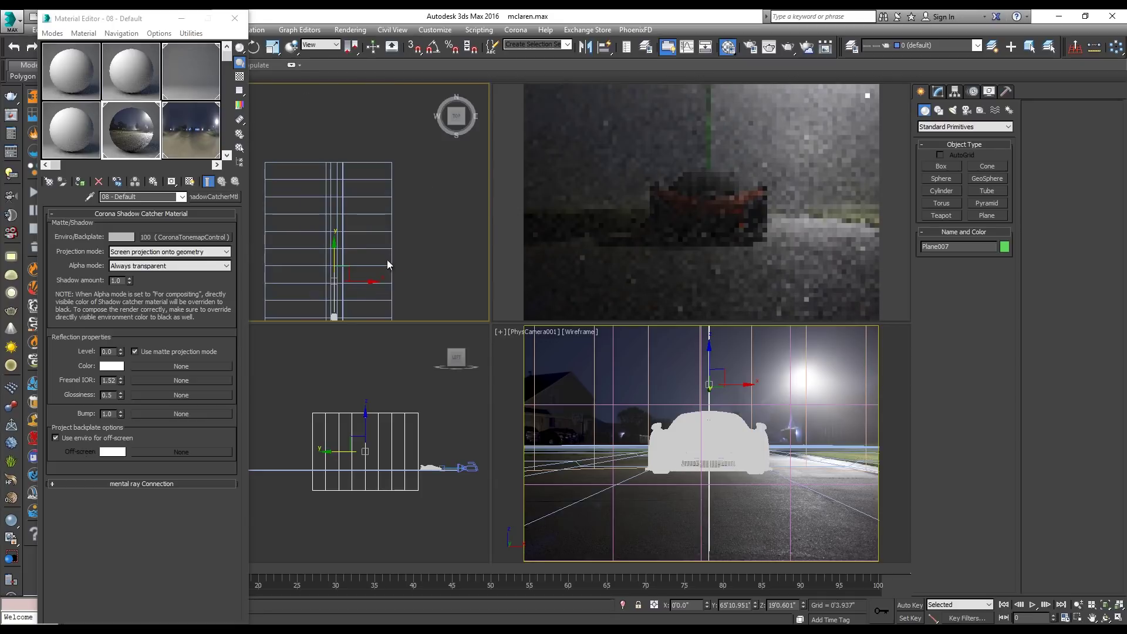
left_click_drag(351, 271, 323, 226)
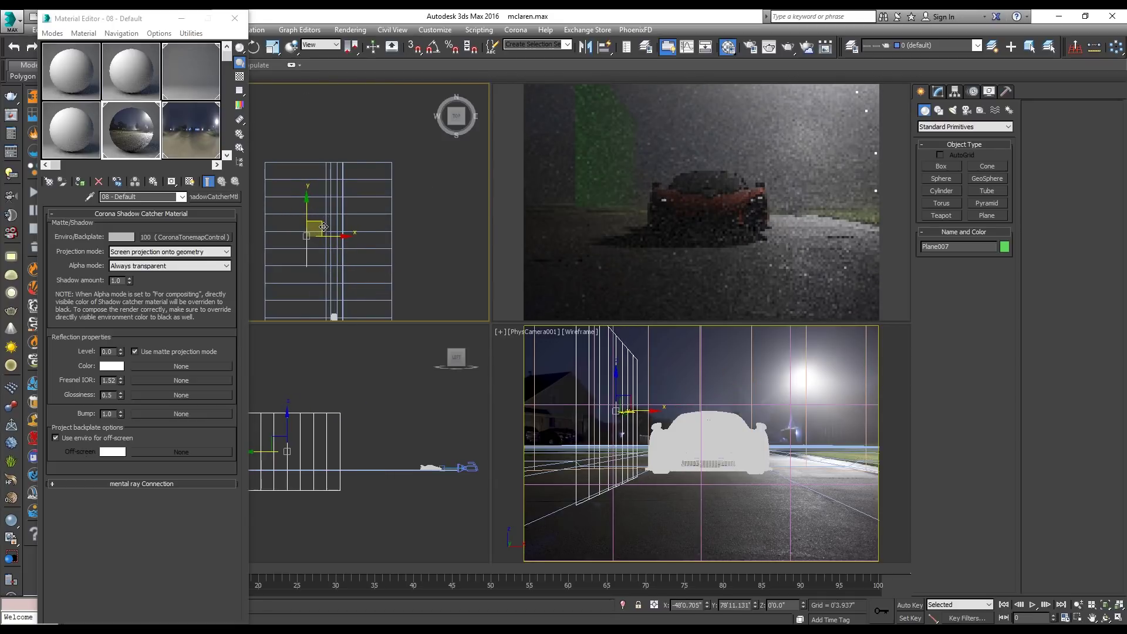
left_click(937, 91)
right_click(1001, 300)
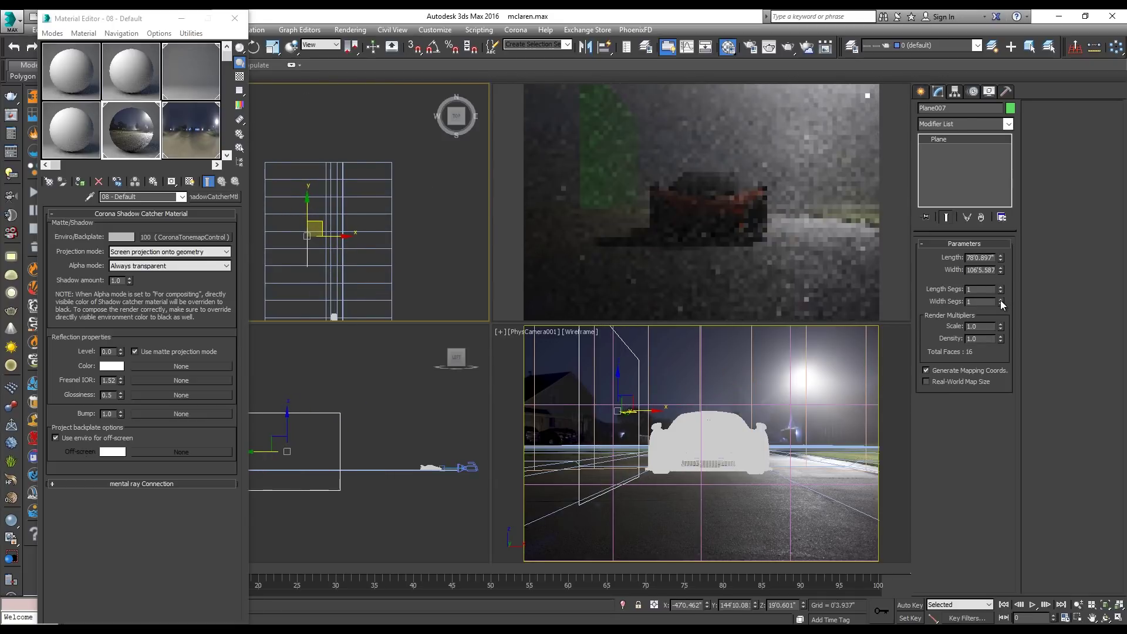
left_click_drag(620, 411, 584, 428)
- Convert the plane to an editable poly and move its far vertical edge along Y to line up with the house
key("ctrl+e")
key("2")
left_click(608, 418)
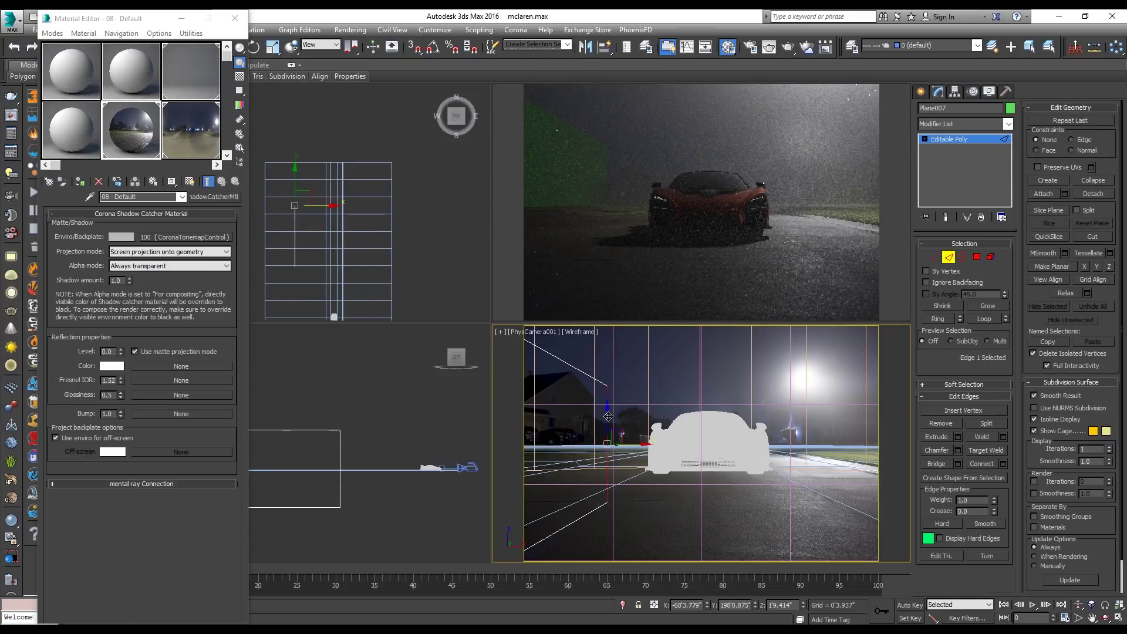
left_click_drag(295, 185, 294, 198)
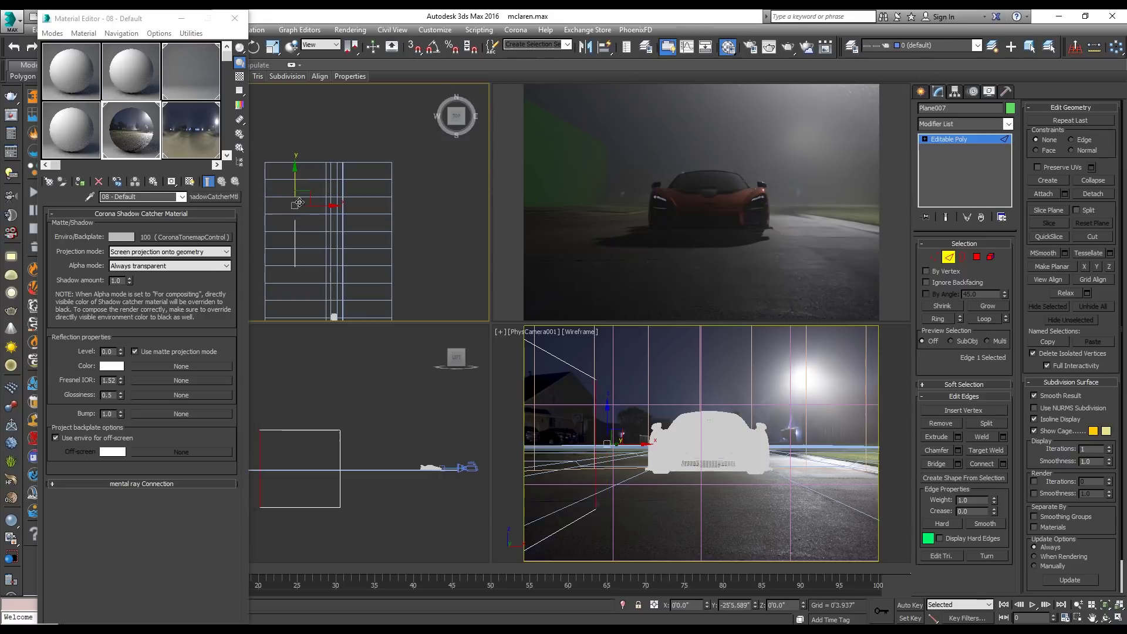
- Insert a vertical edge loop in the wall plane in line with the house's roof ridge
left_click(574, 376)
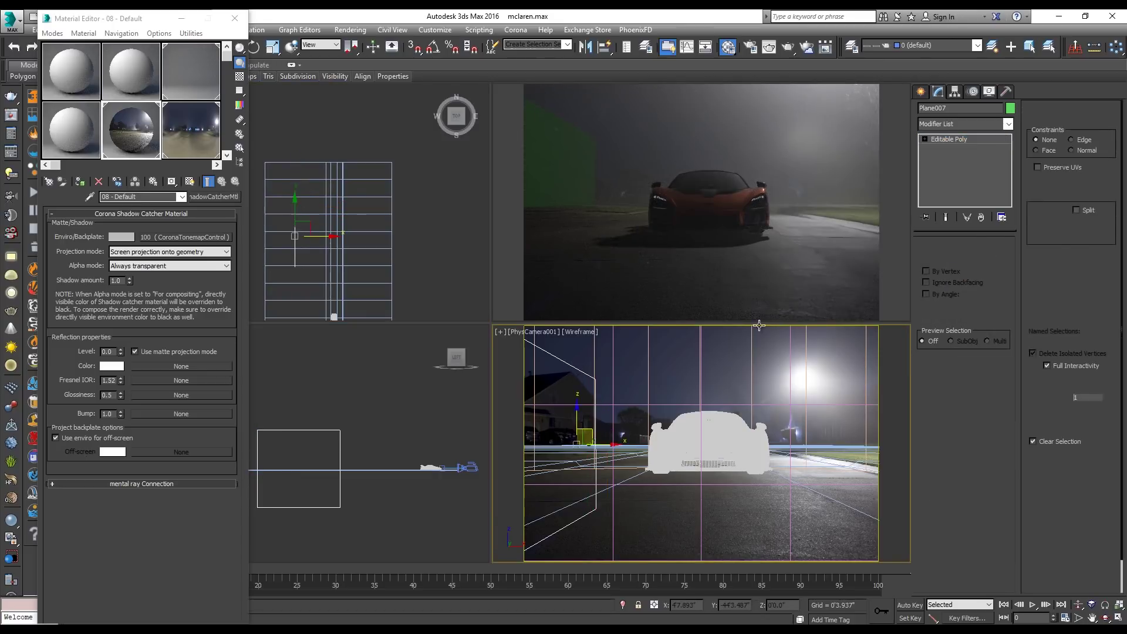
left_click(977, 257)
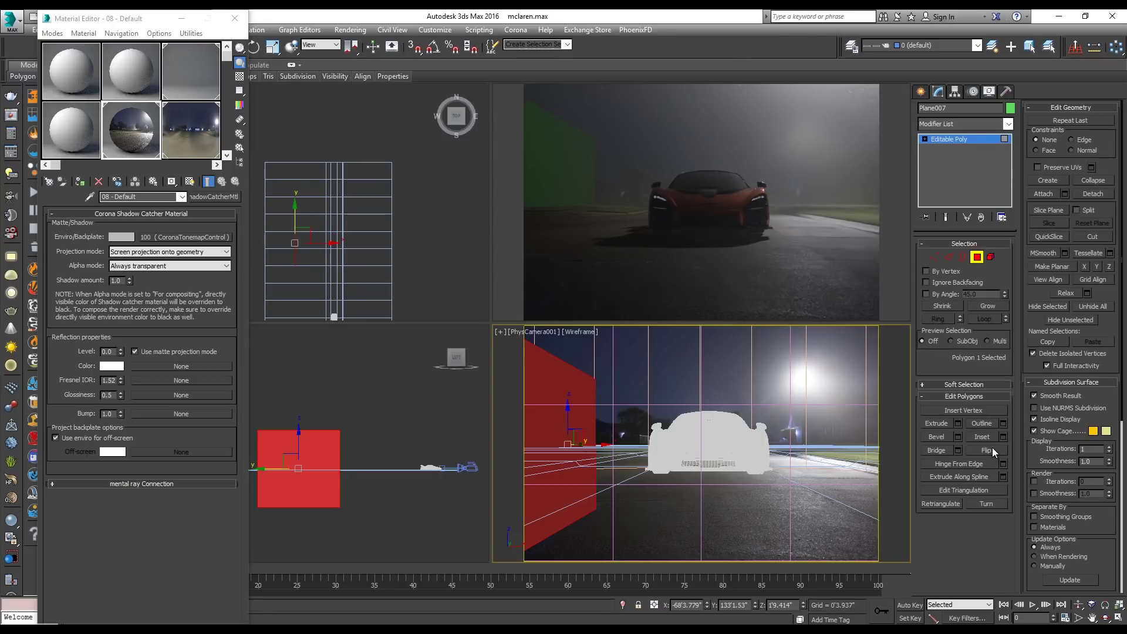
key("2")
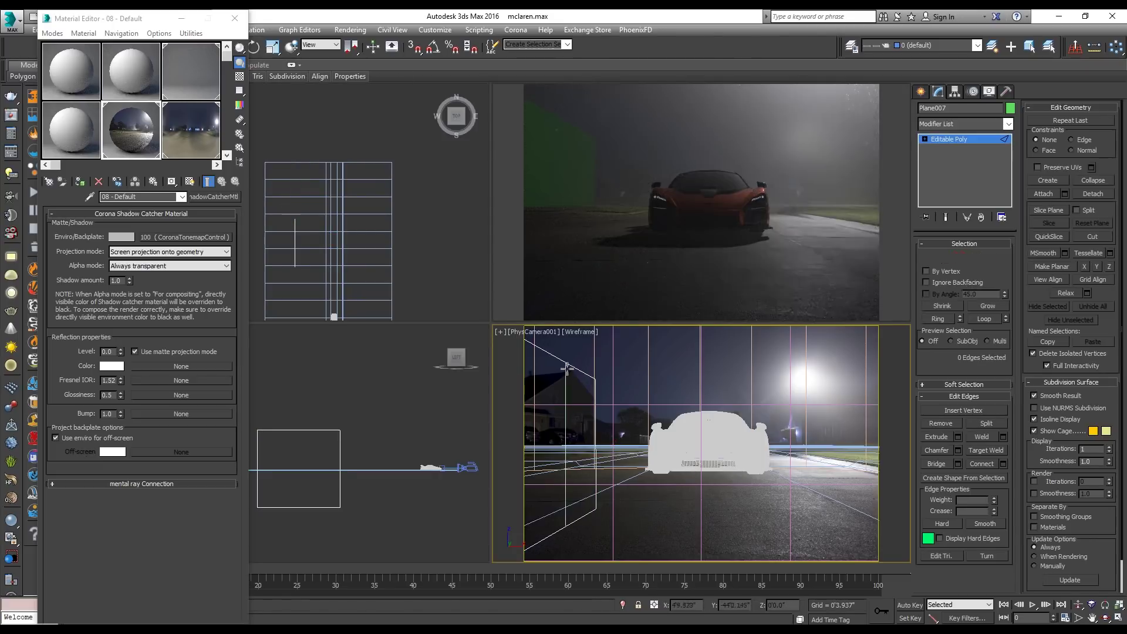
left_click(574, 385)
- Move the wall plane's upper vertices to form a gable that follows the house's roof slopes
key("1")
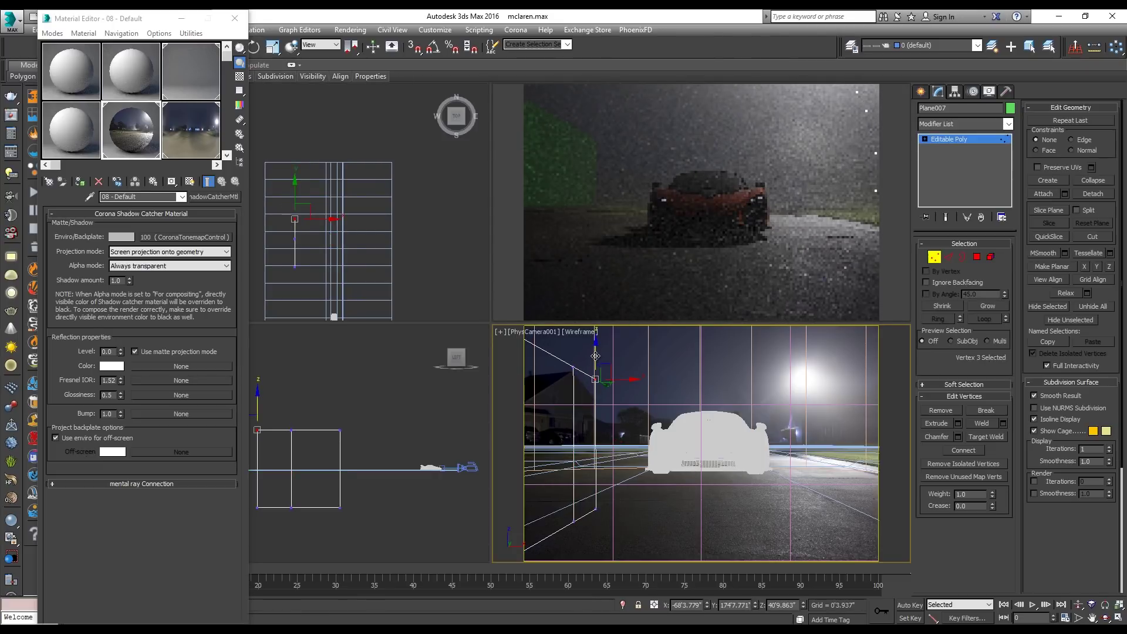
left_click(594, 376)
left_click_drag(562, 361, 583, 380)
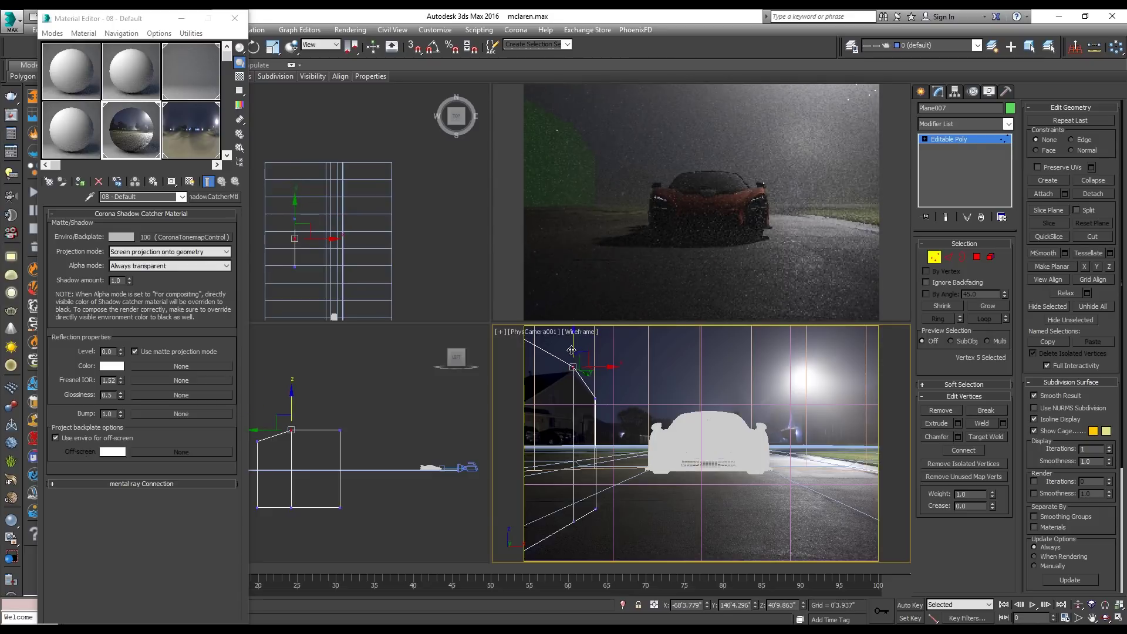
left_click(340, 430)
left_click_drag(342, 393, 343, 419)
- Extrude the near sloped roof edge away from the road in the top view and shorten the new roof face slightly
key("2")
left_click(545, 390)
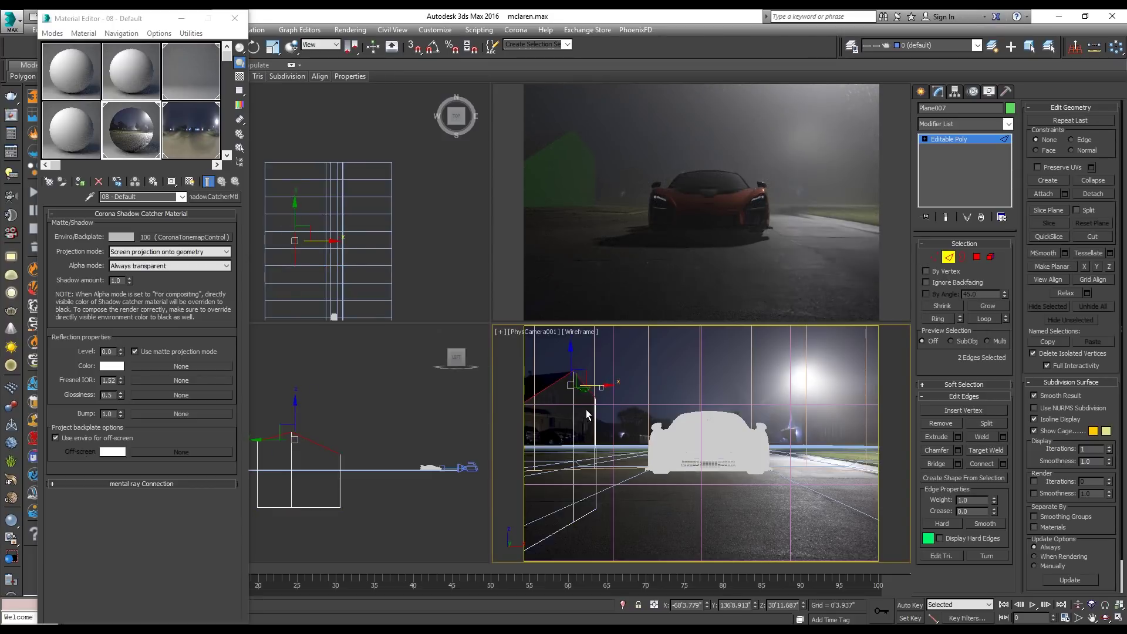
left_click(550, 385)
scroll(339, 217, "up", 5)
left_click_drag(351, 226, 261, 220, "shift")
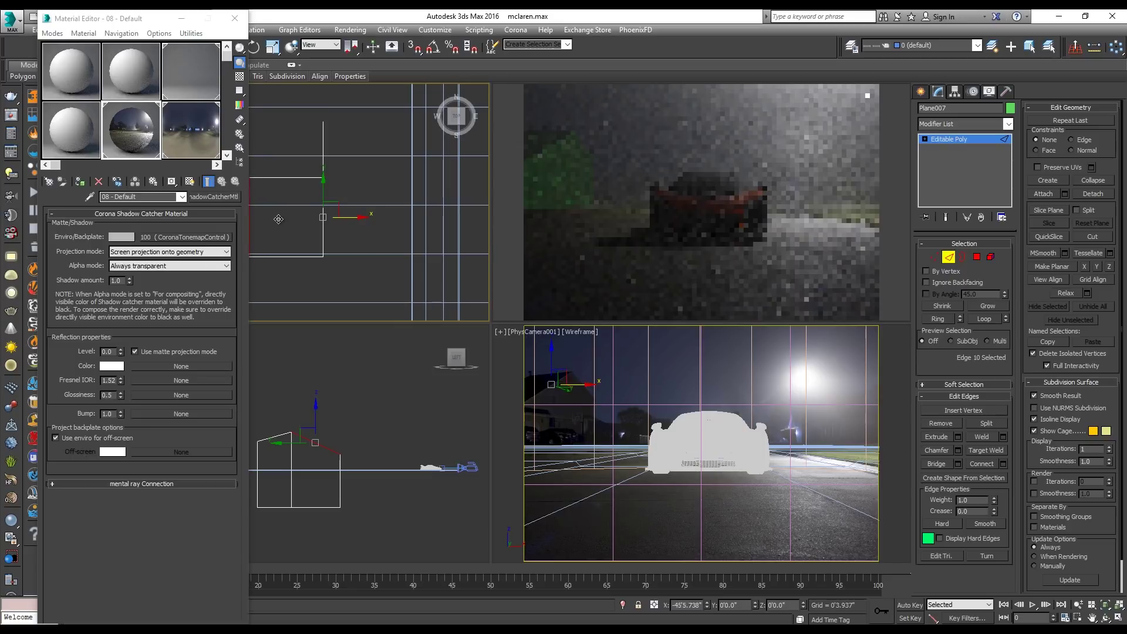
left_click(544, 384)
scroll(401, 217, "down", 4)
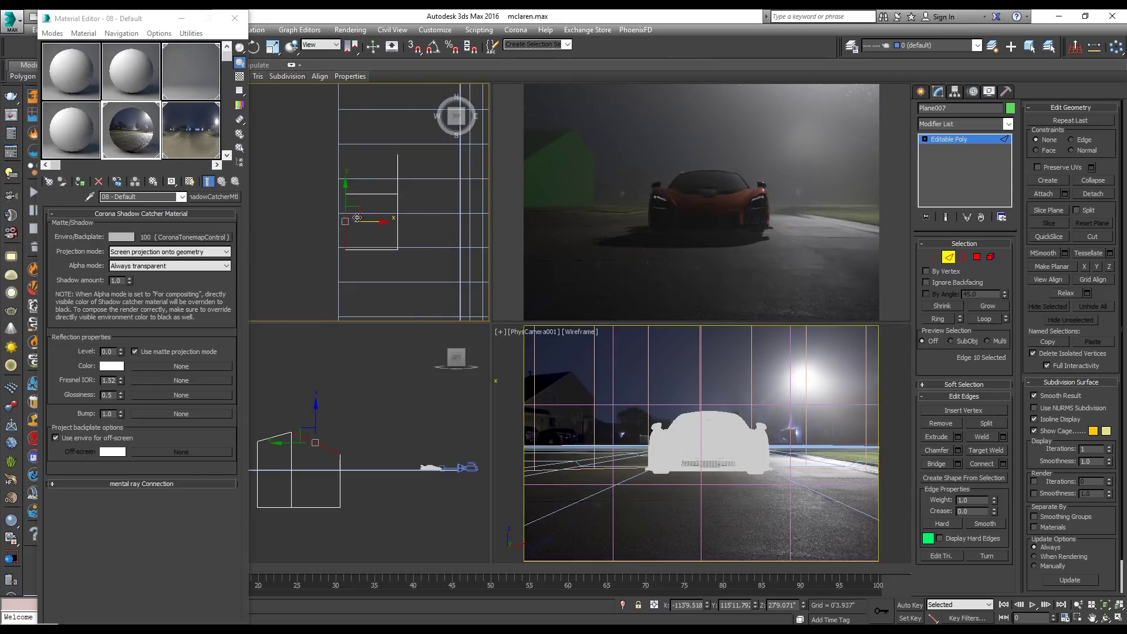
left_click_drag(358, 226, 374, 226, "shift")
- Lower the outer edge of the extruded roof face slightly in the left view
right_click(317, 451)
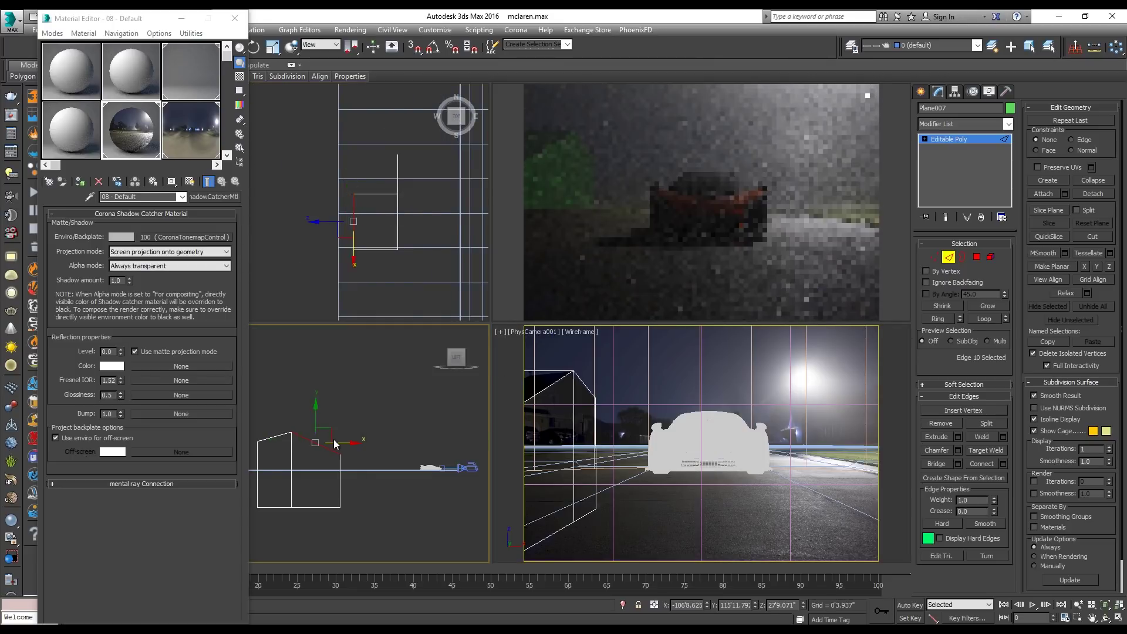
scroll(313, 450, "up", 2)
middle_click_drag(313, 449, 364, 438)
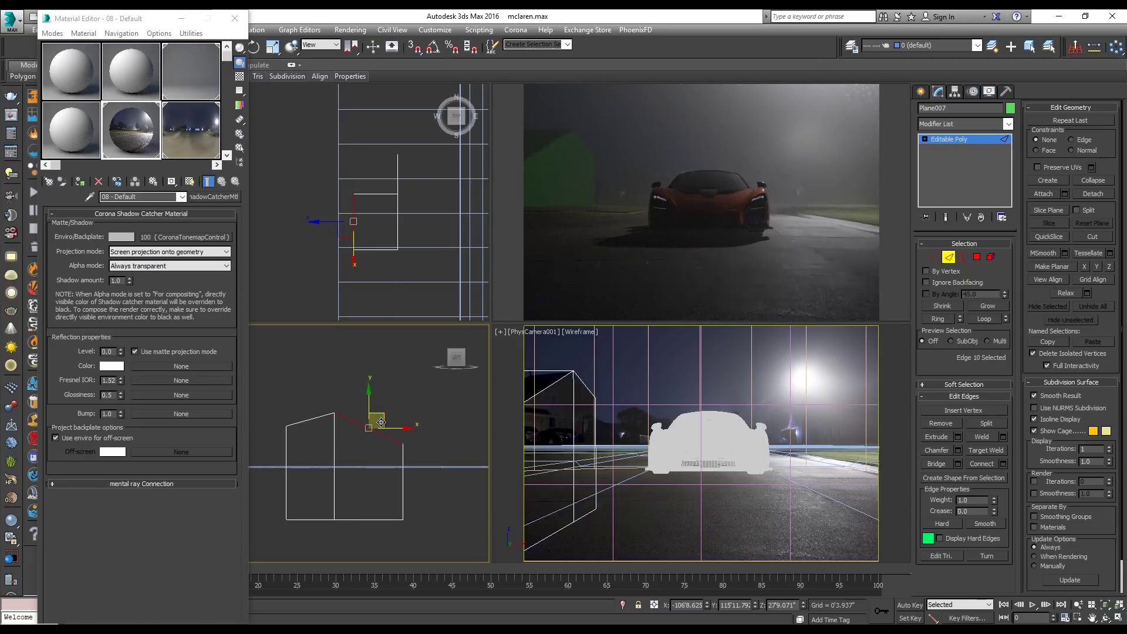
right_click(378, 214)
key("1")
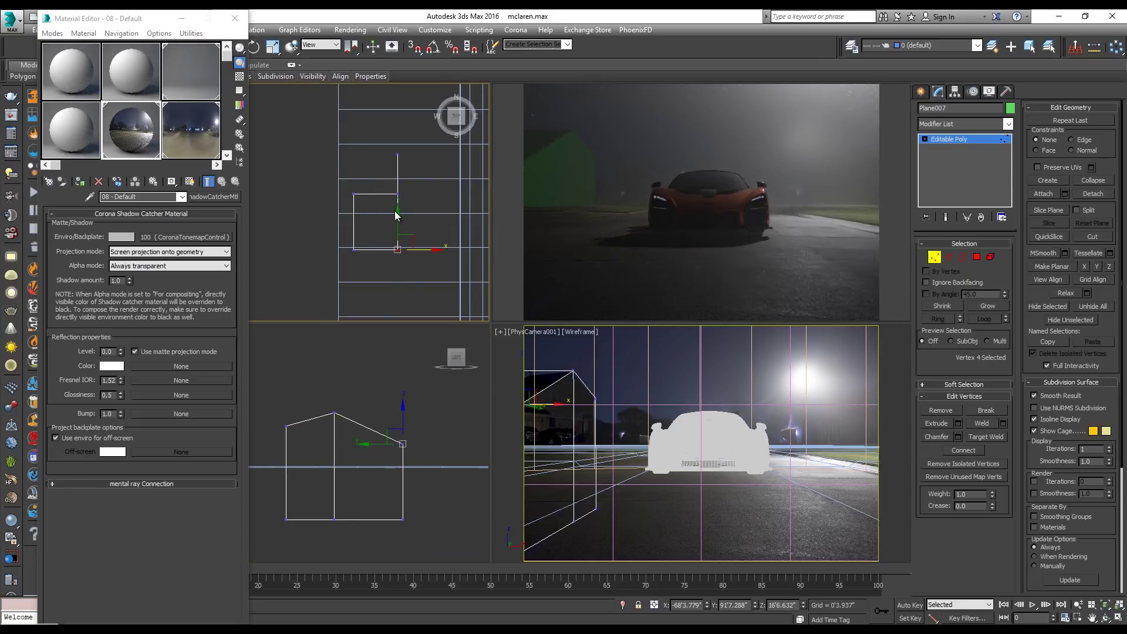
key("2")
right_click(380, 435)
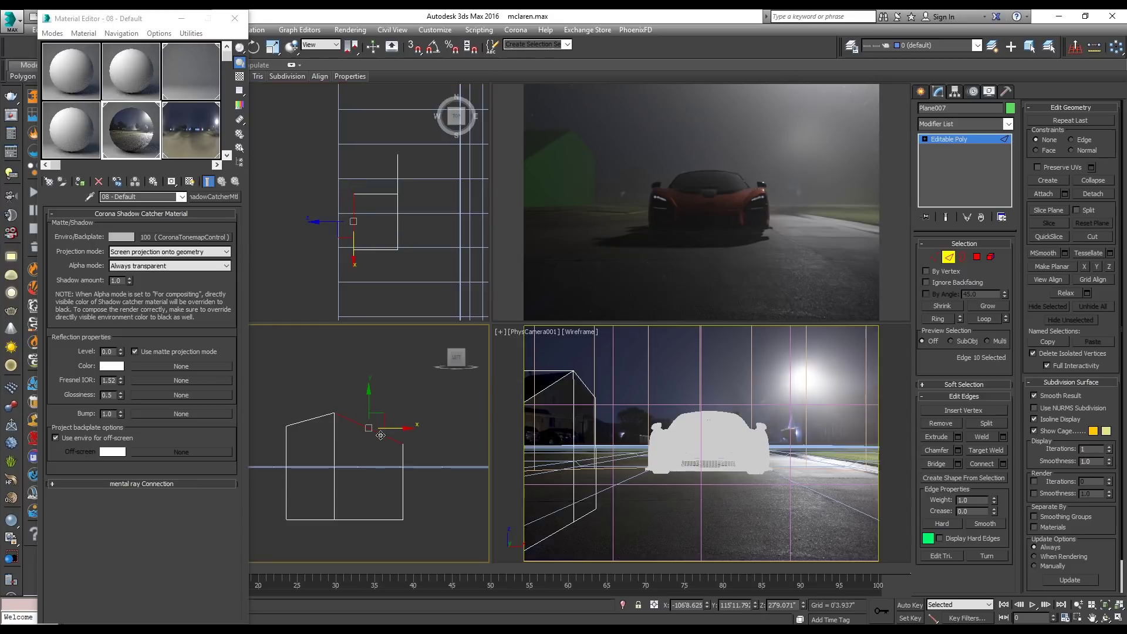
left_click_drag(382, 416, 383, 422)
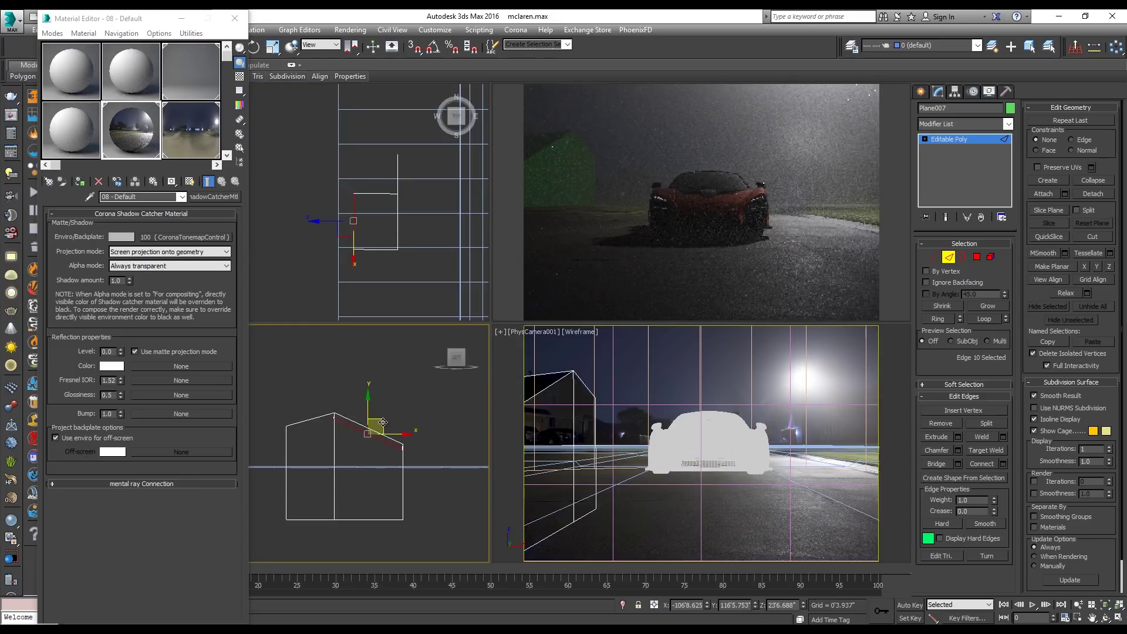
- Extrude the lower part of the wall's far vertical edge toward the car, add edge loops, and lower the outer section of its top edge
left_click(594, 444, "ctrl")
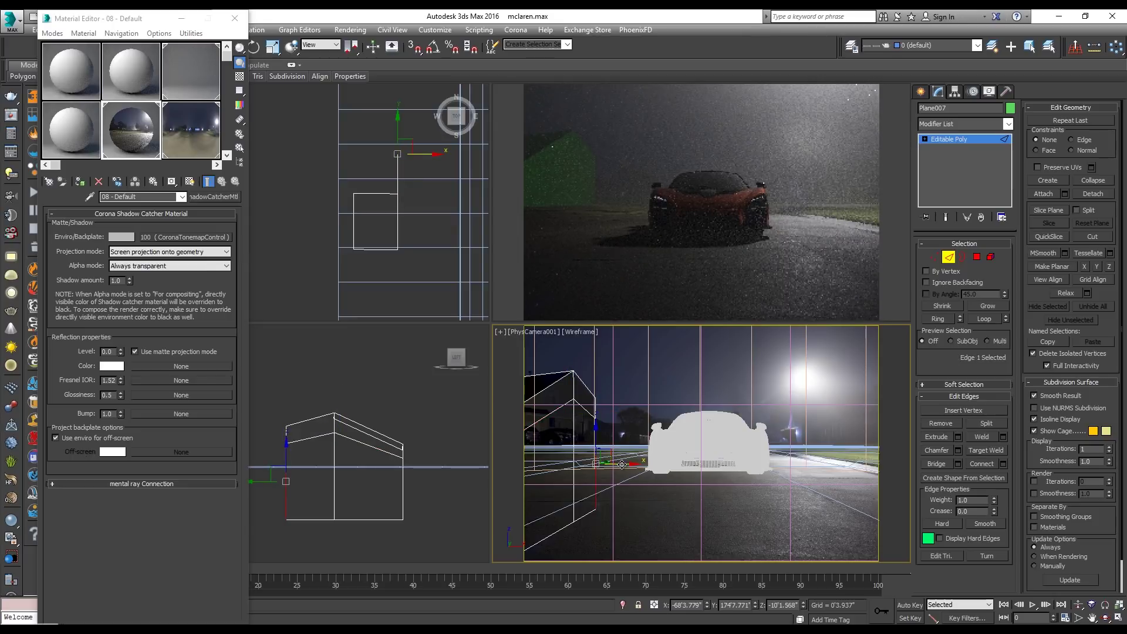
left_click(637, 430)
left_click(632, 416)
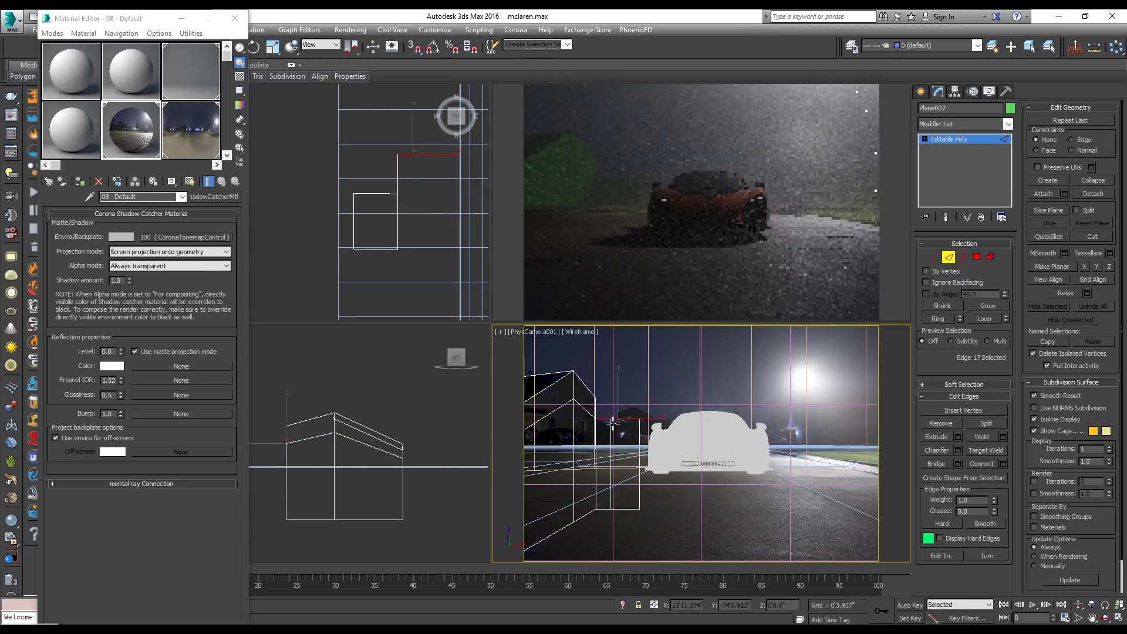
left_click(638, 433)
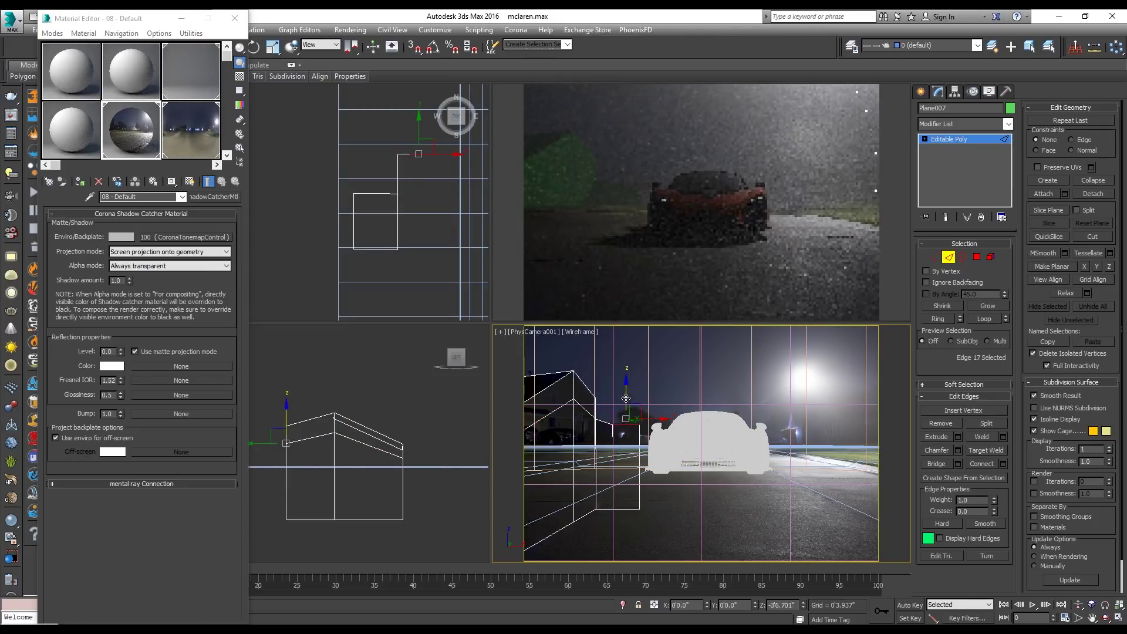
left_click(639, 434)
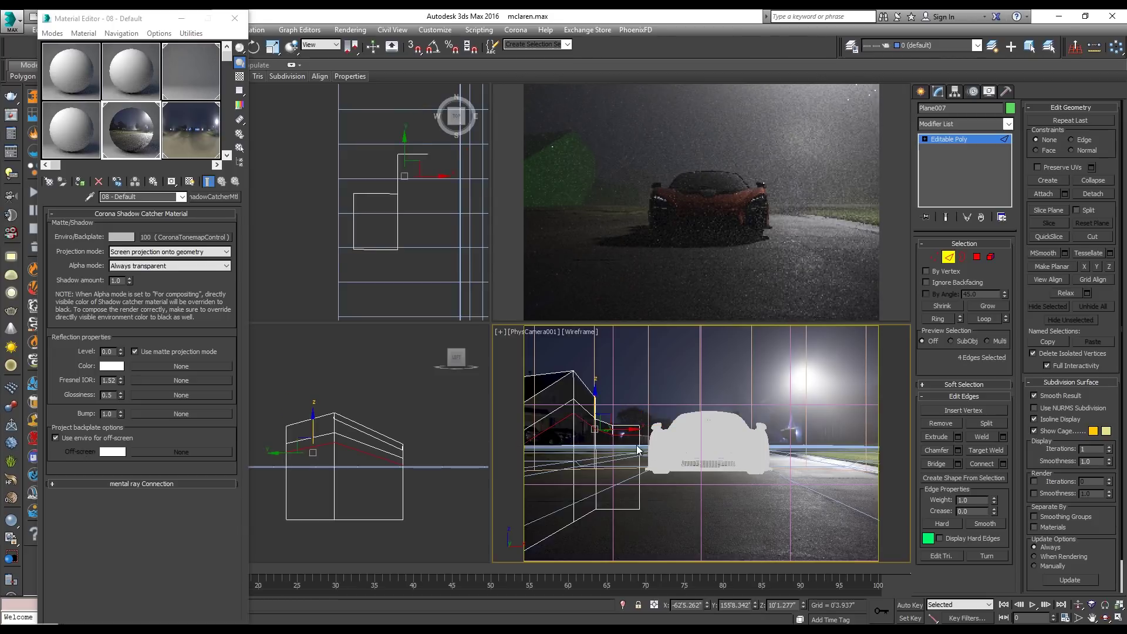
- Extrude the end edge of the new wall section away from the camera along Y in the top view
scroll(331, 157, "down", 5)
middle_click_drag(331, 156, 358, 254)
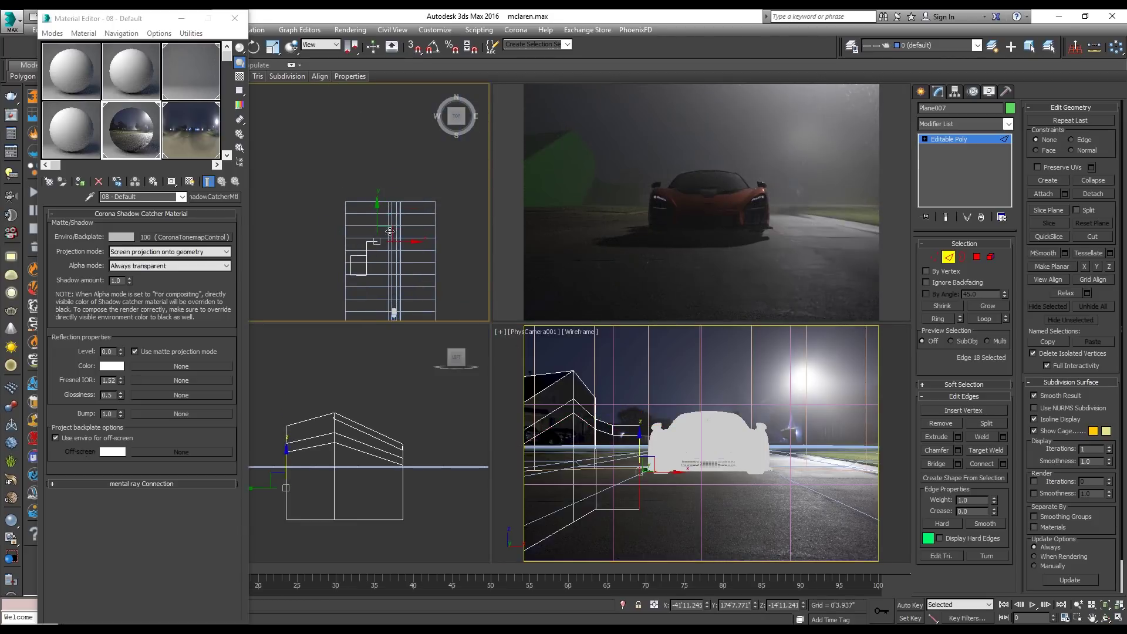
left_click_drag(376, 214, 375, 174, "shift")
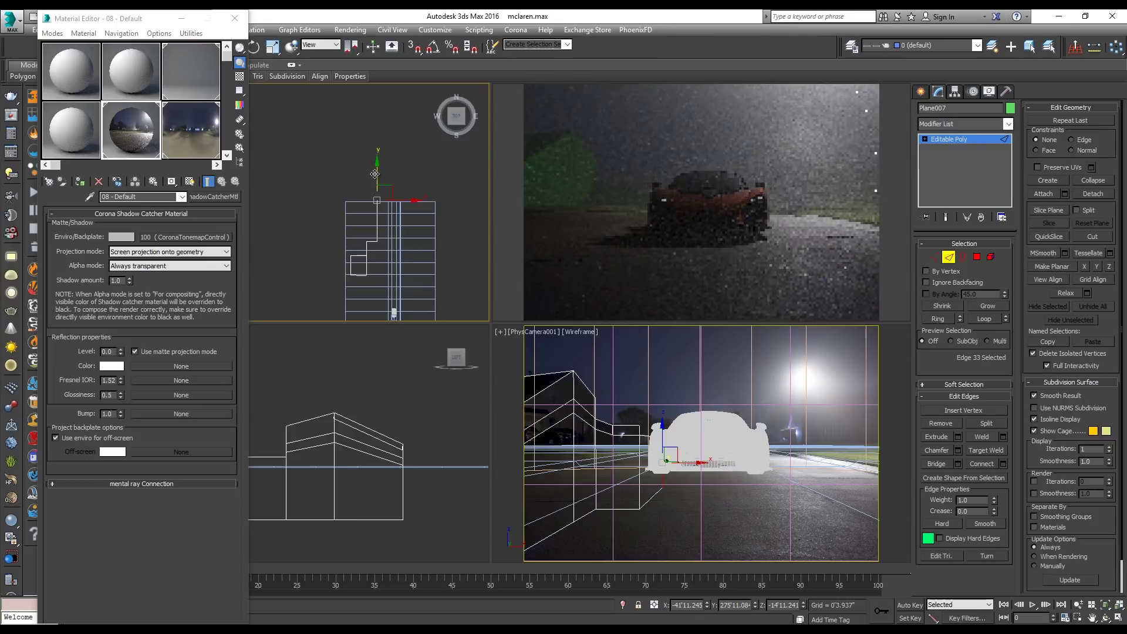
- Leave sub-object editing and assign the 08 - Default shadow catcher material to the whole house geometry
key("2")
key("4")
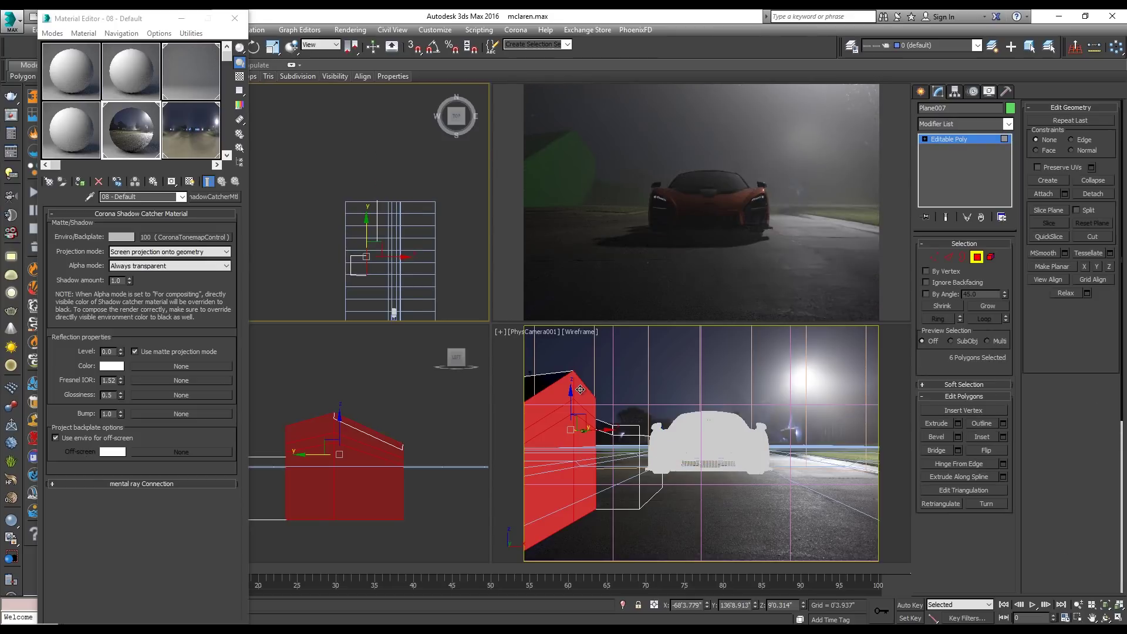
left_click(555, 395)
left_click(587, 398, "ctrl")
key("2")
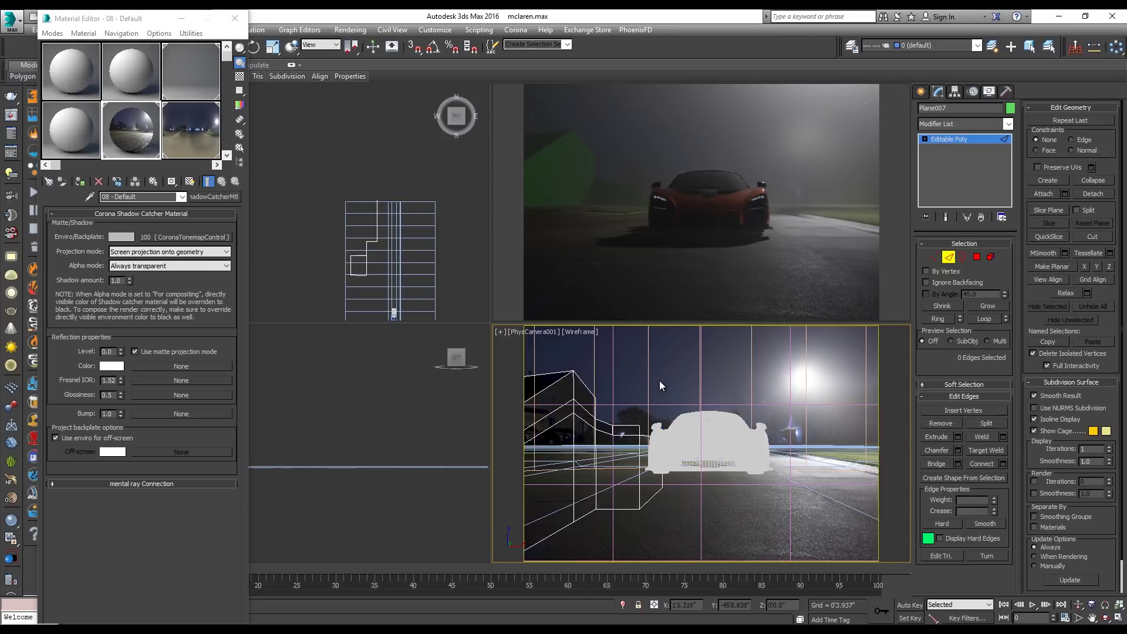
key("2")
left_click(98, 182)
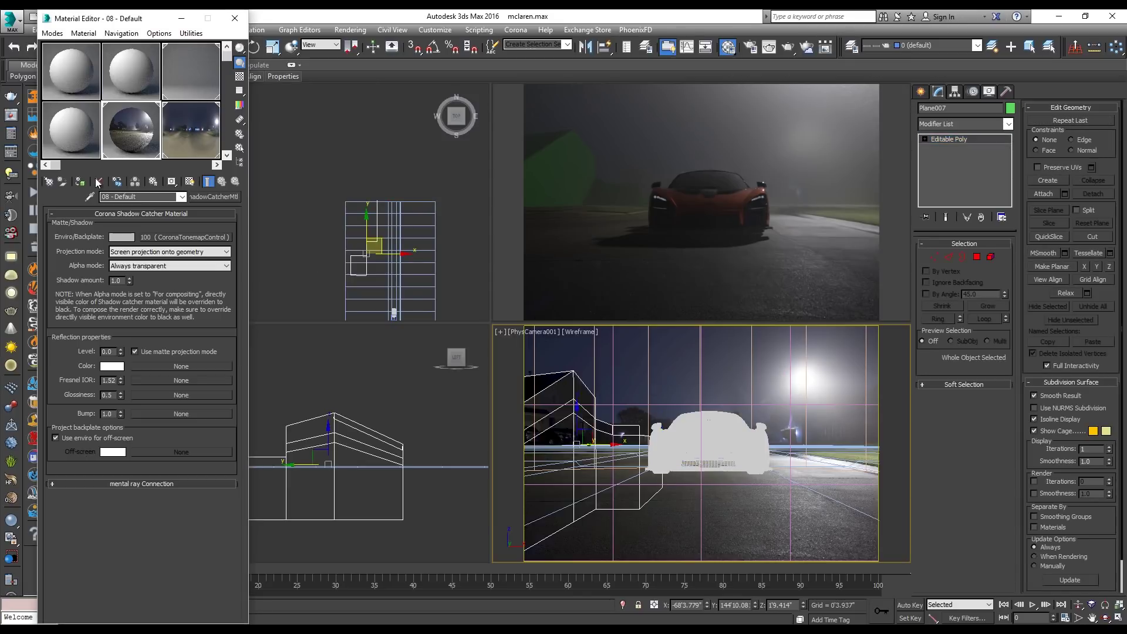
left_click(80, 181)
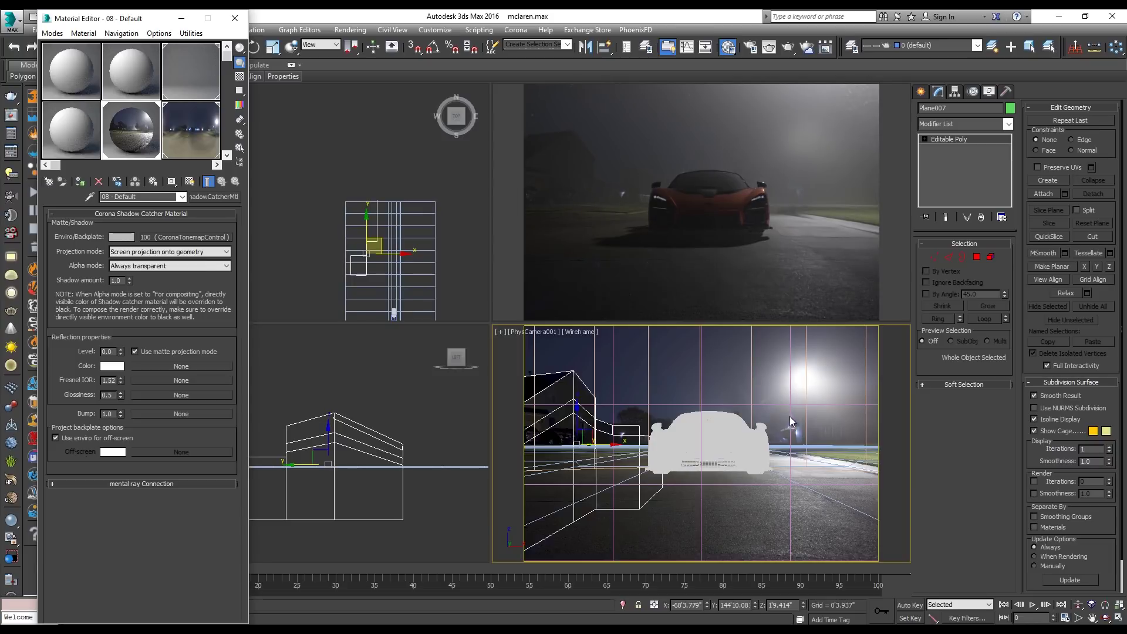
left_click(836, 372)
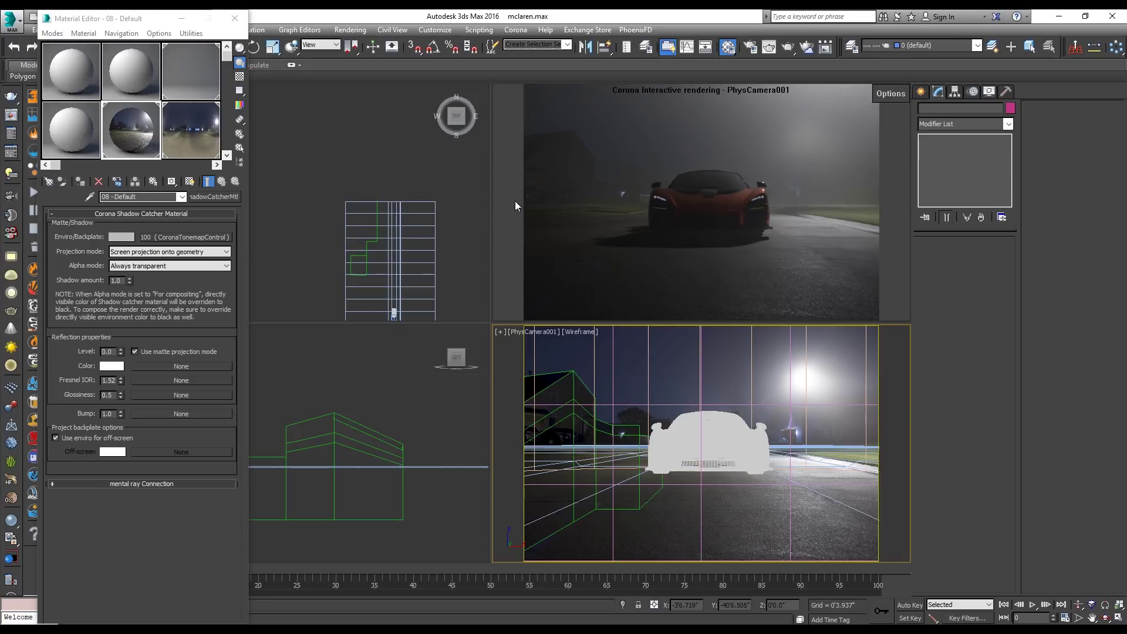
- Try mirroring the house geometry along X as a copy and moving it to the opposite side of the road
left_click(378, 246)
left_click(378, 246)
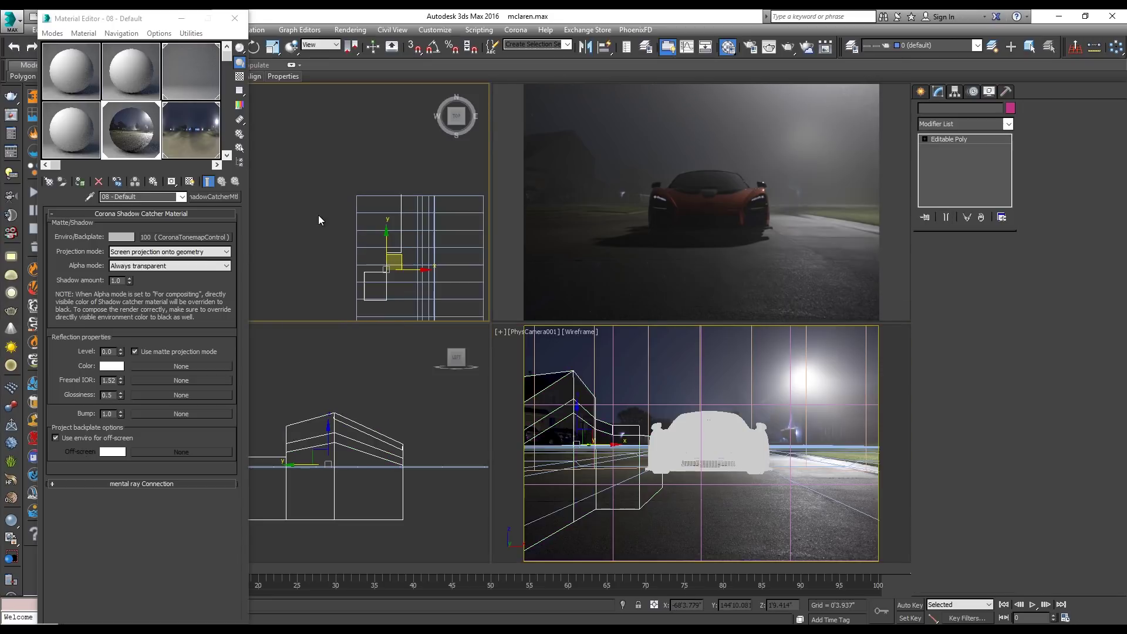
left_click(585, 46)
left_click(540, 349)
left_click(530, 413)
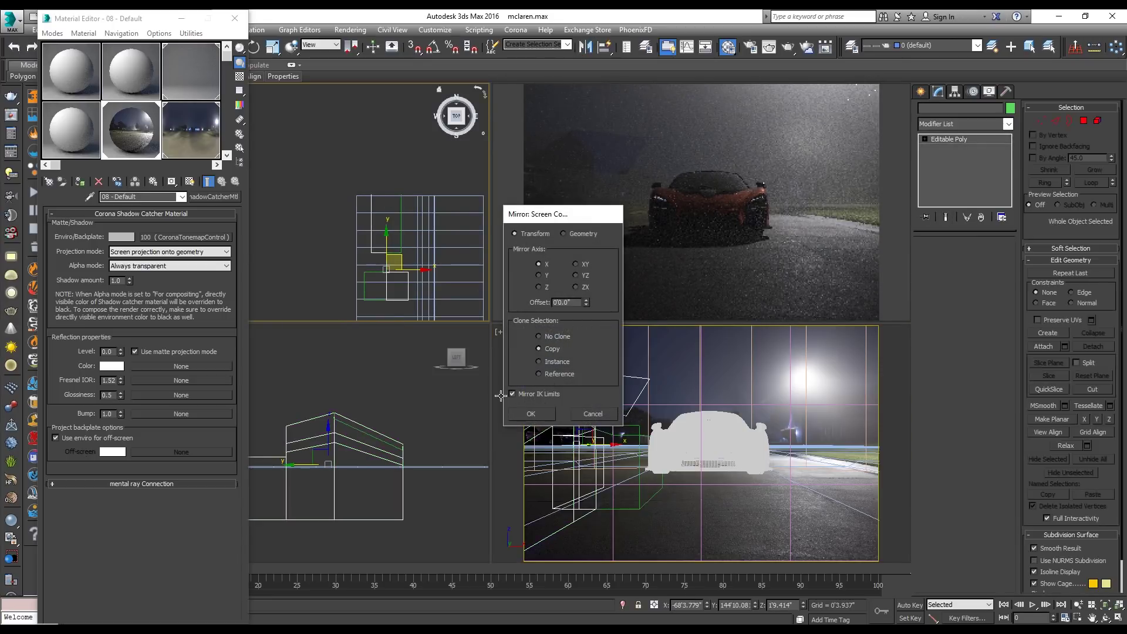
middle_click_drag(241, 251, 224, 248)
left_click_drag(330, 252, 404, 189)
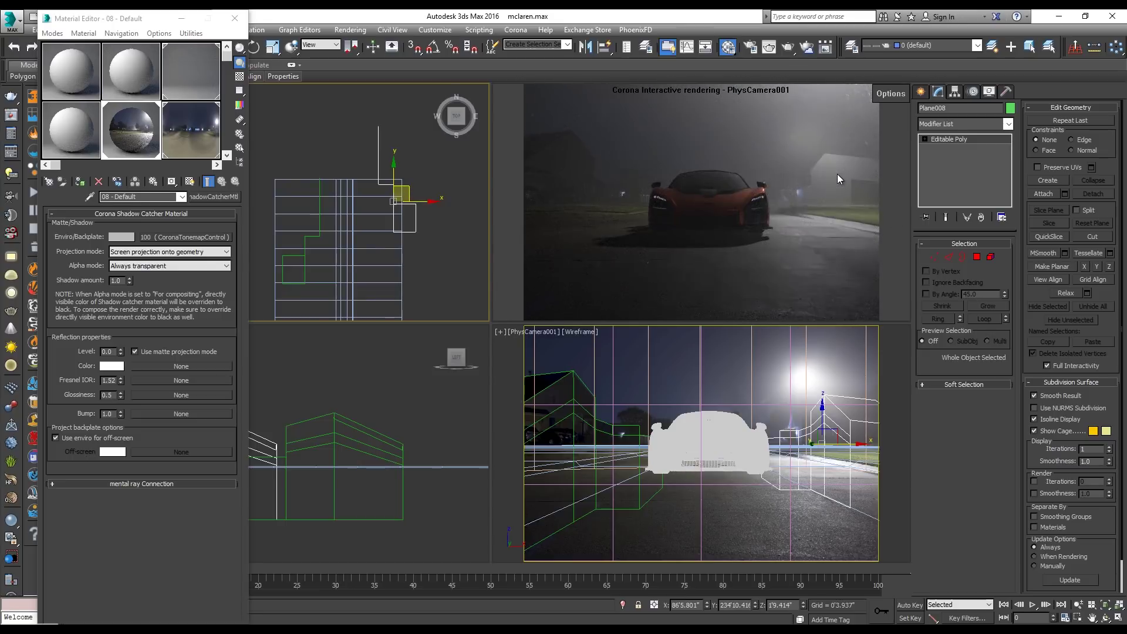
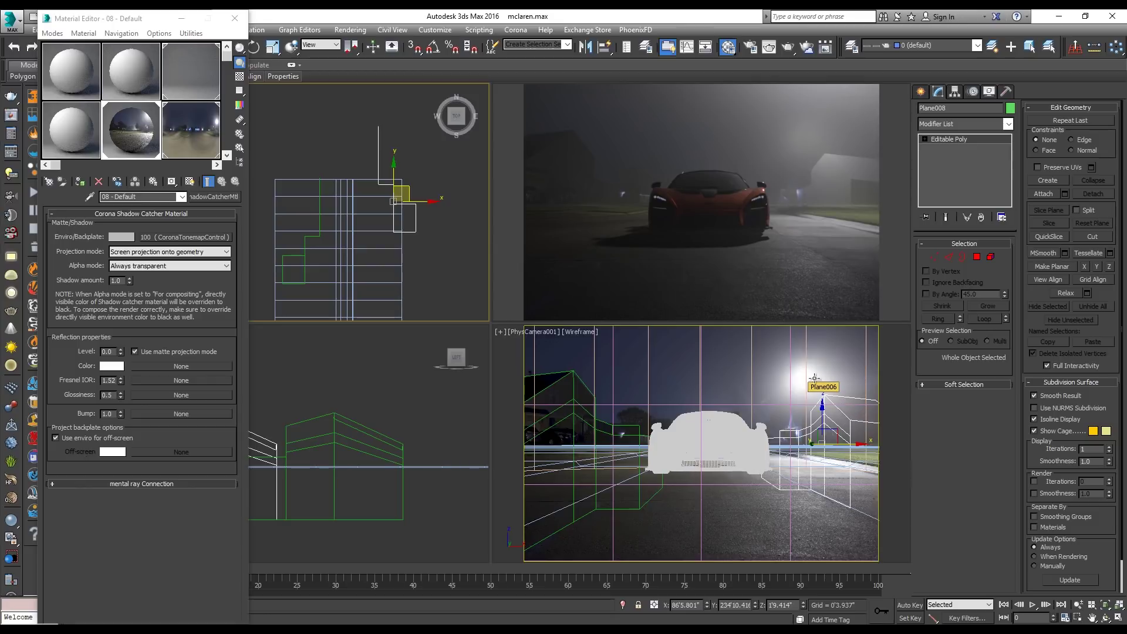
left_click(846, 444)
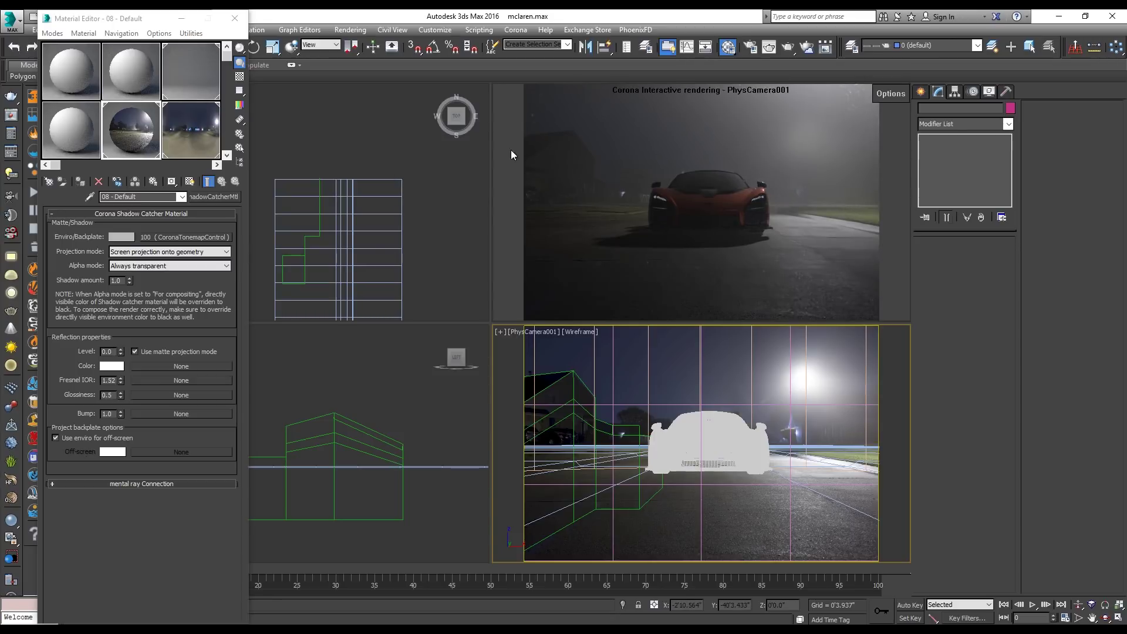
- Set the Corona volumetric material's absorption distance to 15'0.0" and its absorption color to a neutral value of 247
scroll(360, 203, "down", 4)
middle_click_drag(369, 197, 362, 208)
scroll(361, 209, "down", 3)
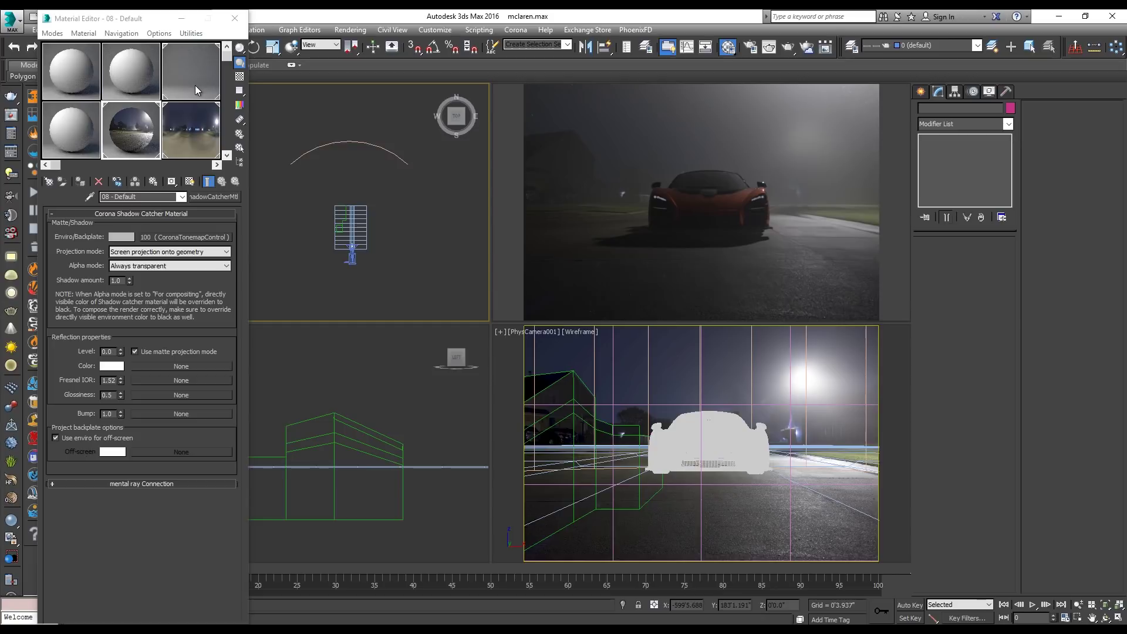
left_click(178, 113)
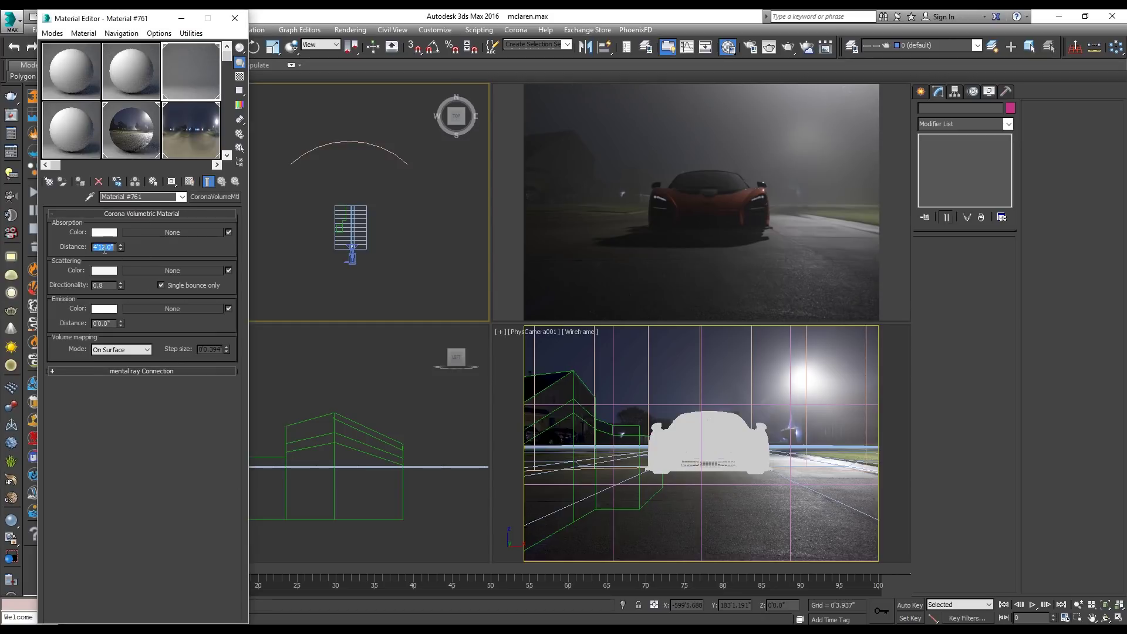
type("150")
key("Return")
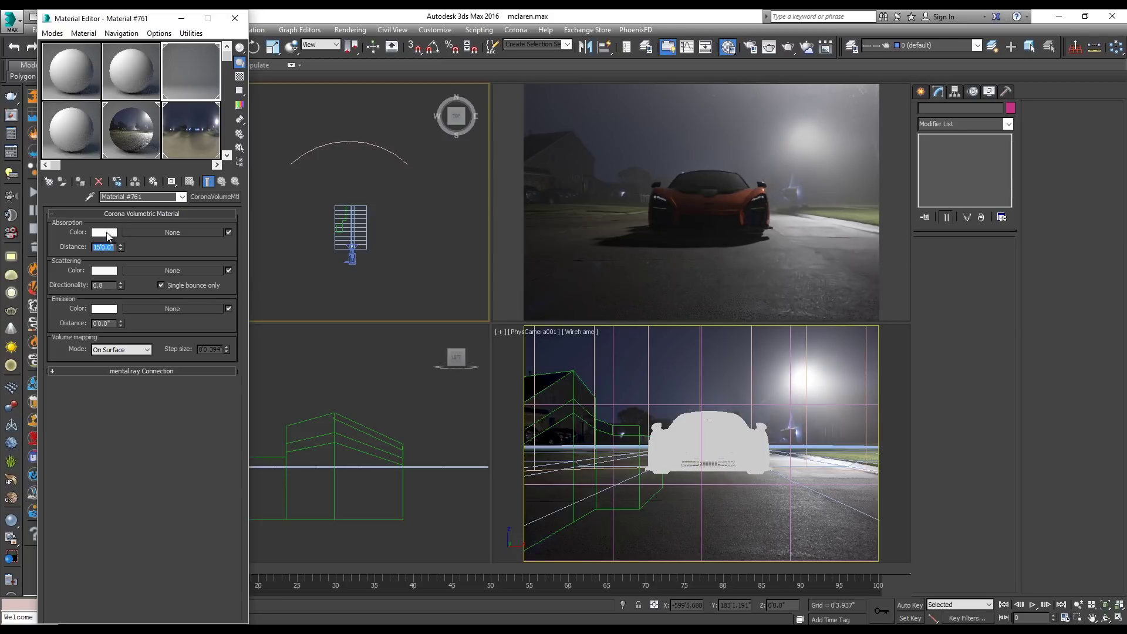
left_click(107, 234)
left_click_drag(455, 148, 453, 151)
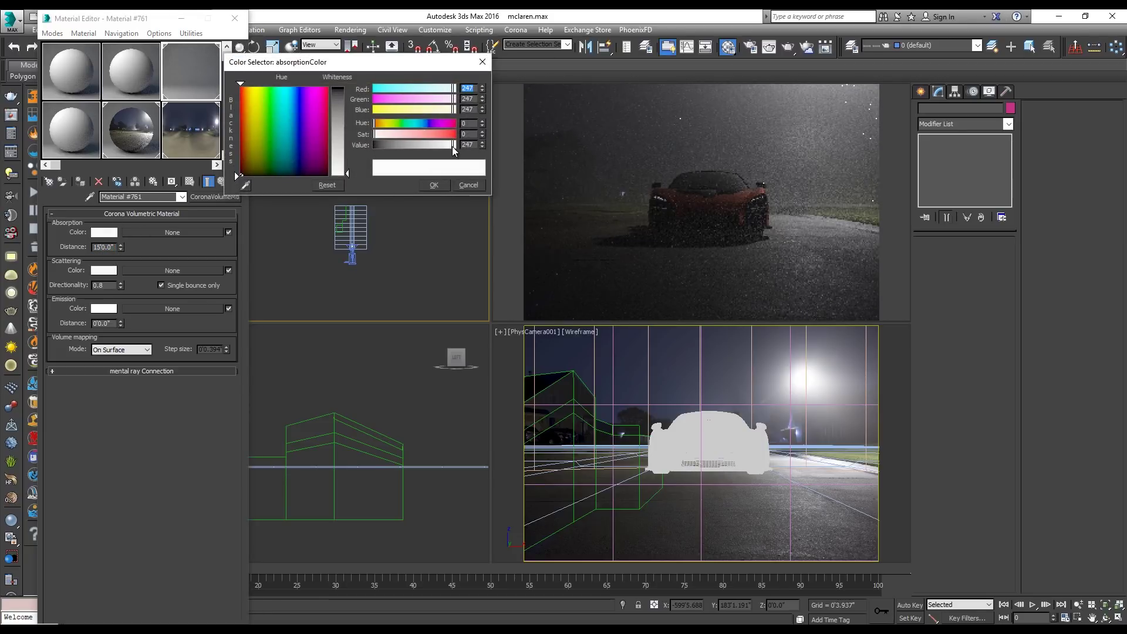
left_click(442, 187)
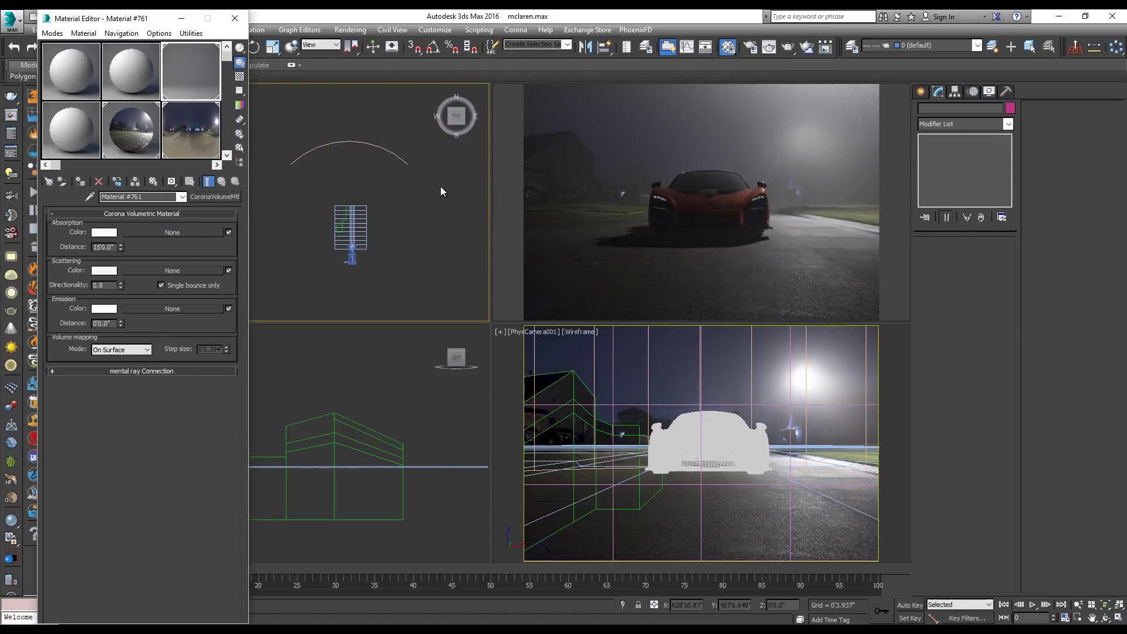
- Try black as the volumetric material's scattering color, then set it to pure white with a value of 255
left_click(100, 270)
left_click_drag(449, 143, 365, 147)
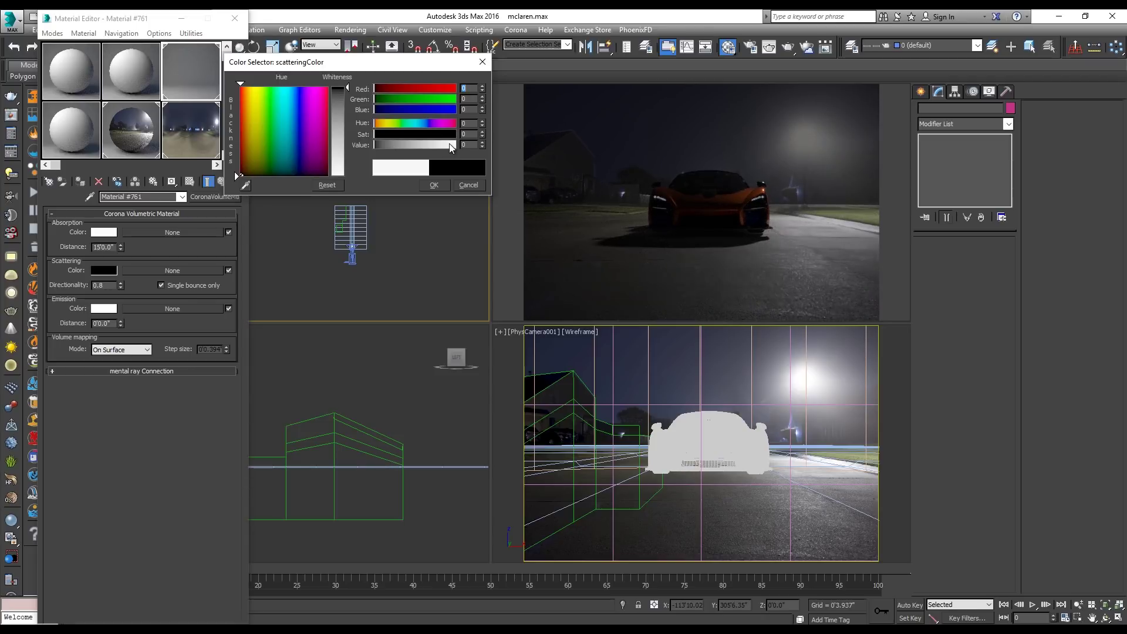
left_click_drag(450, 148, 486, 150)
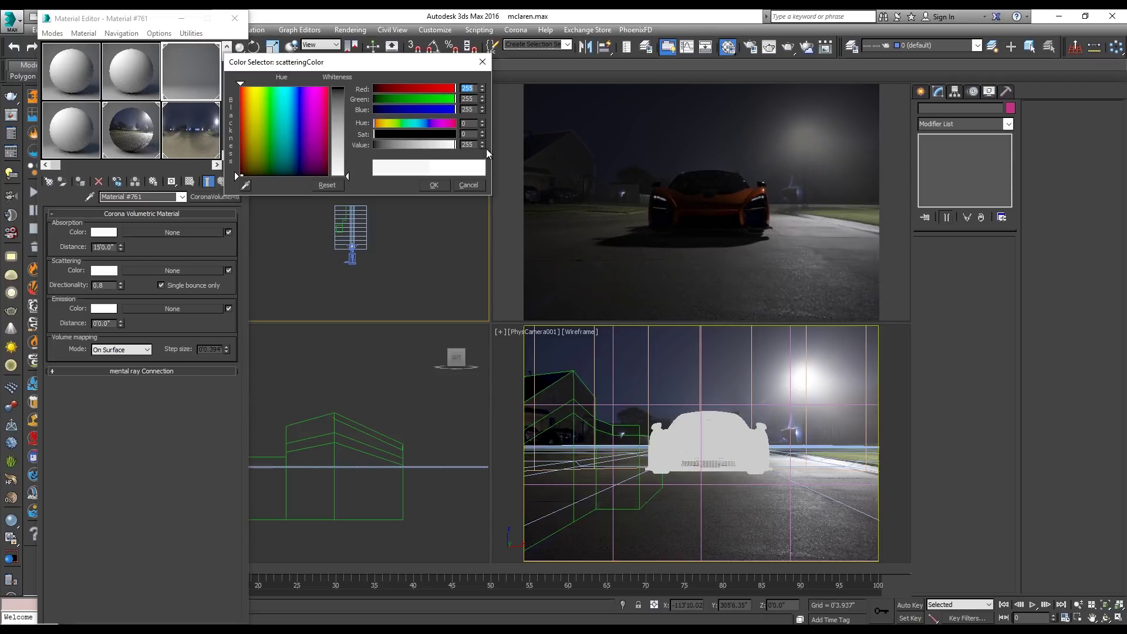
left_click(438, 185)
- Lower the volumetric material's absorption color to a neutral value of 245
left_click(104, 233)
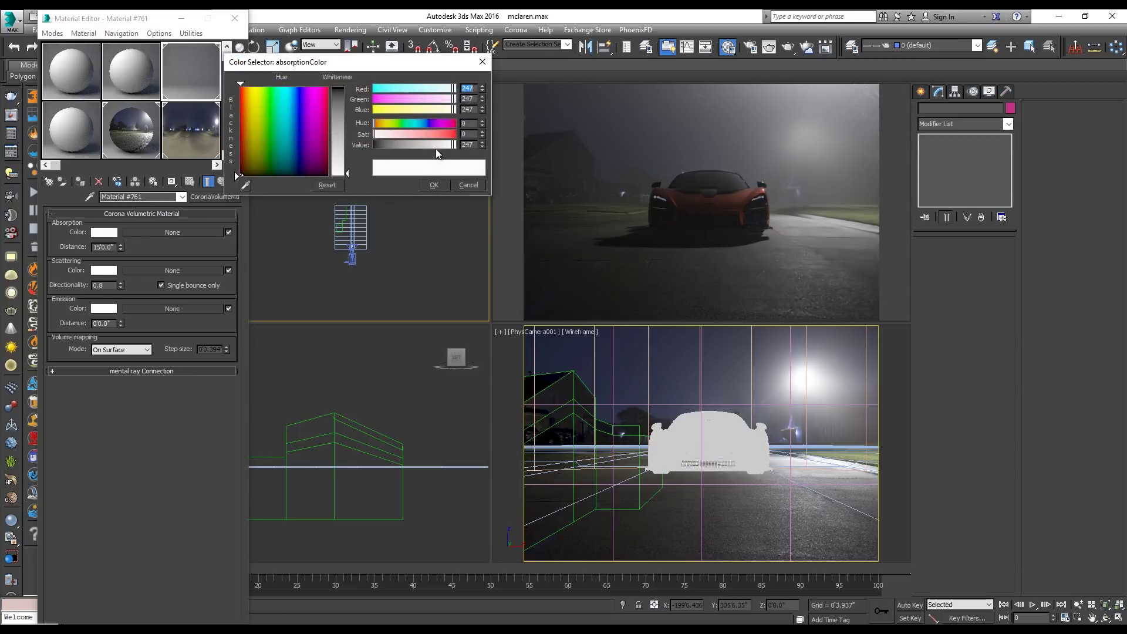
left_click_drag(448, 145, 451, 145)
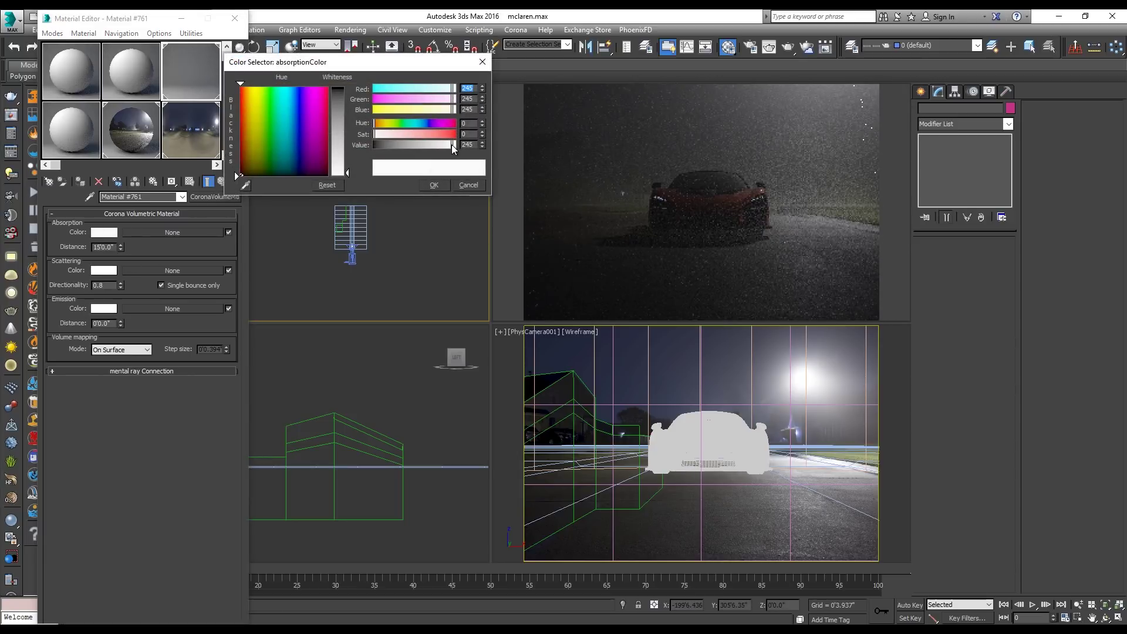
left_click(444, 184)
- Set the volumetric material's absorption distance to 25'0.0"
double_click(108, 247)
type("3")
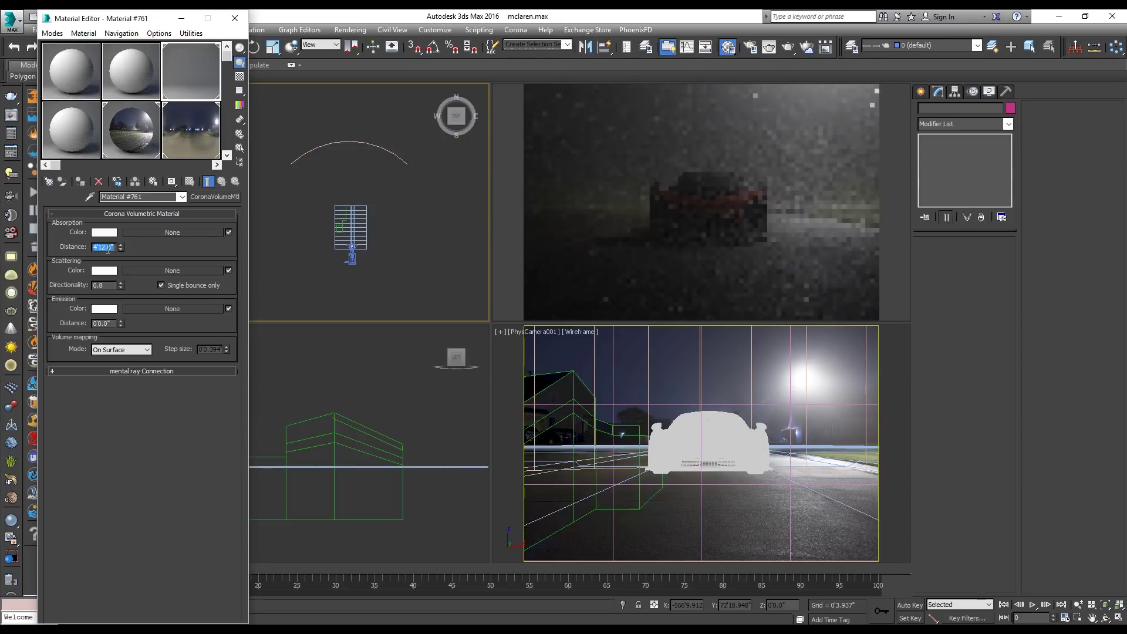
type("50")
key("Return")
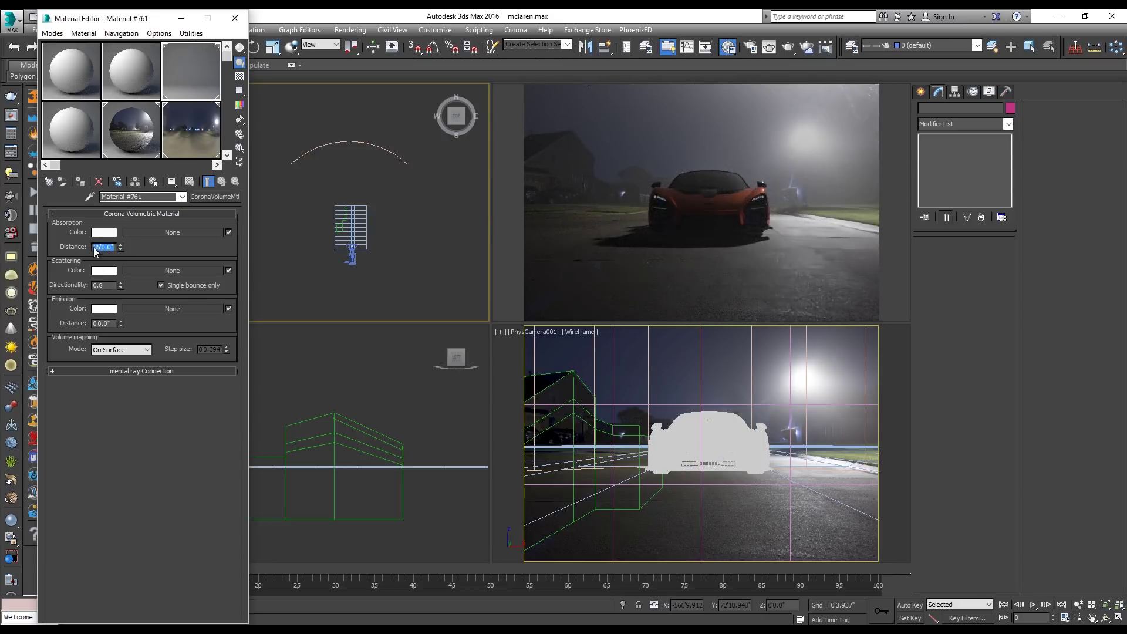
- Lower the volumetric material's absorption color to a neutral value of 242 and close the Material Editor
left_click(104, 232)
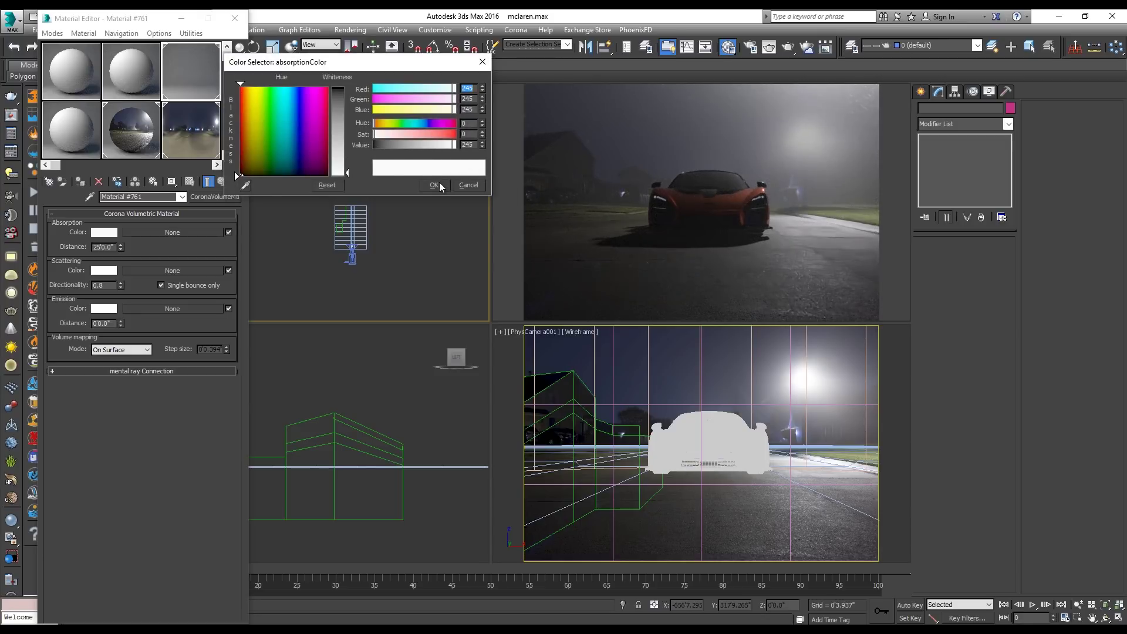
left_click_drag(453, 145, 452, 151)
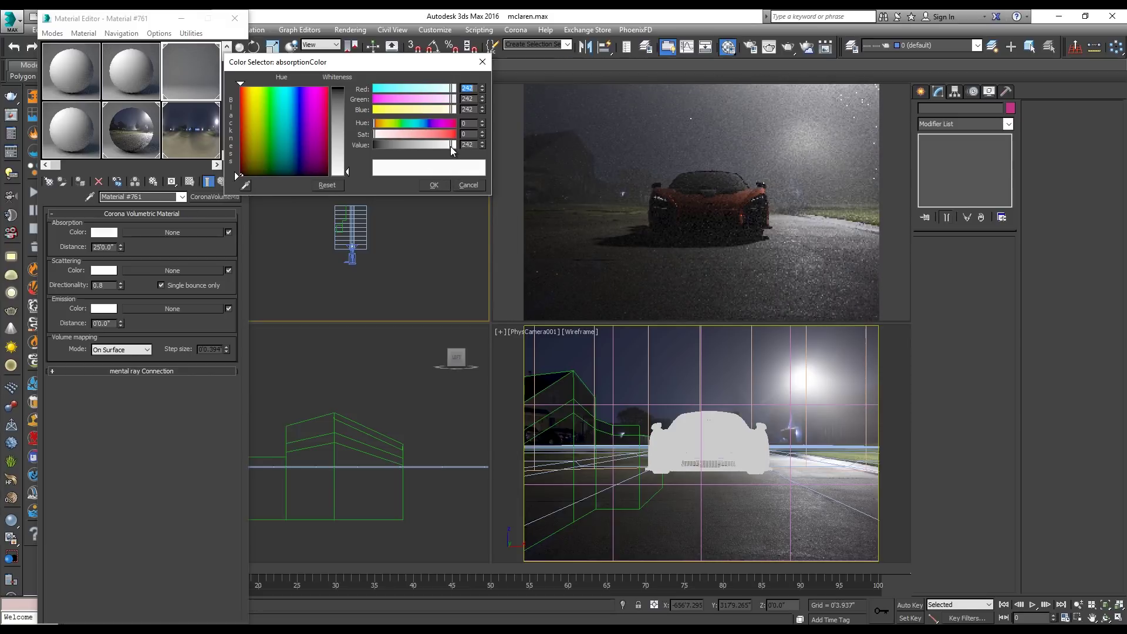
left_click(438, 185)
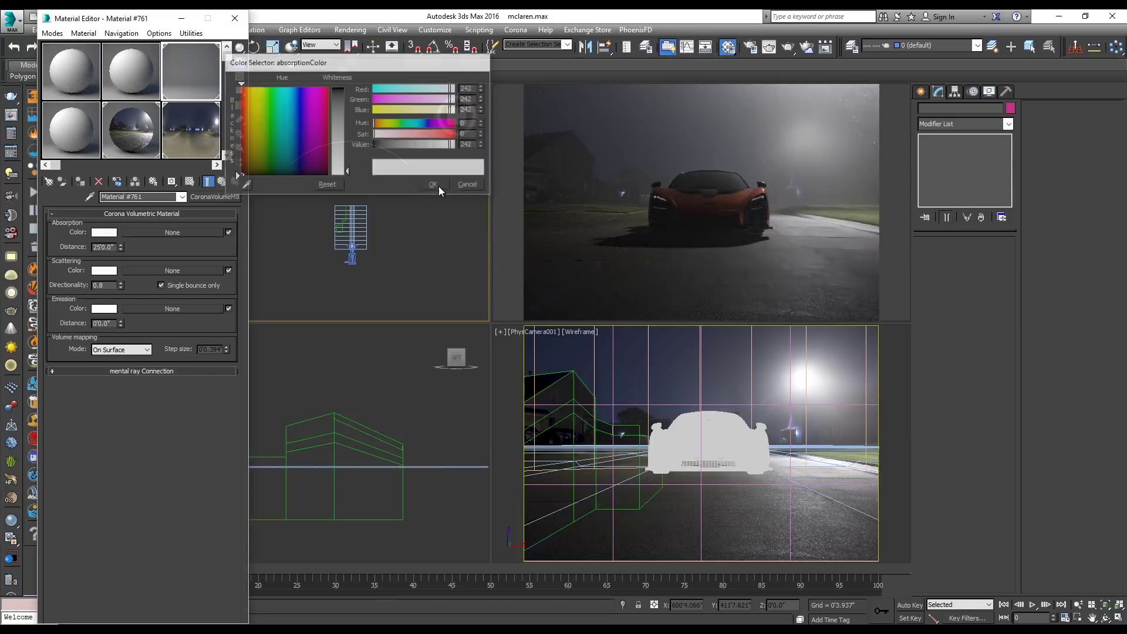
left_click(235, 18)
- Draw a straight horizontal line spline in the left view, running from behind the car past its front to the camera
scroll(330, 258, "up", 4)
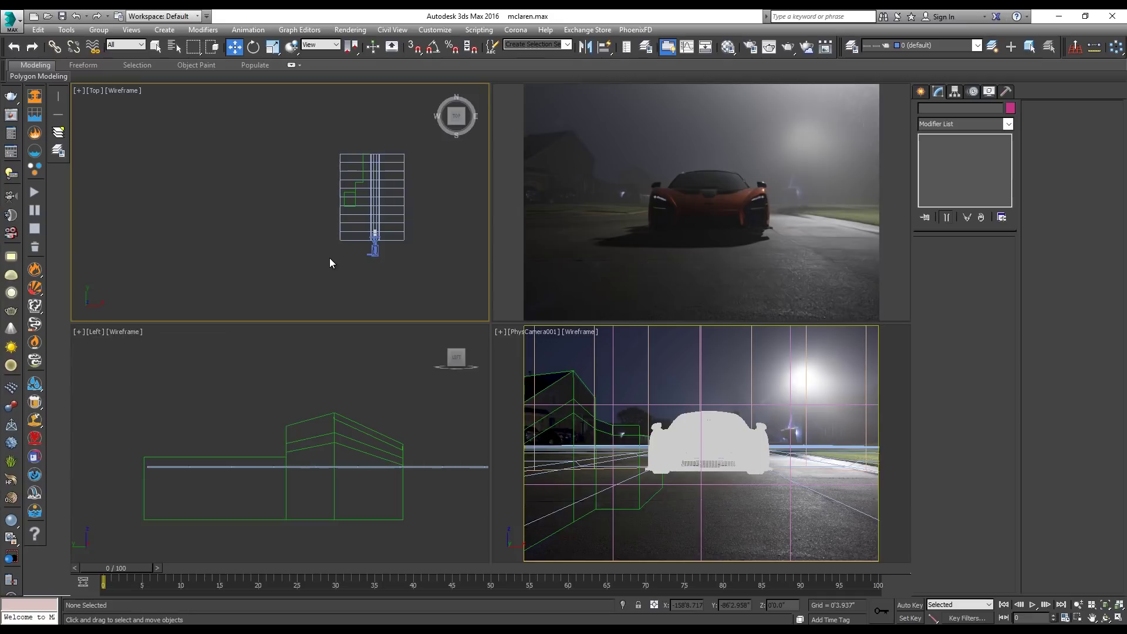
middle_click_drag(337, 228, 283, 213)
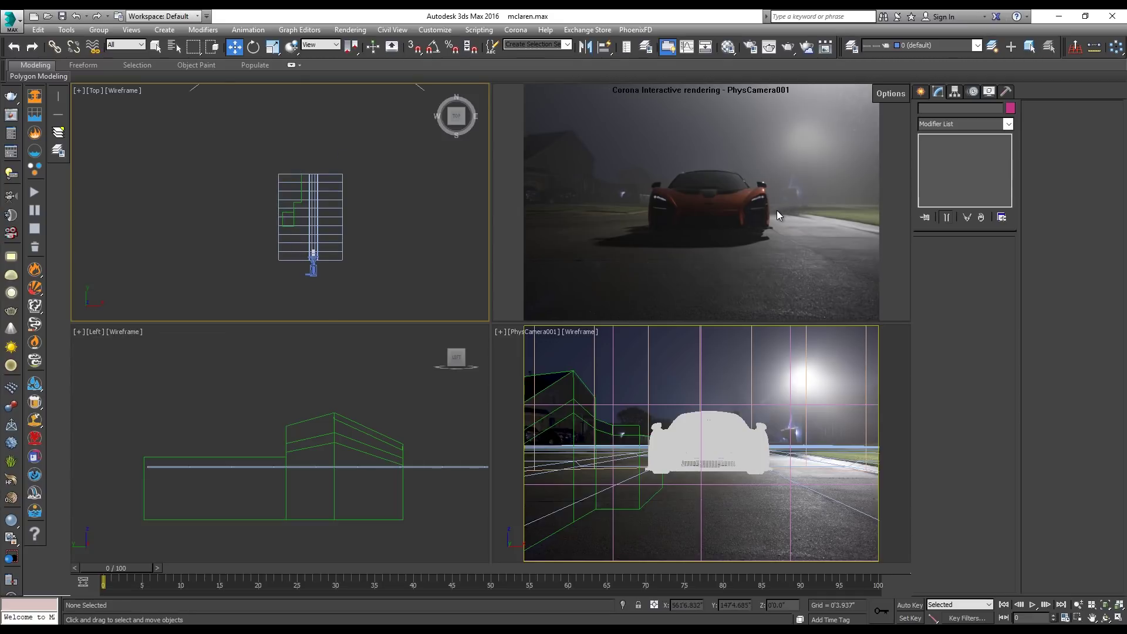
left_click(737, 378)
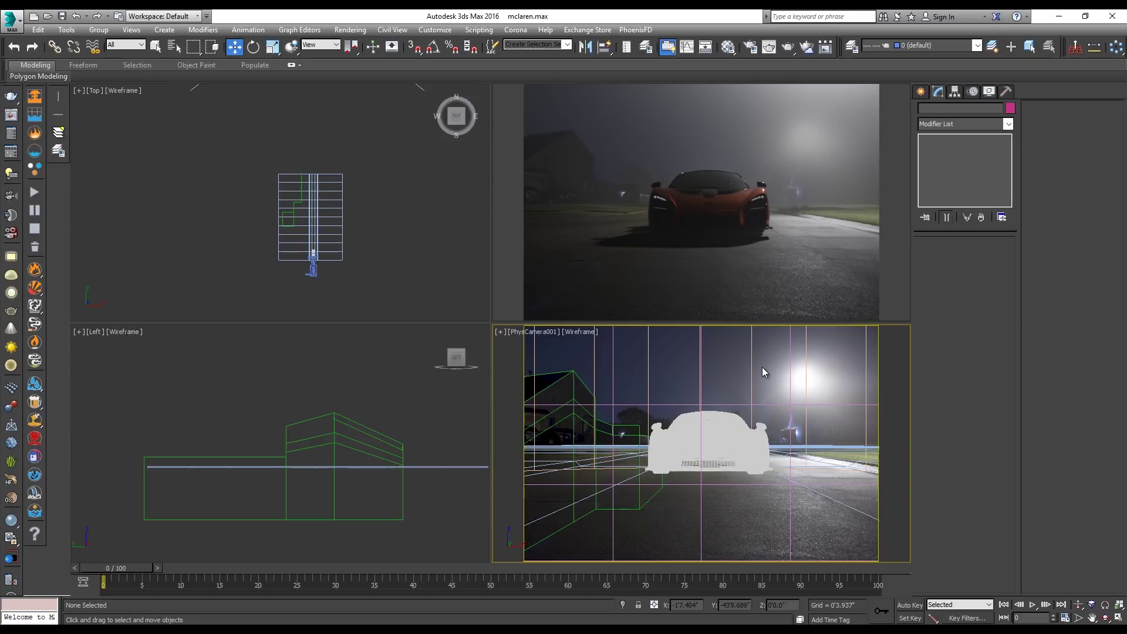
left_click(920, 92)
left_click(946, 177)
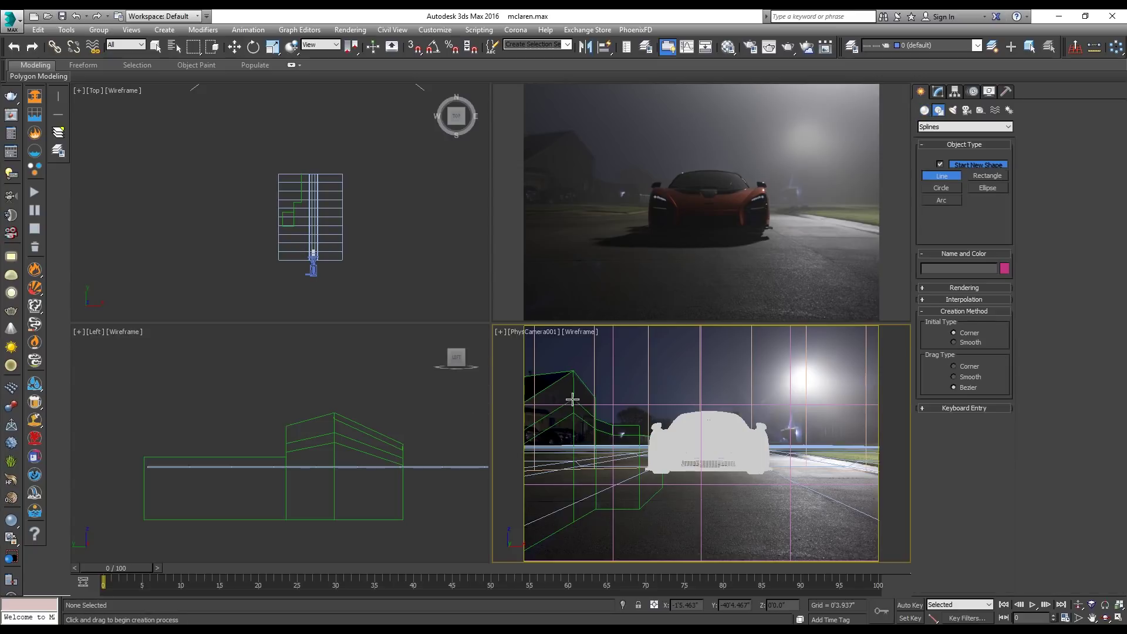
scroll(301, 456, "down", 3)
scroll(301, 455, "up", 3)
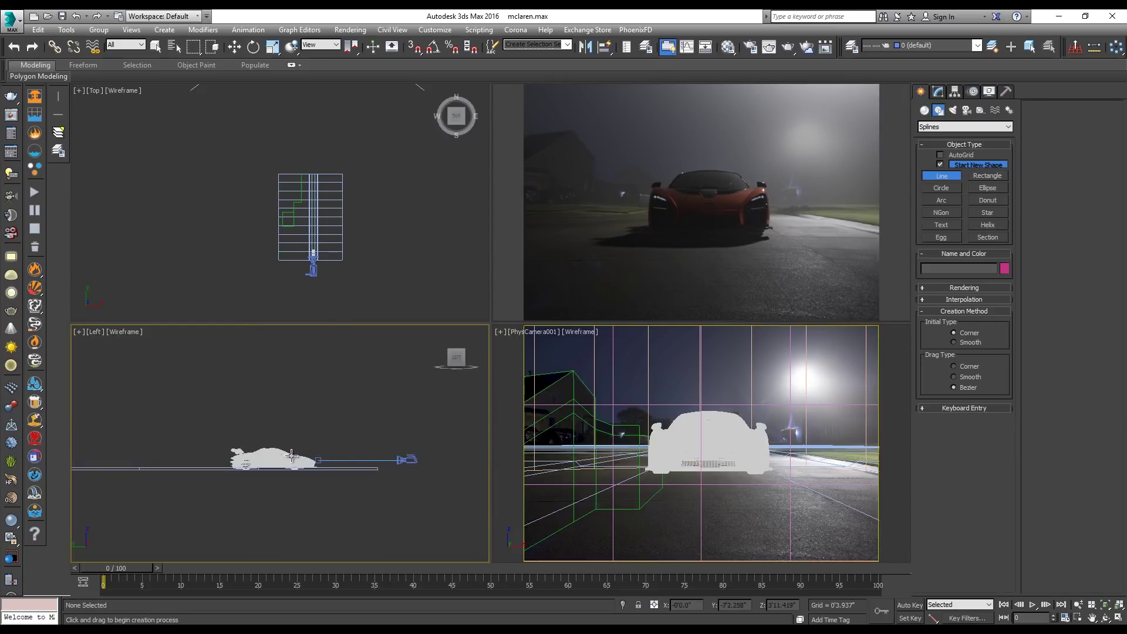
left_click(193, 459)
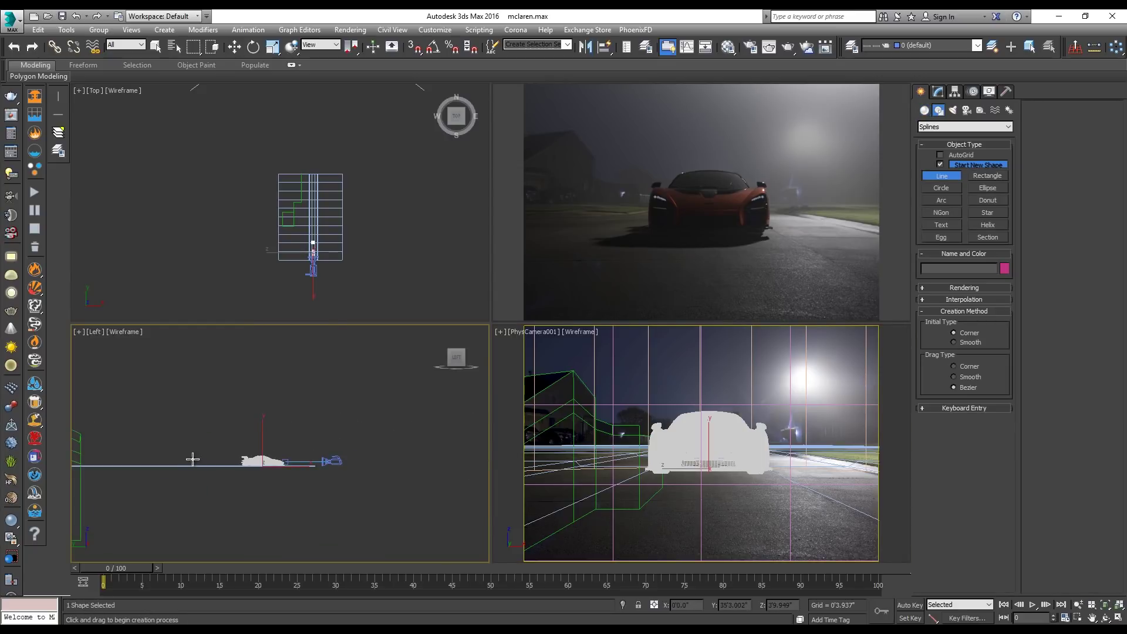
left_click(339, 459)
right_click(344, 461)
right_click(341, 472)
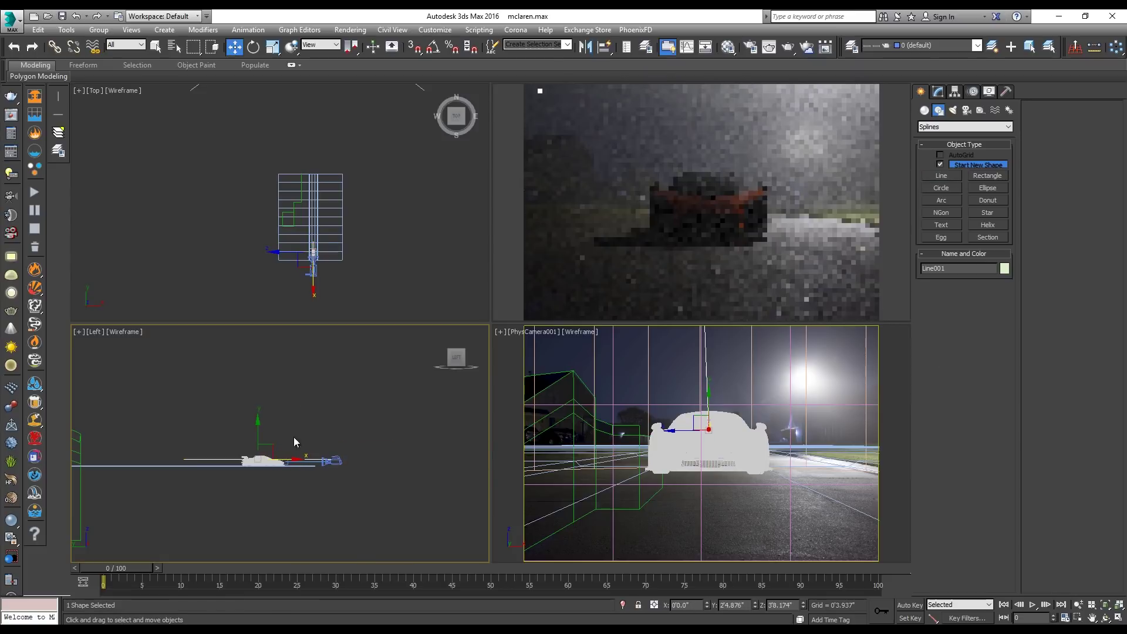
- Move the line about 6'5" along negative X in the top view so it runs beside the car
scroll(296, 264, "up", 5)
scroll(357, 204, "up", 3)
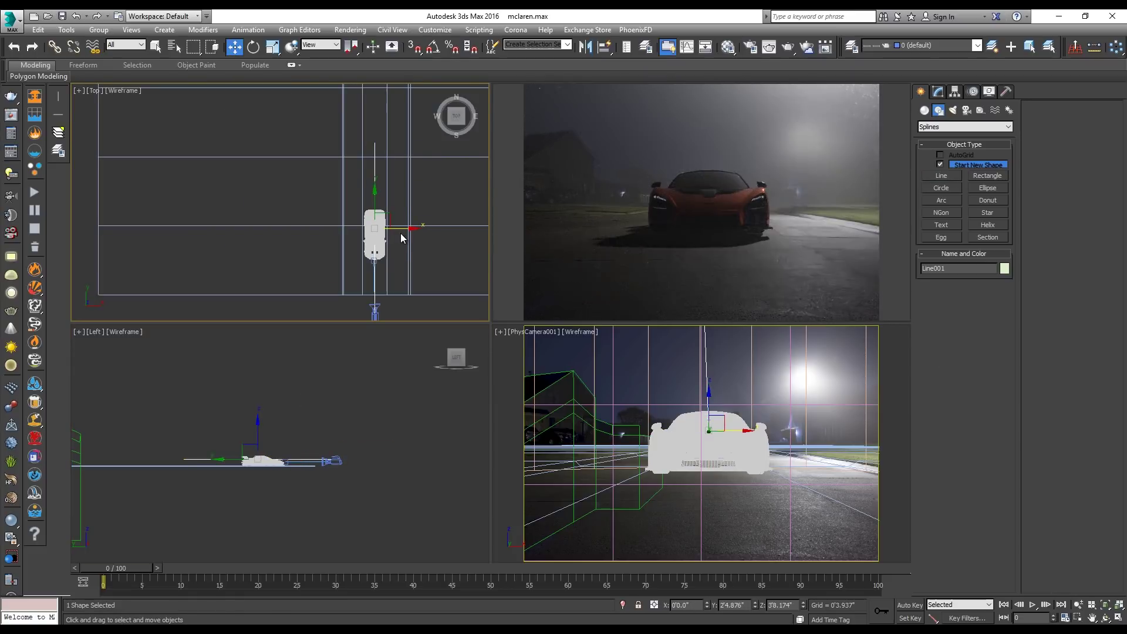
left_click_drag(401, 230, 386, 230)
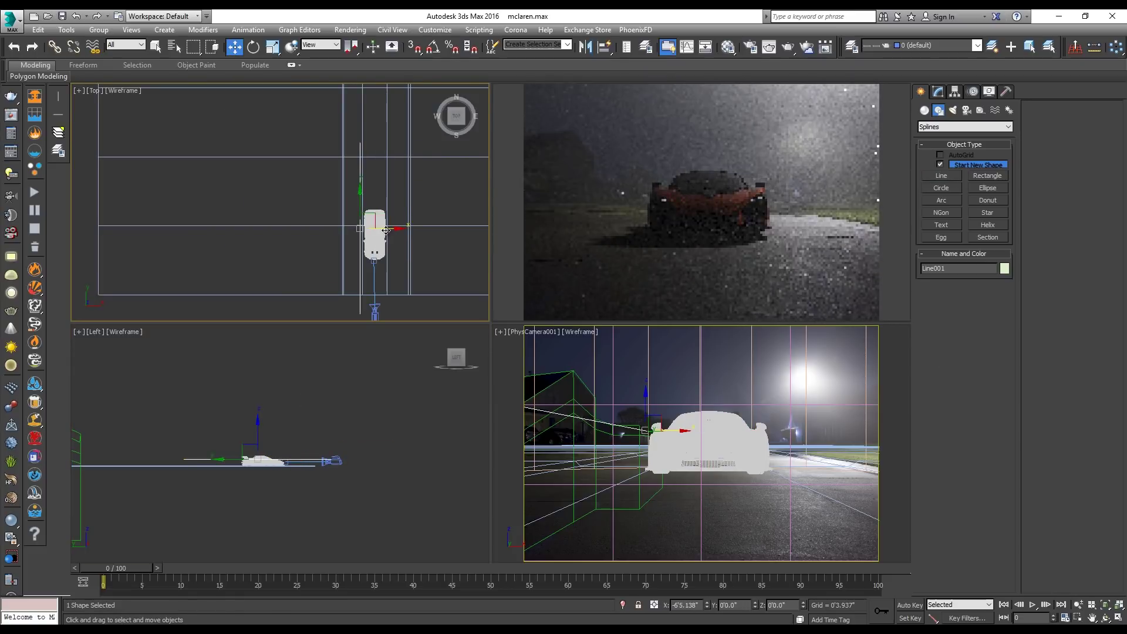
- Set the line's radial rendering thickness to 0'1.22" and lower the line to a height of about 2'10.8" in the camera view
right_click(223, 440)
left_click(938, 91)
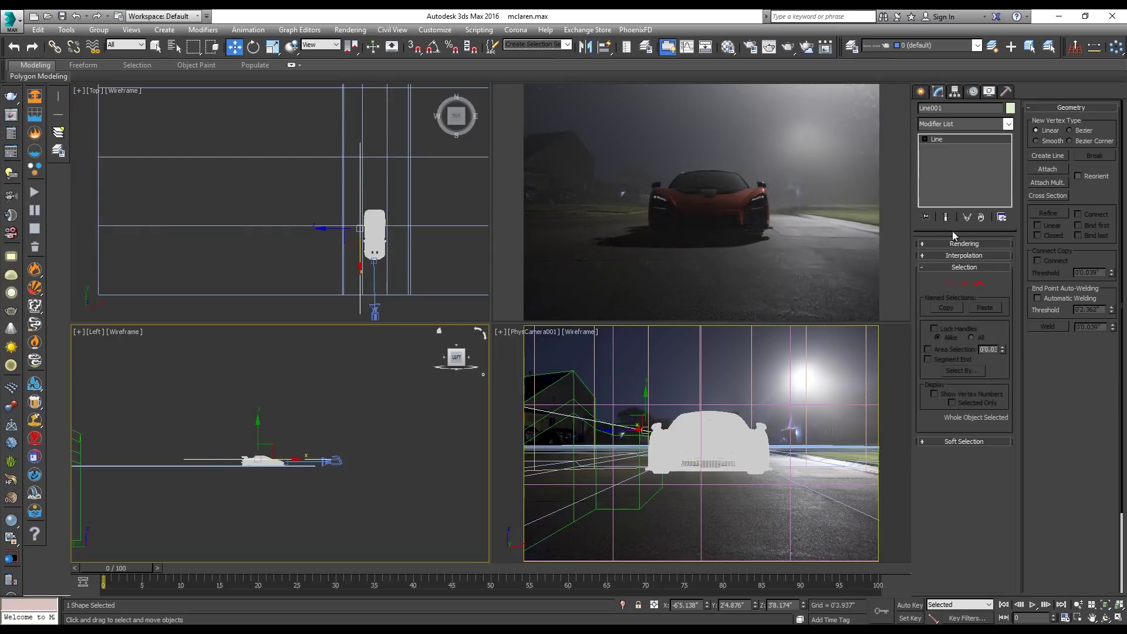
left_click(968, 244)
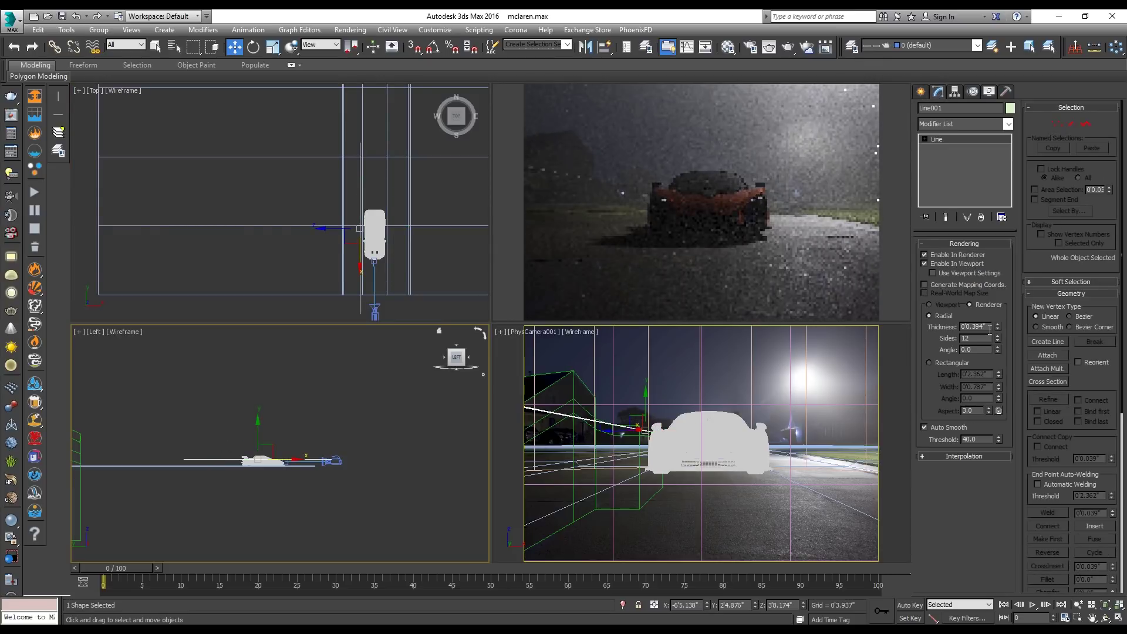
left_click_drag(1000, 260, 1002, 234)
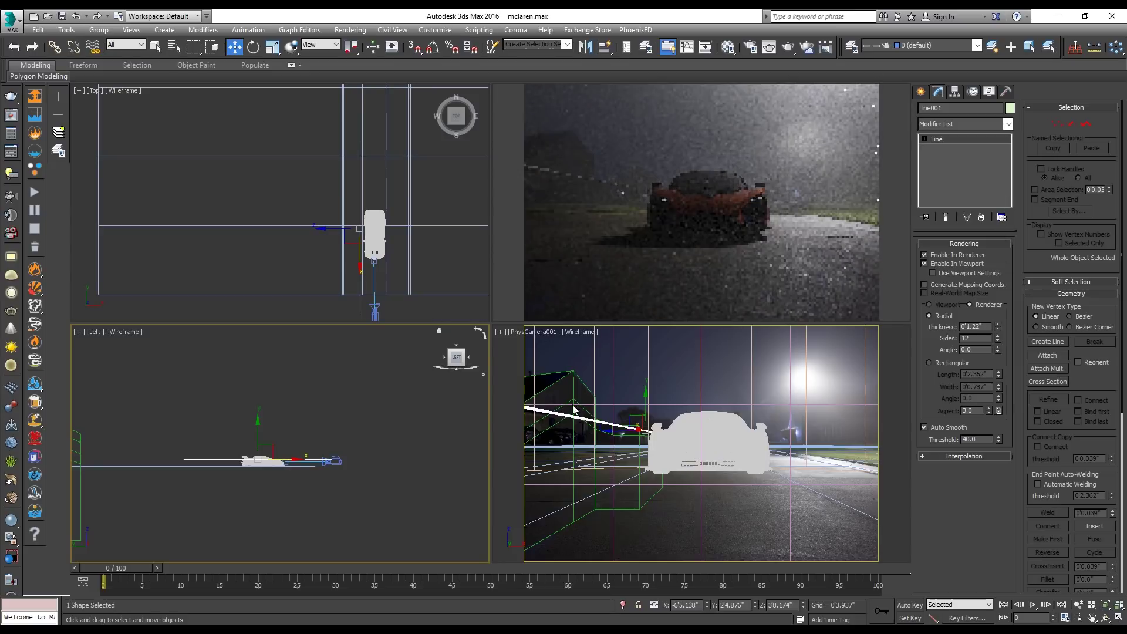
left_click(647, 399)
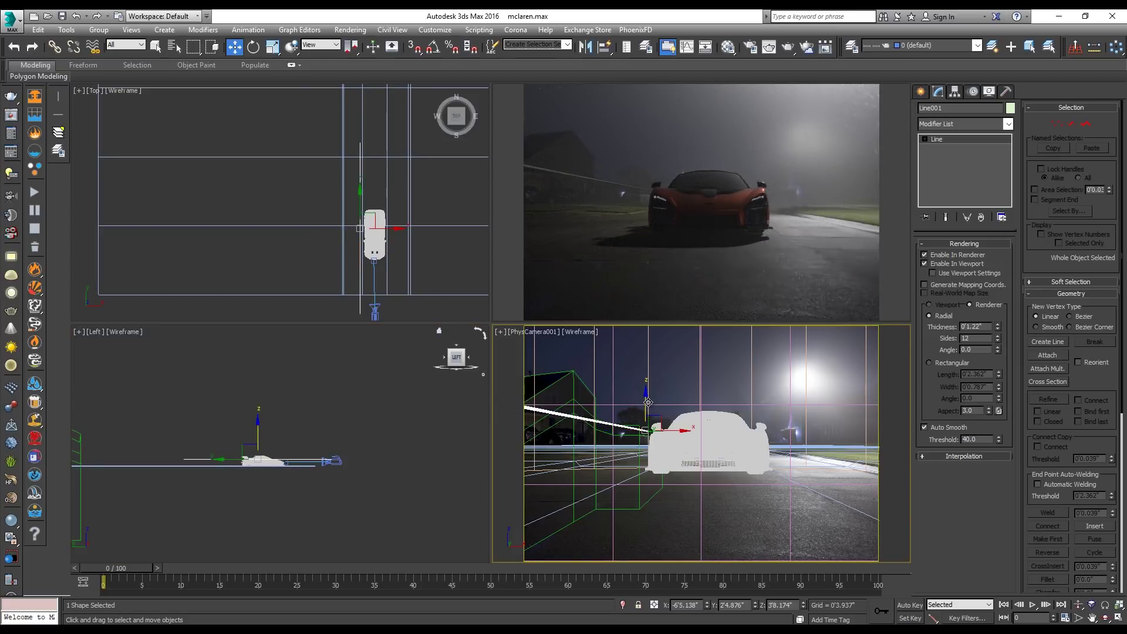
left_click_drag(647, 401, 648, 408)
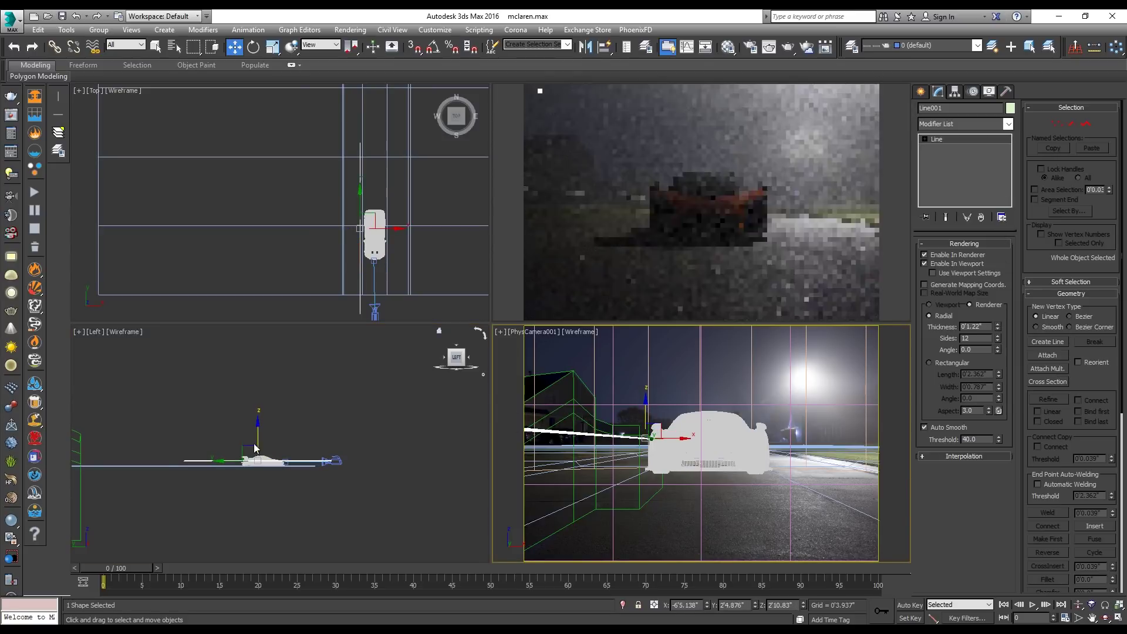
- Add an Edit Poly modifier to the line beside the car
scroll(256, 449, "up", 3)
scroll(432, 499, "up", 4)
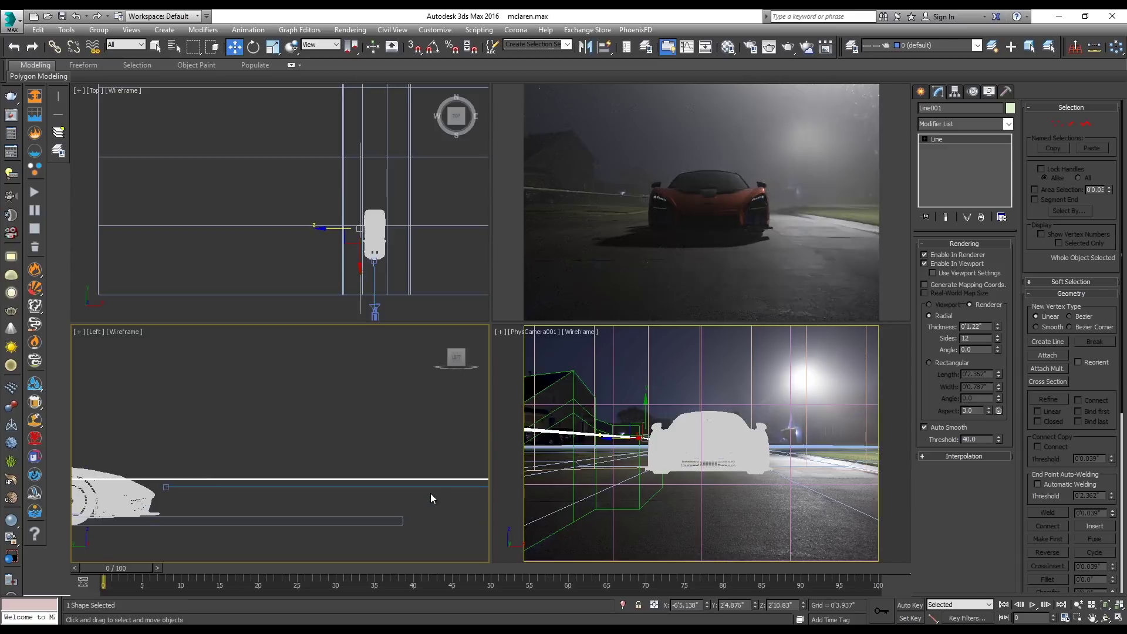
left_click(961, 121)
left_click(941, 164)
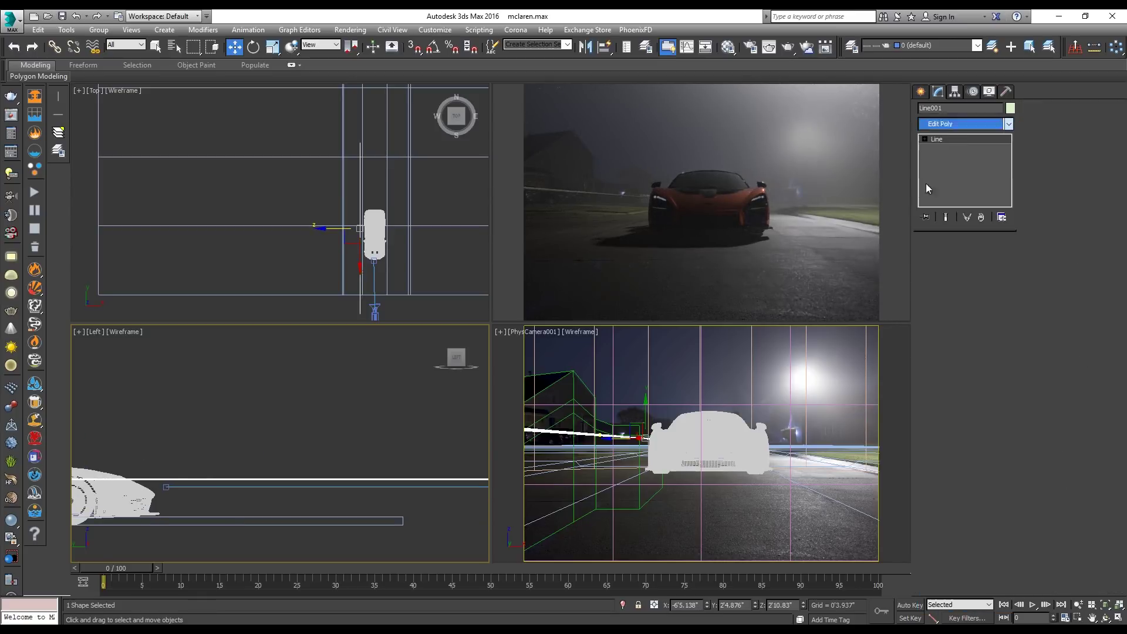
- Subdivide the line's mesh by connecting all of its edges with 100 segments, and leave edge editing
scroll(330, 435, "down", 2)
key("2")
key("ctrl+a")
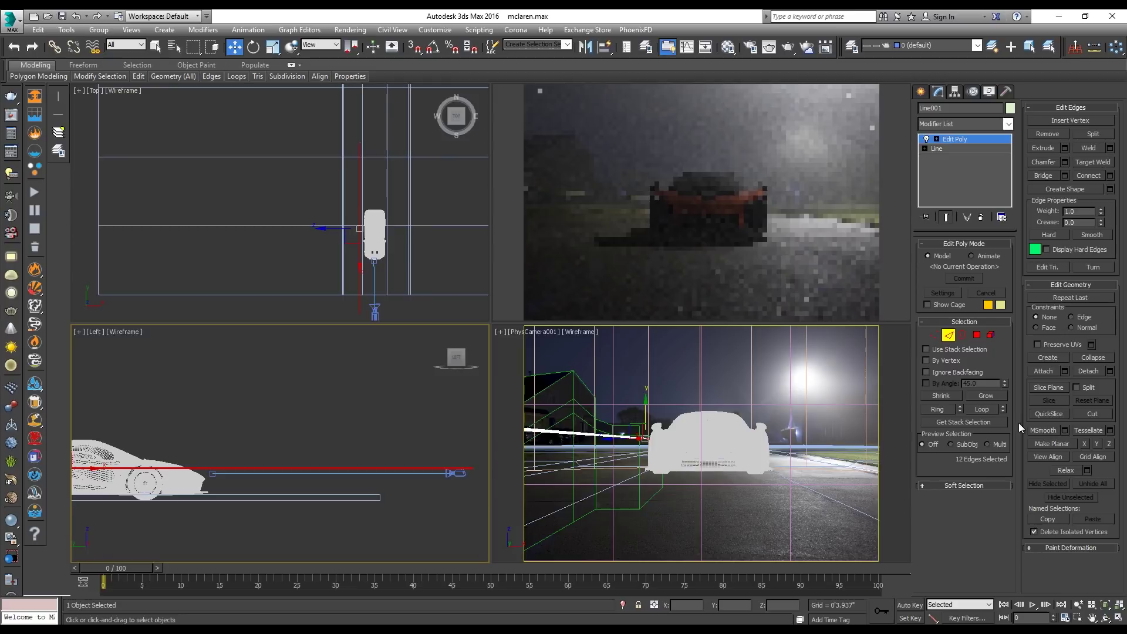
left_click(1110, 175)
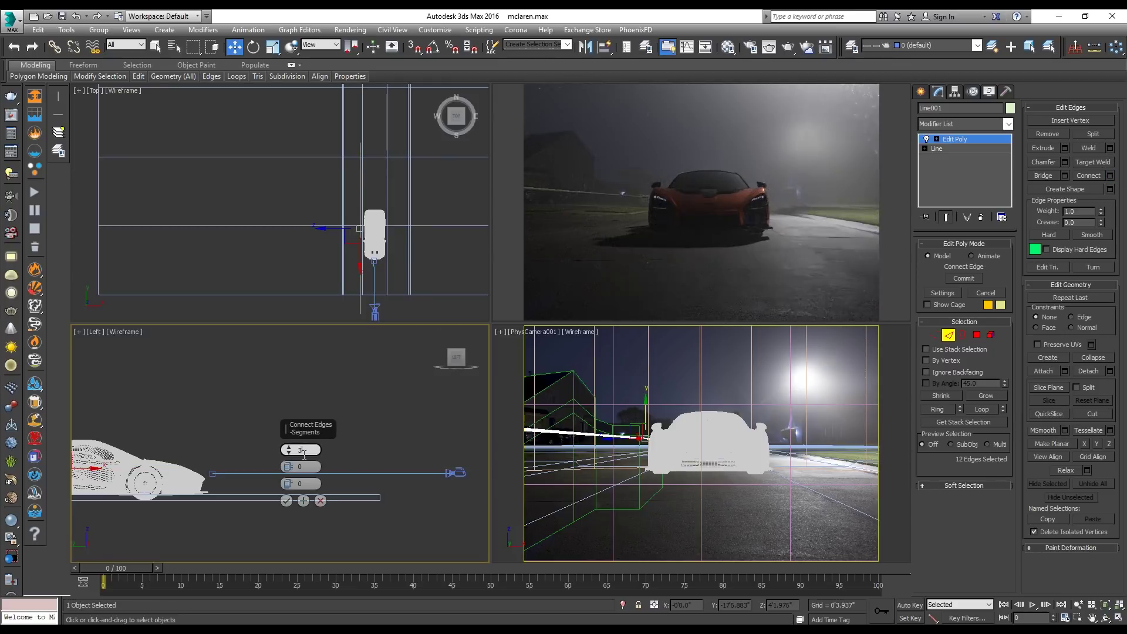
type("0")
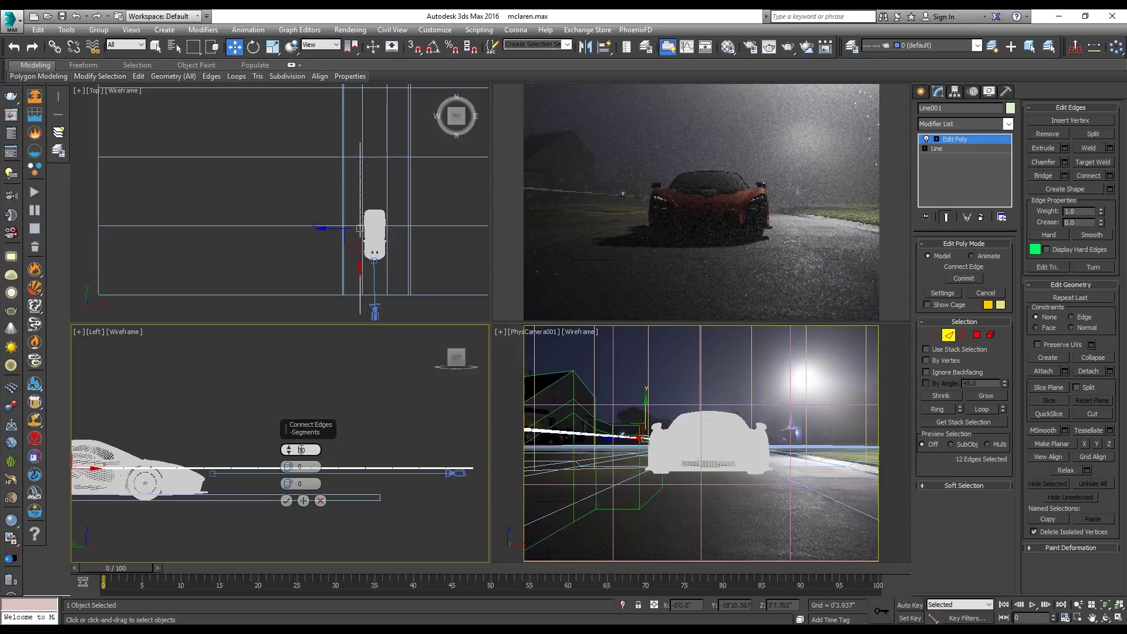
double_click(301, 450)
type("100")
left_click(287, 502)
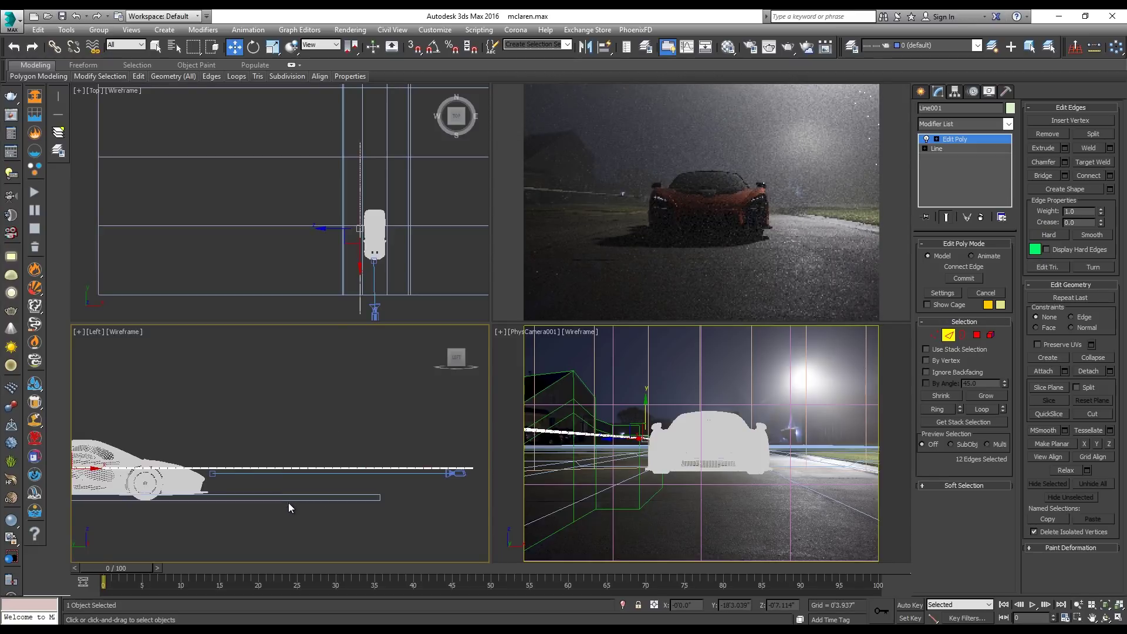
left_click(949, 334)
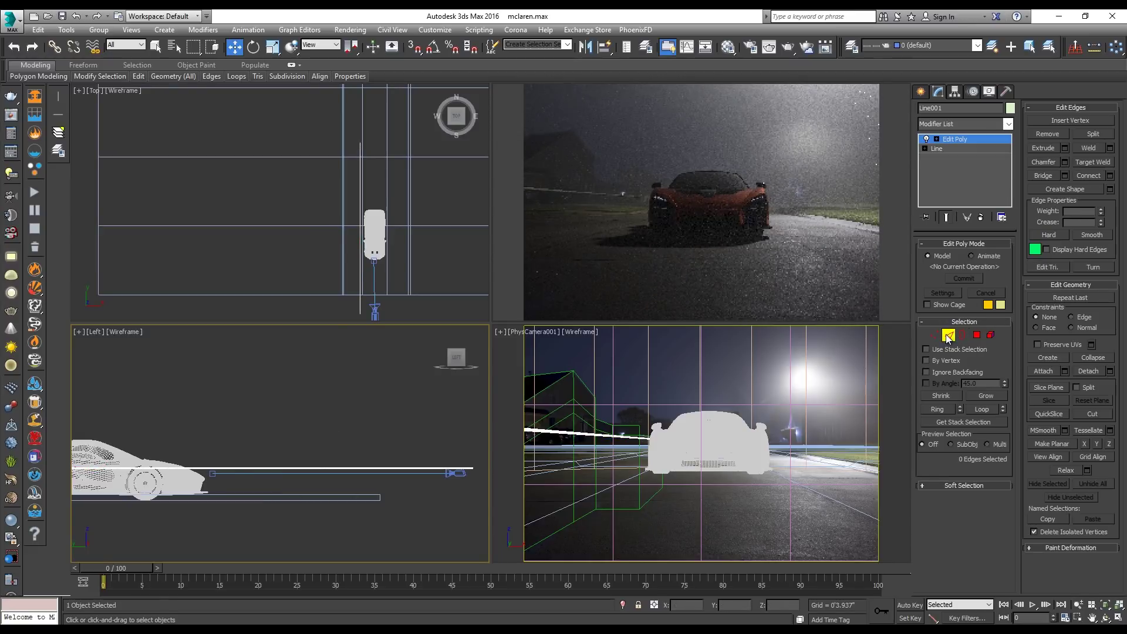
- Add a Noise modifier on top of the line's Edit Poly modifier
left_click(972, 123)
key("n")
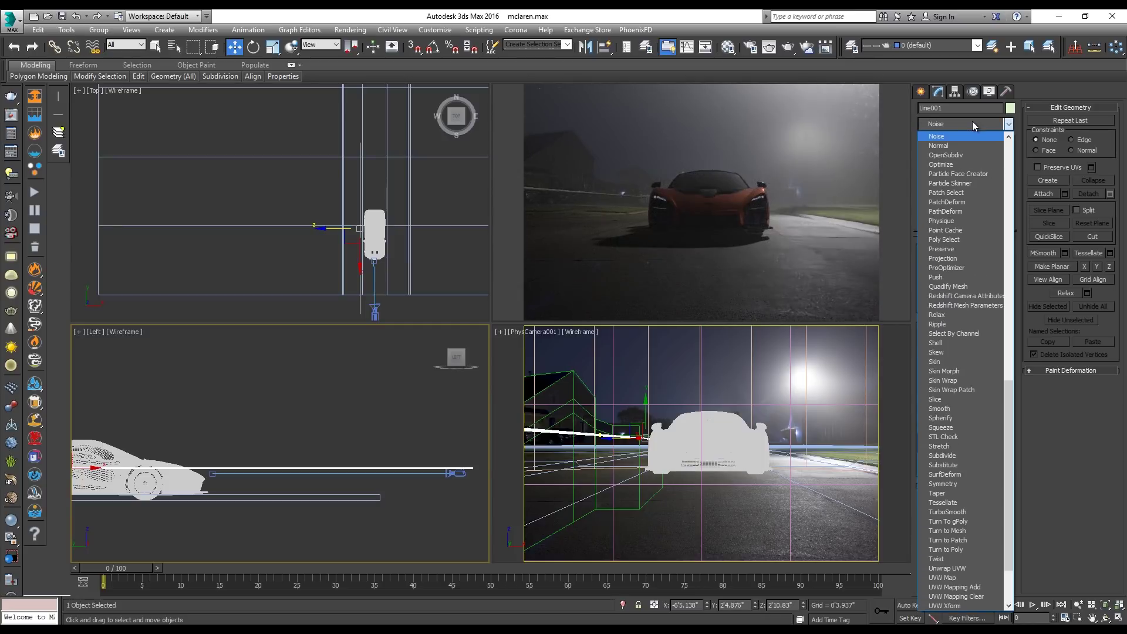
key("Return")
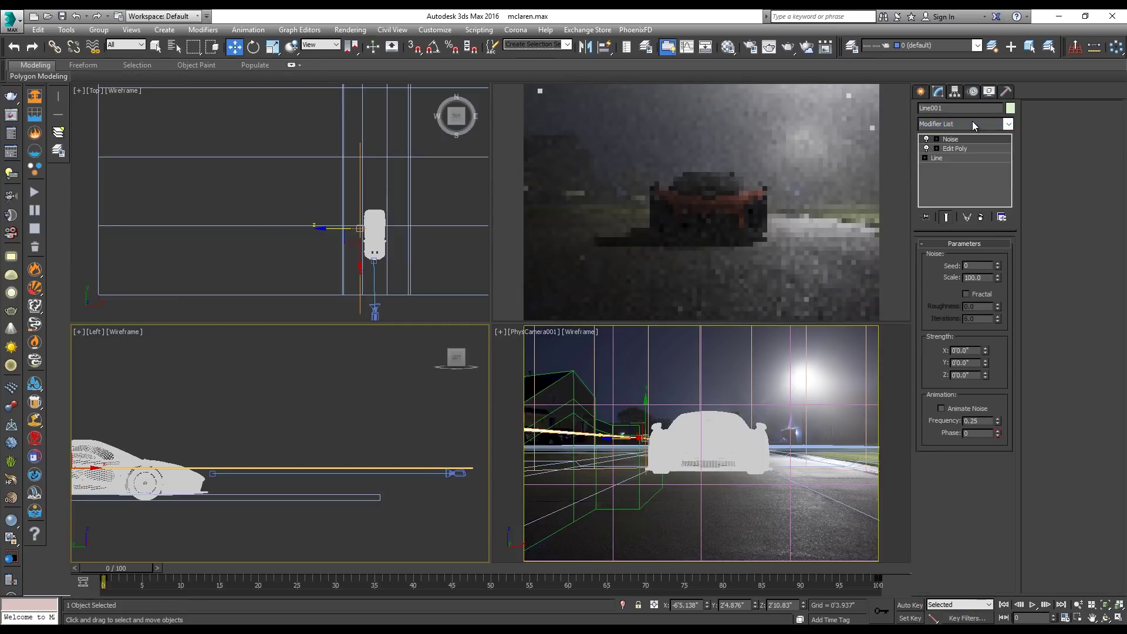
- Try a Noise strength of 4'12.0" along Z on the line and reset it to zero
left_click(966, 375)
type("60")
key("Return")
type("0")
key("Return")
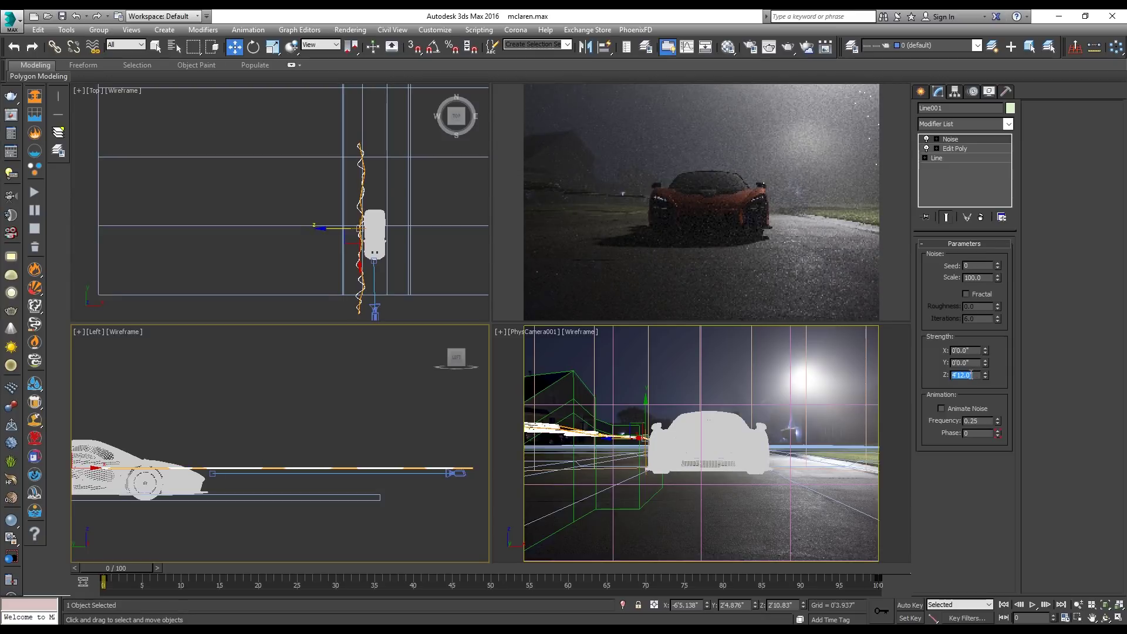
- Tune the line's Noise strength along Y to a subtle 0'1.2"
left_click(965, 363)
type("1")
key("Return")
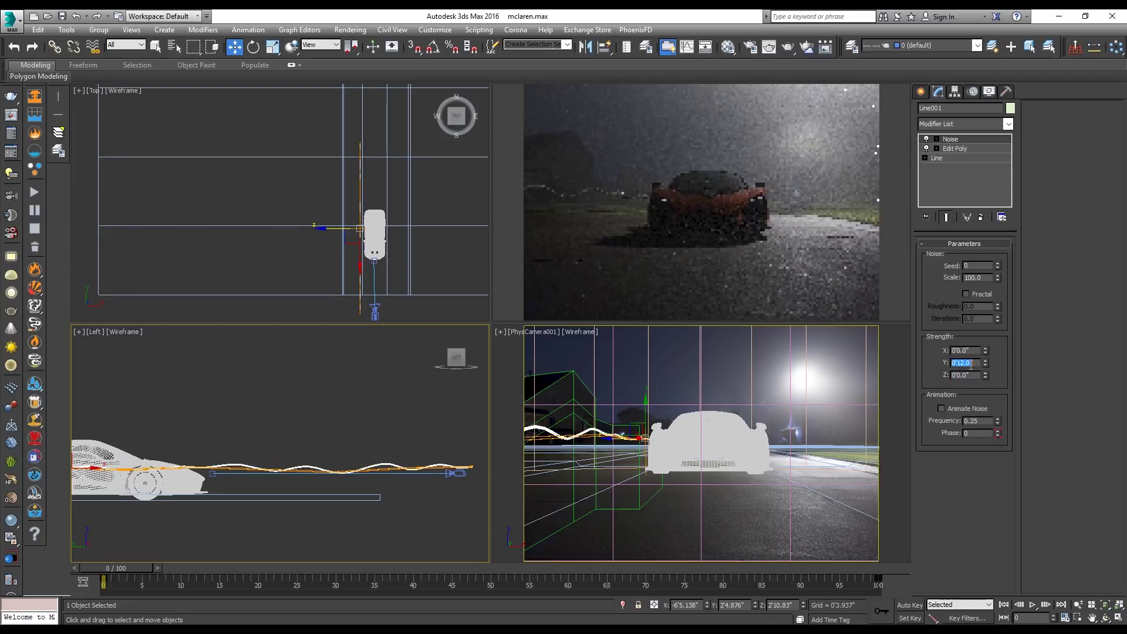
type(".1")
key("Return")
type(".2")
key("Return")
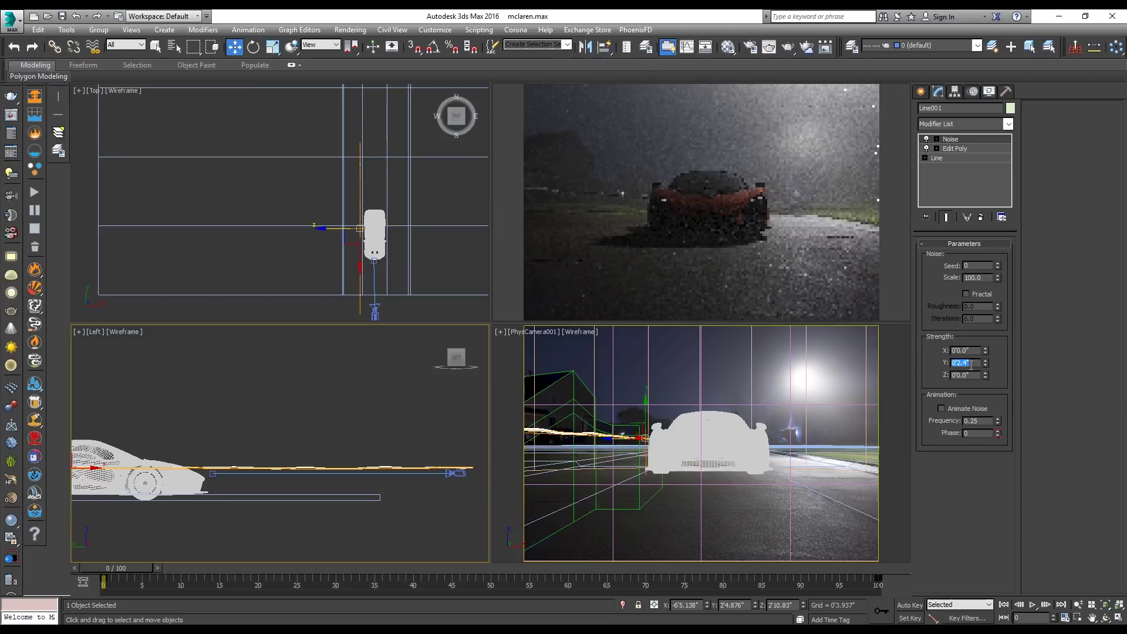
type(".1")
key("Return")
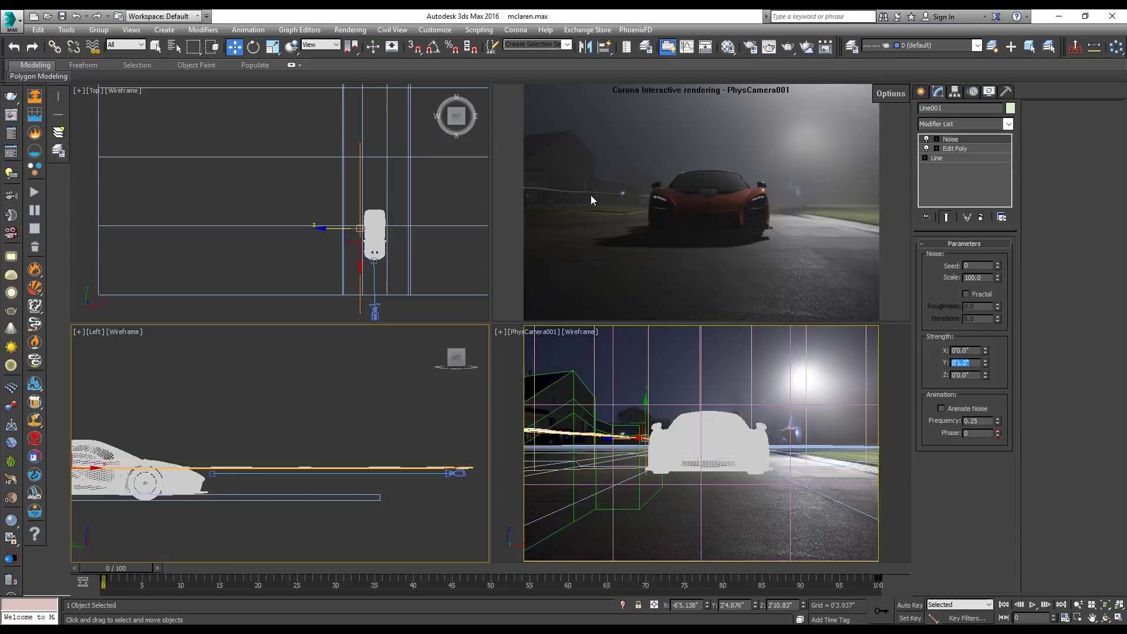
- Move the line in the top view away from the camera, to about X -7'7.6" and Y 9'10.05"
right_click(333, 186)
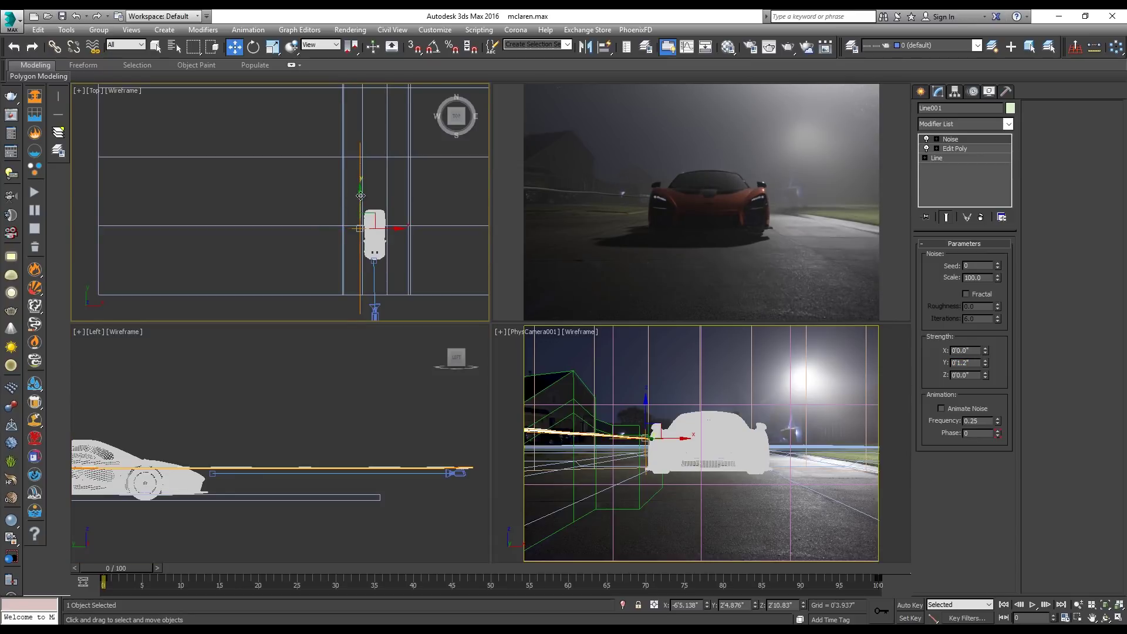
left_click_drag(361, 199, 381, 211)
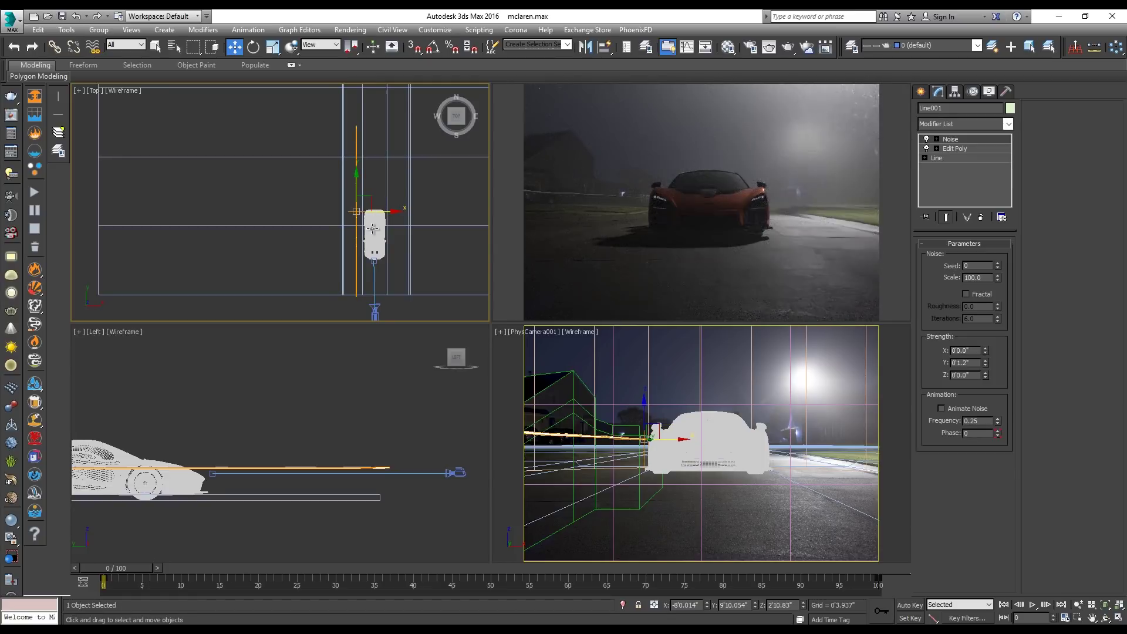
scroll(373, 247, "up", 3)
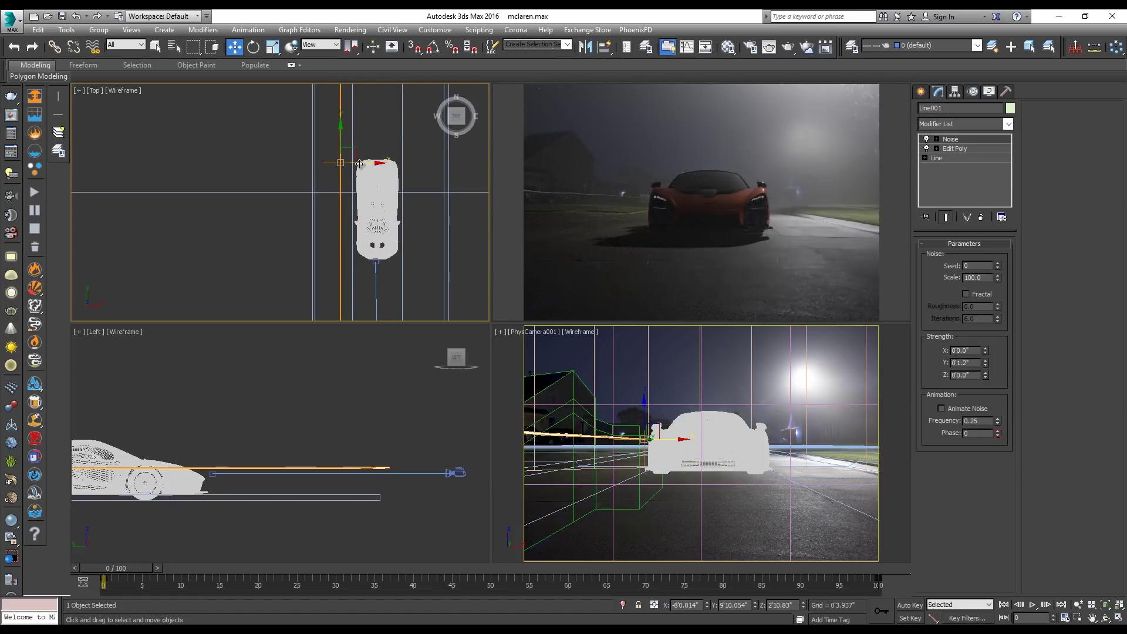
mouse_move(364, 164)
left_mouse_down()
mouse_move(373, 166)
mouse_move(352, 169)
mouse_move(361, 166)
left_mouse_up()
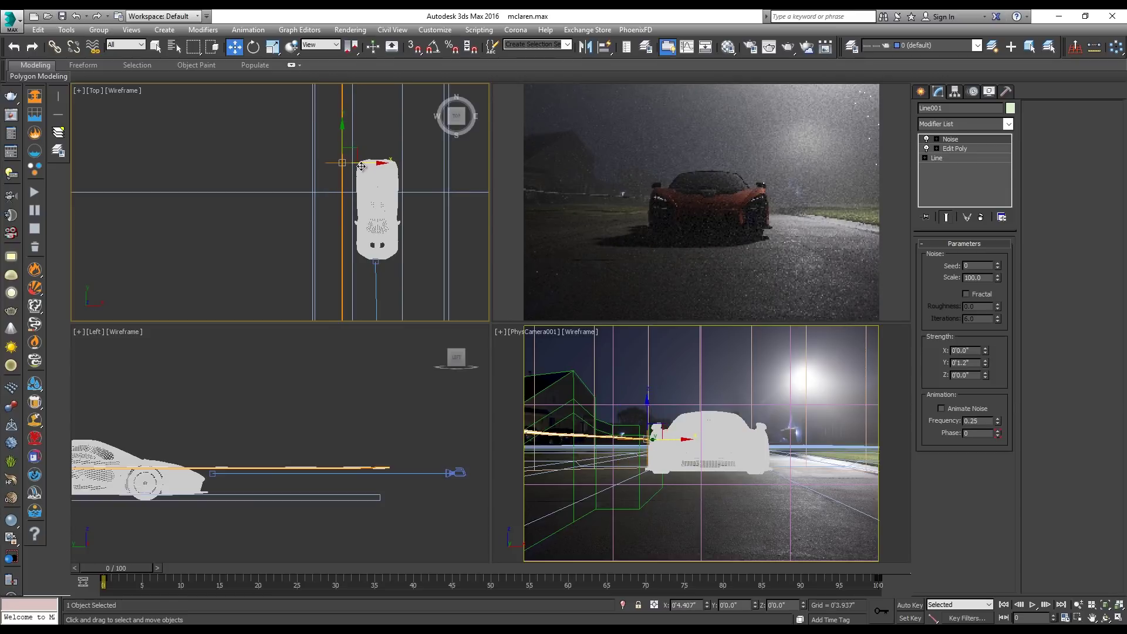
- Select the ground plane in the top view and shift it slightly along X to about 0'6.45"
scroll(364, 167, "down", 2)
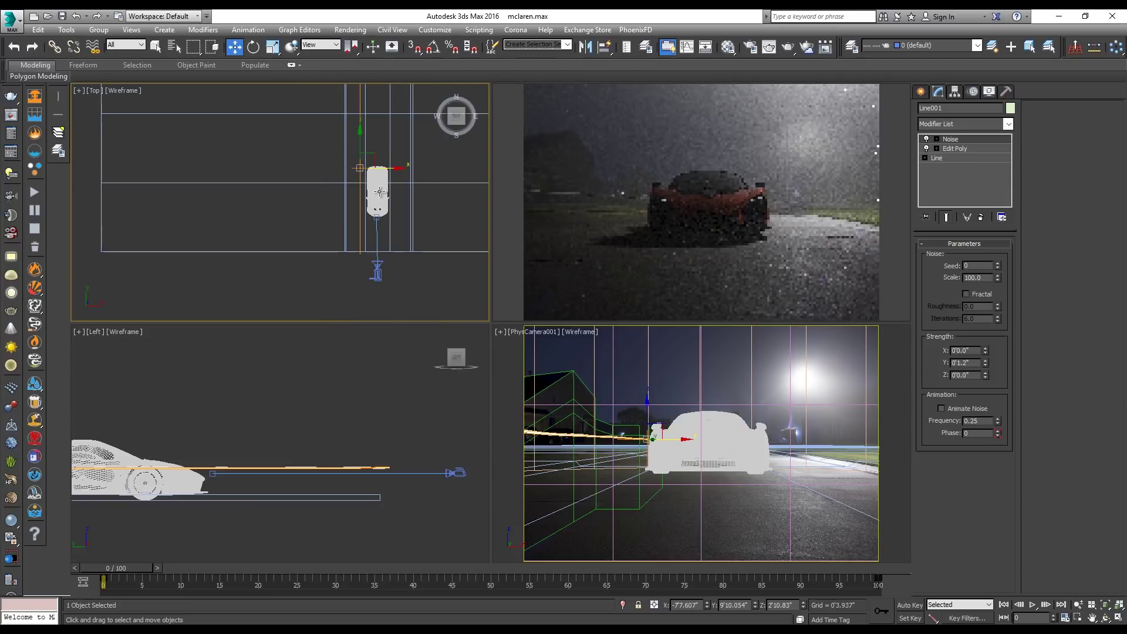
left_click(391, 235)
scroll(405, 189, "up", 2)
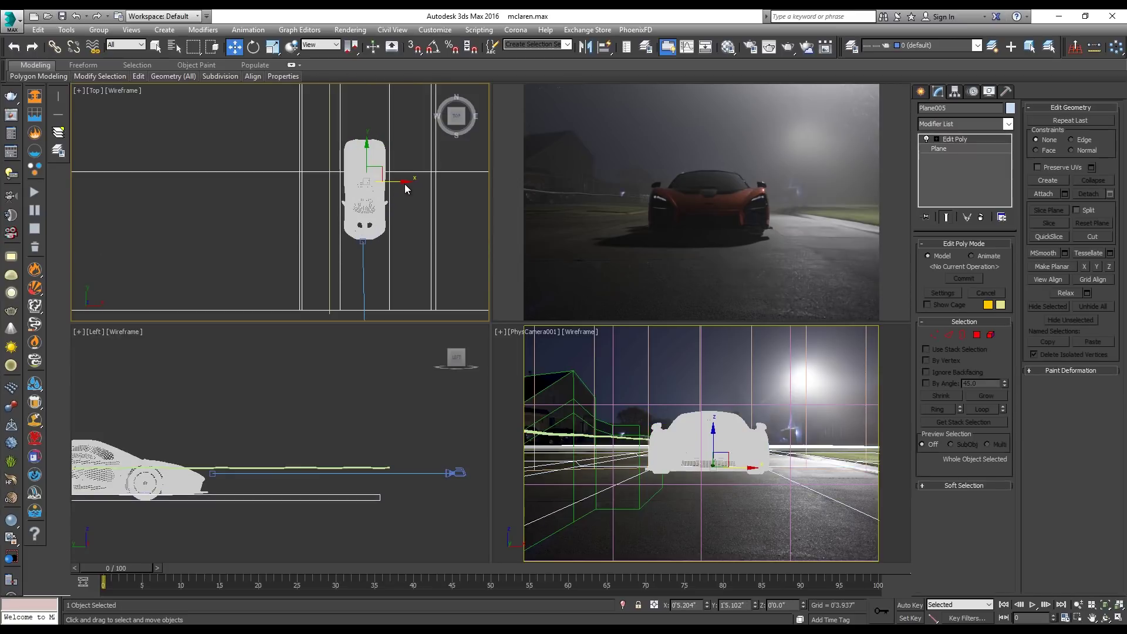
left_click_drag(405, 183, 408, 180)
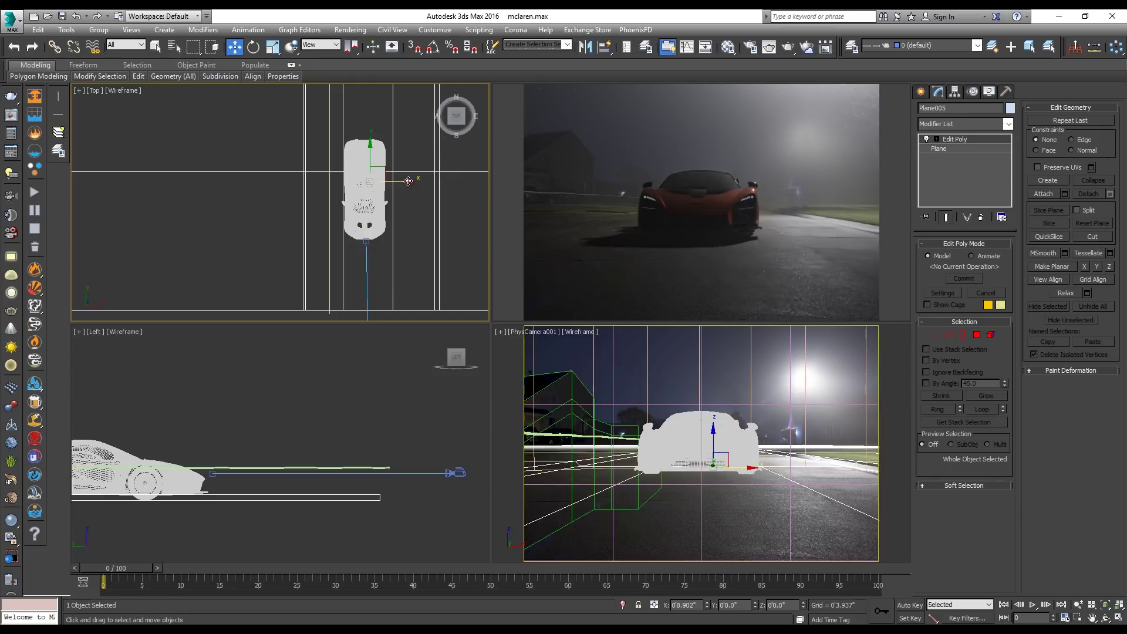
left_click_drag(408, 181, 405, 179)
left_click_drag(405, 179, 406, 179)
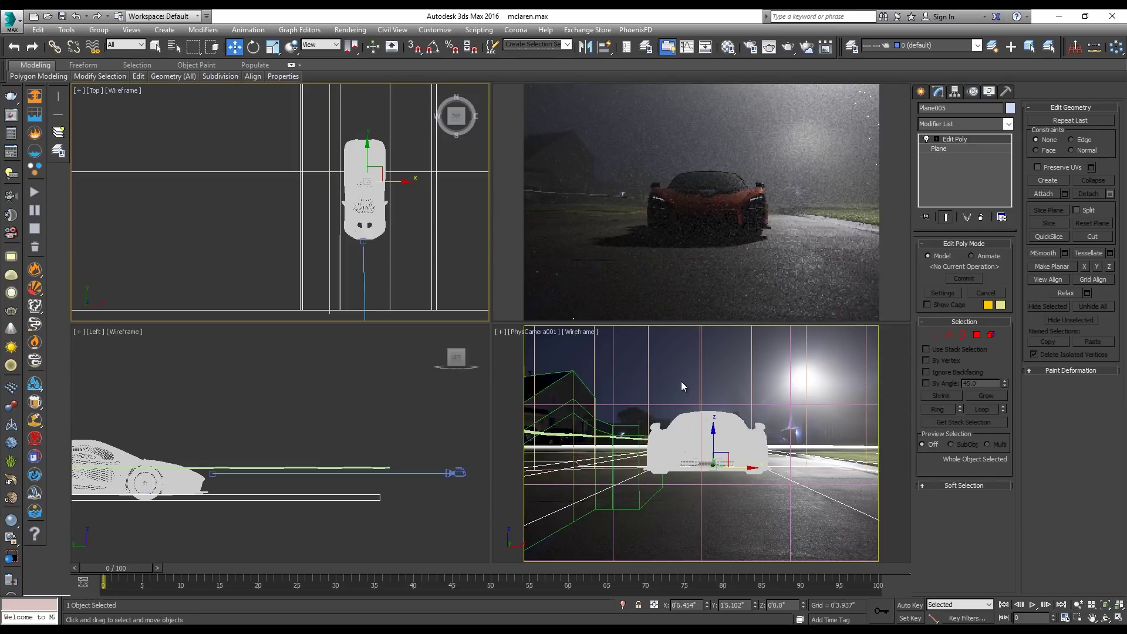
- Select the noisy line again and nudge it slightly farther from the car, to about X -7'10.8"
left_click(696, 359)
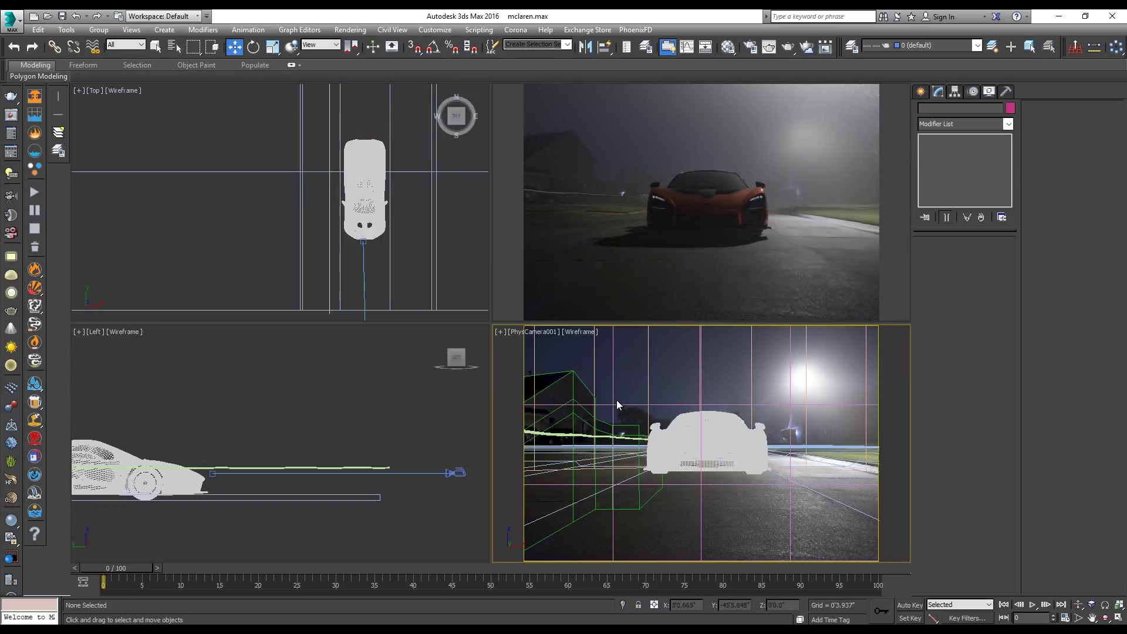
left_click(620, 443)
left_click(356, 141)
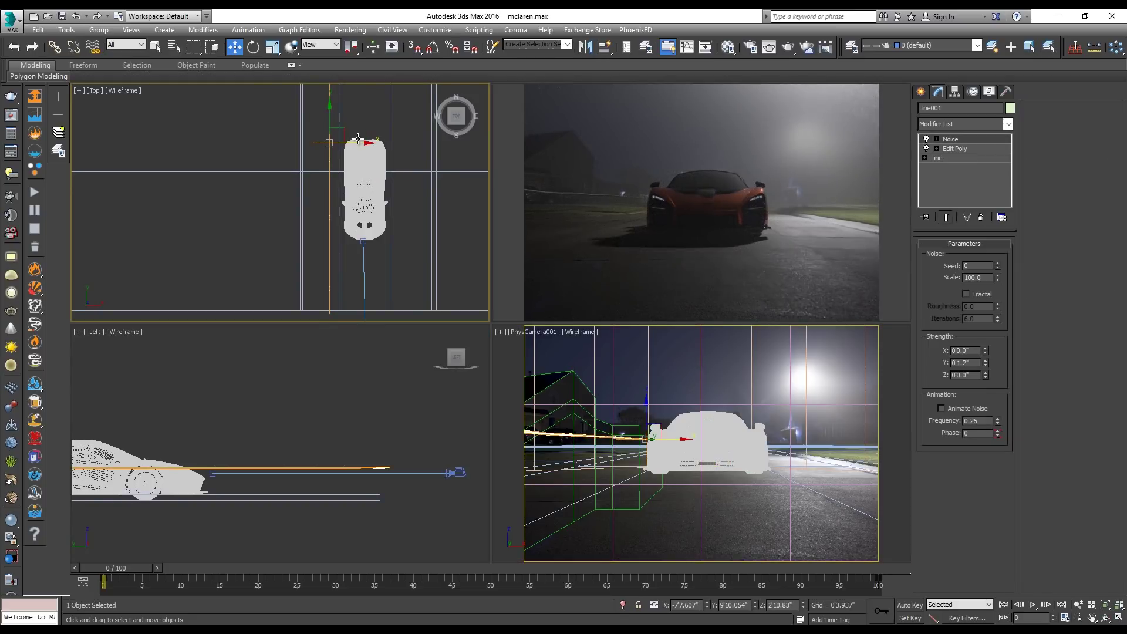
left_click_drag(356, 141, 355, 142)
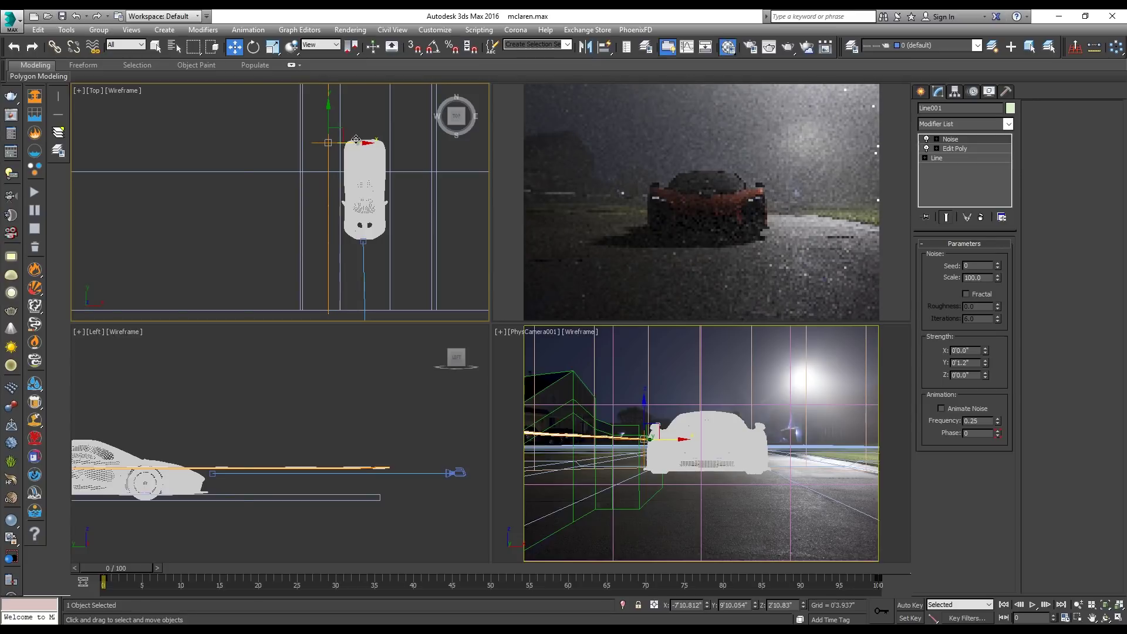
- Open the Material Editor and turn the 02 - Default material into a CoronaLightMtl
key("m")
left_click(132, 72)
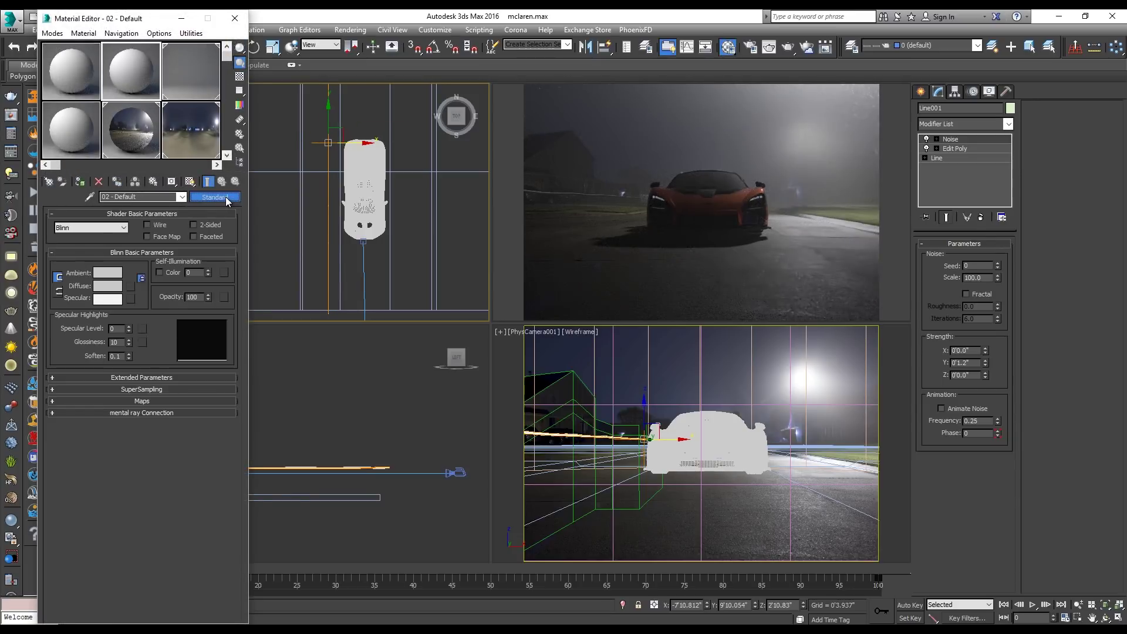
left_click(213, 196)
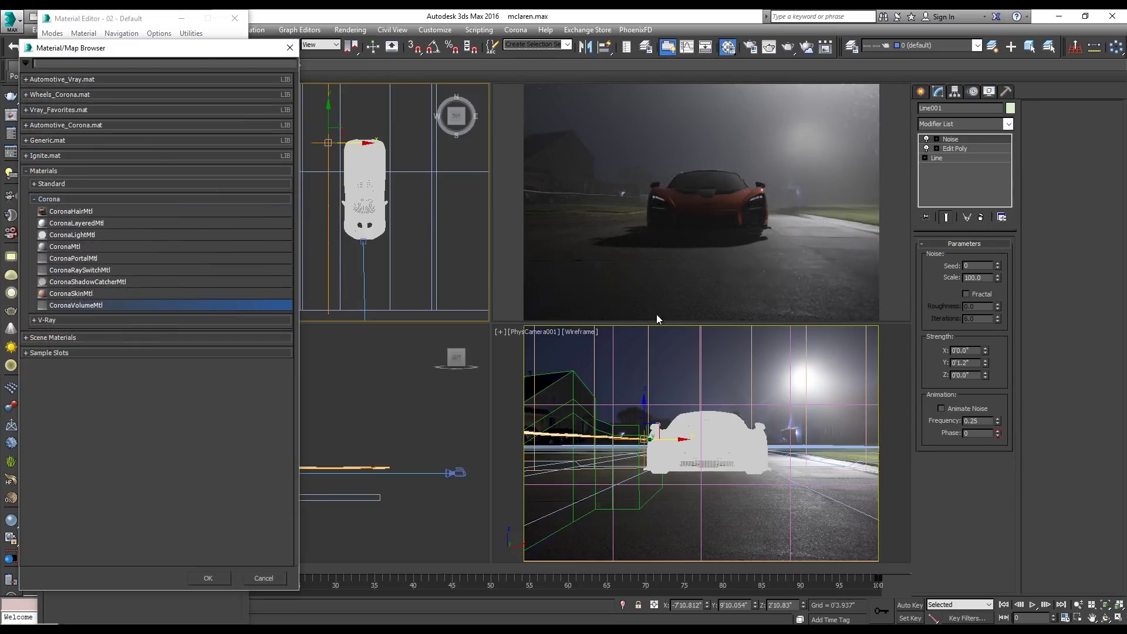
double_click(87, 235)
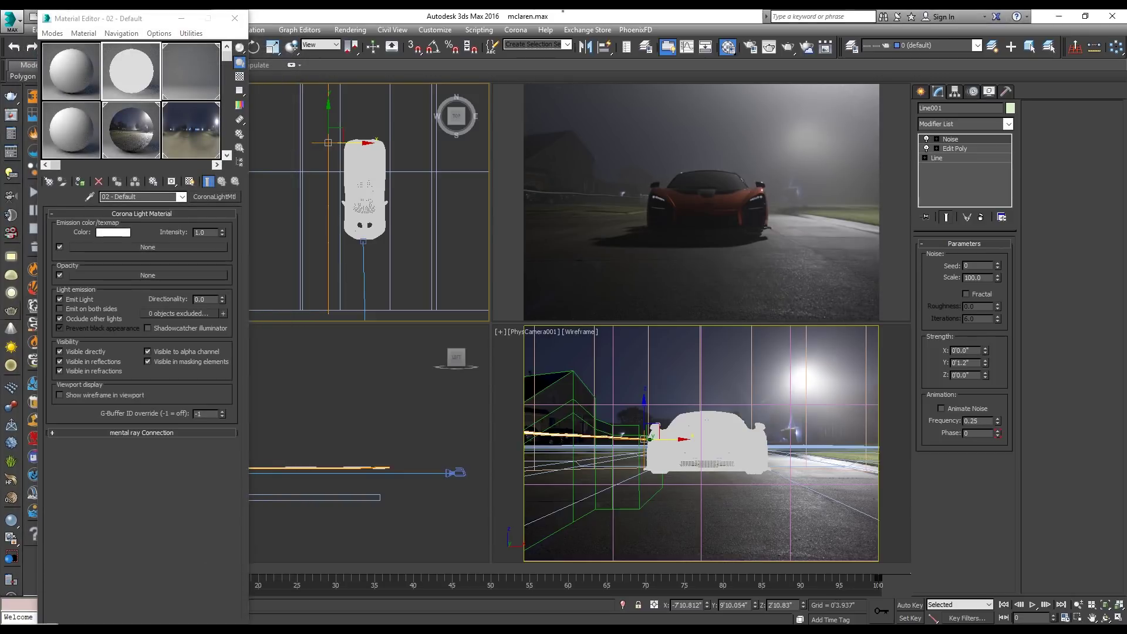
- Set the light material's emission color to a saturated light red, RGB 255, 41, 41
left_click(118, 234)
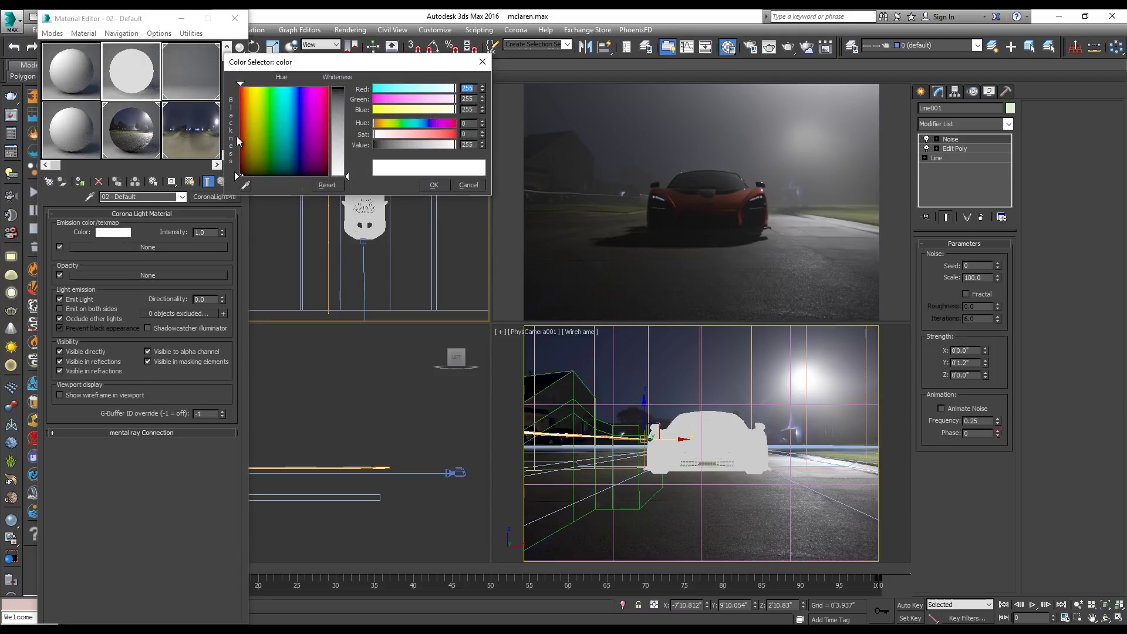
left_click(241, 87)
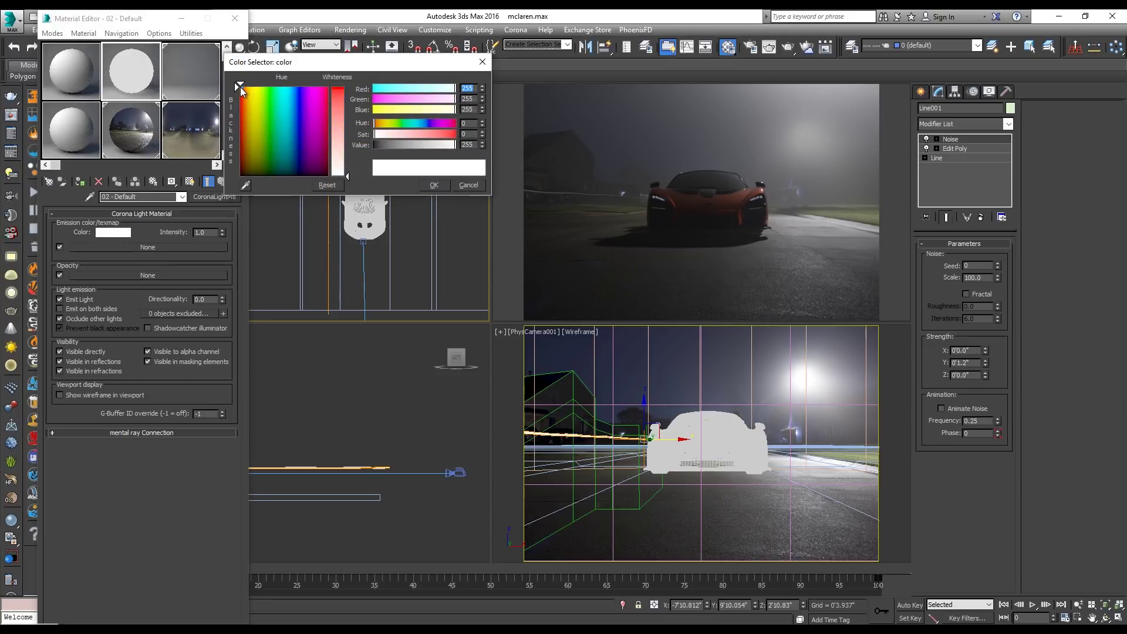
left_click(429, 135)
left_click_drag(429, 135, 441, 137)
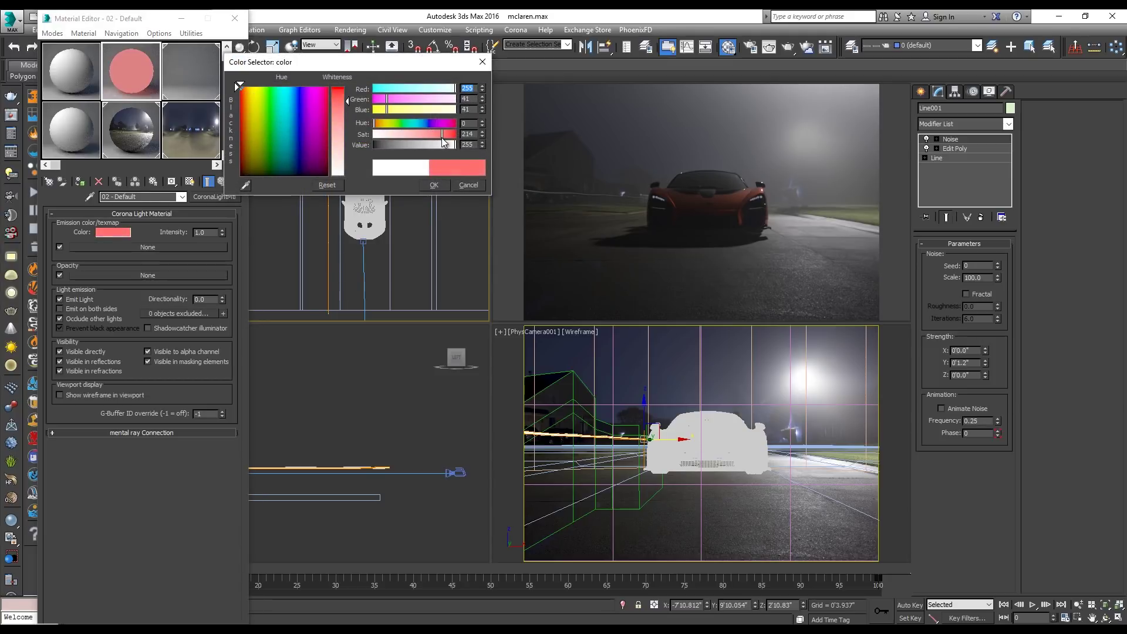
left_click(434, 185)
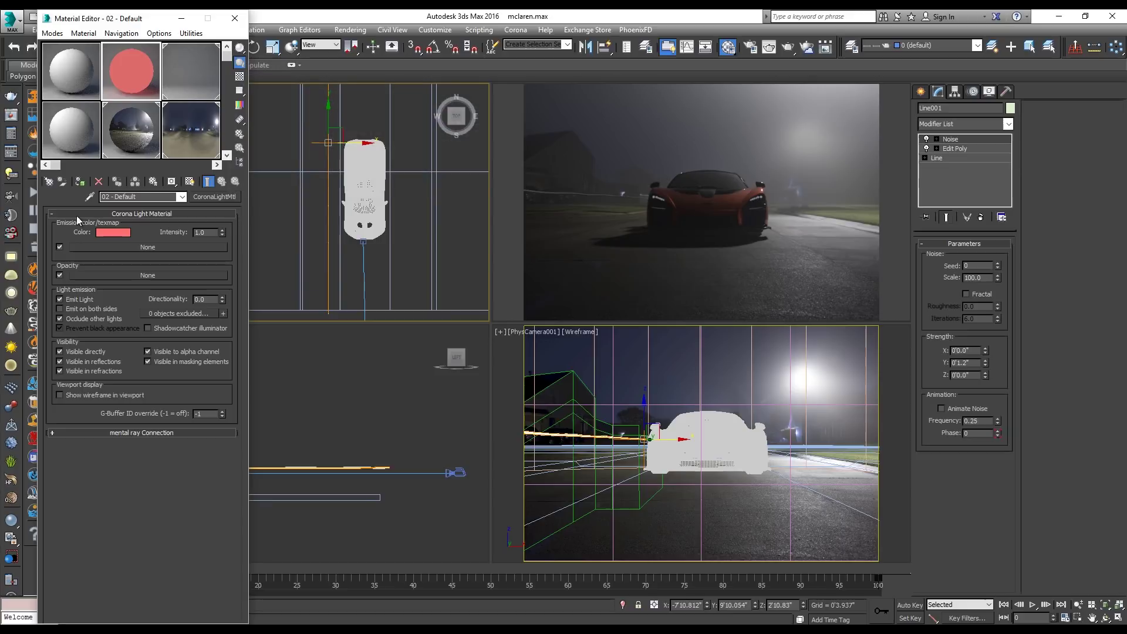
- Disable Occlude other lights, enable Shadowcatcher illuminator, and set the red light material's directionality to 0.4
left_click(100, 319)
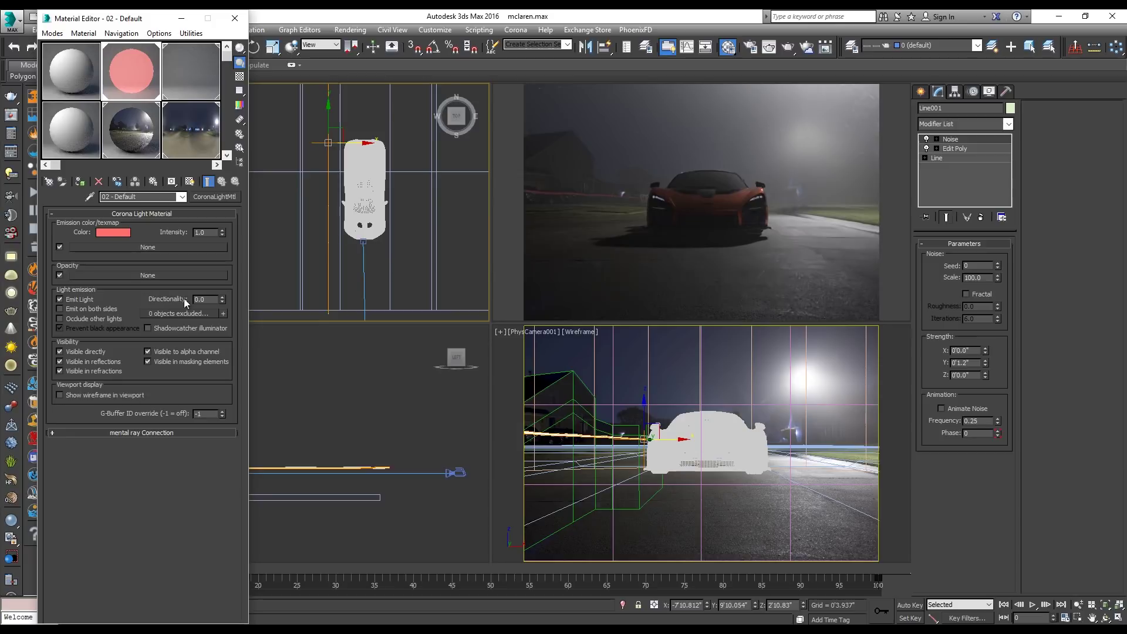
left_click(182, 330)
type("0.5")
key("Return")
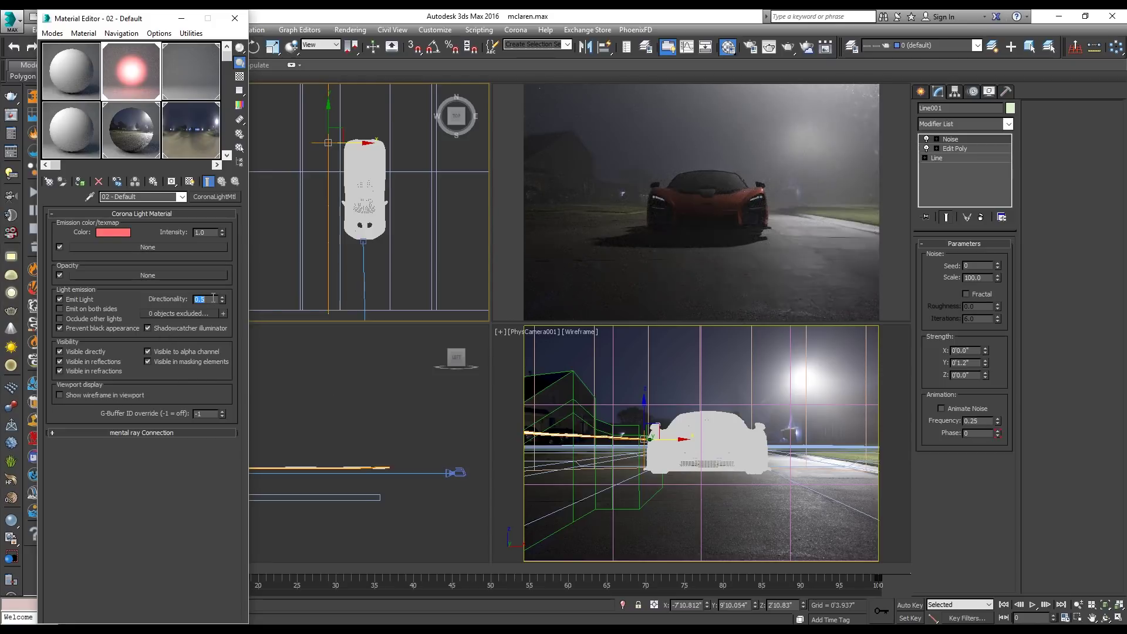
type("0.4")
key("Return")
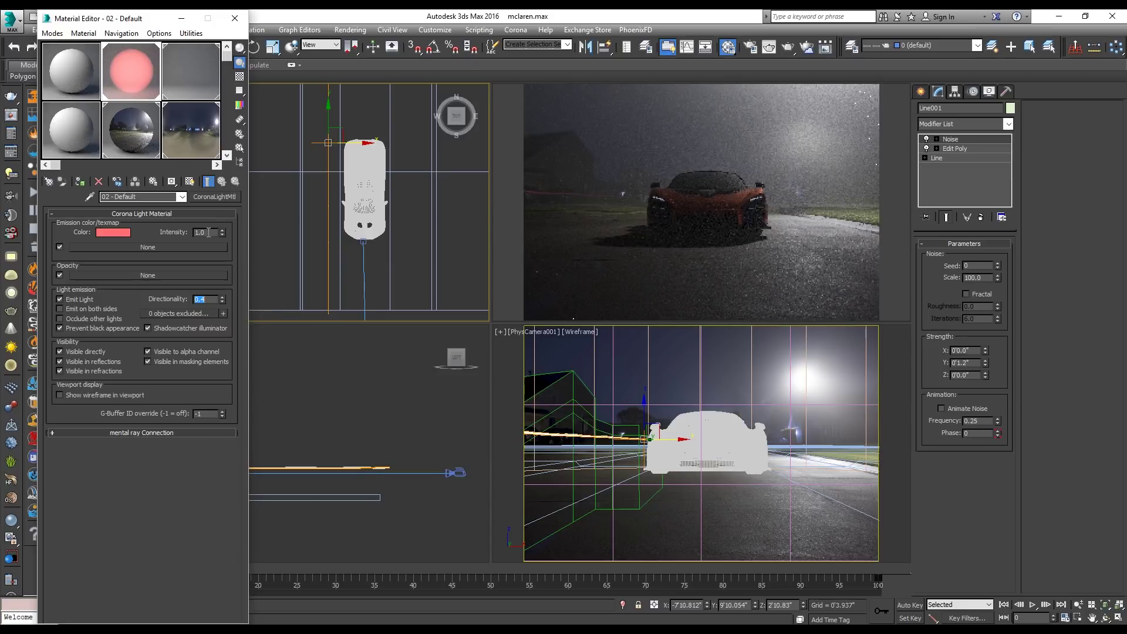
- Raise the red light material's intensity, trying 50 first and settling on 200
left_click(209, 232)
type("50")
key("Return")
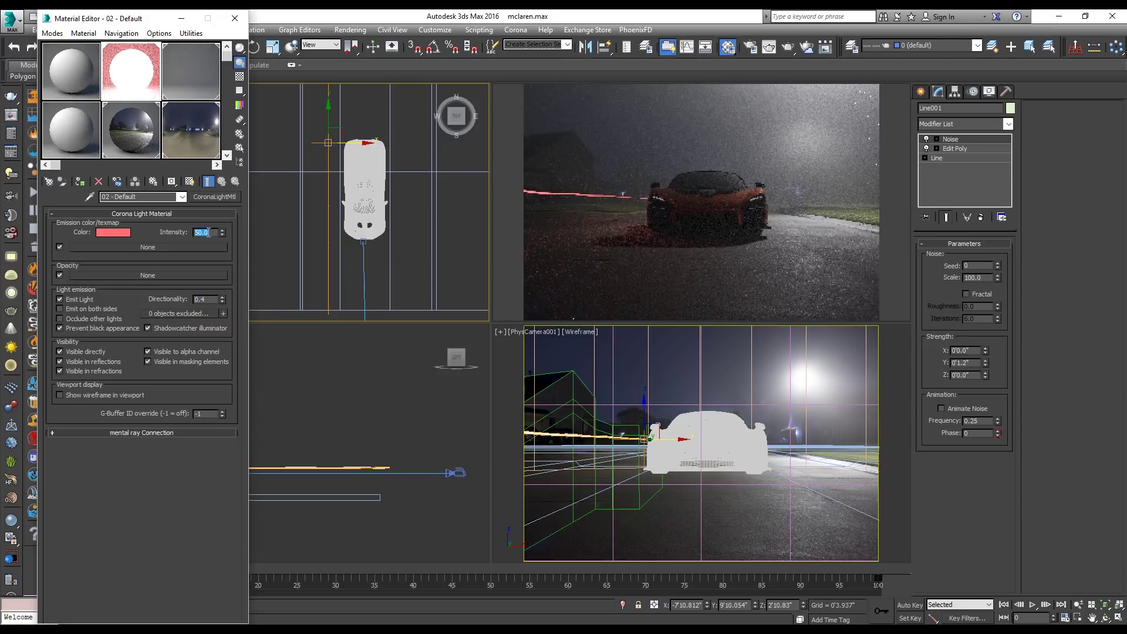
type("200")
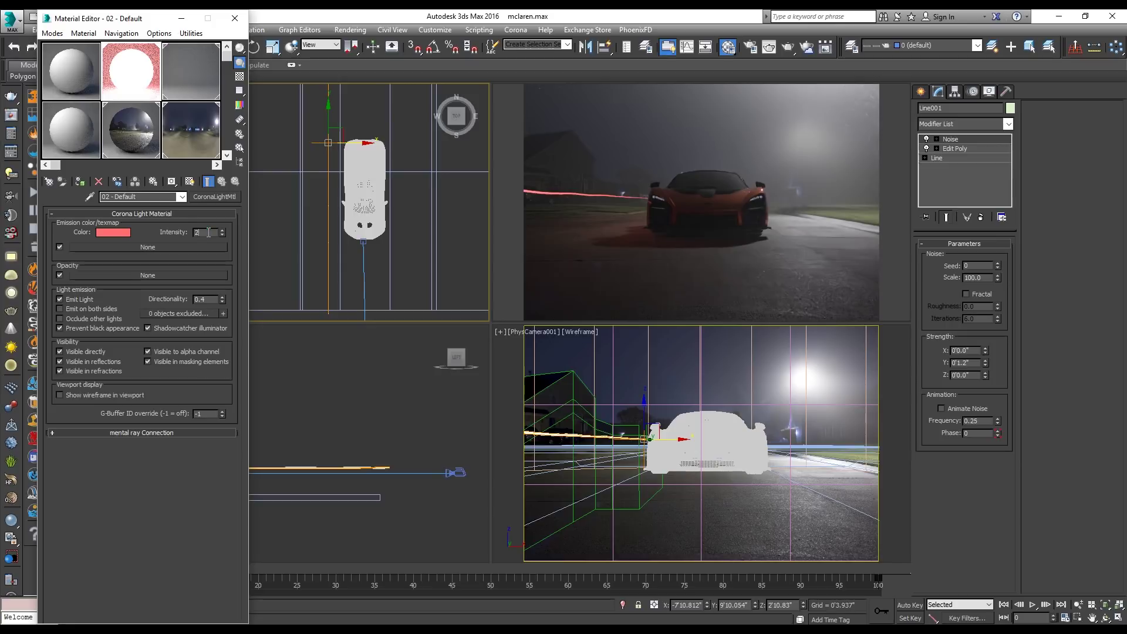
key("Return")
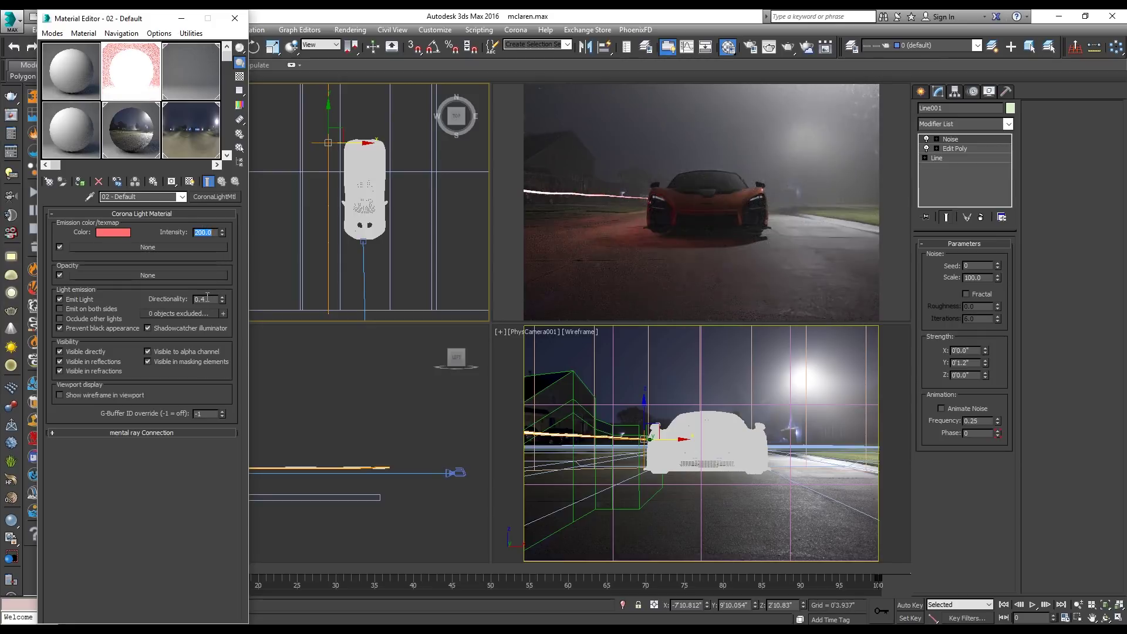
- Fine-tune the red light material's directionality, trying 0.5 and settling on 0.45
double_click(206, 299)
type("0.5")
key("Return")
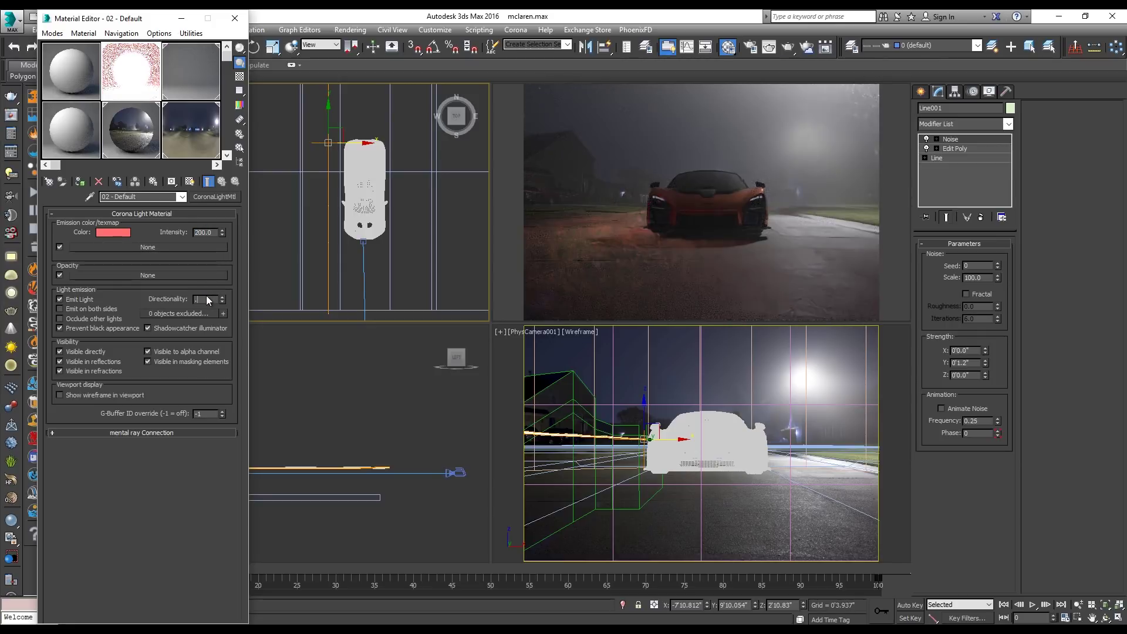
type("0.4")
key("Return")
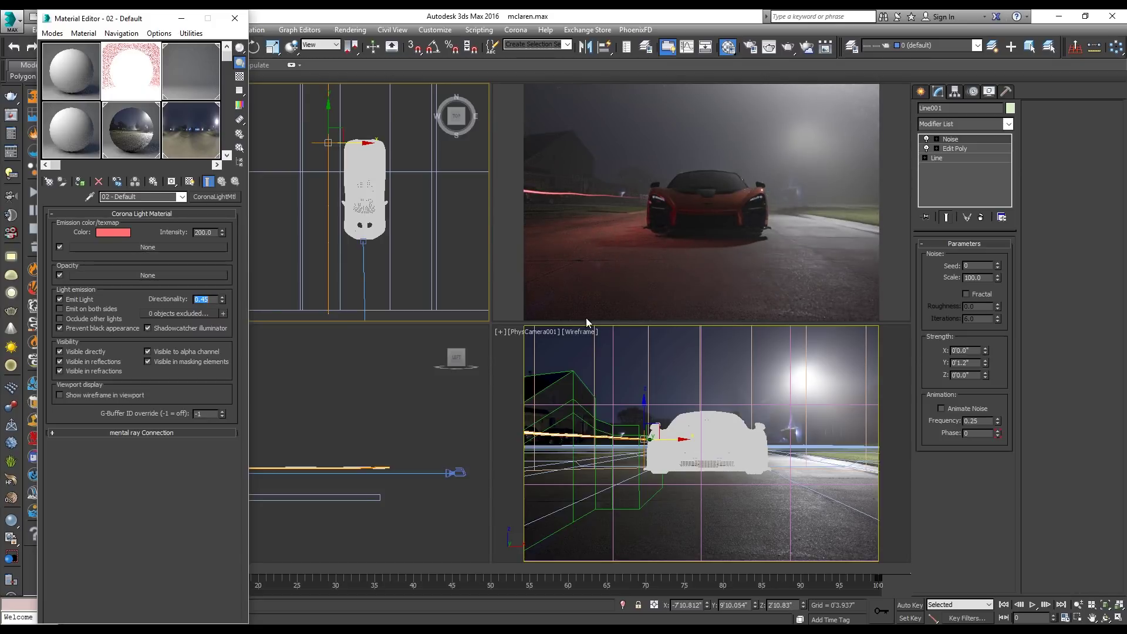
- Copy the red light line along X to the opposite side of the car, at about X 7'10.3"
mouse_move(565, 206)
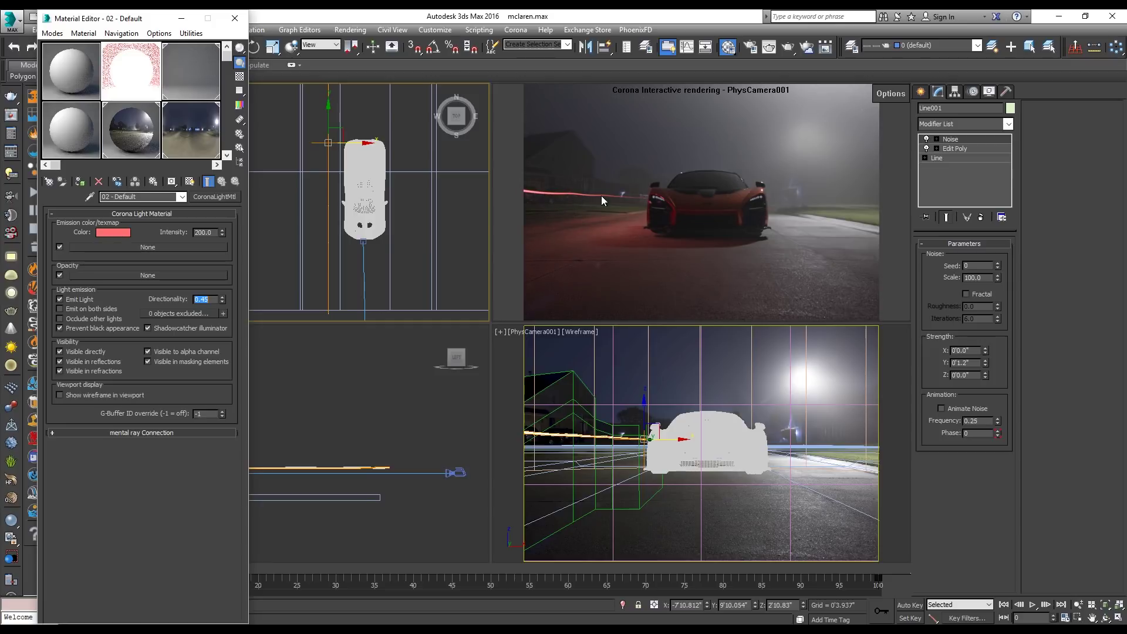
scroll(469, 176, "down", 3)
mouse_move(403, 167)
left_mouse_down("shift")
mouse_move(394, 164)
mouse_move(457, 164)
mouse_move(439, 167)
left_mouse_up("shift")
key("Return")
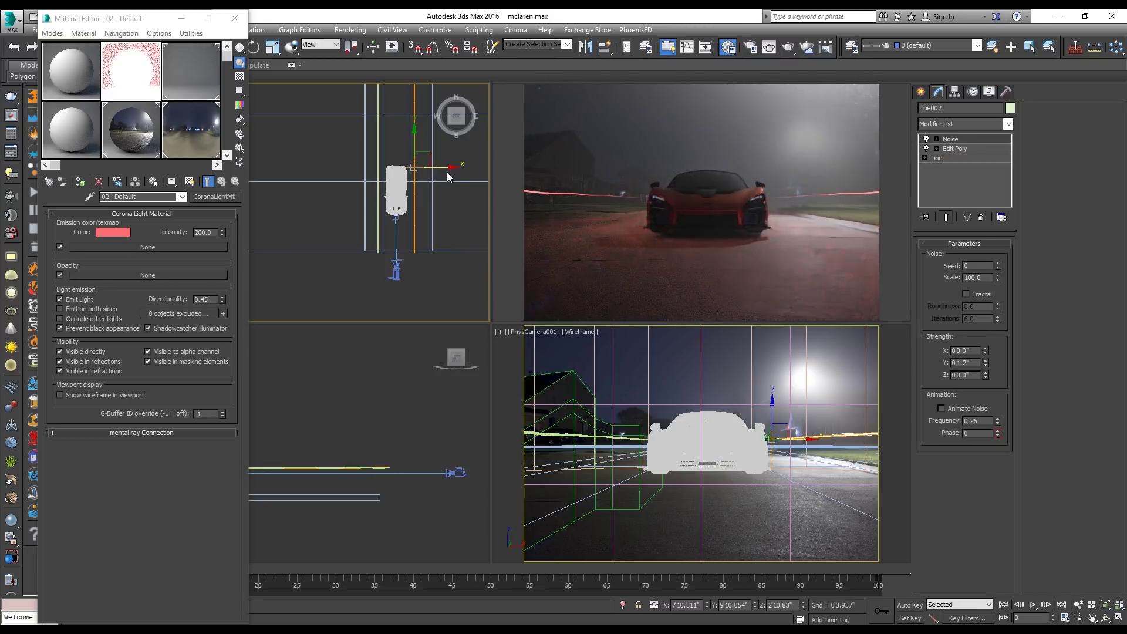
- Duplicate the red light material into the 07 - Default sample slot, rename it 02 - Defaultsd, and assign it to the copied line
left_click(88, 111)
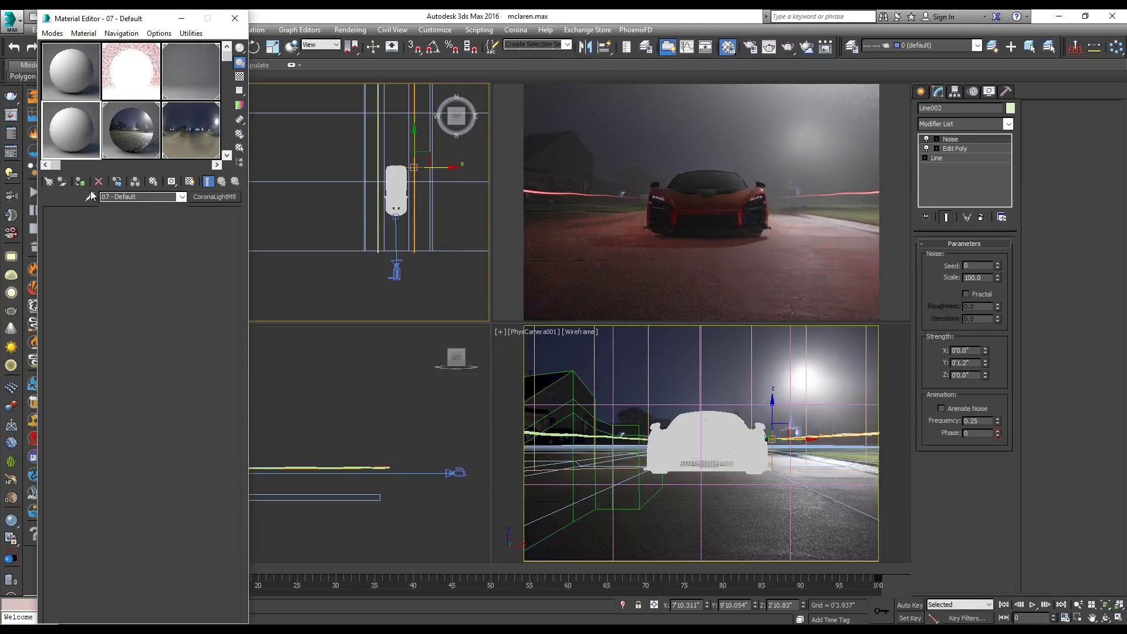
left_click(125, 197)
type("sd")
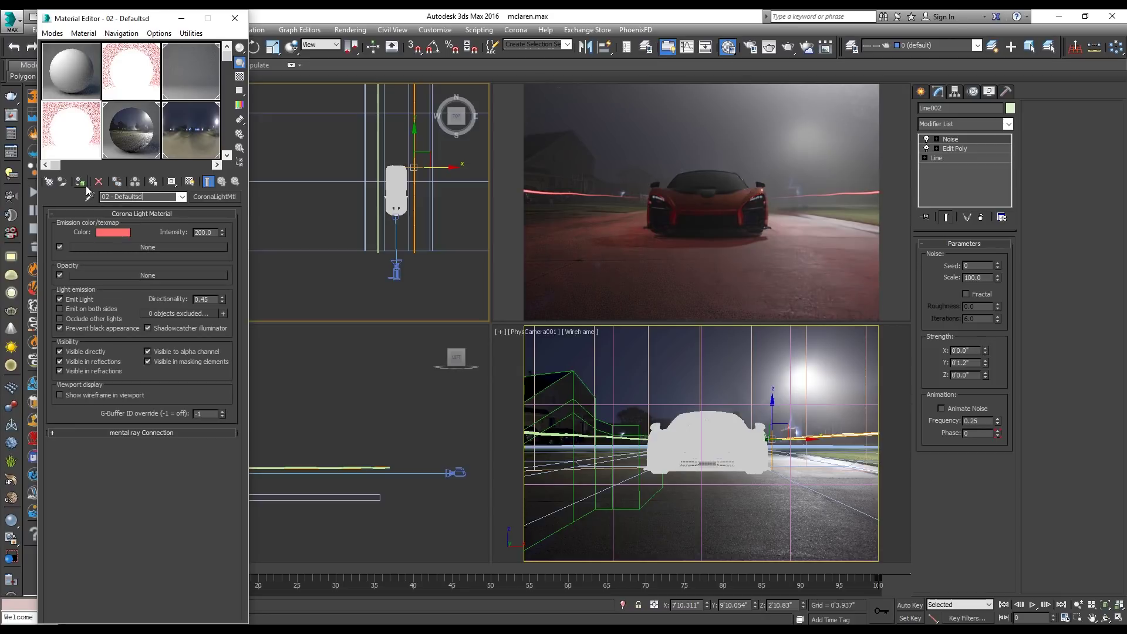
left_click(86, 185)
- Change the 02 - Defaultsd emission color to pale blue, RGB 136, 184, 255
left_click(125, 233)
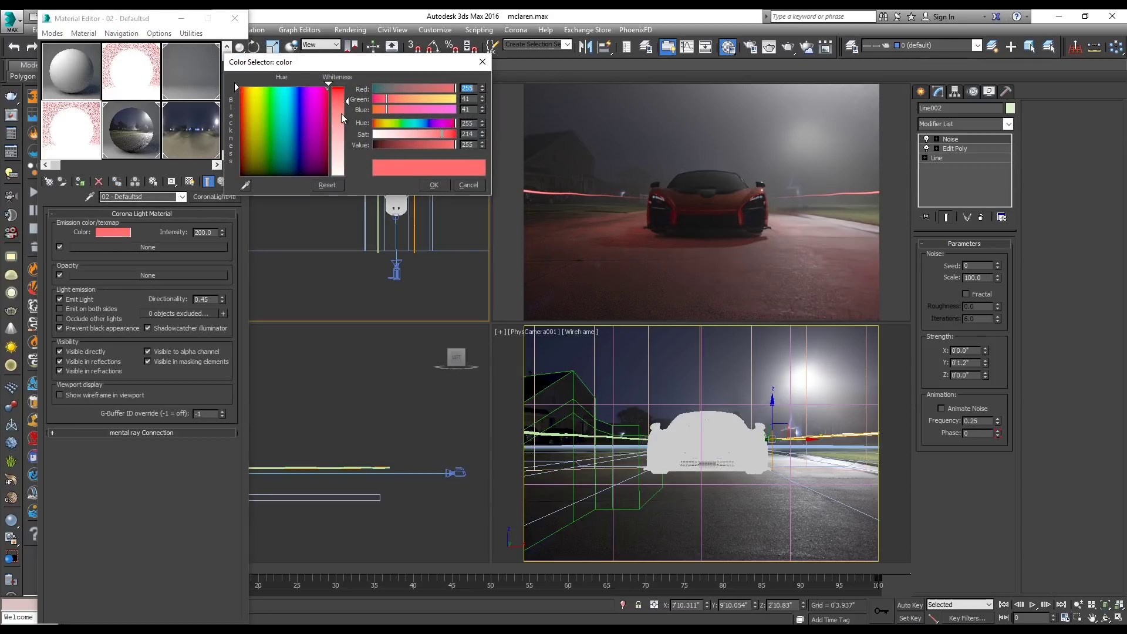
left_click(294, 86)
left_click(412, 135)
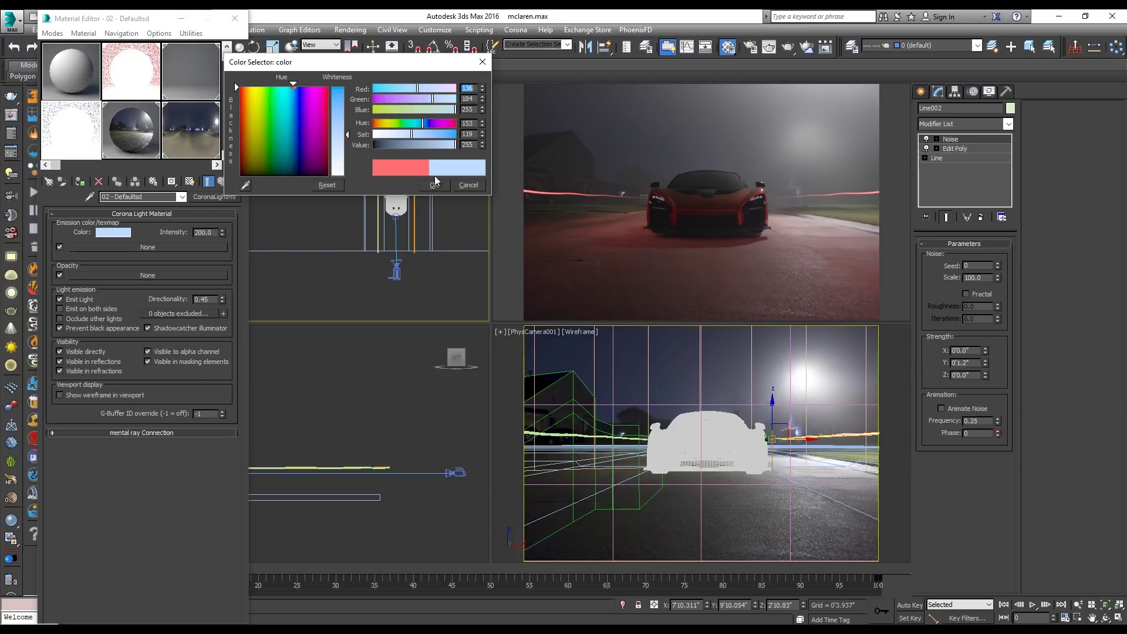
left_click(433, 185)
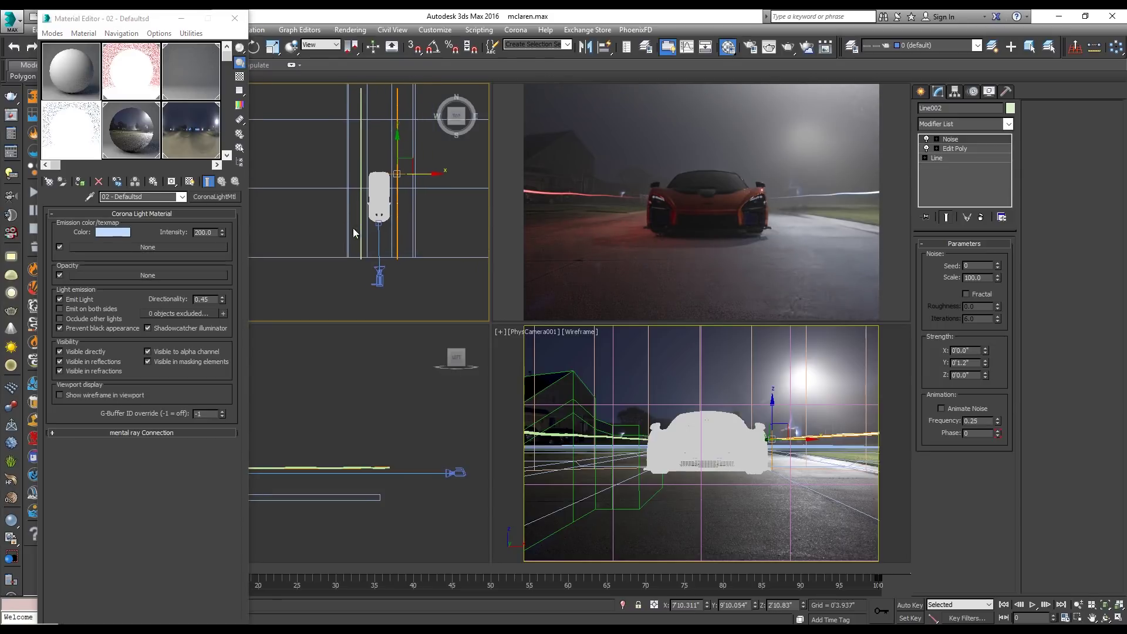
- Copy the pale blue light line farther from the car in the top view, to about X 12'11.4"
middle_click_drag(353, 228, 332, 216)
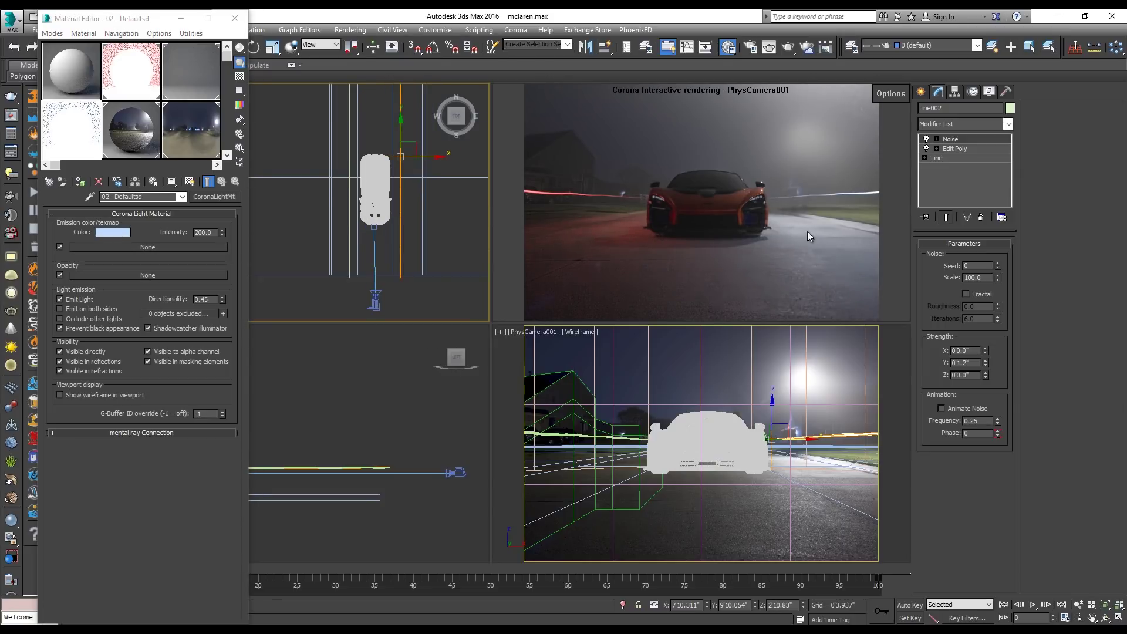
left_click_drag(423, 155, 438, 160)
key("Return")
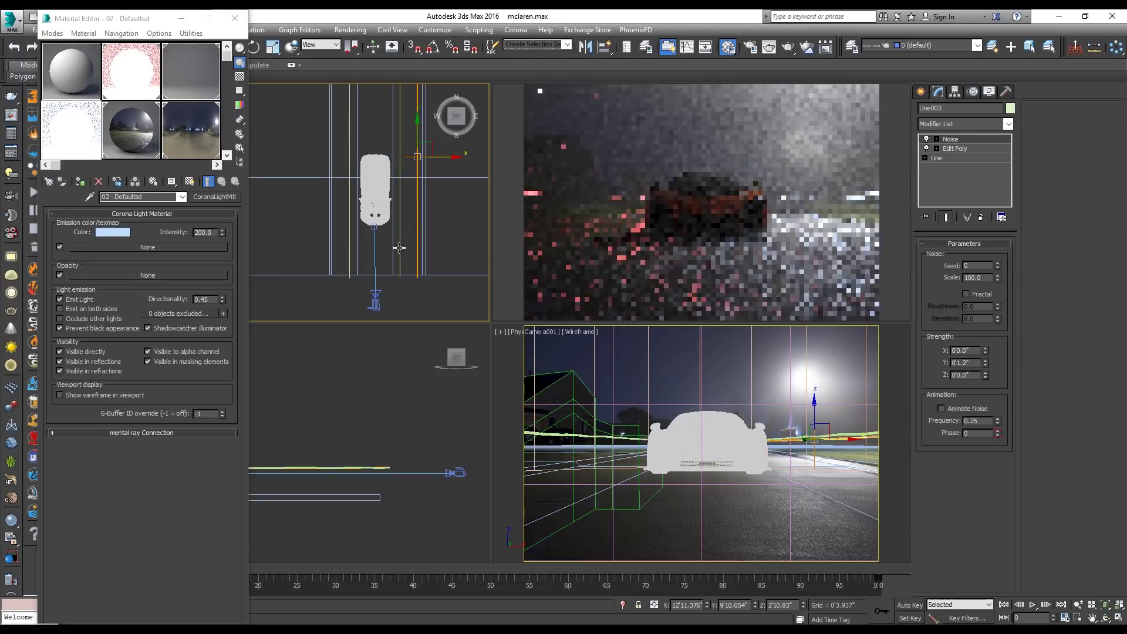
- Select both pale blue light lines and lower them in the side view to about Z 2'4.7"
left_click(399, 248, "ctrl")
scroll(291, 444, "down", 3)
middle_click_drag(290, 445, 358, 448)
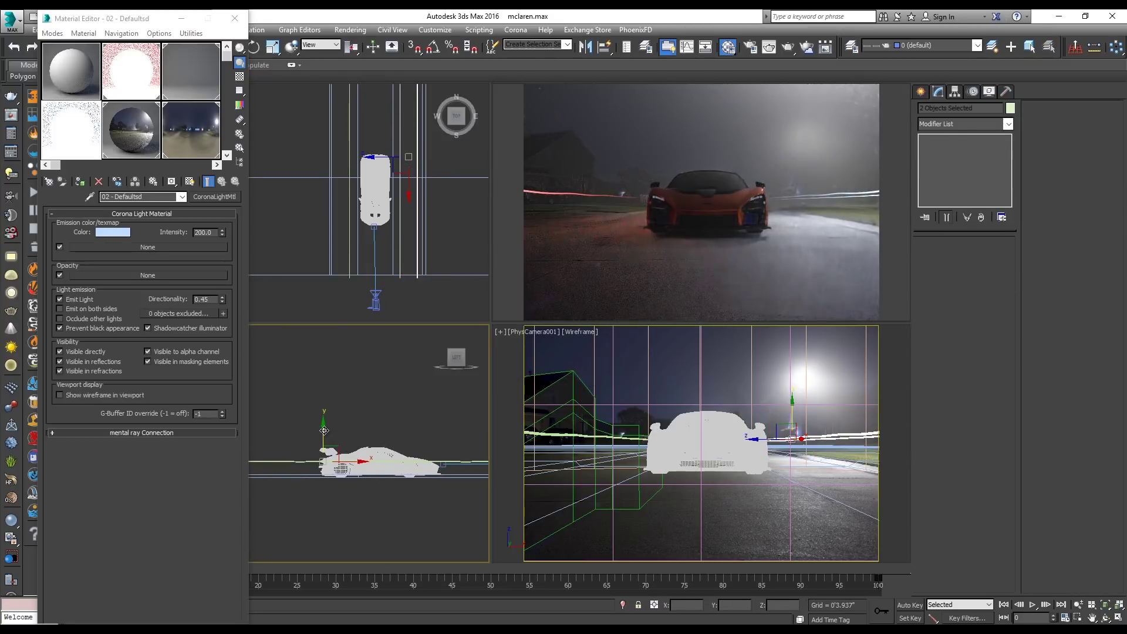
left_click_drag(324, 431, 329, 436)
left_click(376, 520)
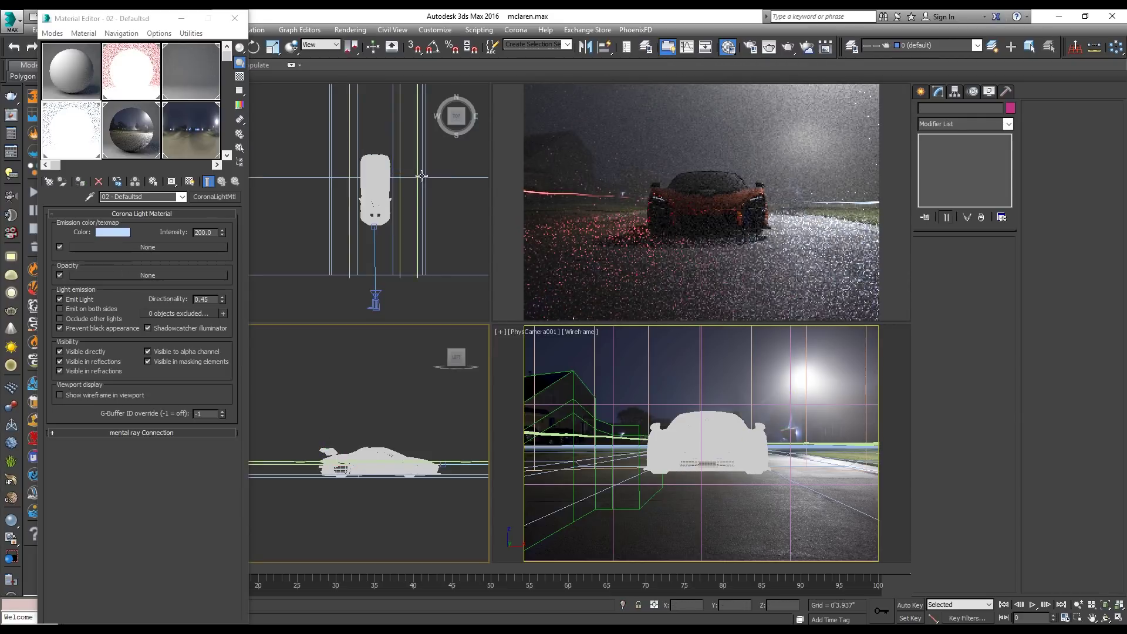
- Increase the rendering thickness of the pale blue line nearest the car to 2.4 in its base Line settings
left_click(404, 229)
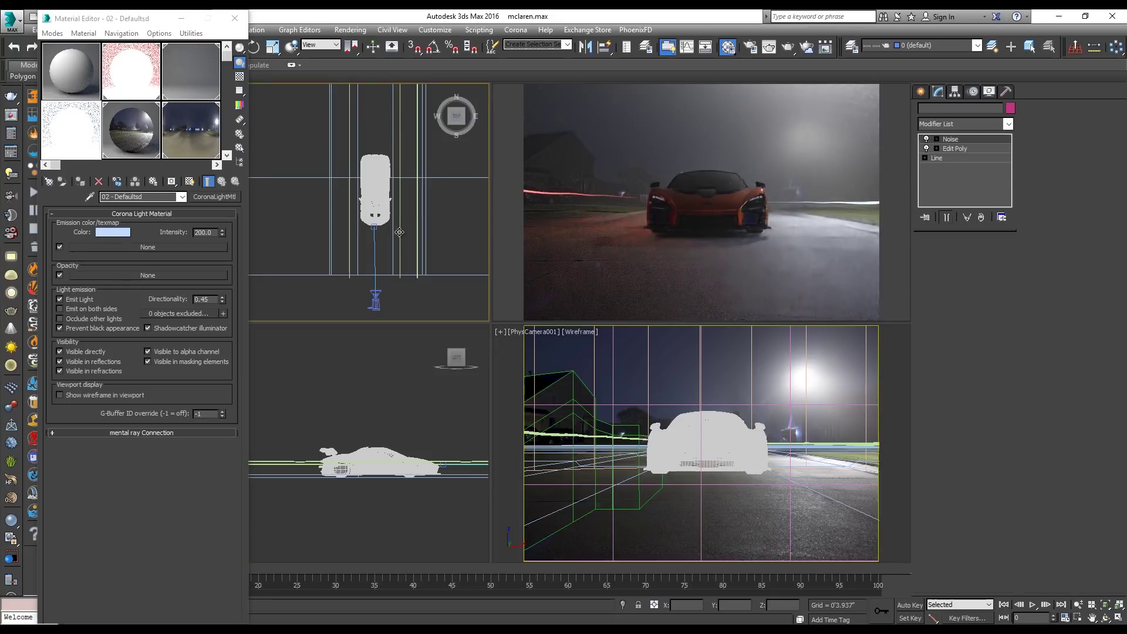
left_click(953, 157)
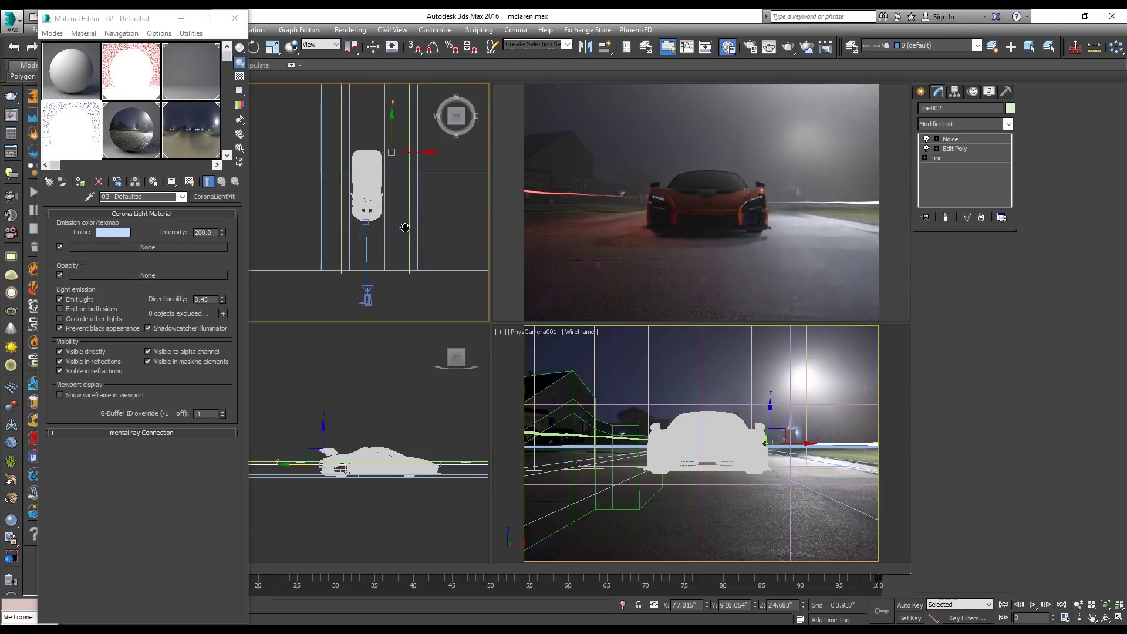
left_click_drag(997, 327, 997, 314)
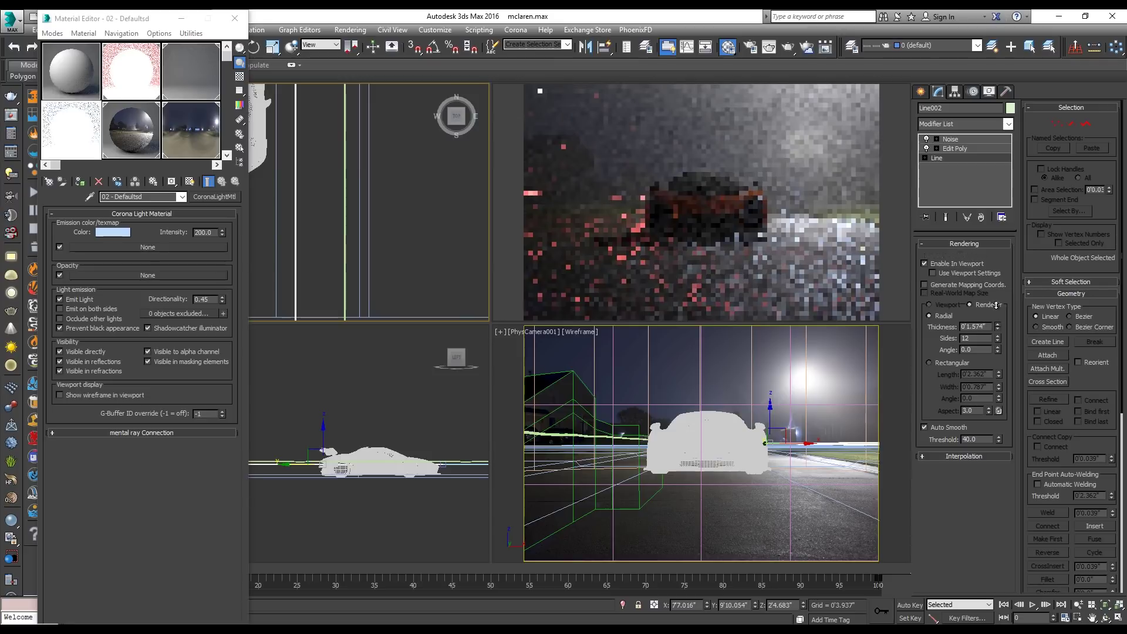
double_click(975, 326)
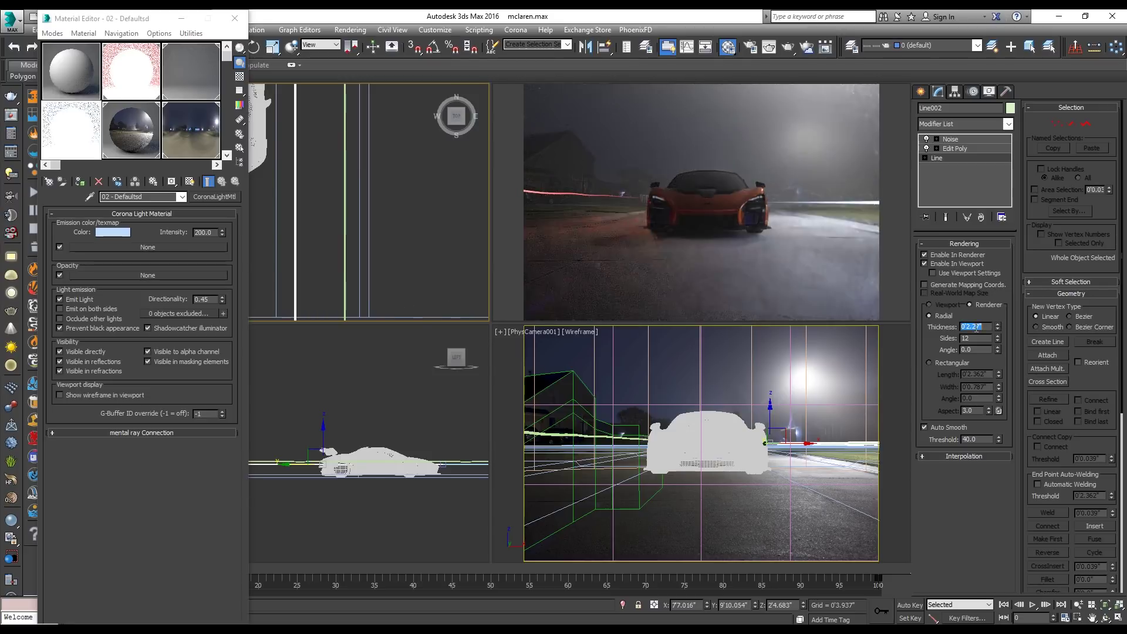
type("2.4")
key("Return")
- Check the base Line rendering settings of the outer pale blue line, deselect it, and activate the camera viewport
left_click(345, 270)
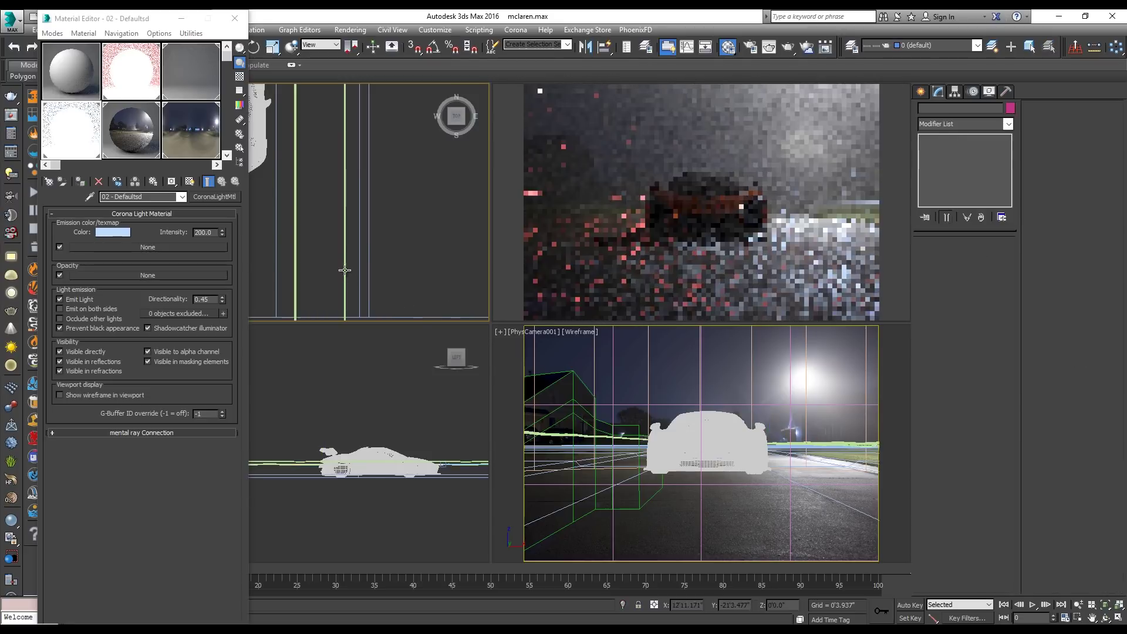
left_click(963, 156)
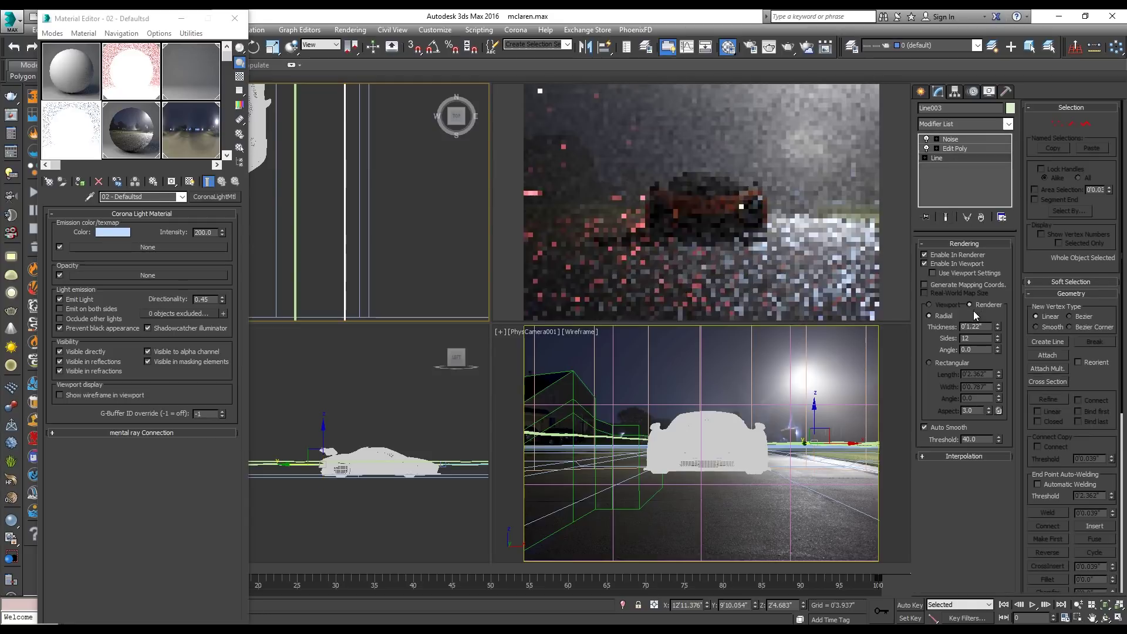
left_click(315, 196)
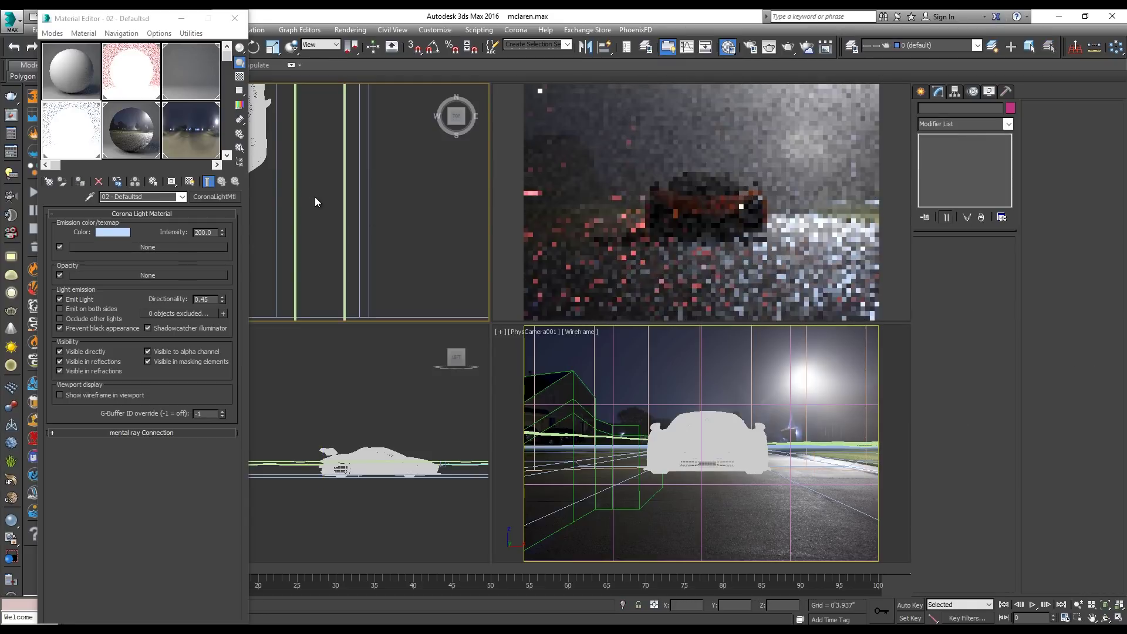
scroll(315, 196, "down", 5)
scroll(317, 203, "down", 3)
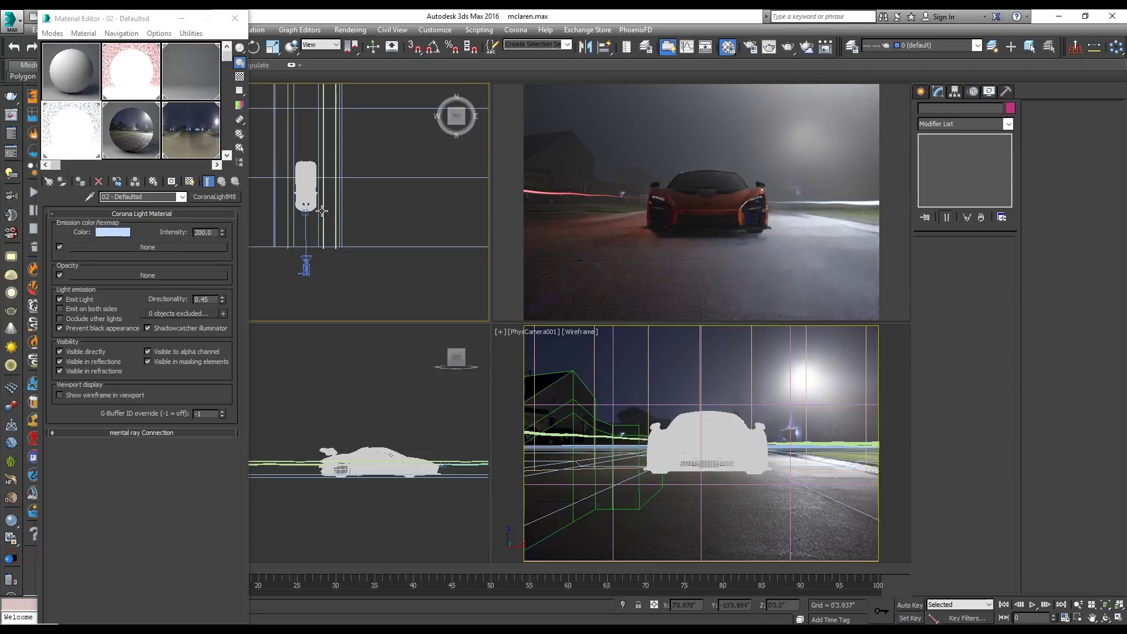
right_click(743, 415)
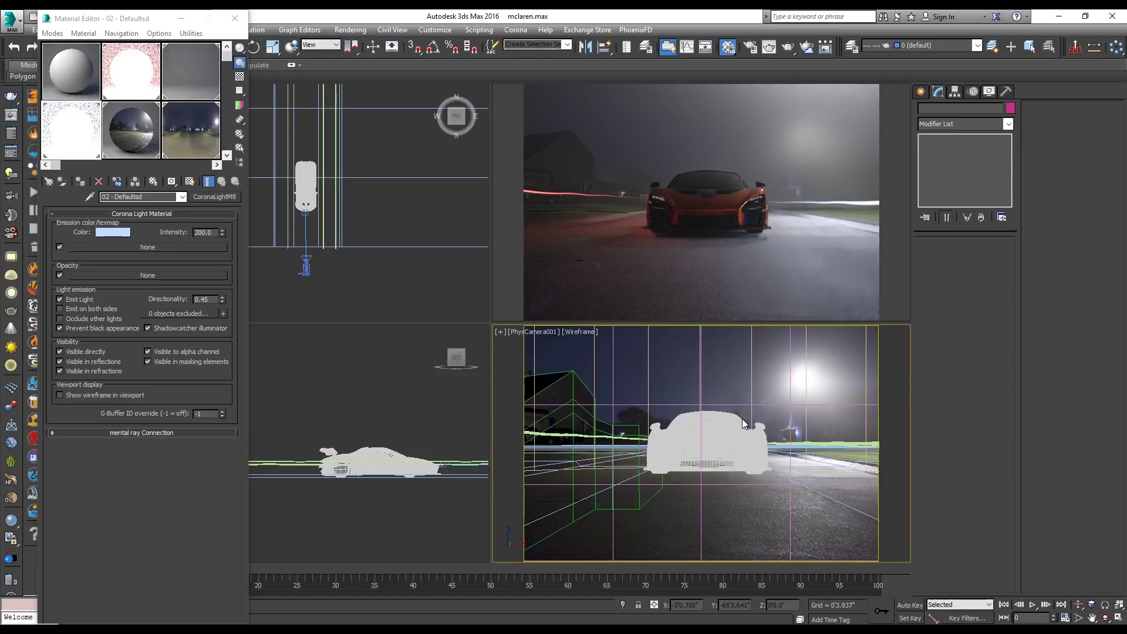
- Reduce the emission intensity of both the pale blue and the red light materials to 50
left_click(117, 96)
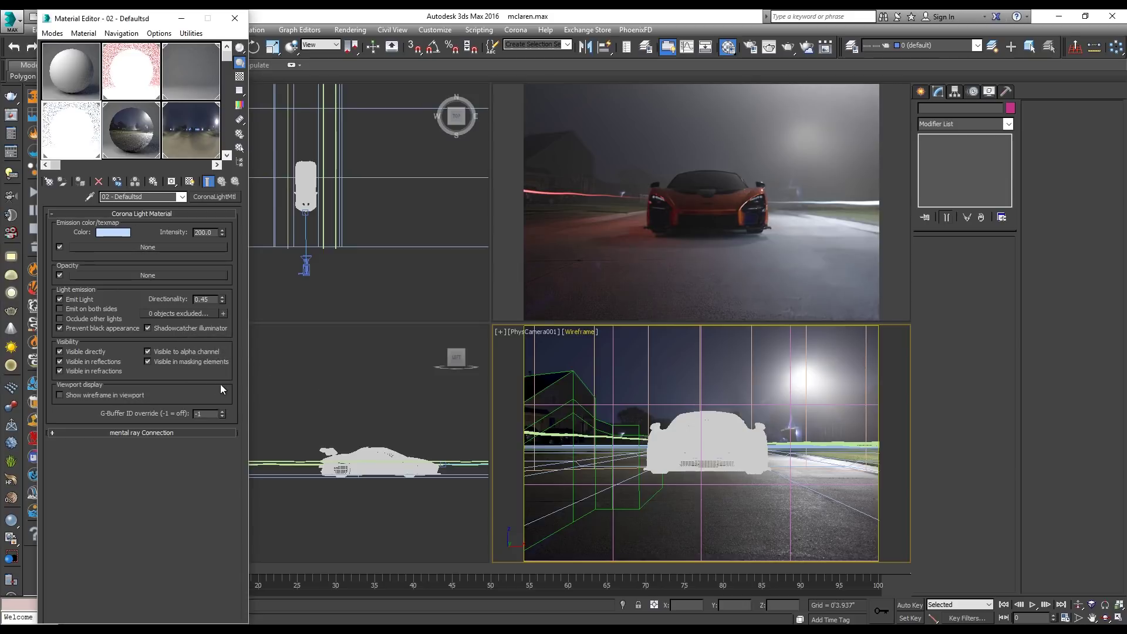
double_click(213, 233)
type("150")
key("Return")
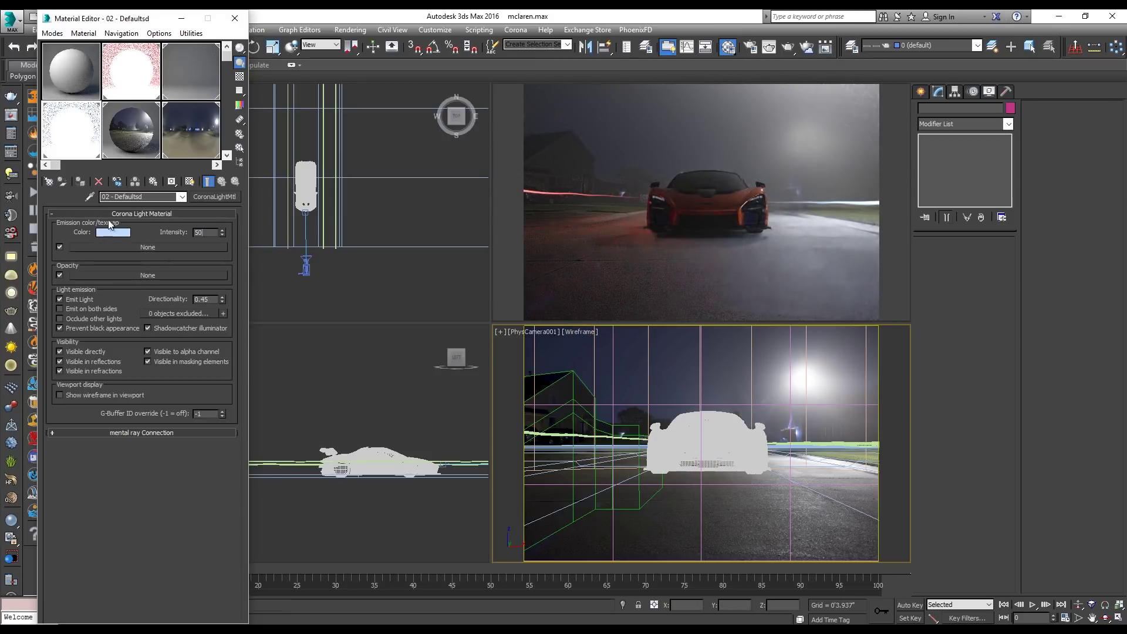
double_click(214, 232)
type("50")
key("Return")
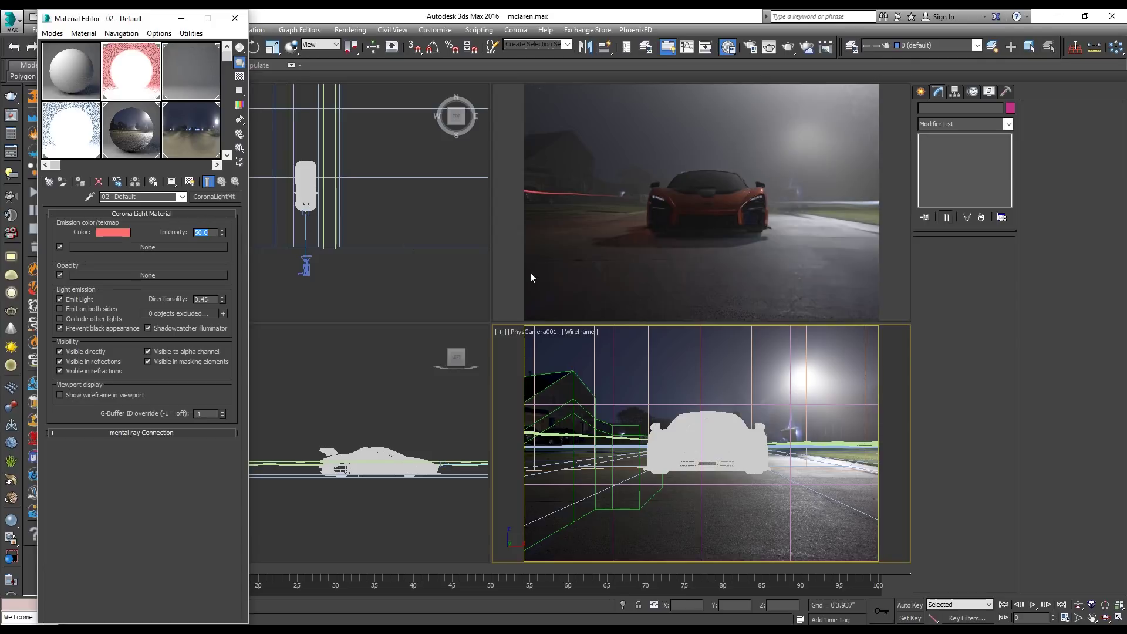
- Try shadow amounts of 10, 8, 5 and 1 on the shadow catcher material and settle on 10
left_click(665, 377)
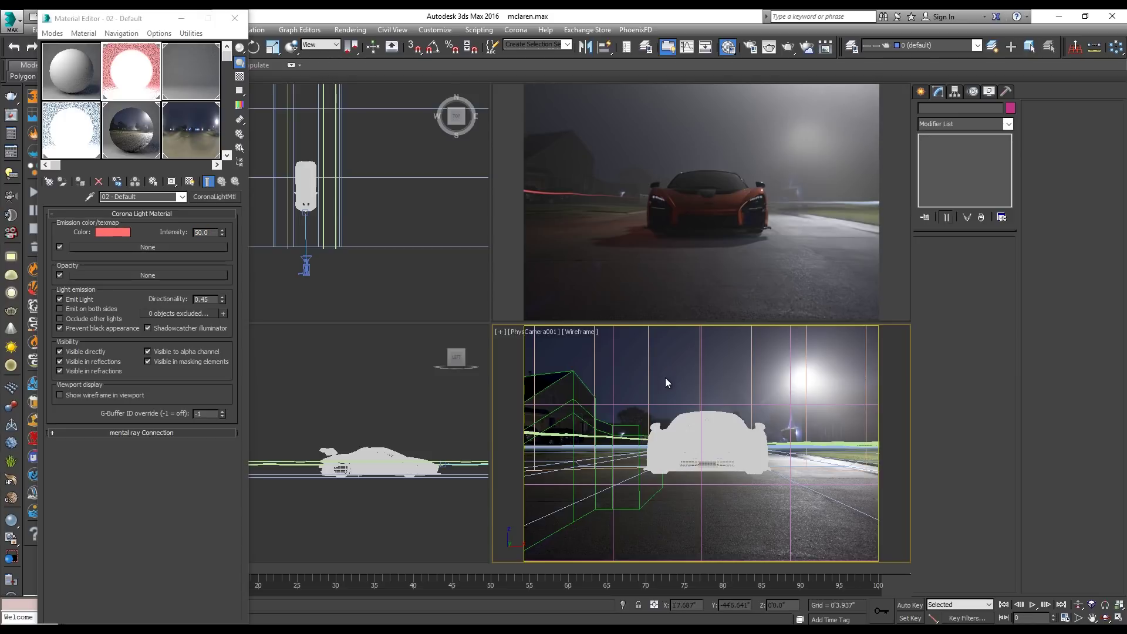
left_click(146, 134)
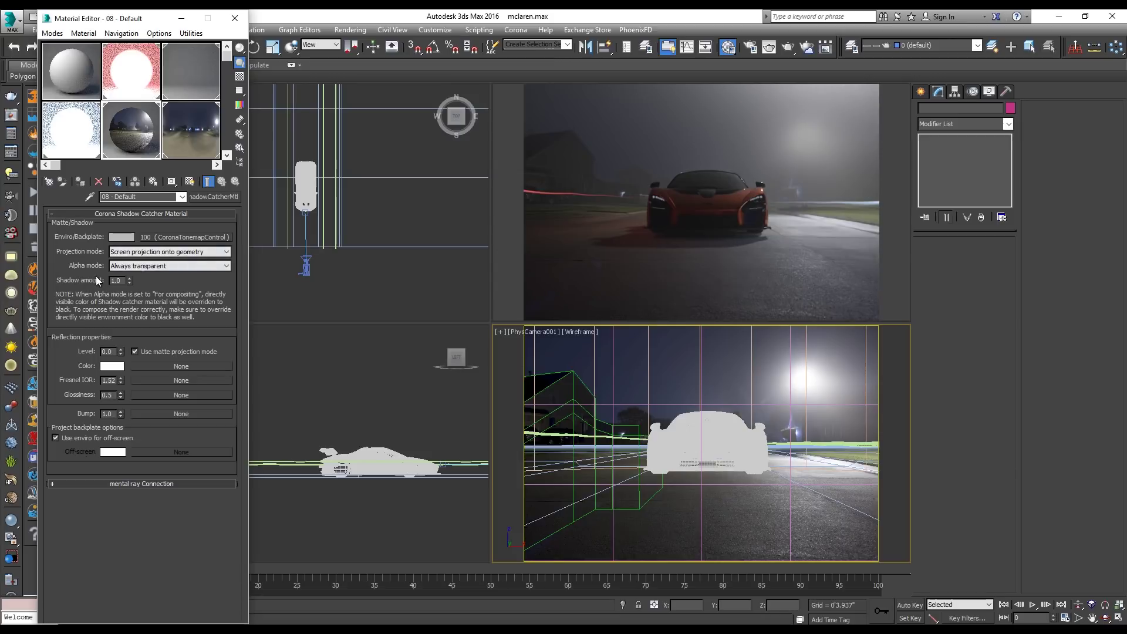
key("Return")
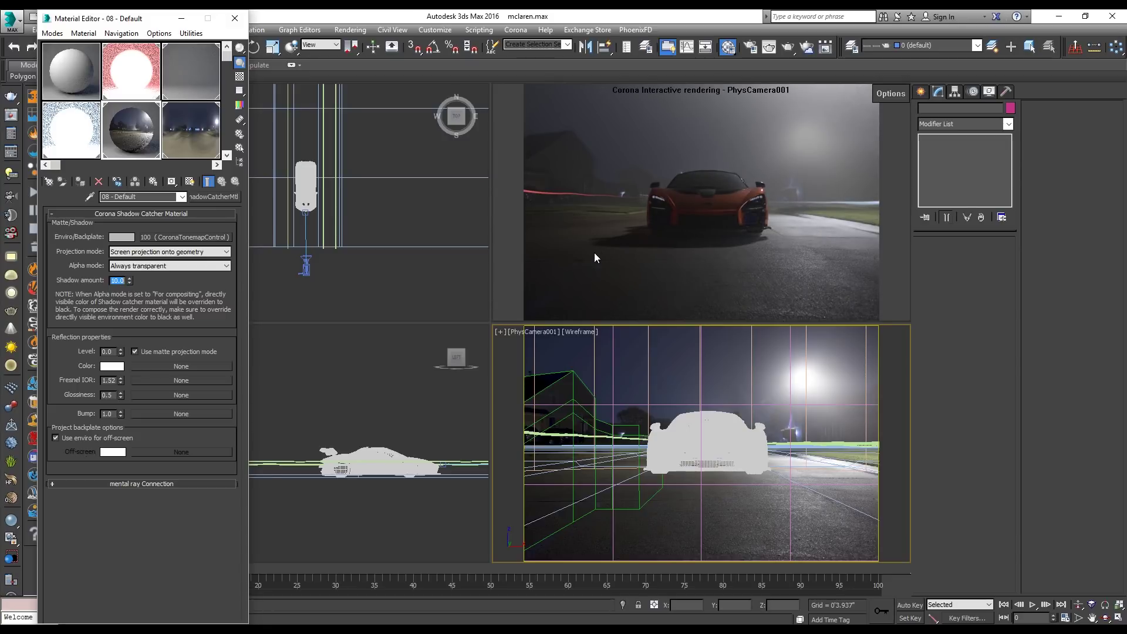
type("8")
key("Return")
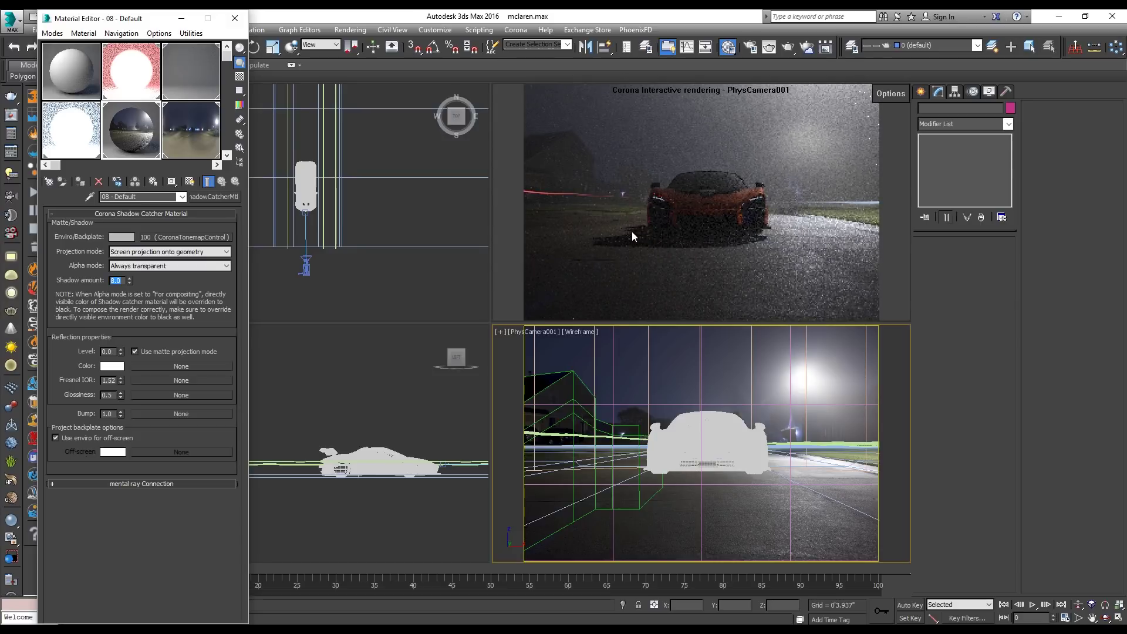
type("5")
key("Return")
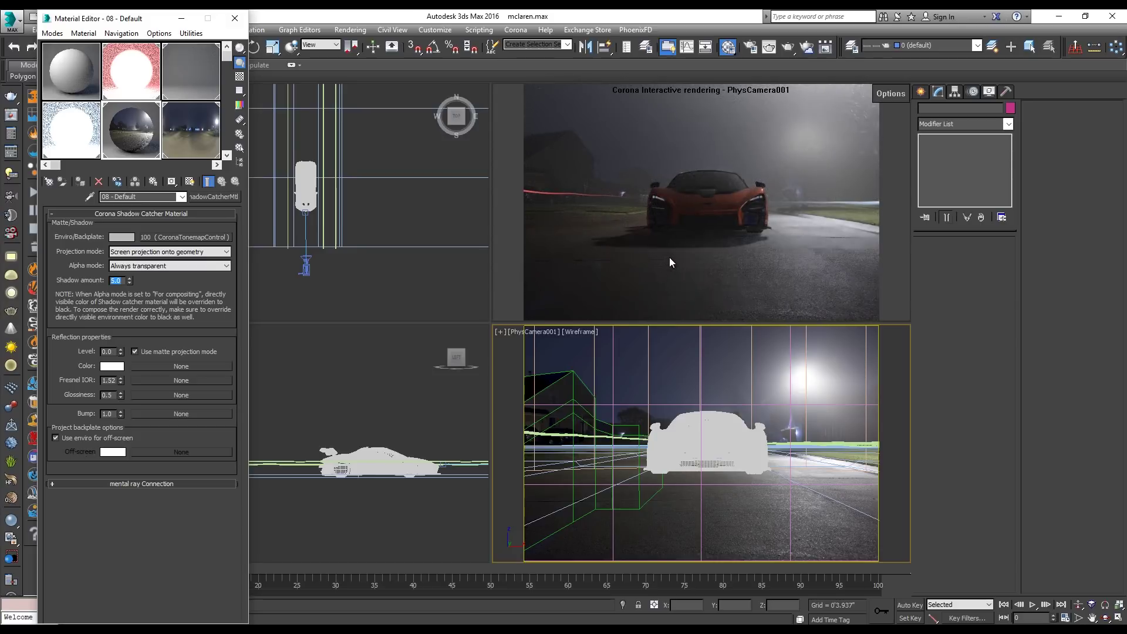
type("1")
key("Return")
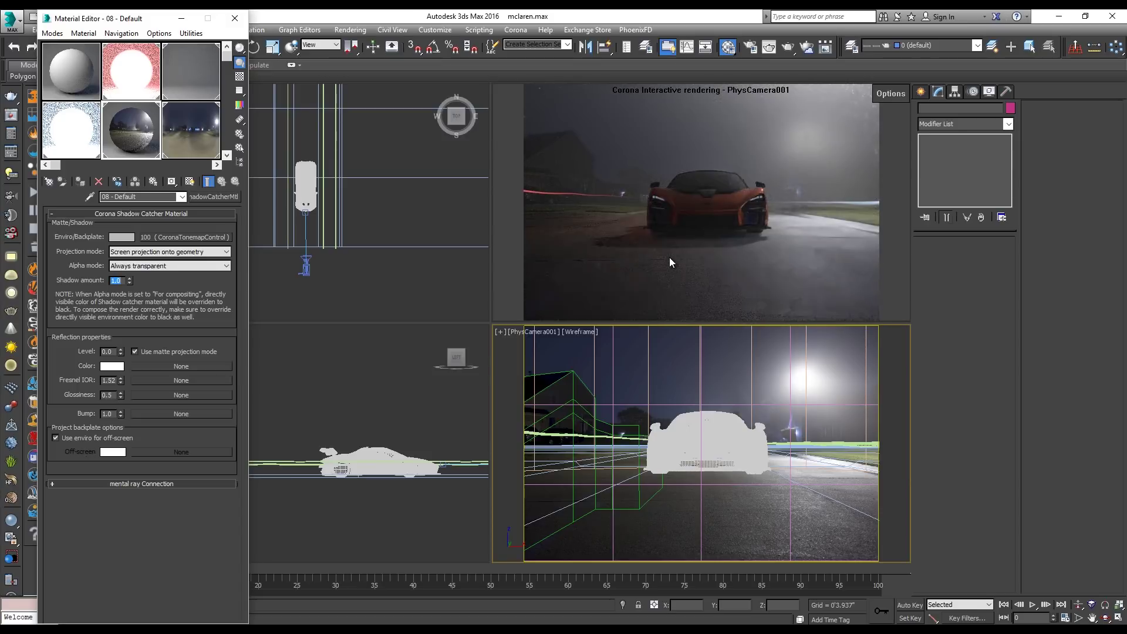
type("10")
key("Return")
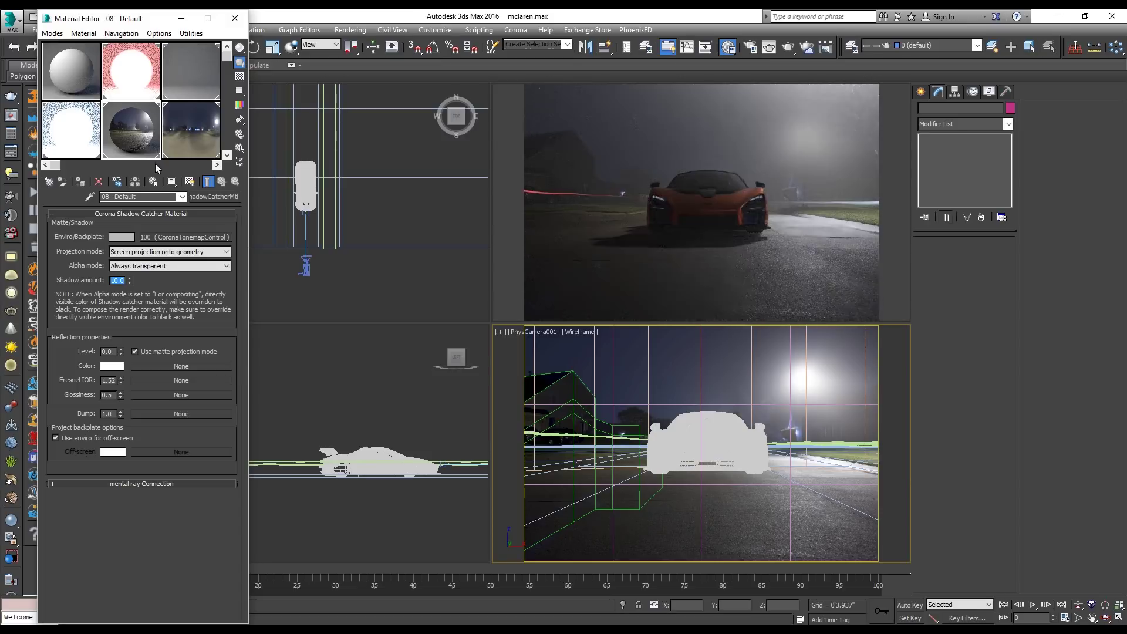
- Raise the red light material's emission intensity to 200, and finally to 300
left_click(143, 86)
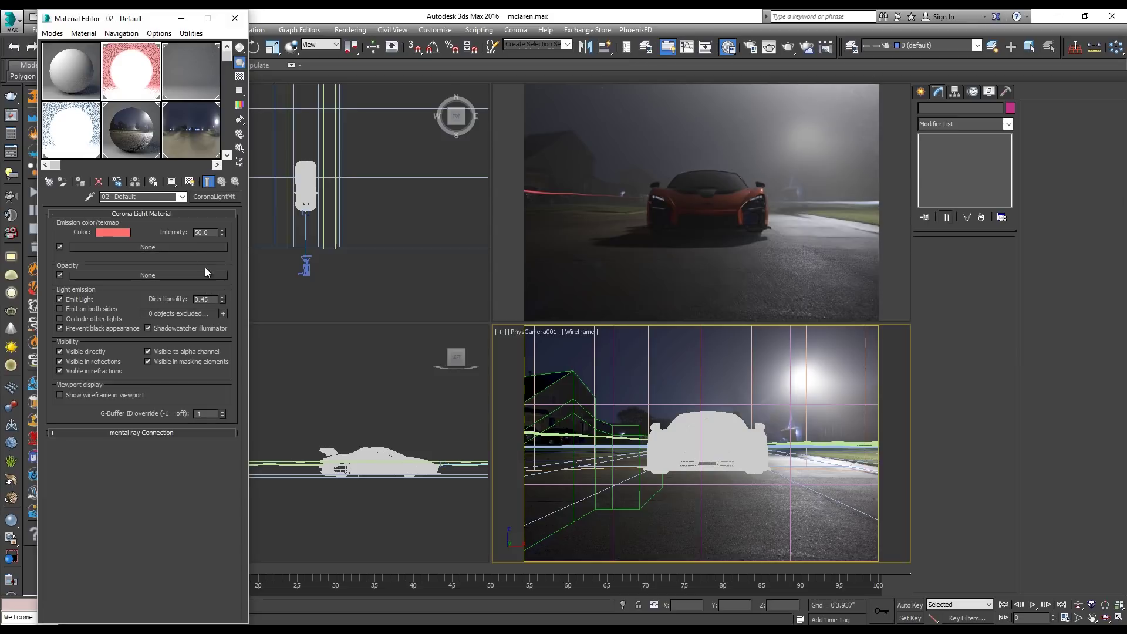
double_click(203, 232)
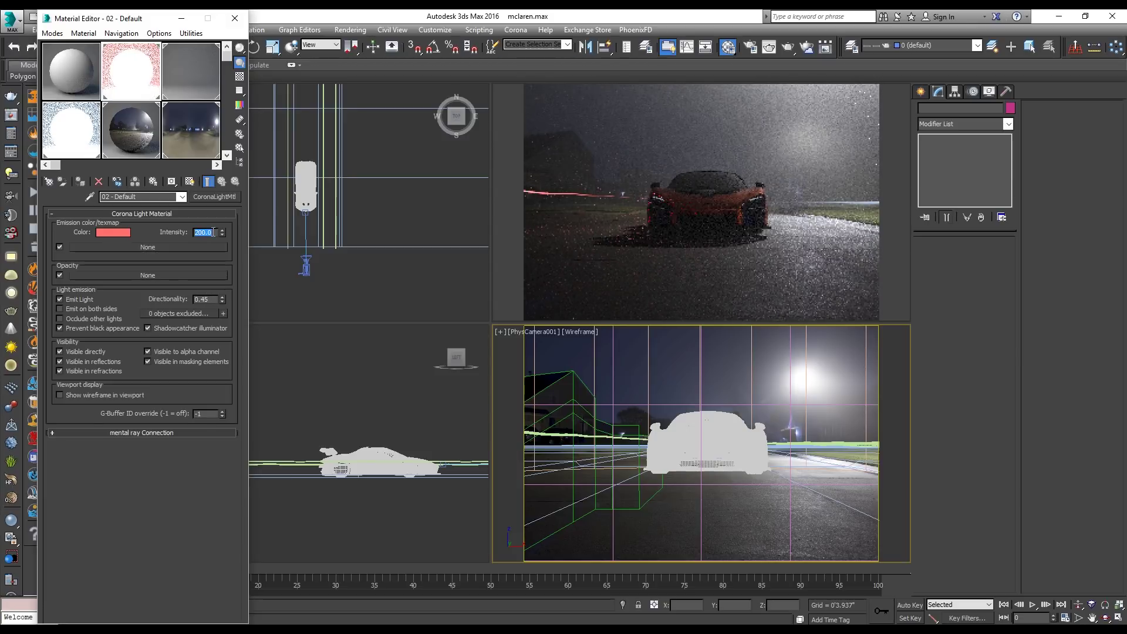
type("300")
key("Return")
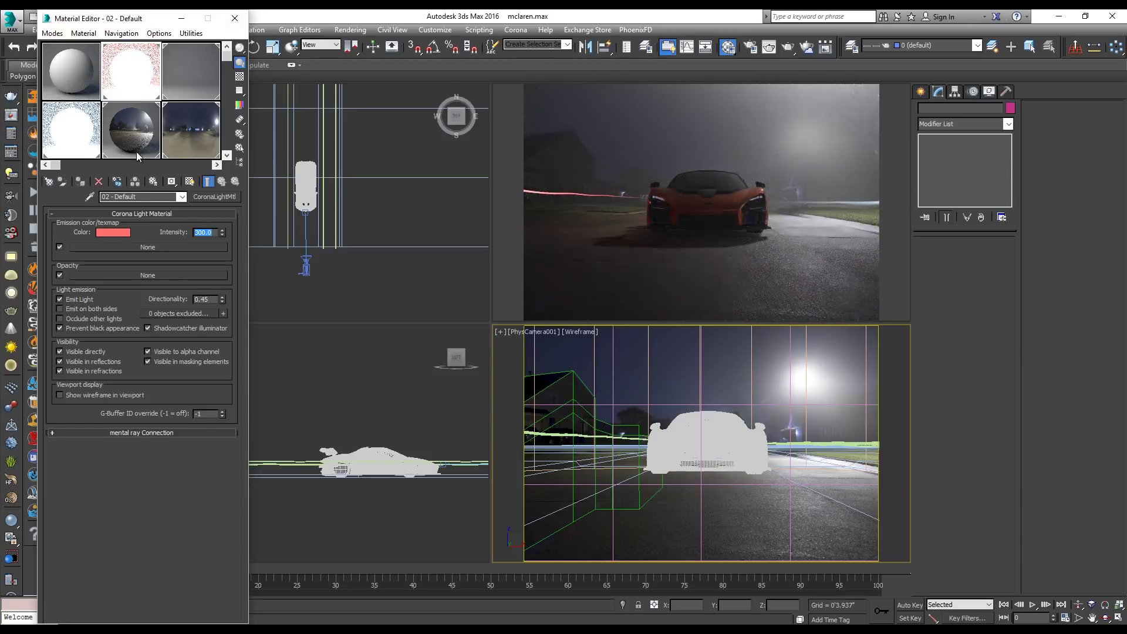
- Raise the pale blue light material's emission intensity to 200
left_click(79, 130)
double_click(205, 233)
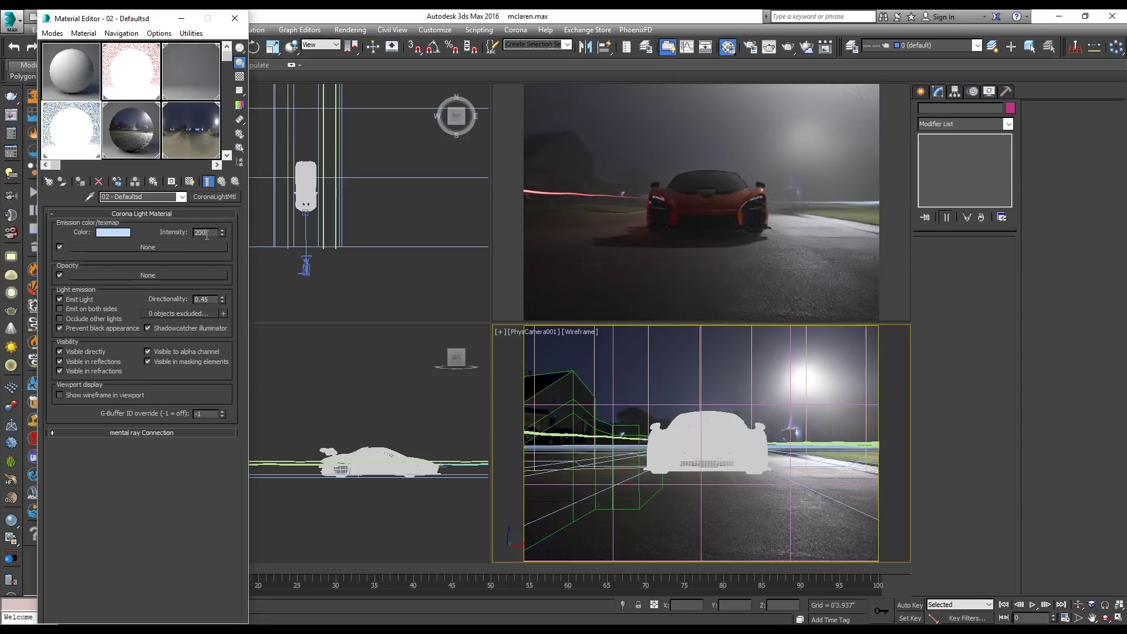
type("200")
key("Return")
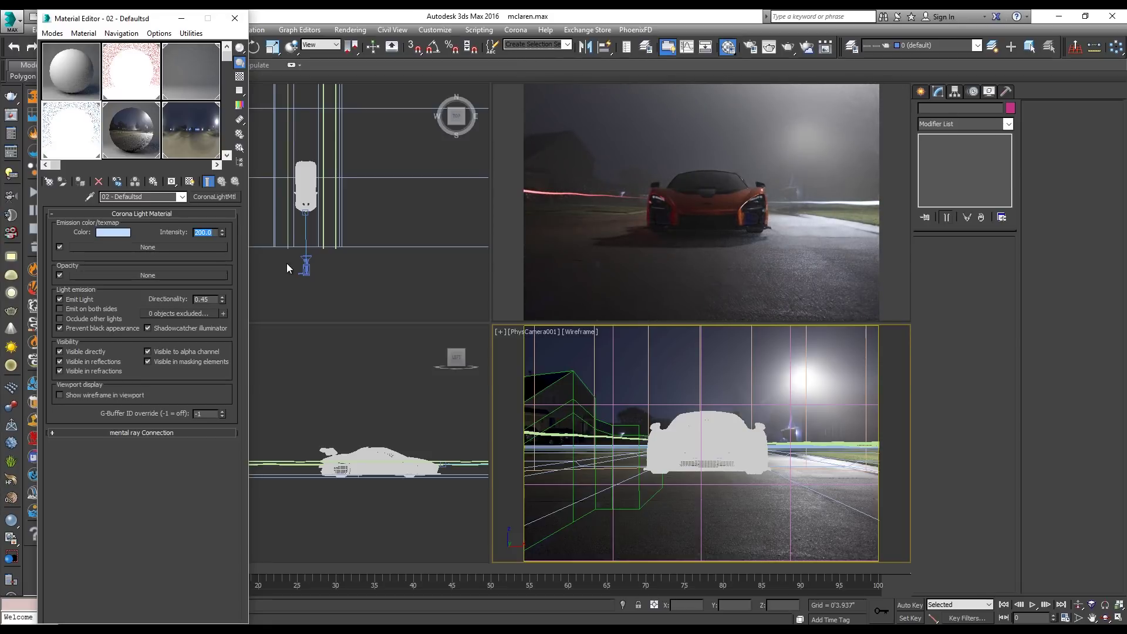
left_click(339, 368)
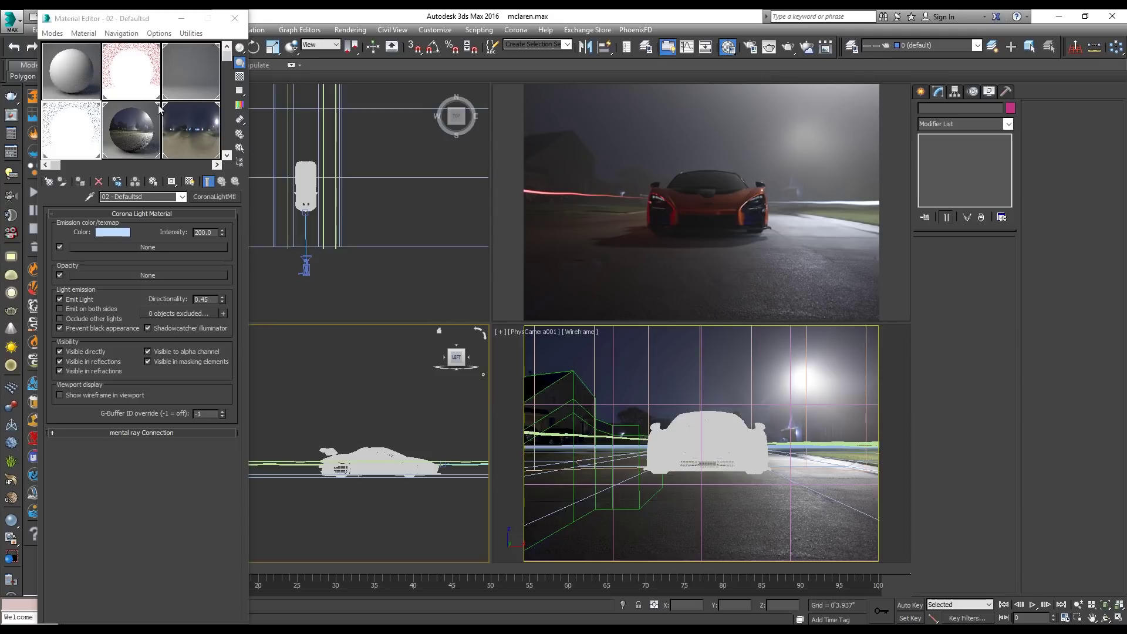
- Set the absorption distance of the volumetric fog material to 15'0.0"
left_click(182, 76)
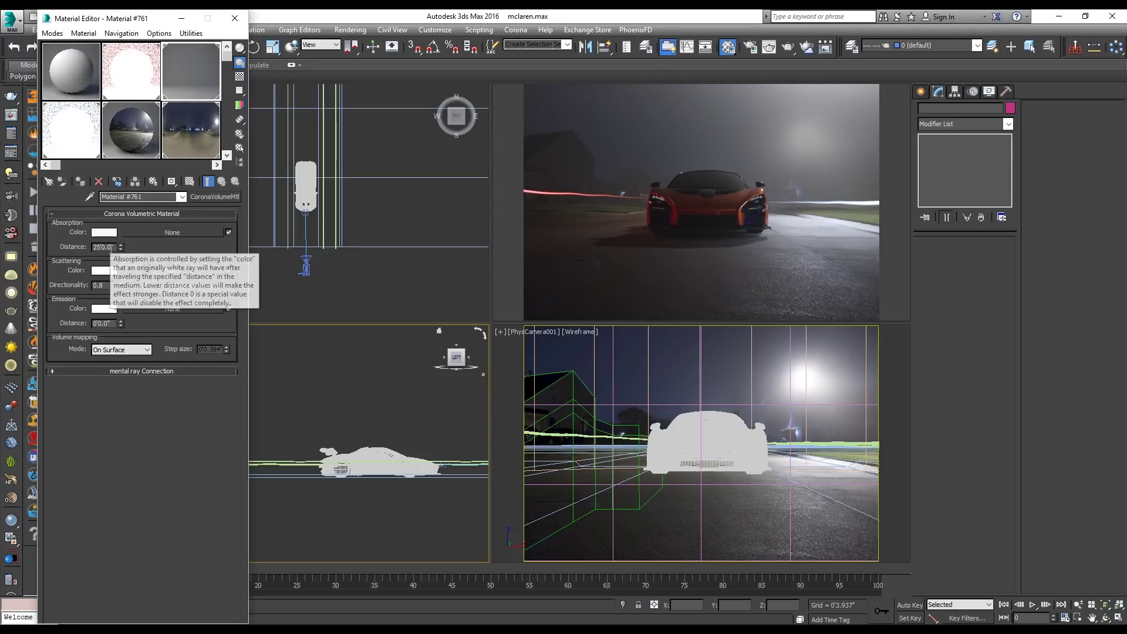
double_click(108, 247)
type("150")
key("Return")
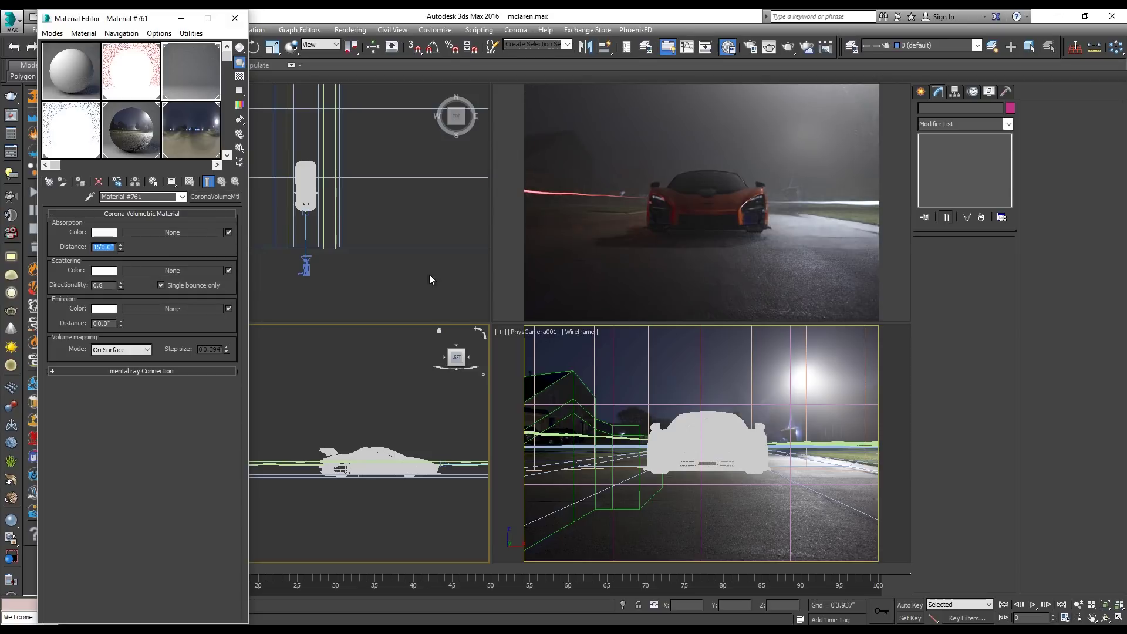
- Test a darker absorption color with a value of 196 on the fog material and brighten it back to near white
left_click(116, 232)
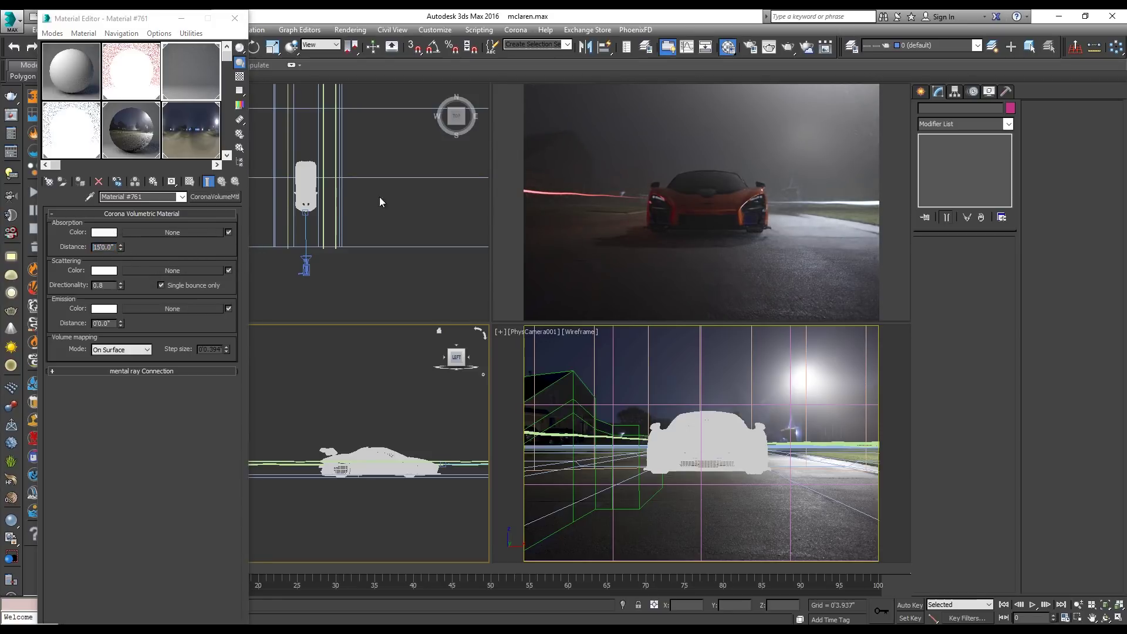
left_click_drag(441, 145, 435, 142)
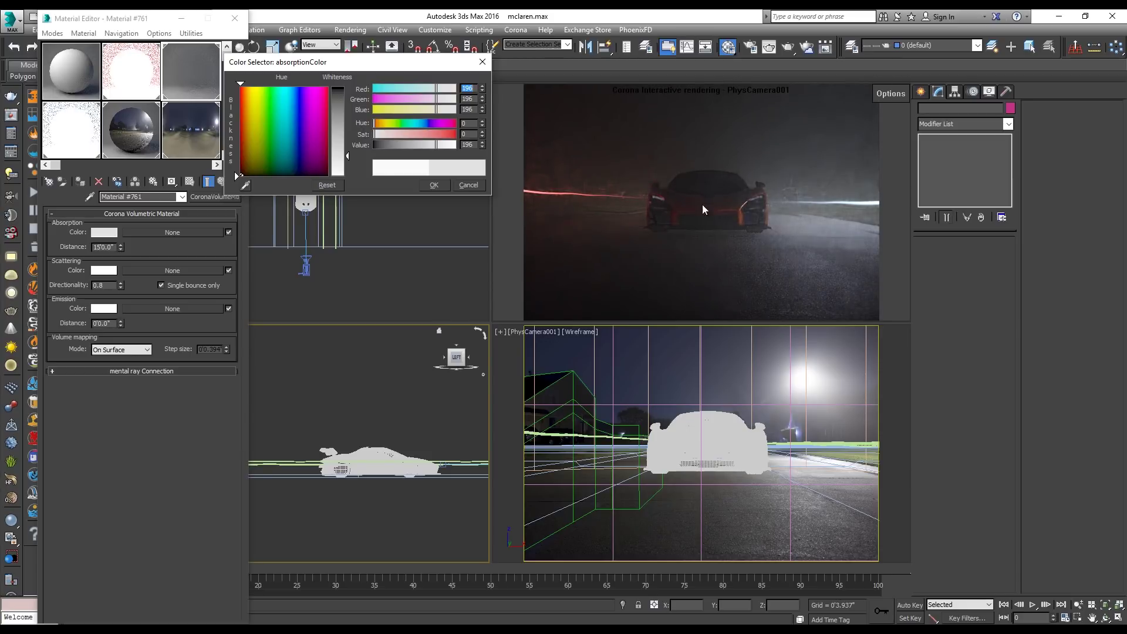
mouse_move(436, 145)
left_mouse_down()
mouse_move(485, 147)
mouse_move(456, 149)
left_mouse_up()
left_click(434, 185)
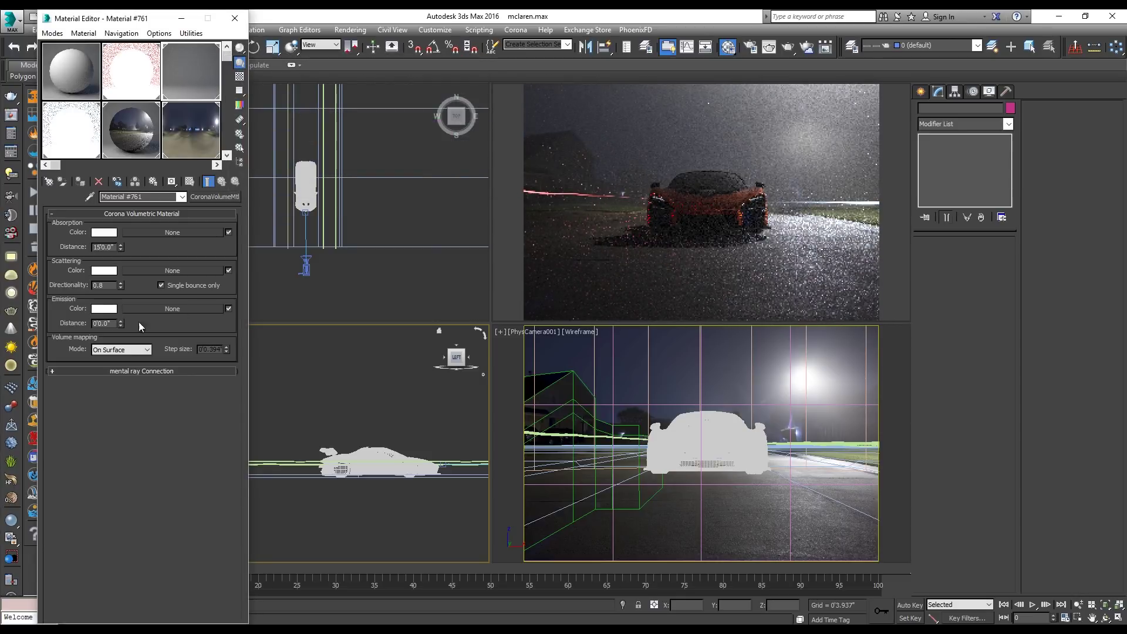
- Brighten the fog material's scattering color to near white and set its directionality to 0.5
left_click(98, 271)
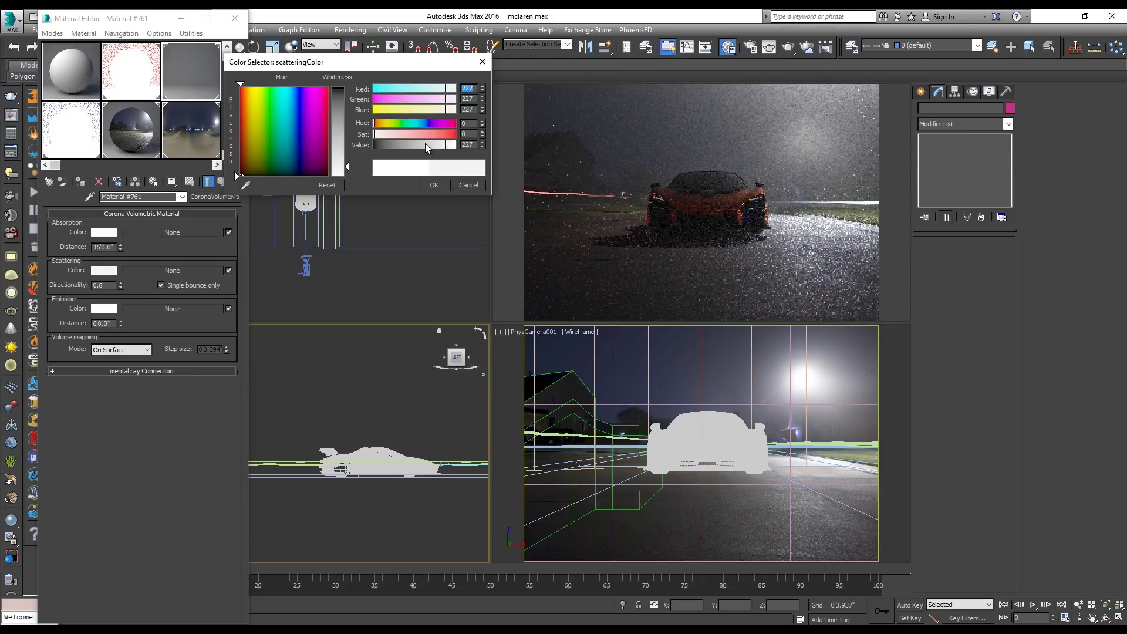
left_click_drag(425, 144, 456, 144)
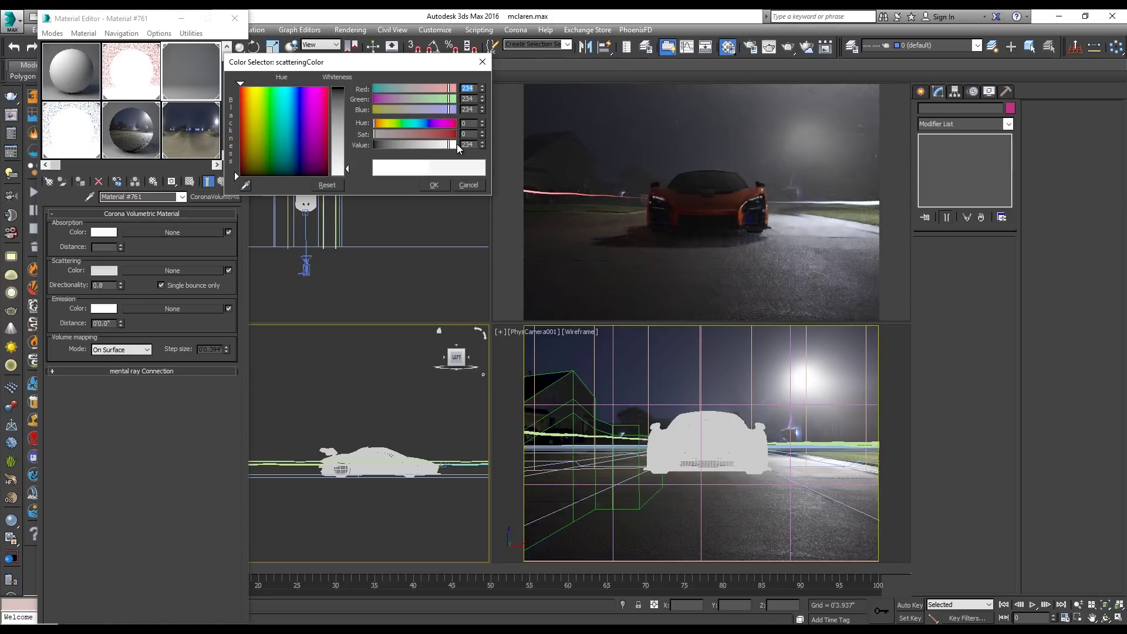
left_click(432, 185)
double_click(110, 286)
type("0.4")
key("Return")
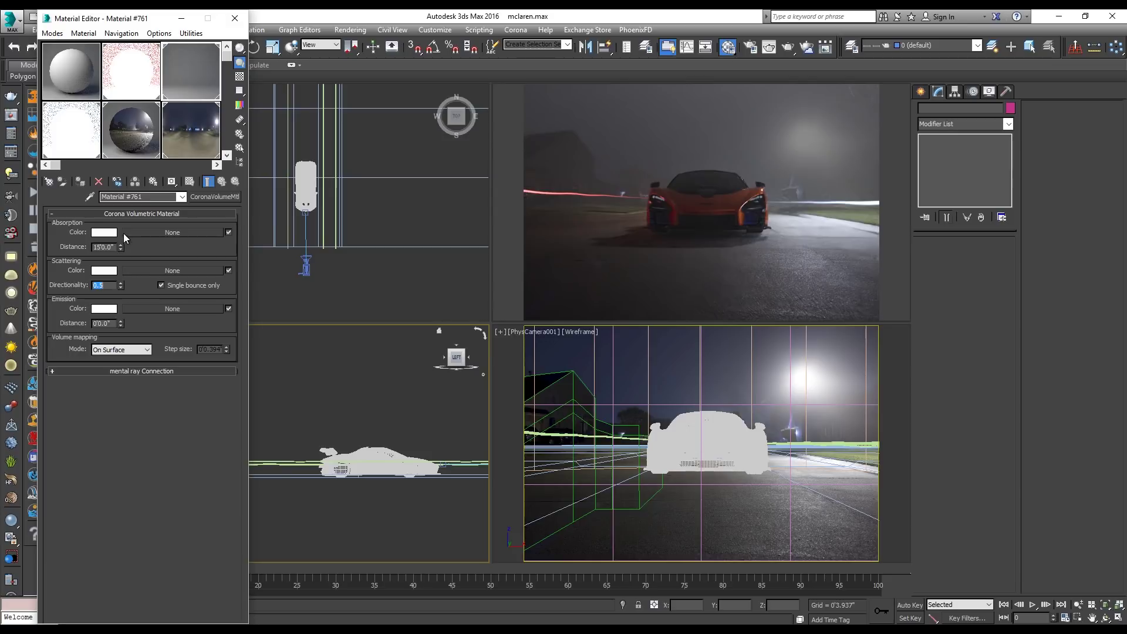
- Set the fog's absorption distance to 35'0.0" and darken its absorption color to a light grey slightly brighter than value 223
double_click(103, 247)
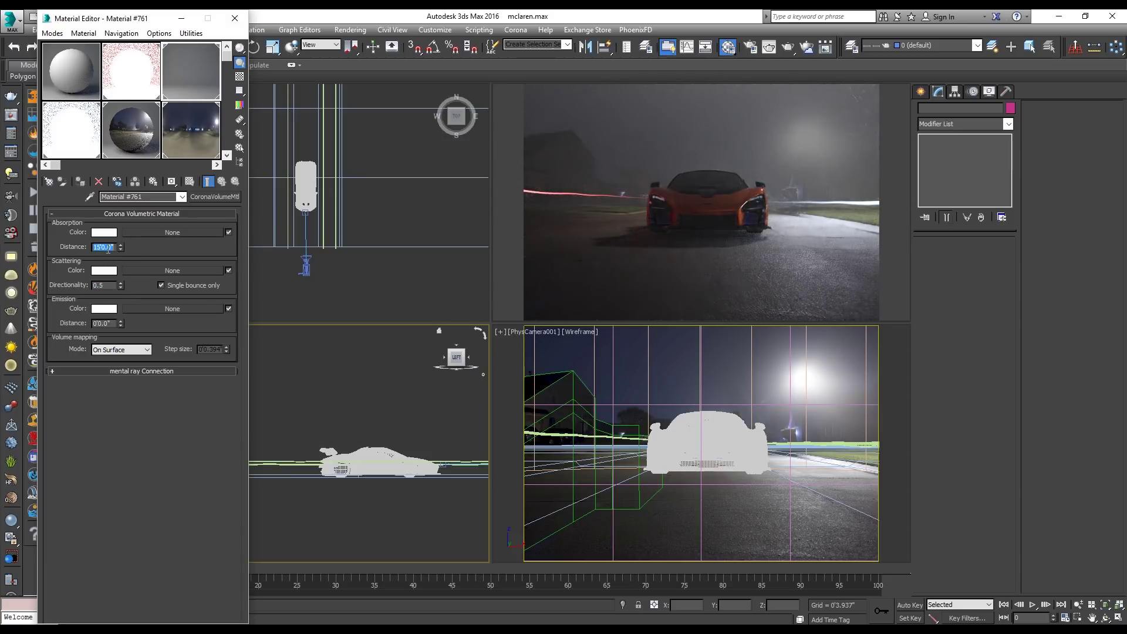
type("1")
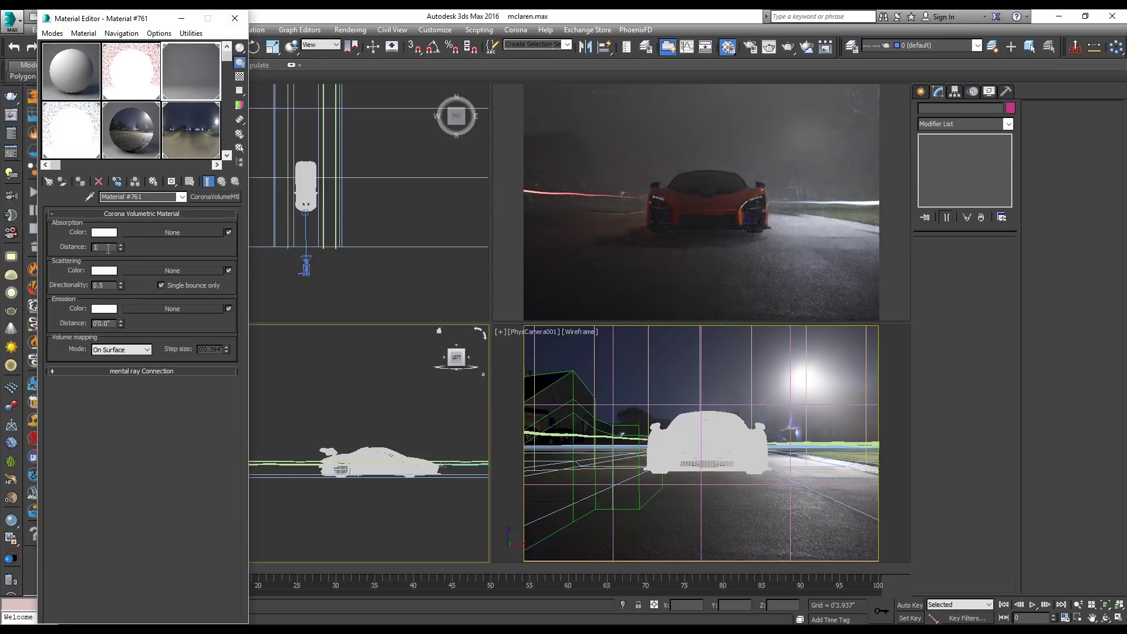
type("50")
key("Return")
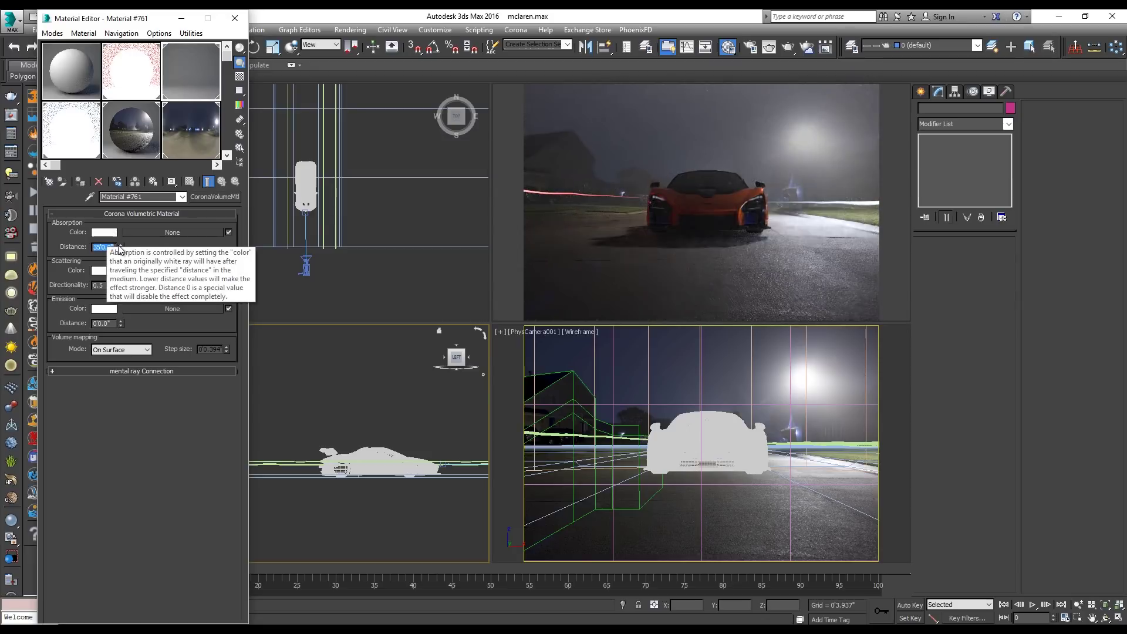
left_click(104, 232)
left_click_drag(455, 145, 446, 146)
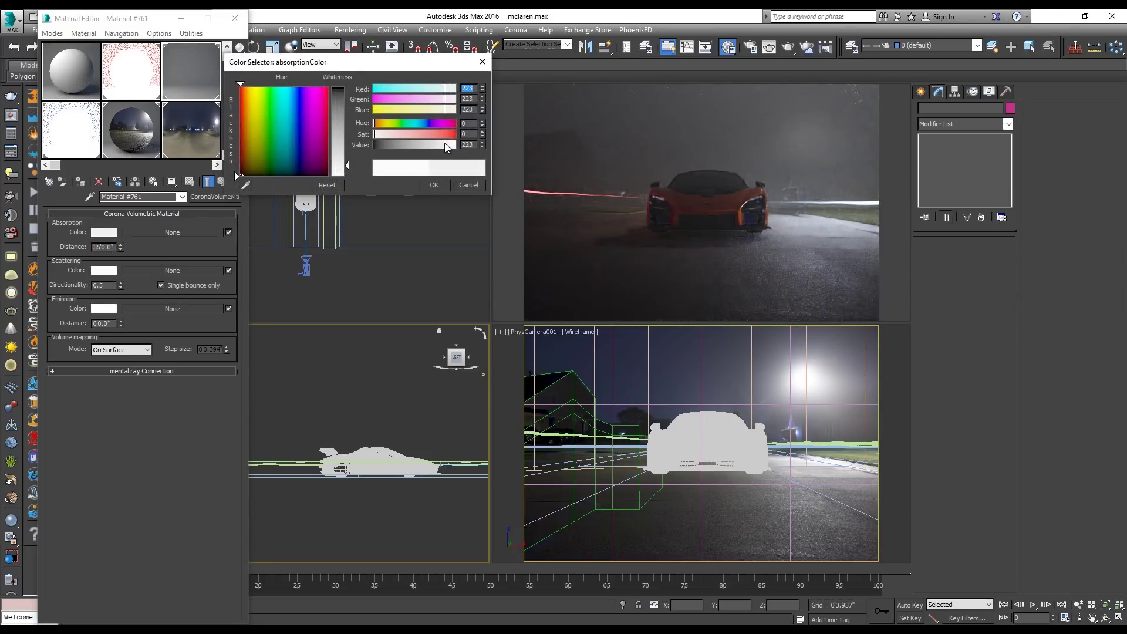
left_click_drag(446, 147, 449, 145)
left_click(433, 185)
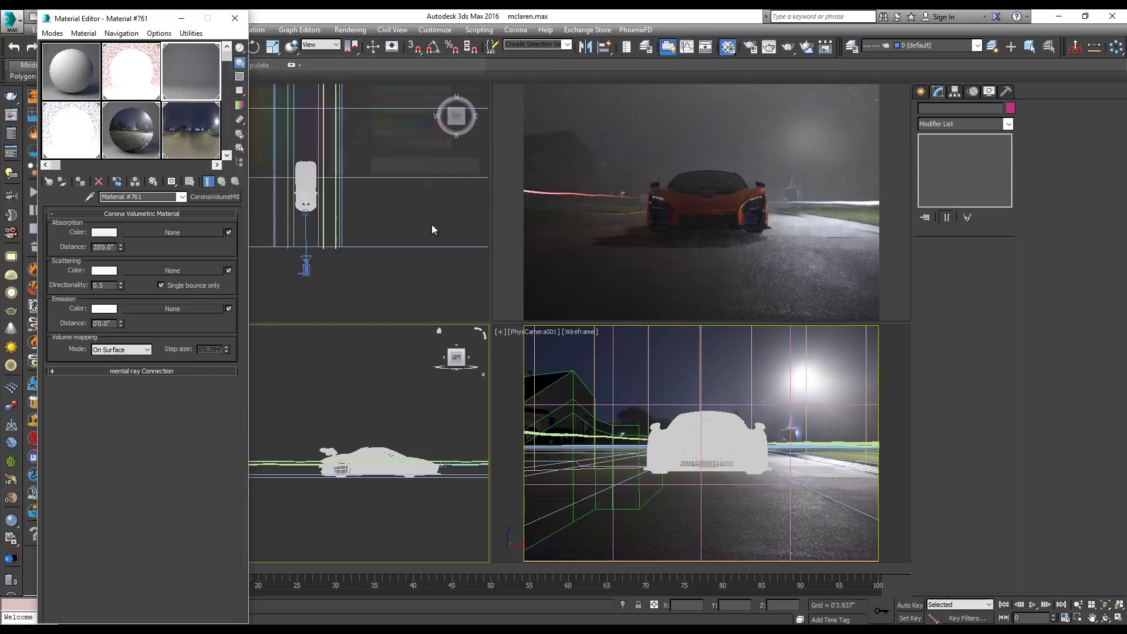
- Brighten the fog's absorption color to nearly white and set the absorption distance to 15'0.0"
left_click(418, 281)
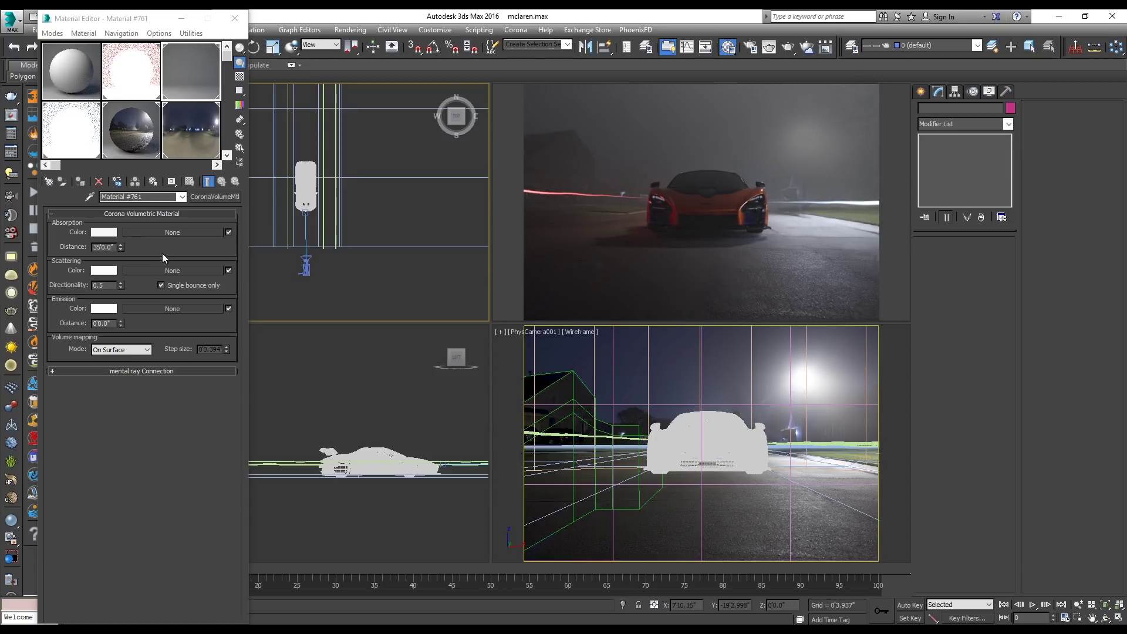
left_click(104, 233)
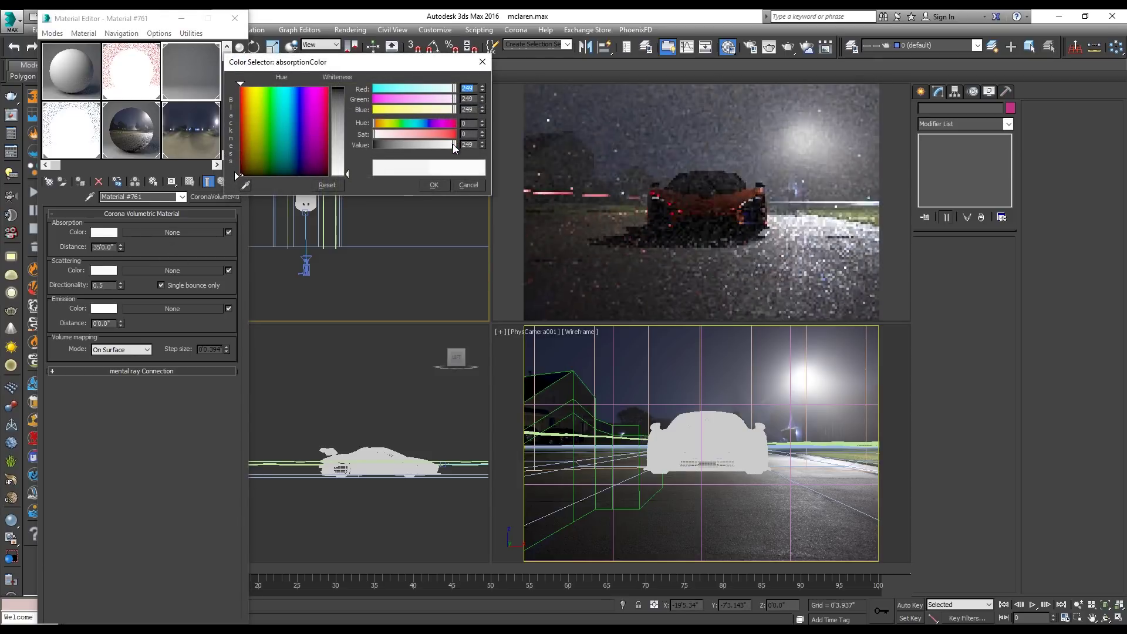
left_click(438, 185)
double_click(113, 247)
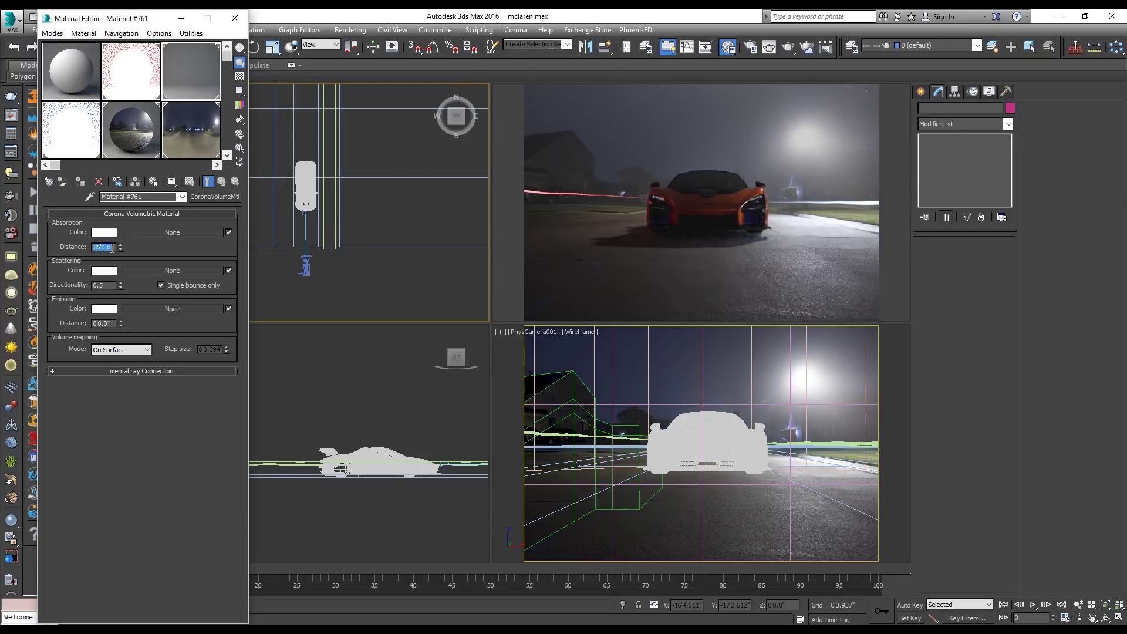
type("150")
key("Return")
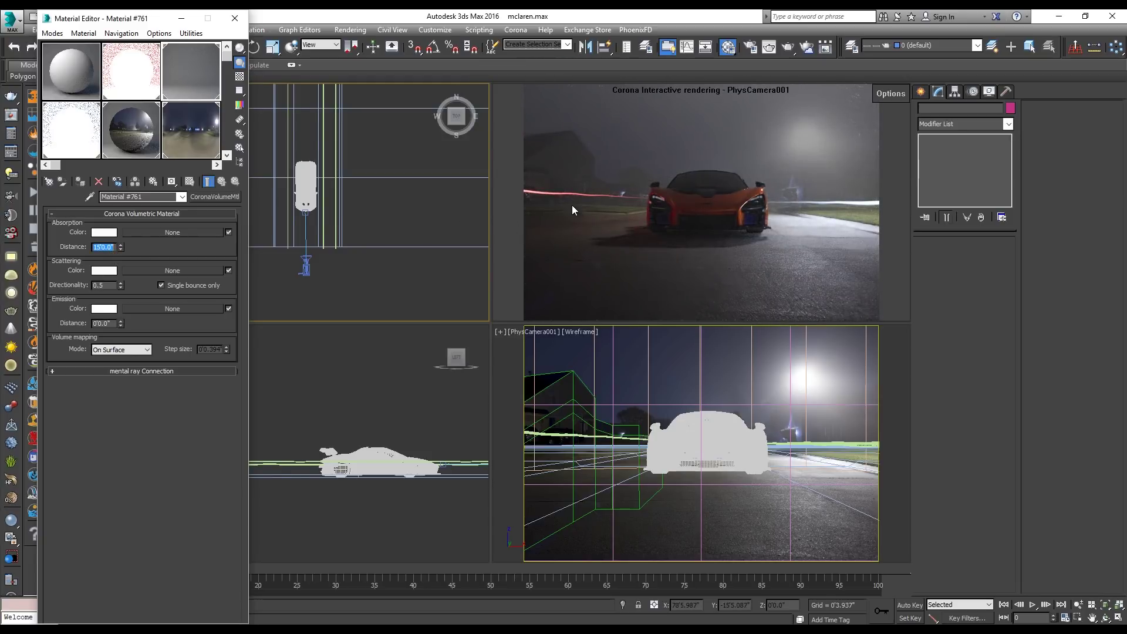
left_click(350, 274)
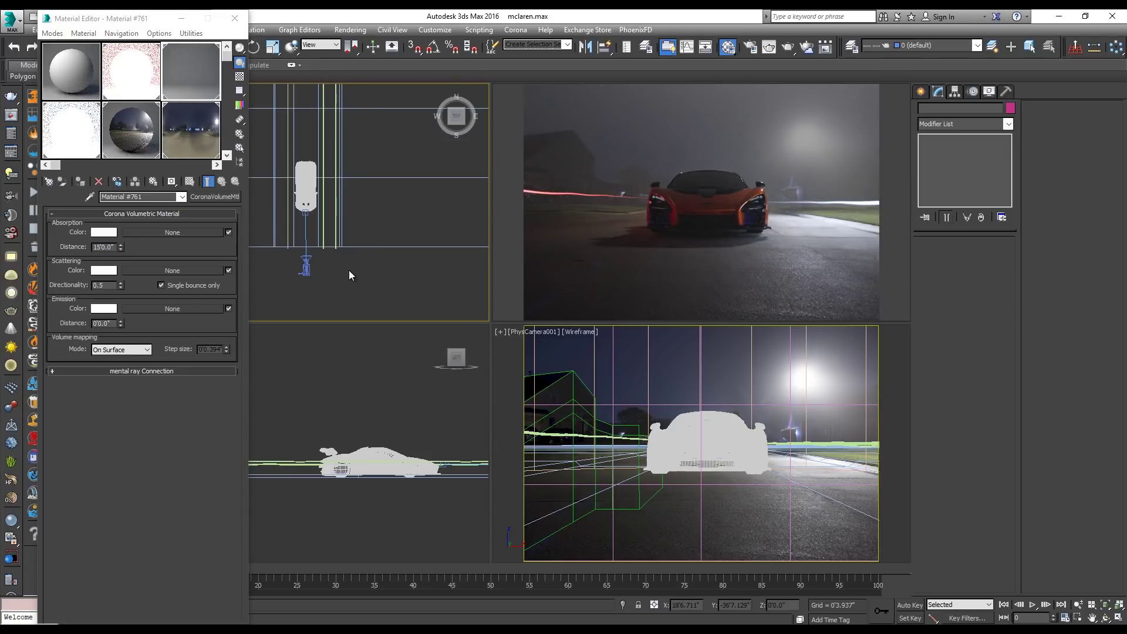
left_click(921, 92)
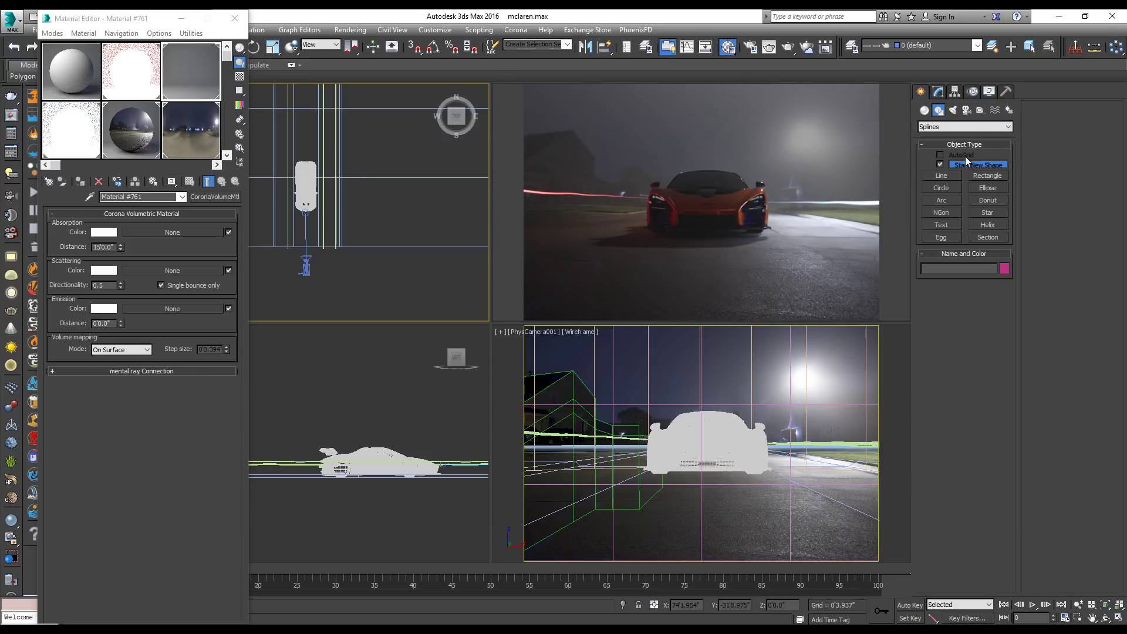
- Darken the fog's absorption color slightly from near white and set the absorption distance to 25'0.0"
left_click(121, 231)
left_click(115, 231)
left_click(482, 146)
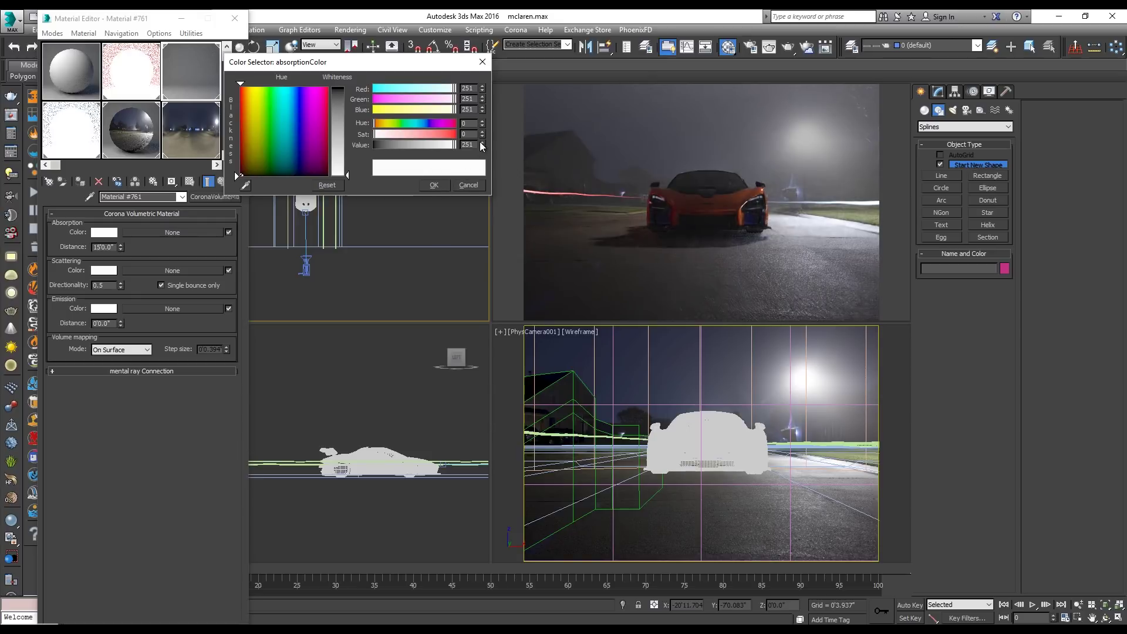
left_click_drag(455, 147, 448, 144)
left_click(433, 185)
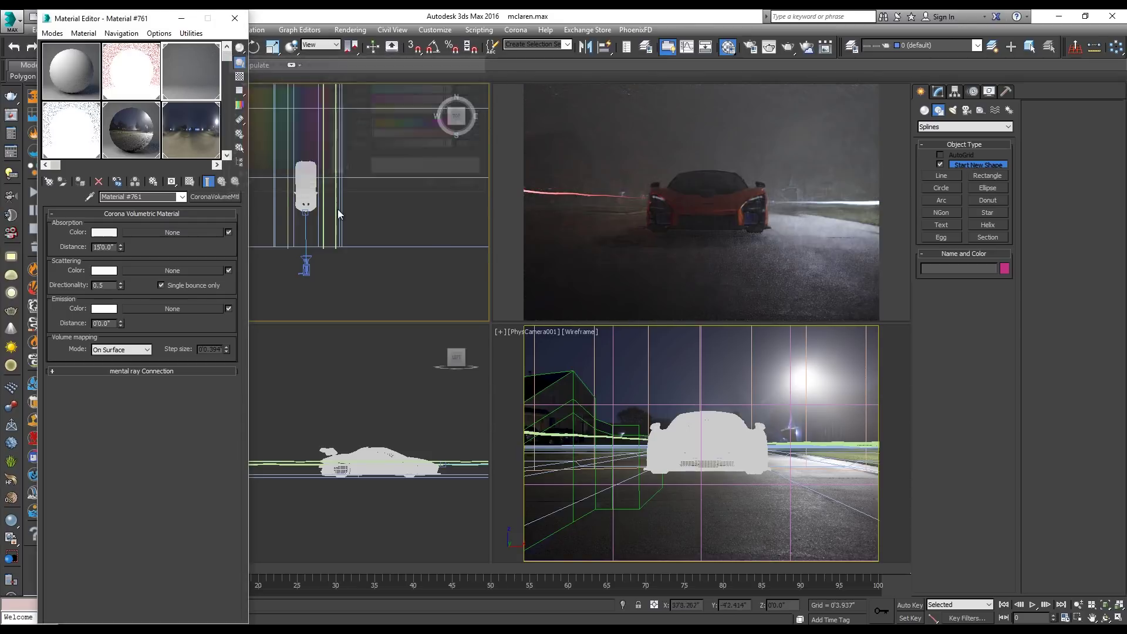
double_click(104, 247)
type("250")
key("Return")
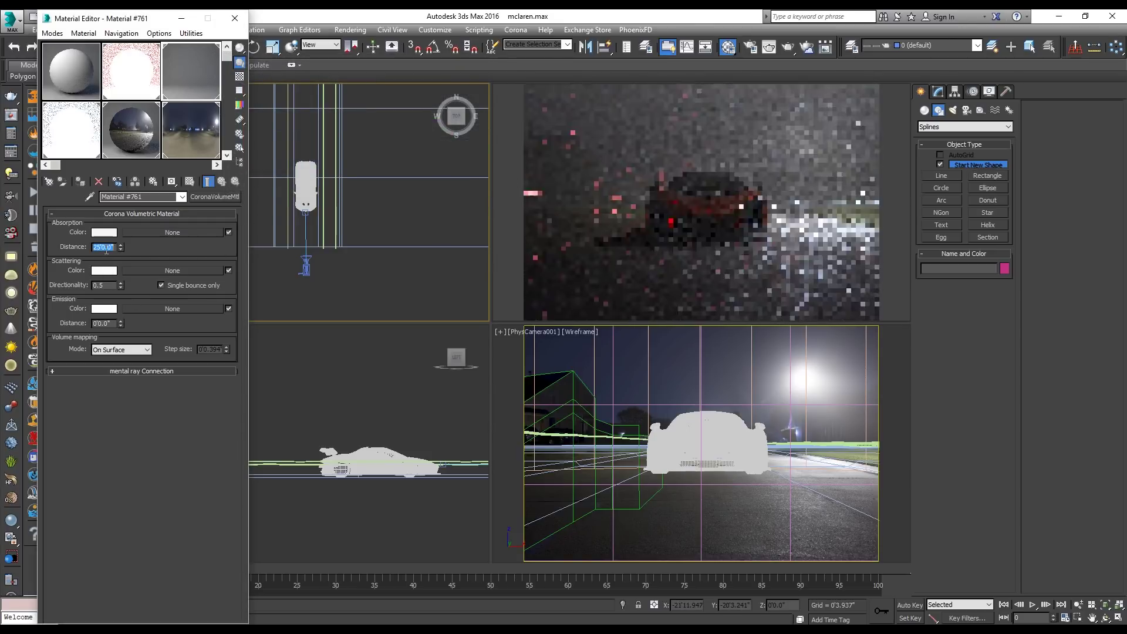
- Set the fog's absorption distance to 35'0.0" and brighten its absorption color to near white at about value 250
type("350")
key("Return")
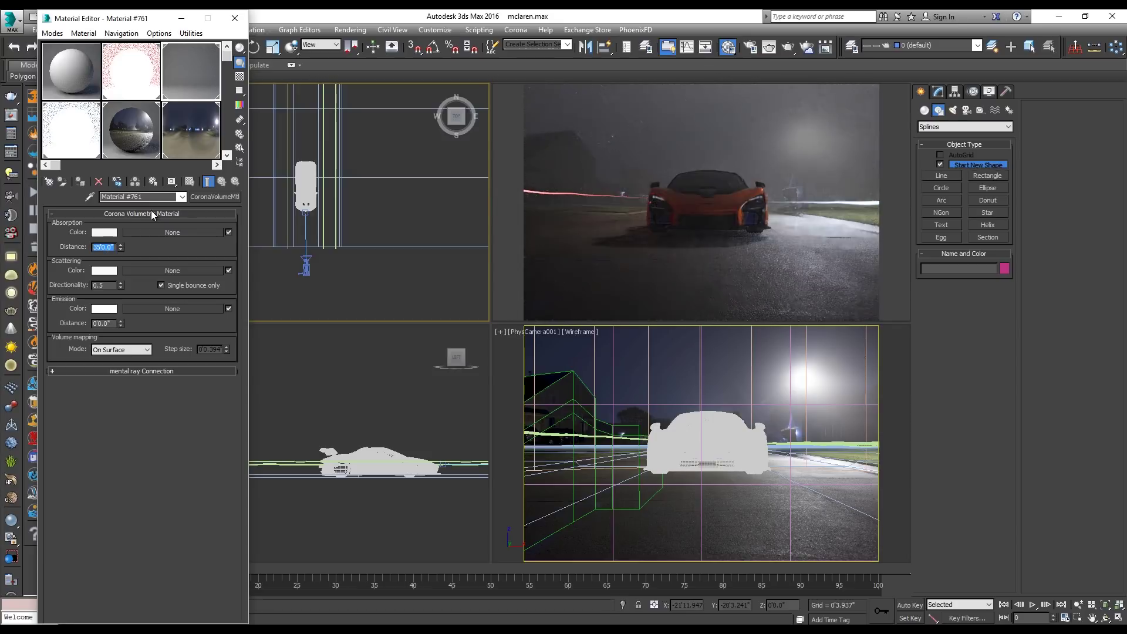
left_click(113, 234)
left_click_drag(449, 148, 457, 149)
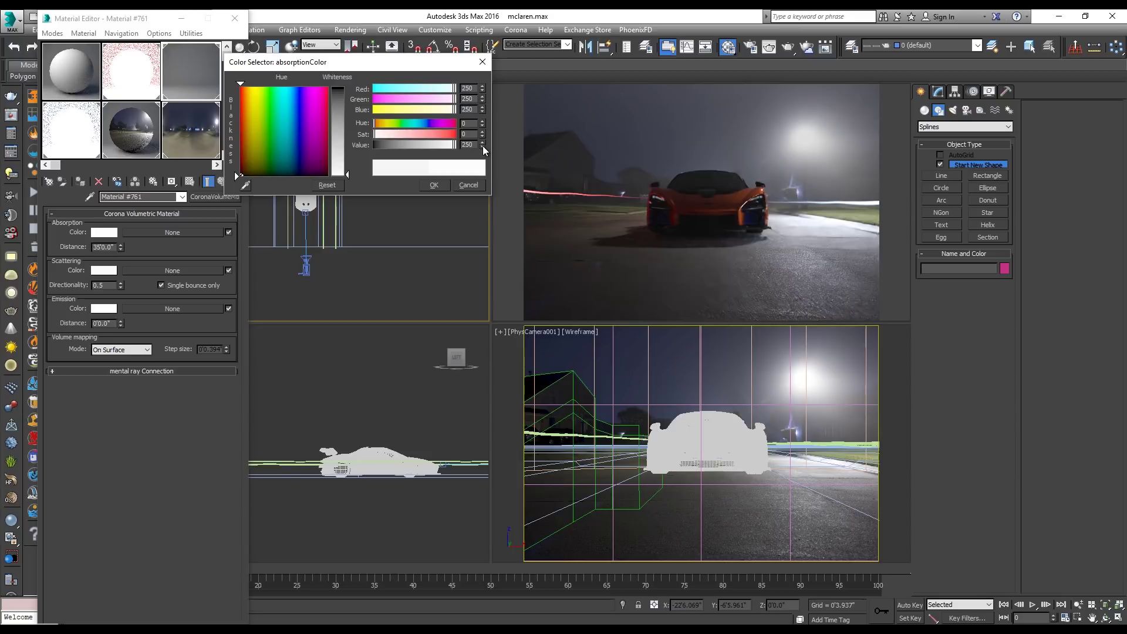
left_click(439, 186)
- Brighten the fog material's scattering color to near white at value 254
left_click(115, 273)
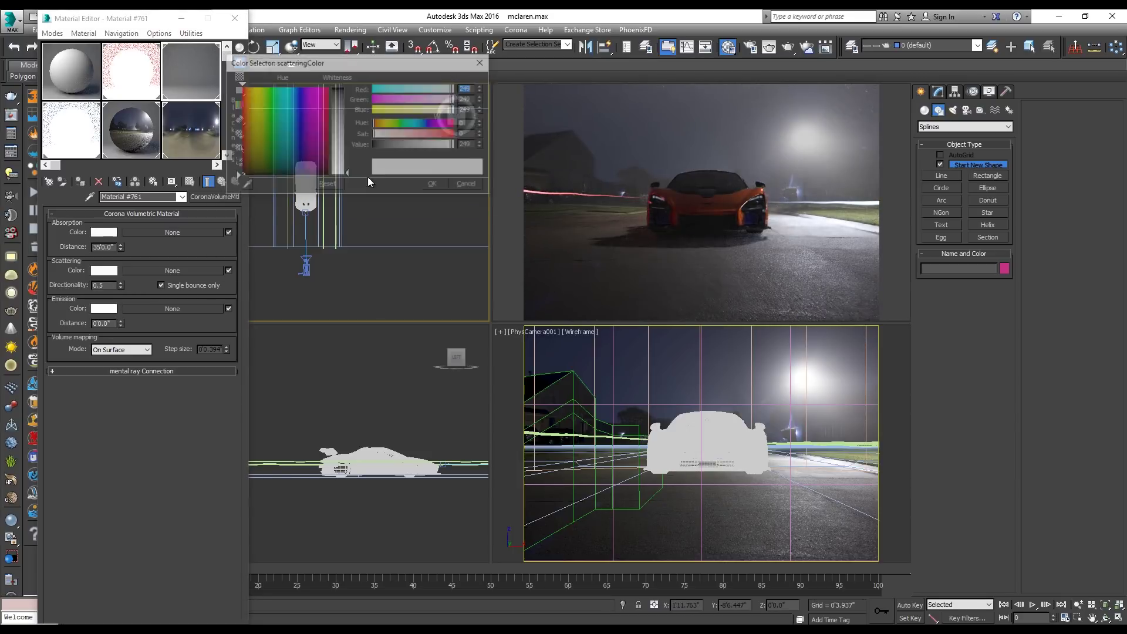
mouse_move(446, 147)
left_mouse_down()
mouse_move(436, 146)
mouse_move(458, 147)
left_mouse_up()
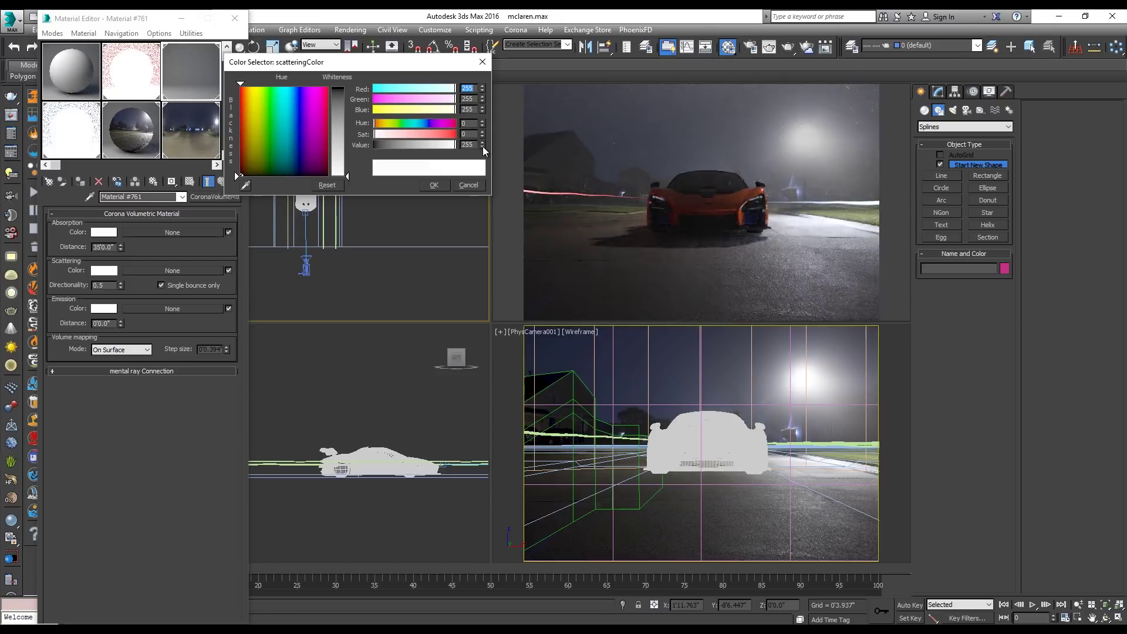
left_click(482, 147)
left_click(438, 184)
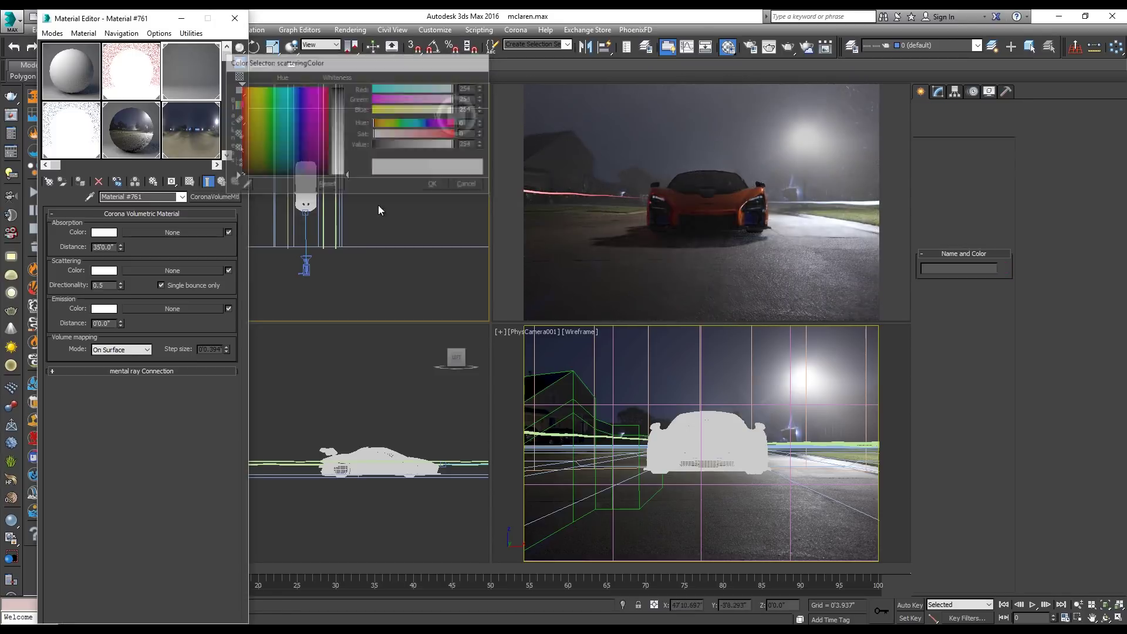
- Try a scattering directionality of 0.9 on the fog material, and settle on 0.7
double_click(103, 286)
double_click(103, 287)
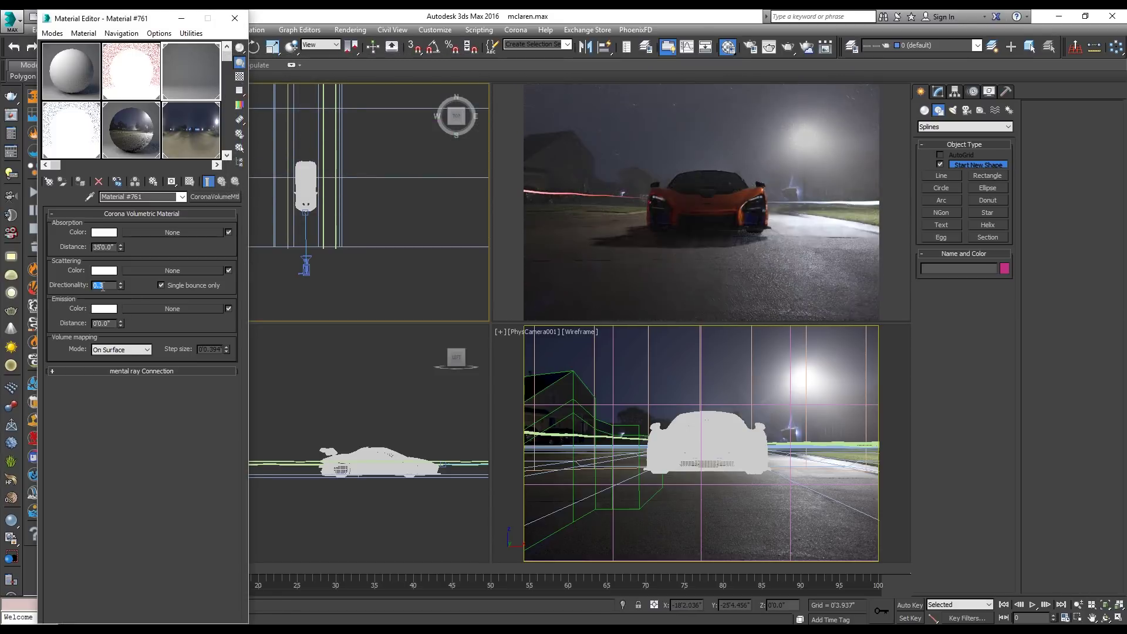
type(".9")
key("Return")
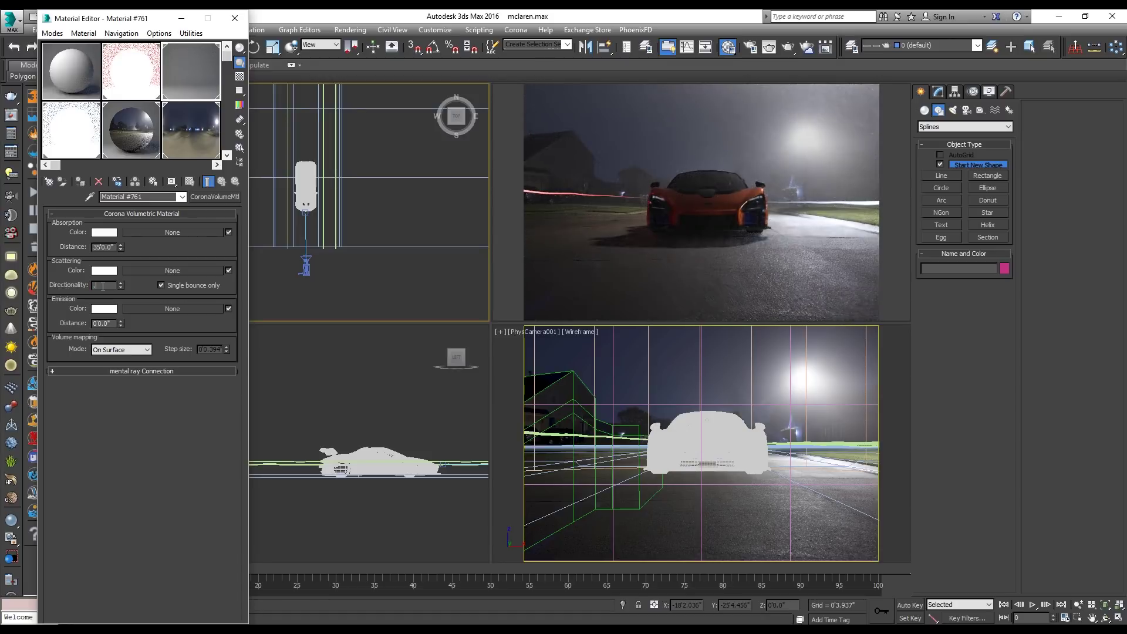
type(".7")
key("Return")
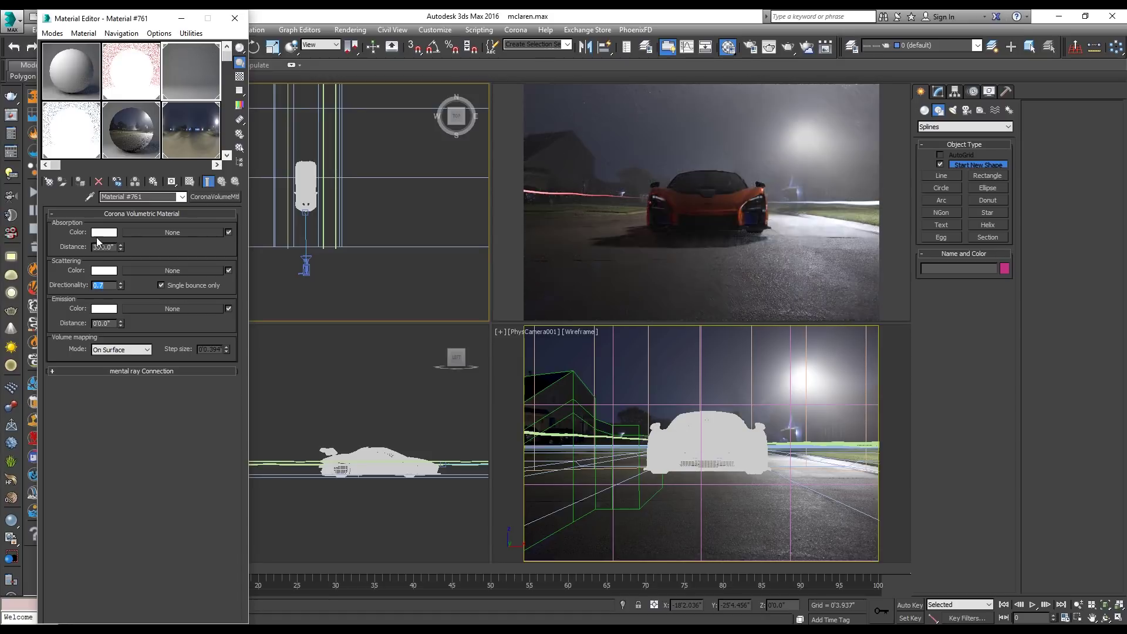
- Fine-tune the fog's absorption color within near-white values and check the result in the interactive render
left_click(114, 233)
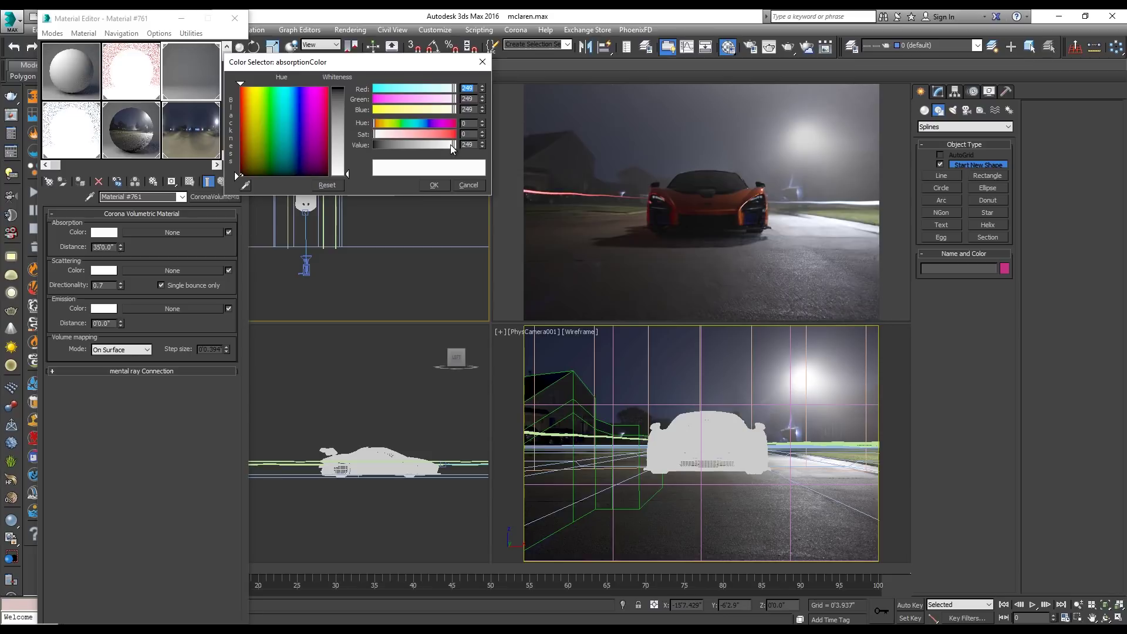
left_click_drag(456, 145, 452, 148)
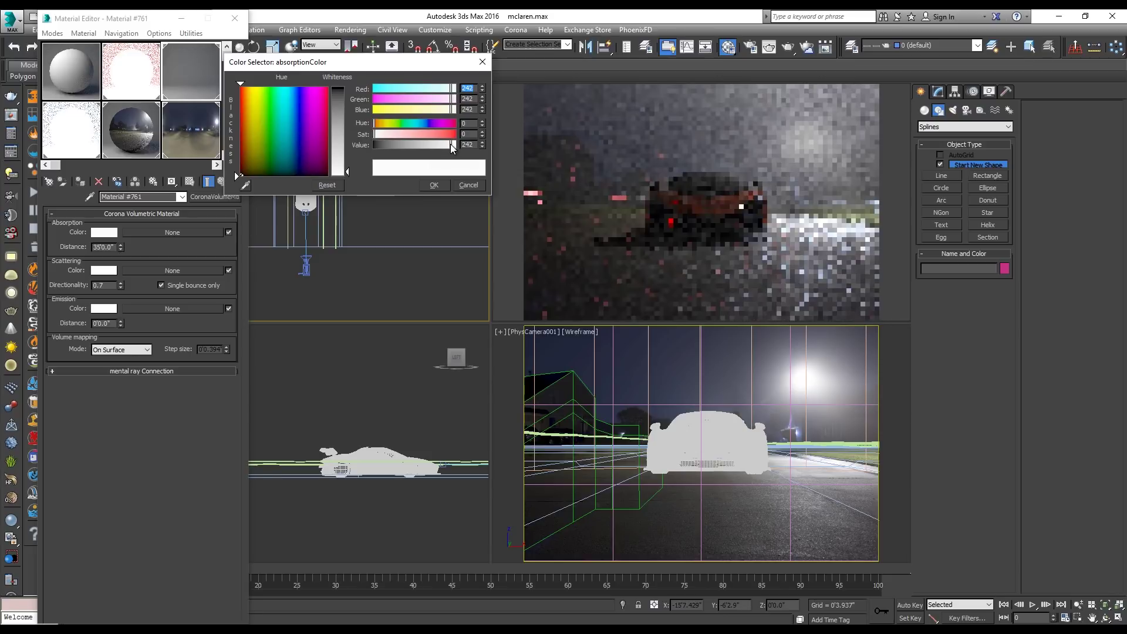
left_click(481, 143)
left_click_drag(453, 145, 456, 148)
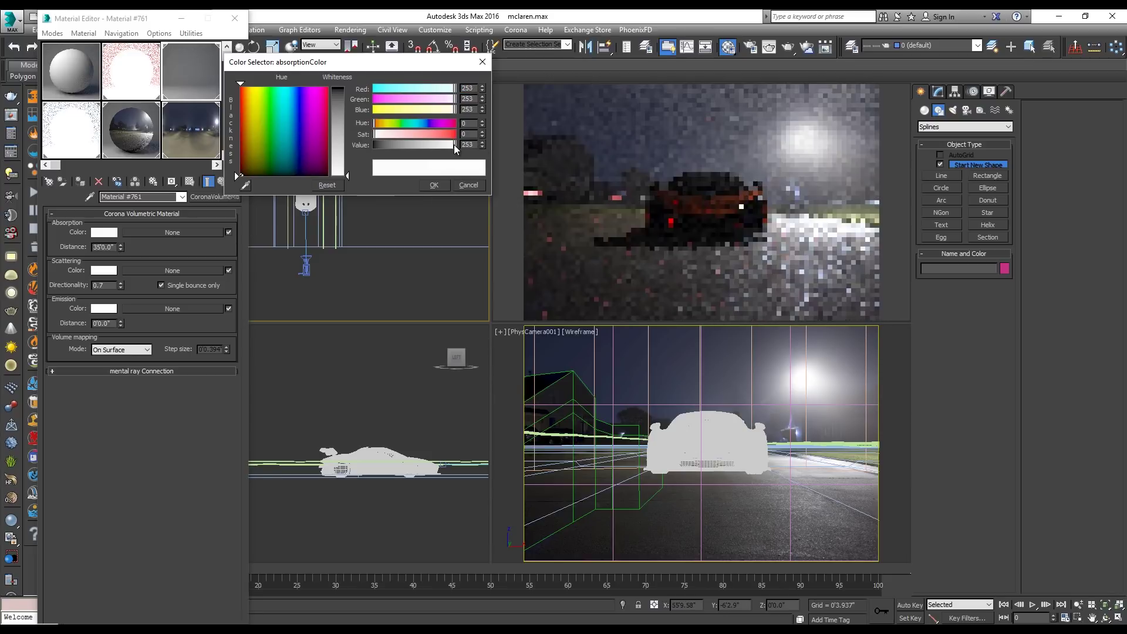
left_click(439, 186)
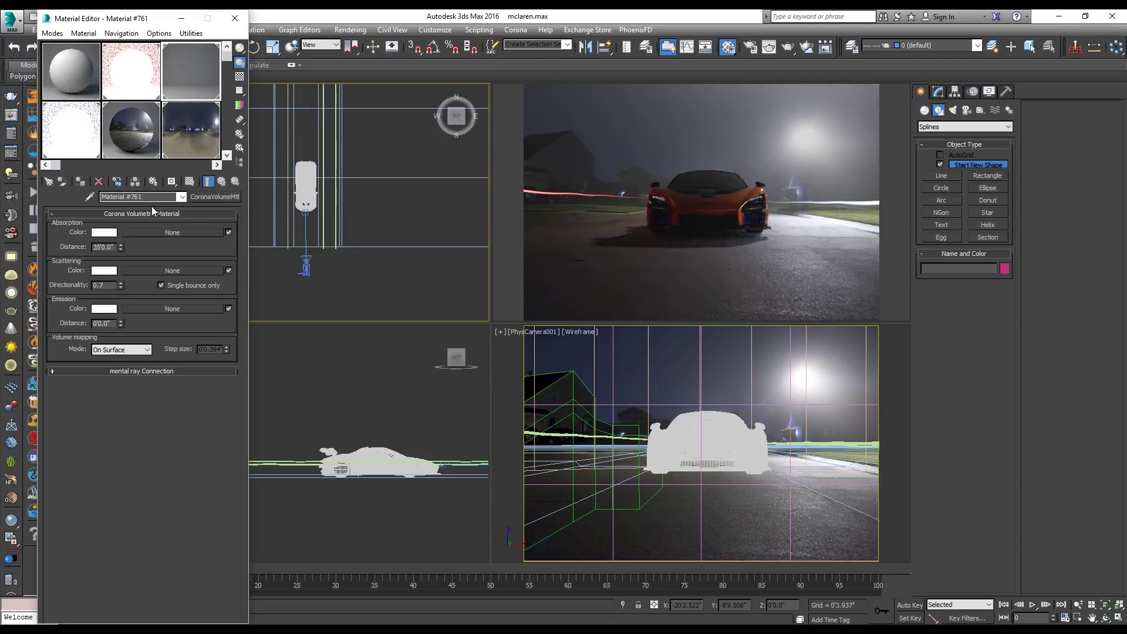
left_click(346, 373)
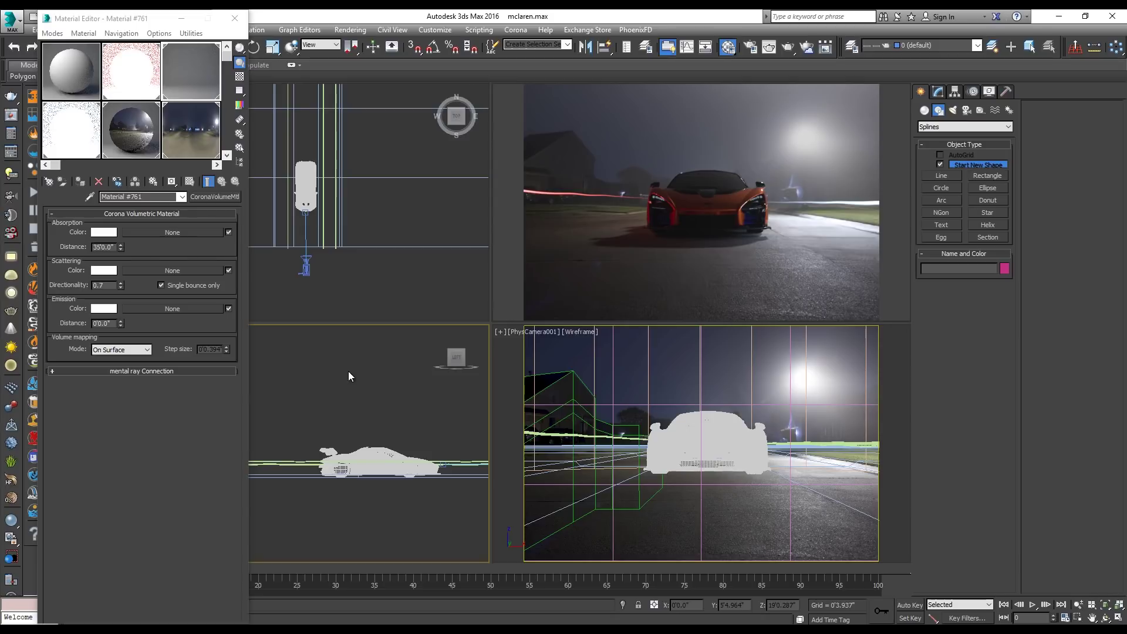
mouse_move(830, 159)
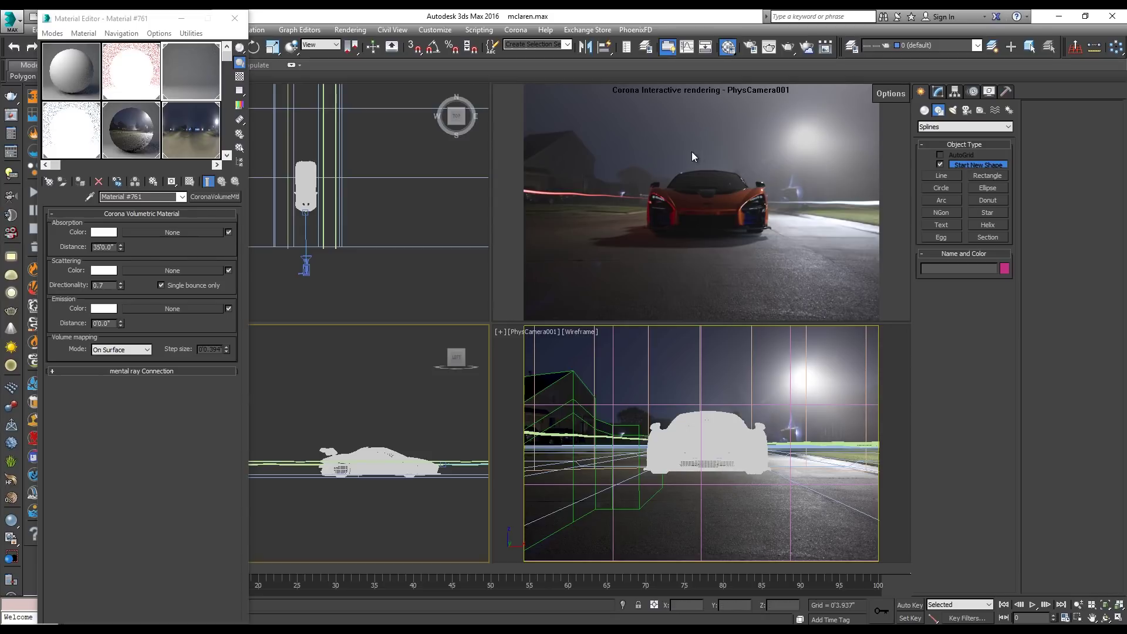
- Raise the red light trail material's intensity to 800 and enable light emission on both sides
left_click(131, 71)
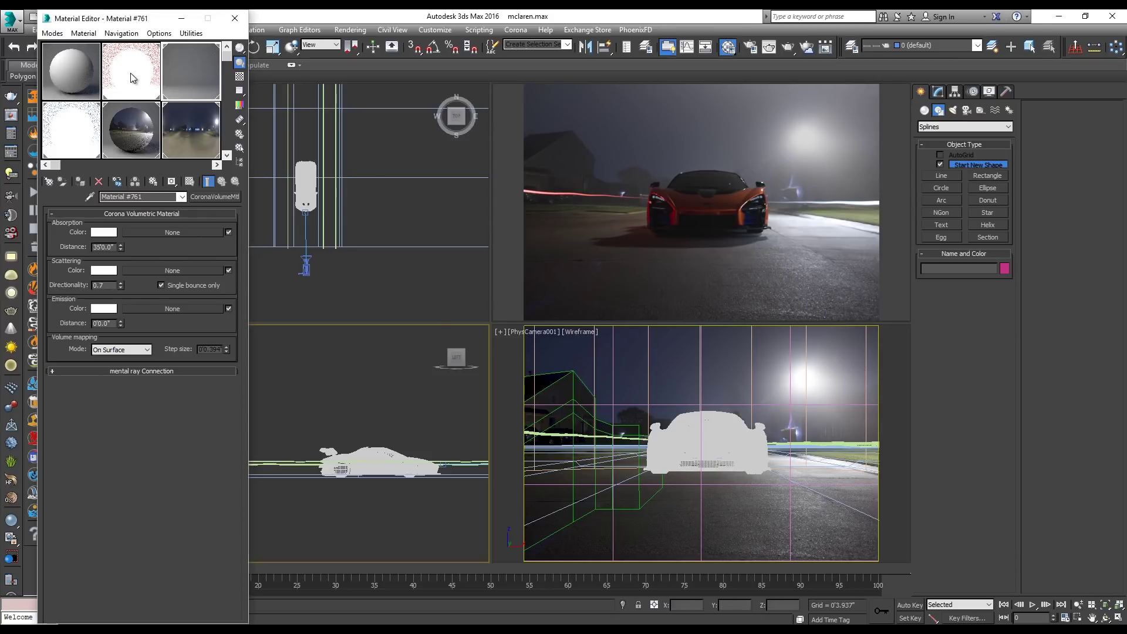
double_click(209, 233)
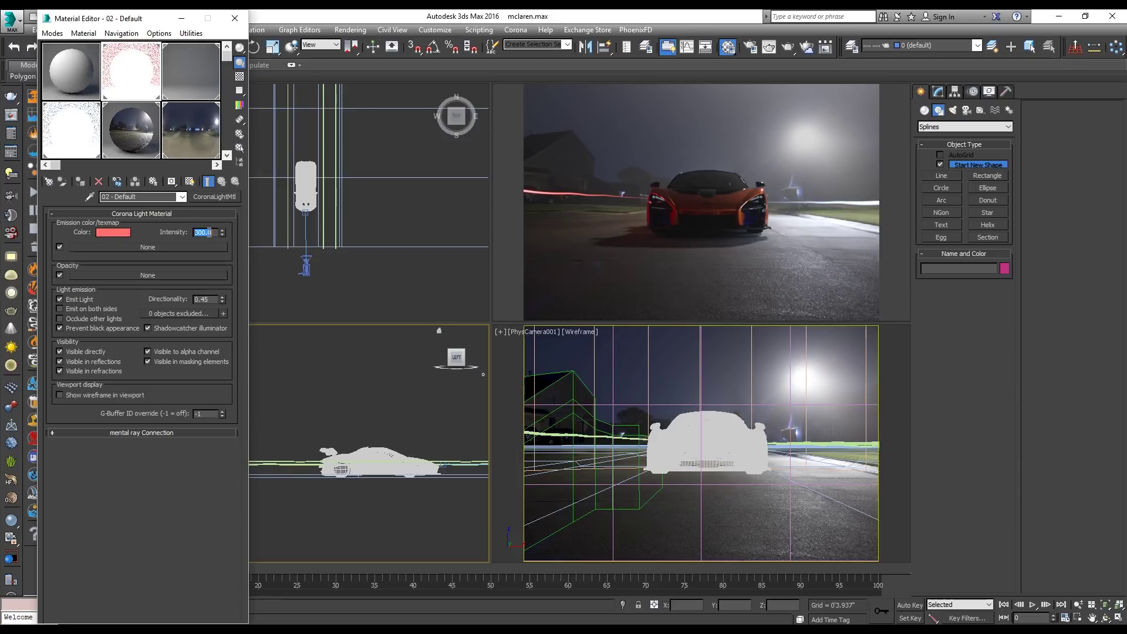
type("800")
key("Return")
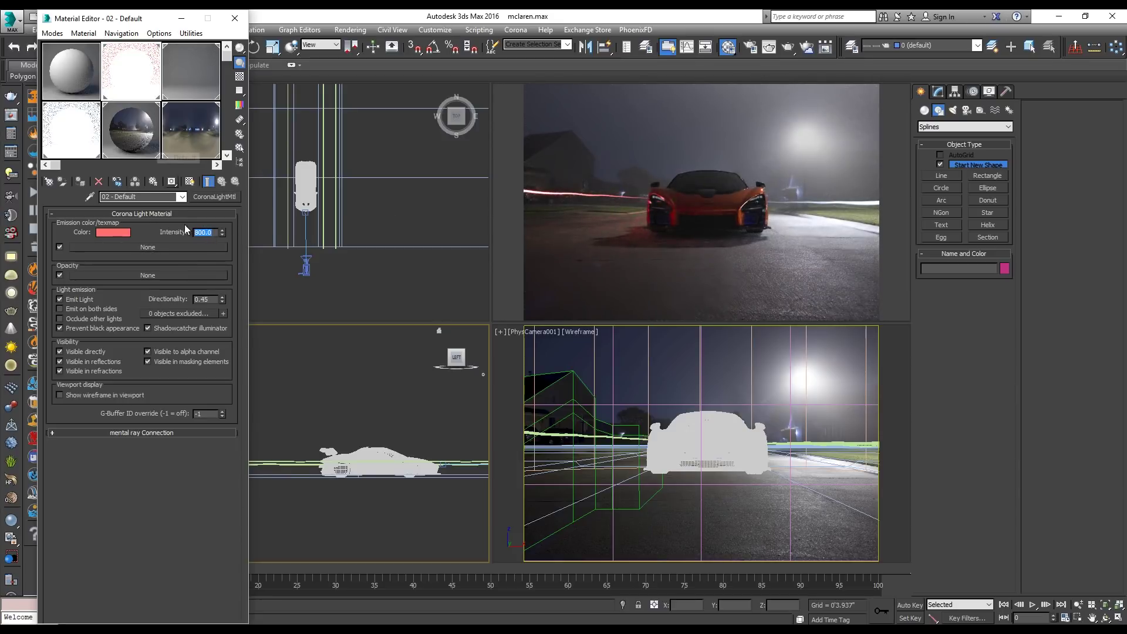
left_click(88, 319)
left_click(87, 315)
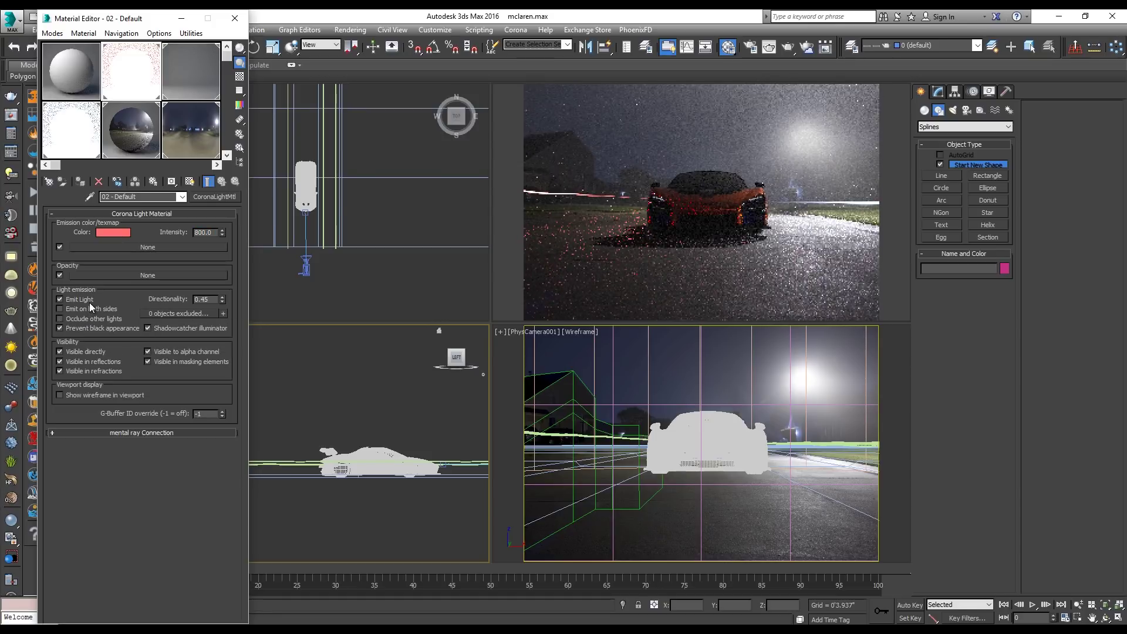
left_click(89, 305)
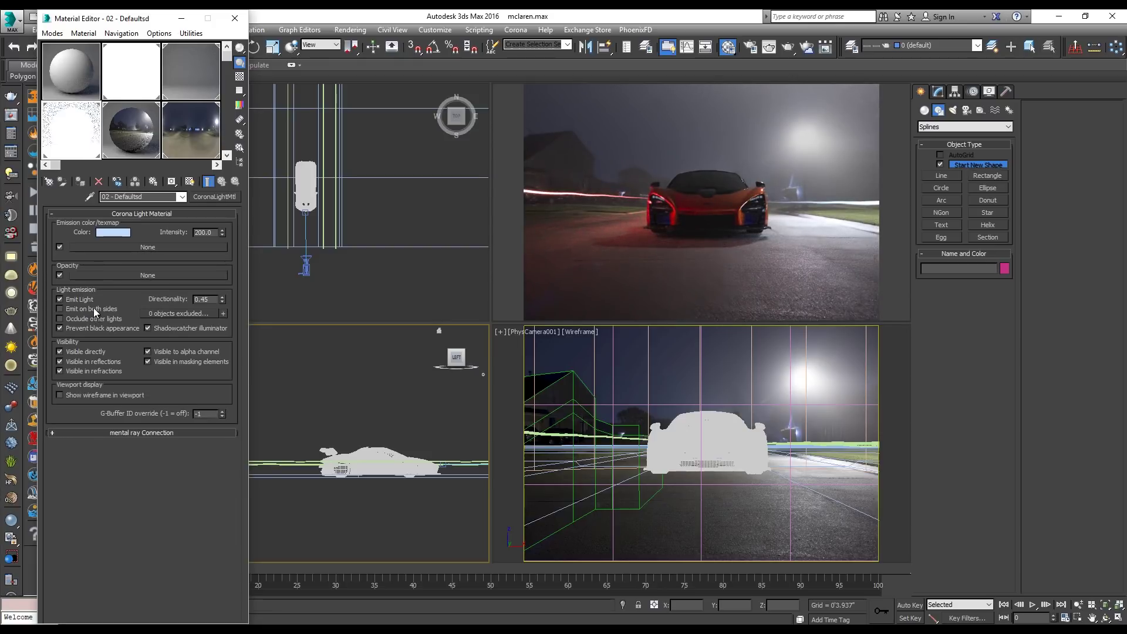
- Try light emission on both sides for the pale blue trail material, and review the shadow catcher and red light materials
left_click(94, 308)
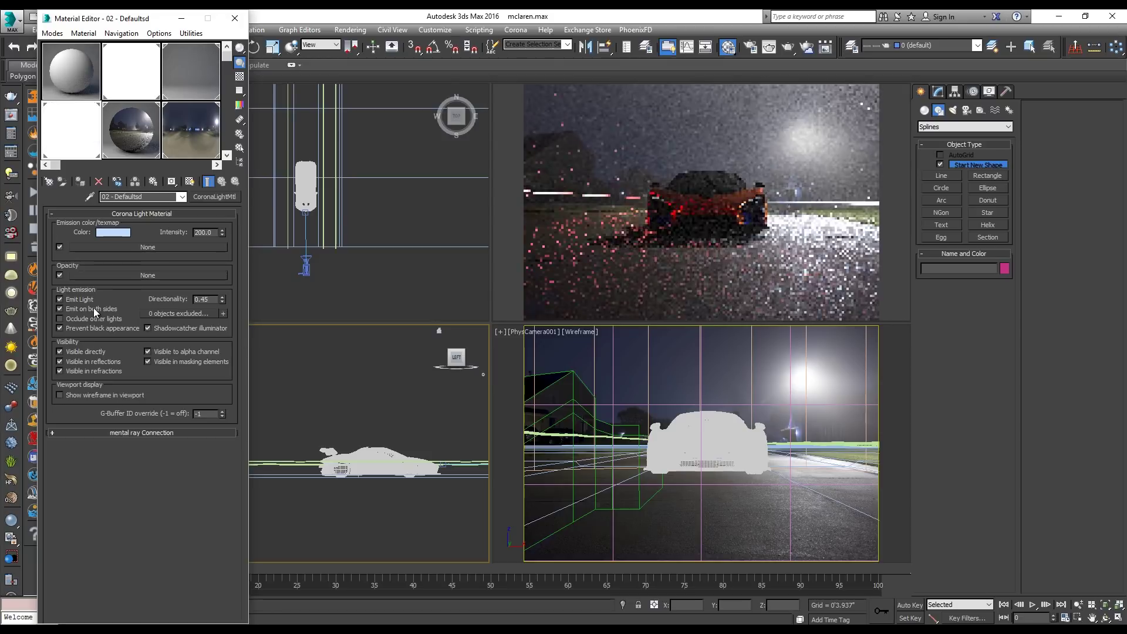
left_click(93, 307)
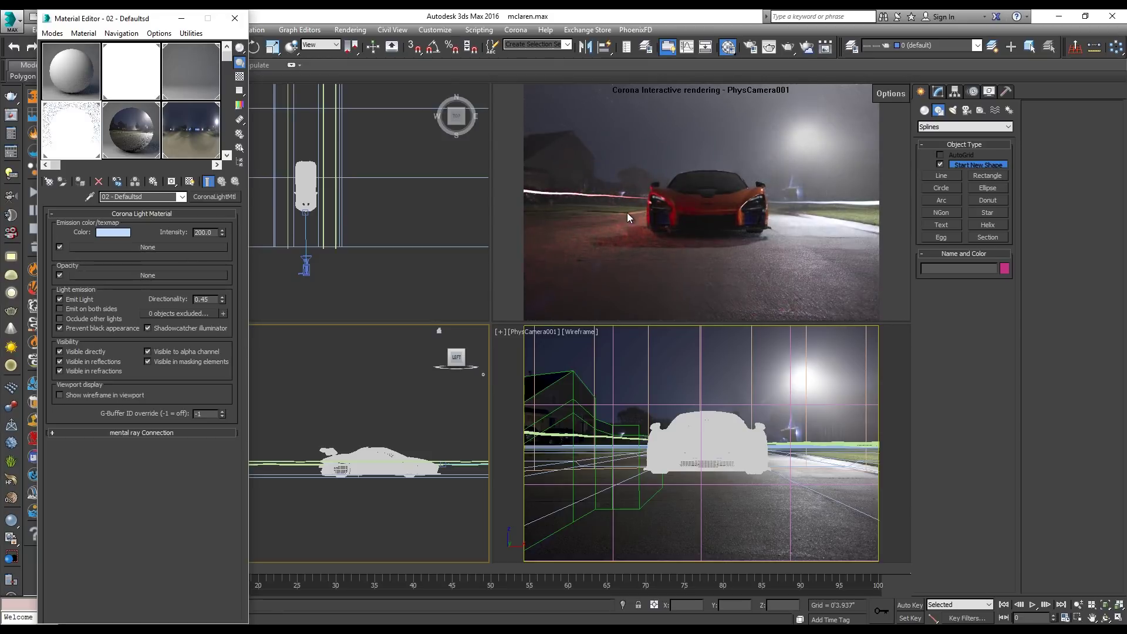
left_click(145, 120)
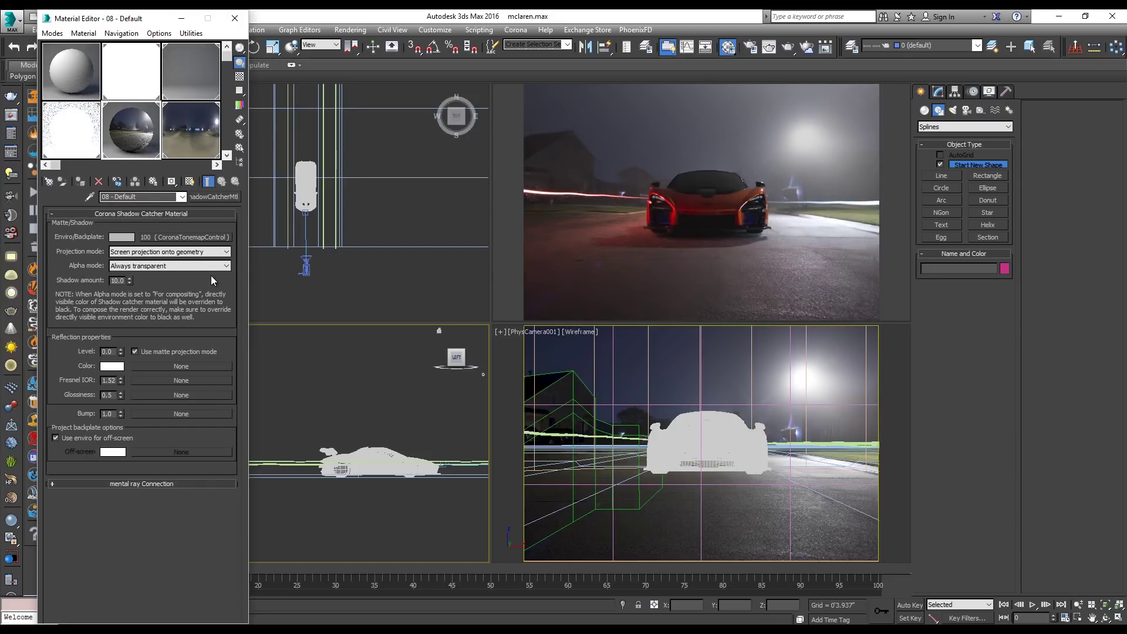
left_click(146, 84)
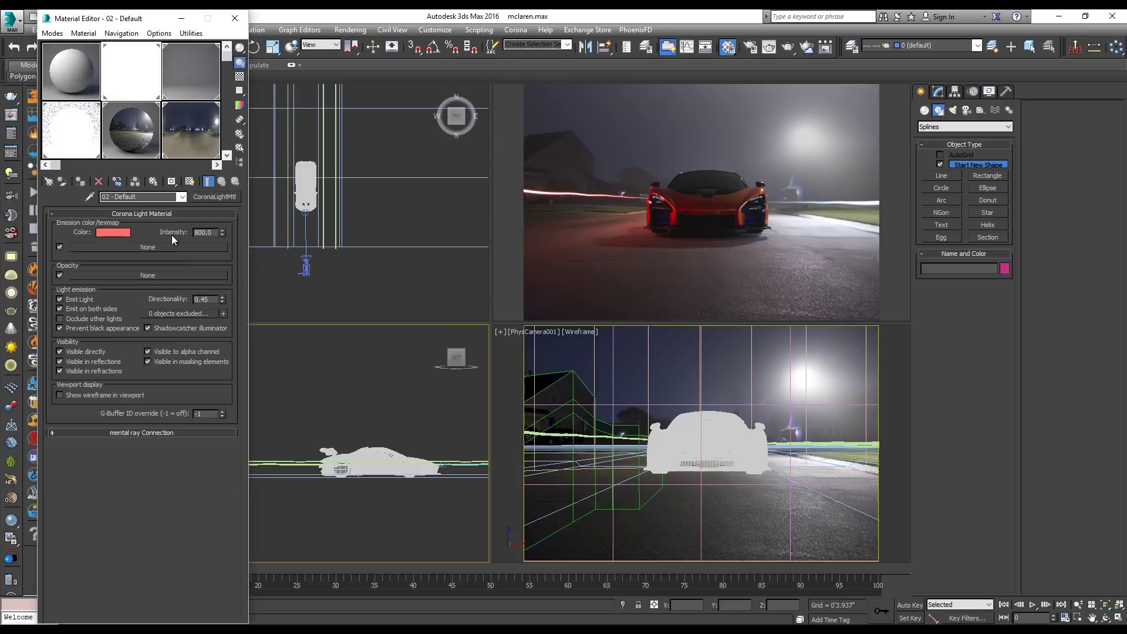
- Try a dark absorption color of value 38 on the fog, and return it to near white at value 253
left_click(179, 122)
left_click(104, 232)
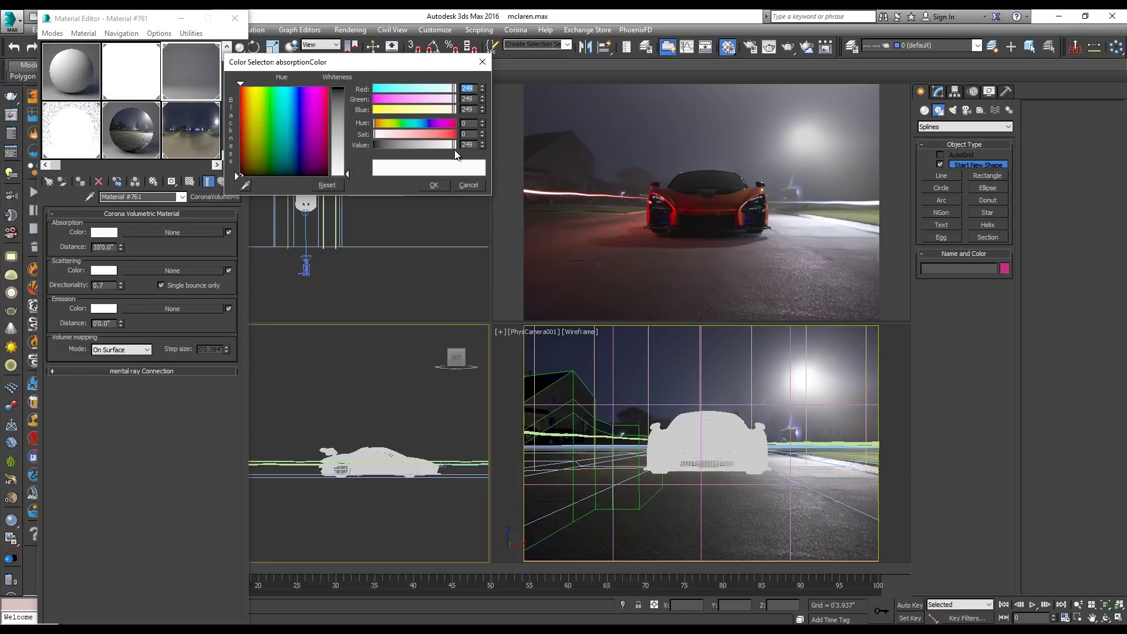
left_click(482, 147)
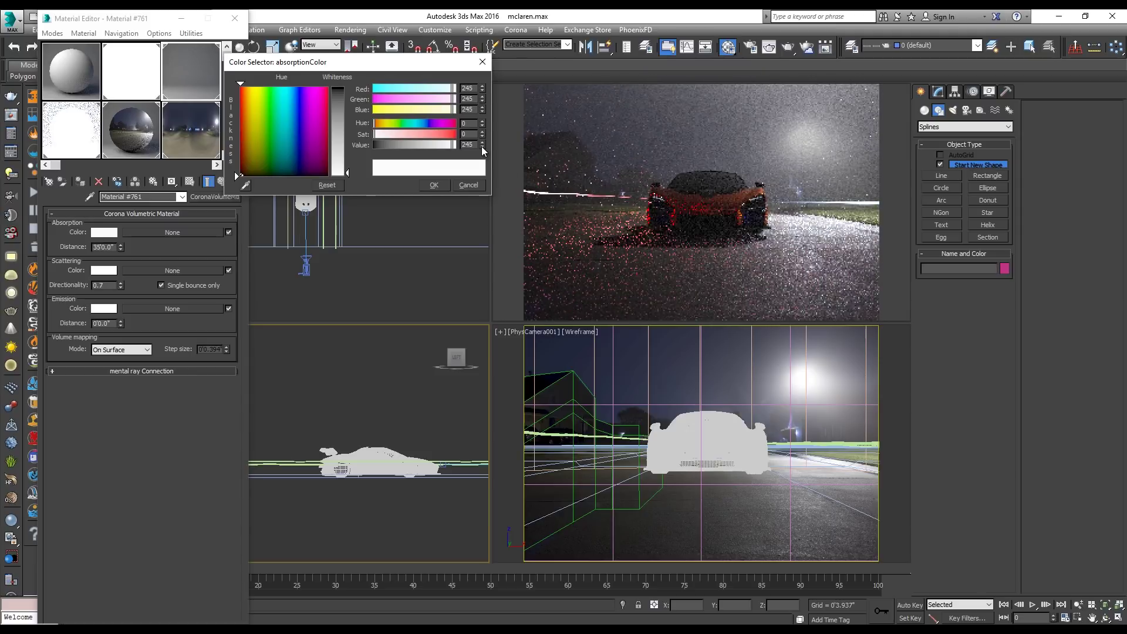
left_click(386, 144)
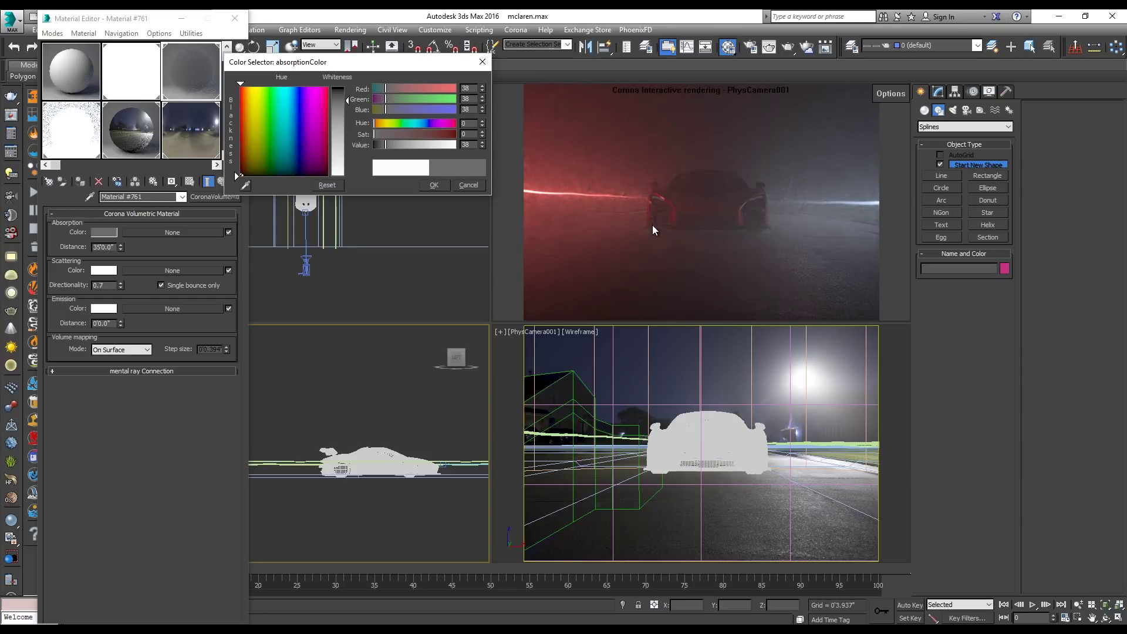
left_click_drag(453, 145, 453, 145)
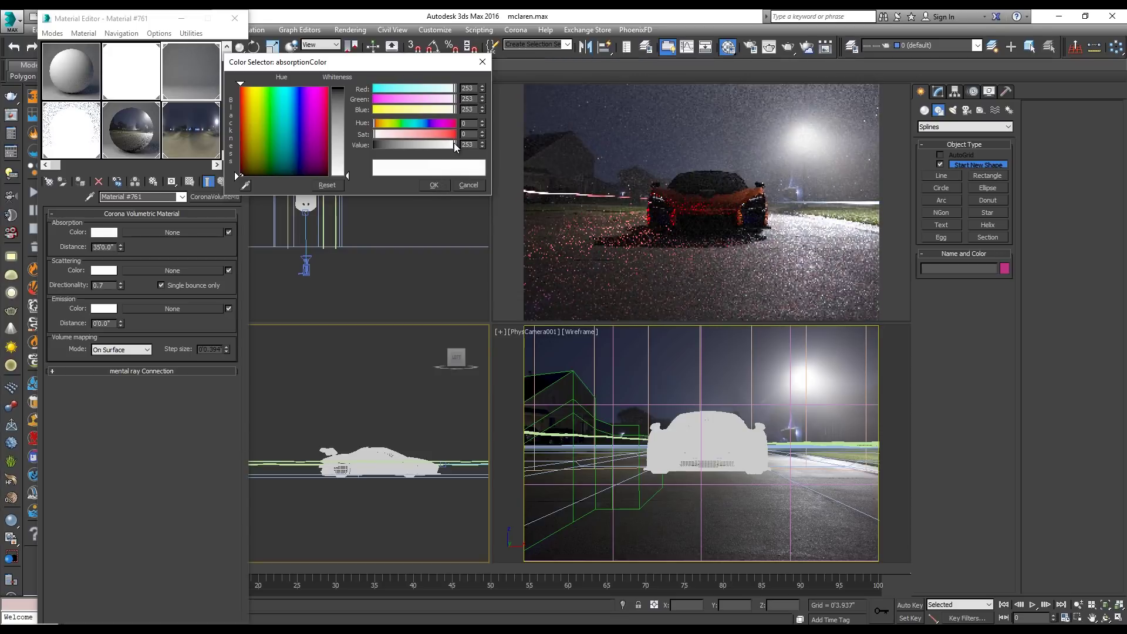
left_click(442, 188)
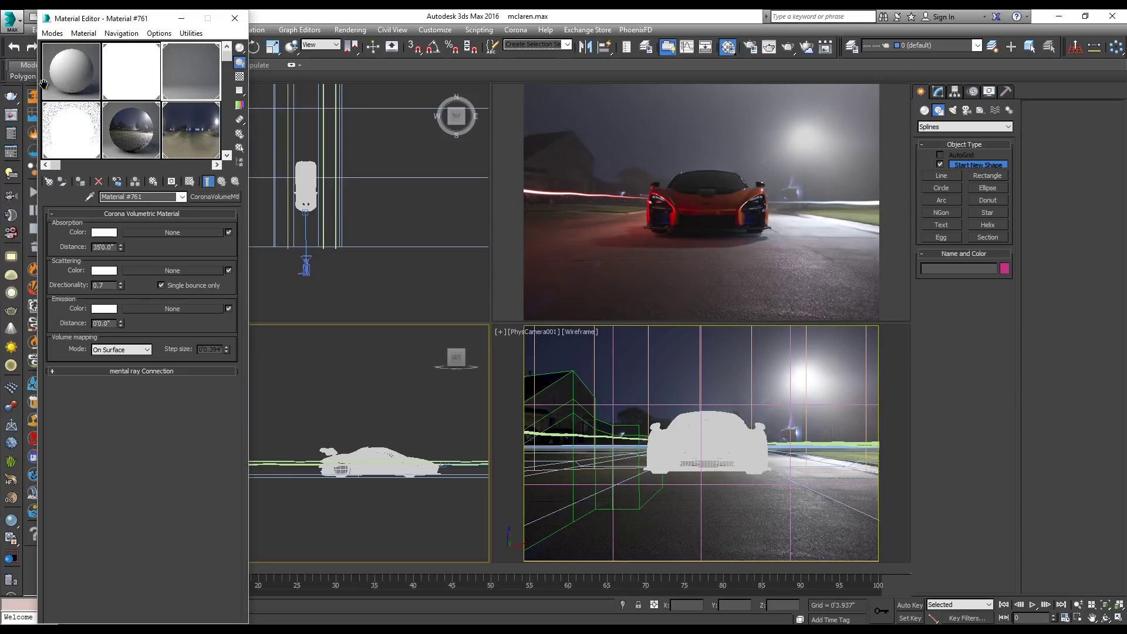
- Load the front lights' scene material 20 - Default2 into the first sample slot and set its intensity to 5
left_click(71, 71)
left_click(49, 183)
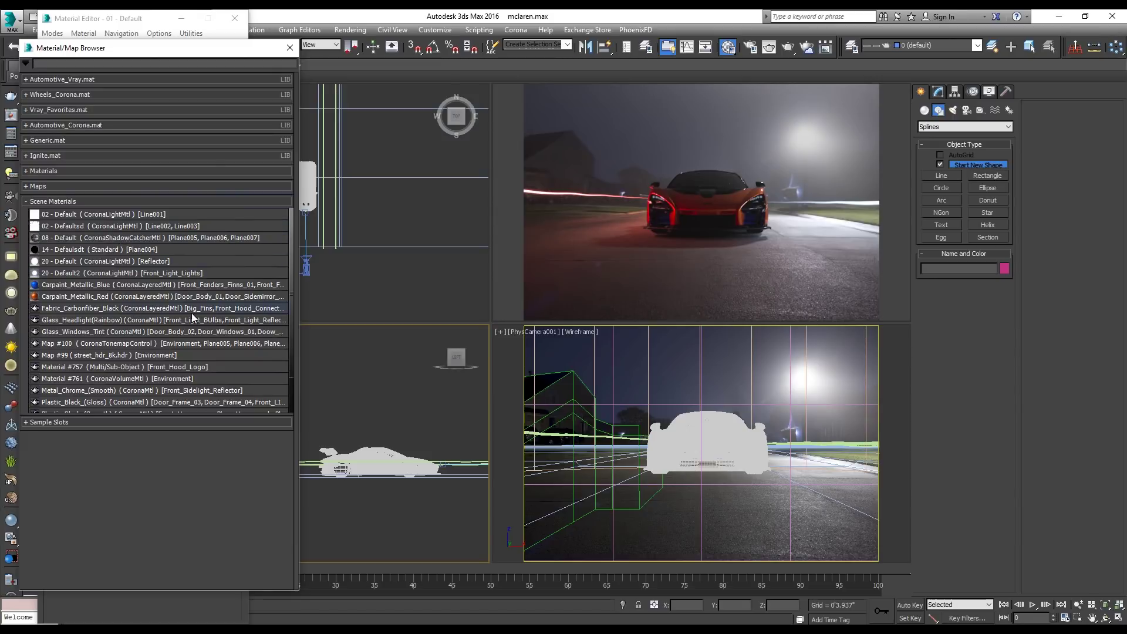
left_click(82, 274)
double_click(88, 272)
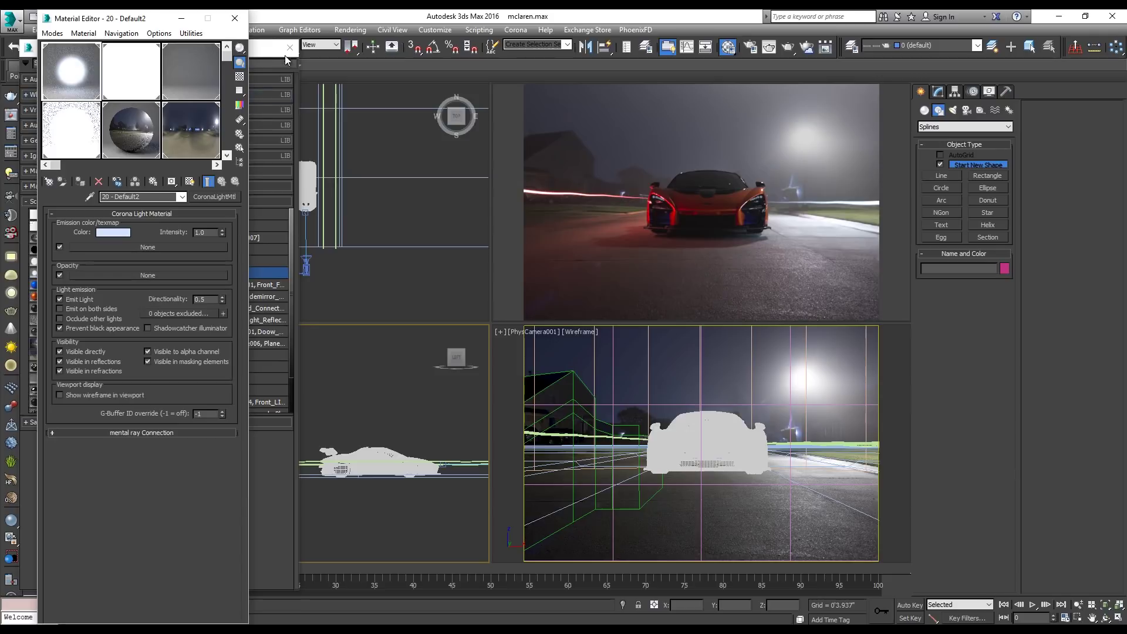
double_click(208, 232)
type("5")
key("Return")
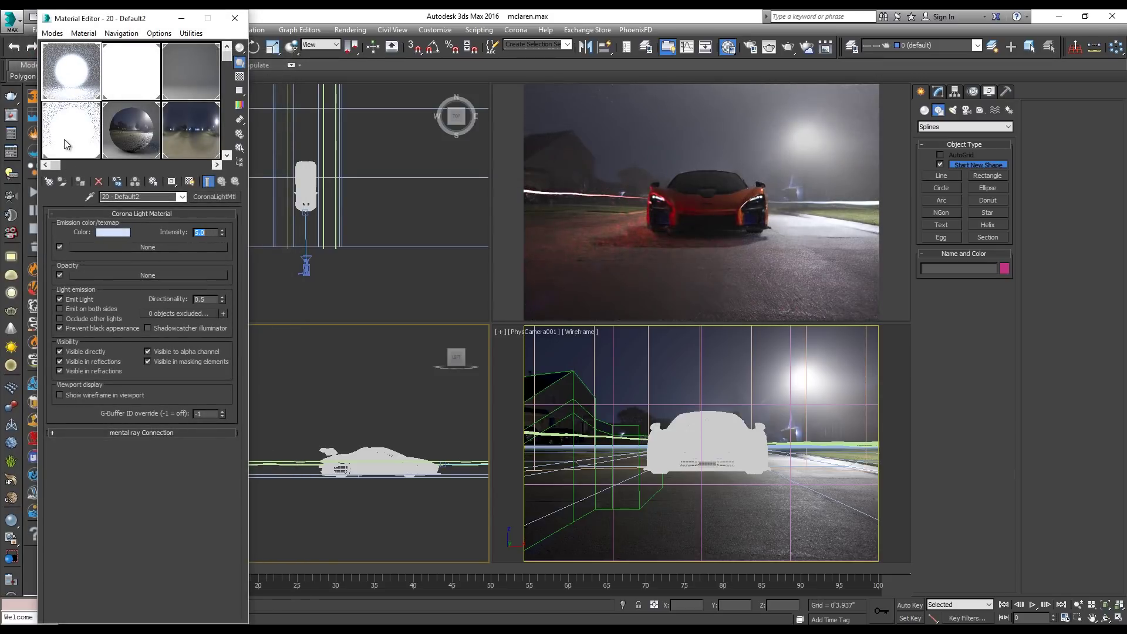
- Load the reflector's scene material 20 - Default into the same sample slot and set its intensity to 25
left_click(49, 182)
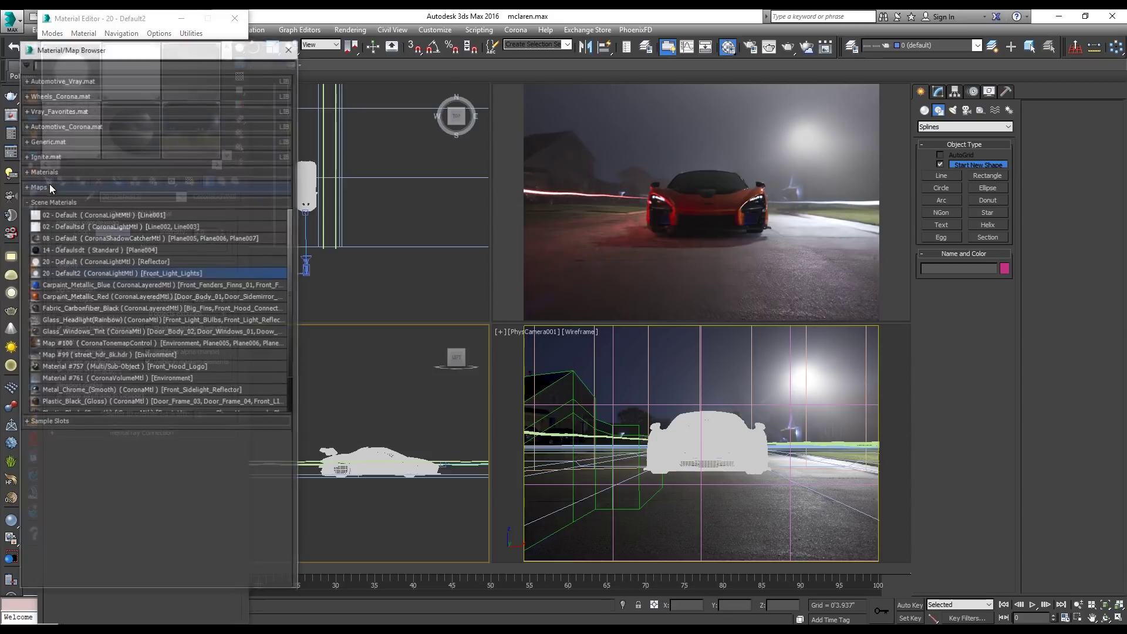
double_click(122, 261)
double_click(203, 233)
type("25")
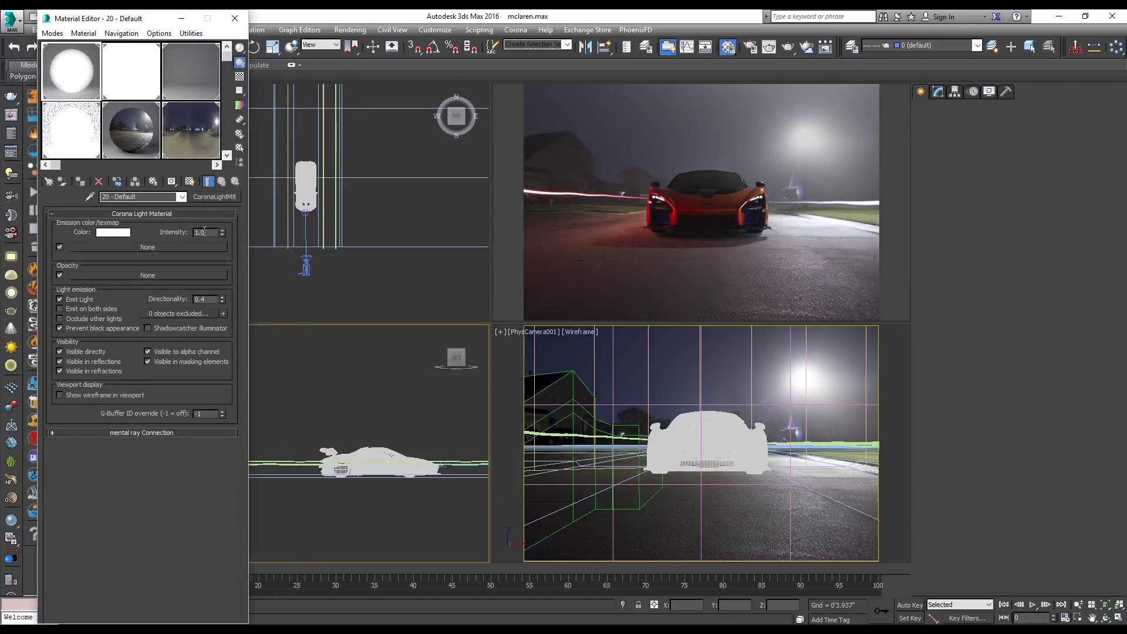
key("Return")
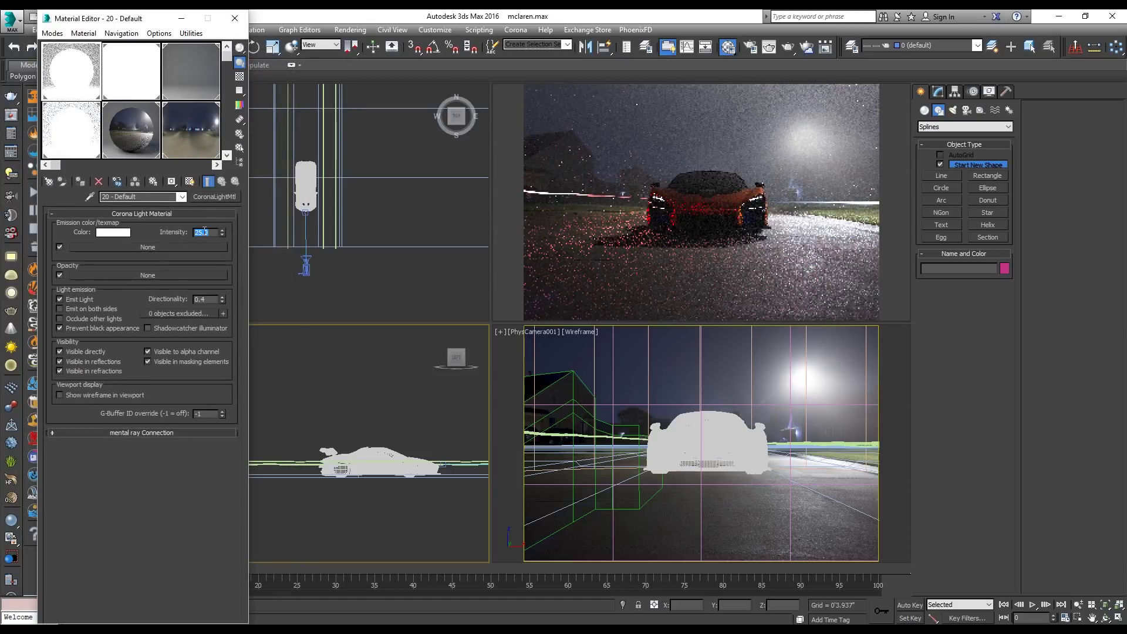
- Shift the emission color of light material 20 - Default toward pale blue with hue 160, and close the material editor
left_click(124, 231)
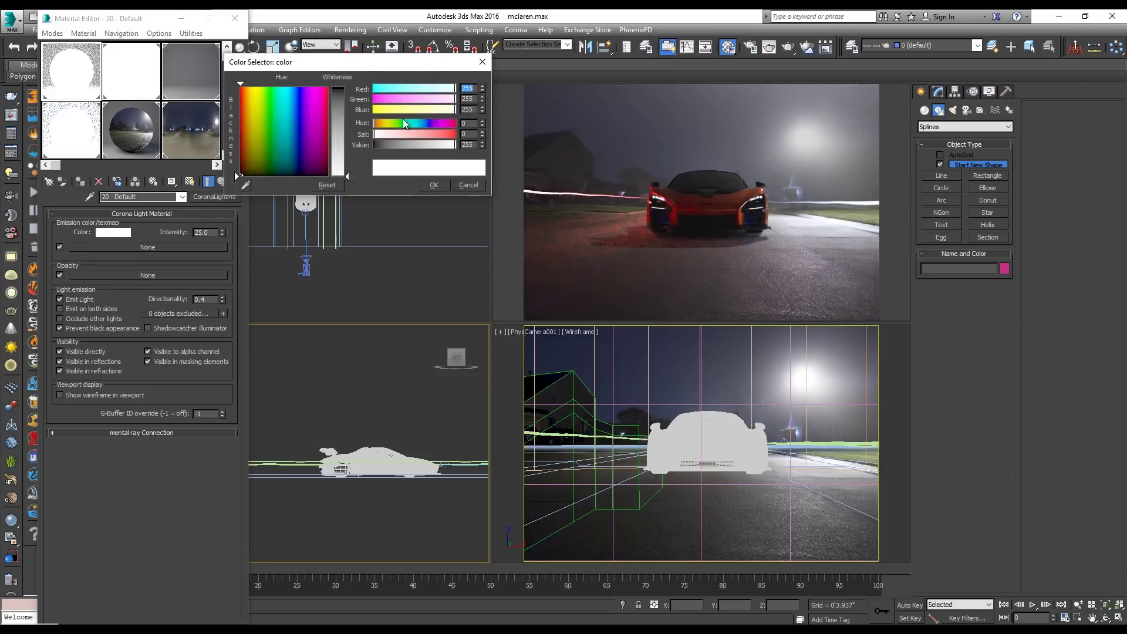
left_click(293, 87)
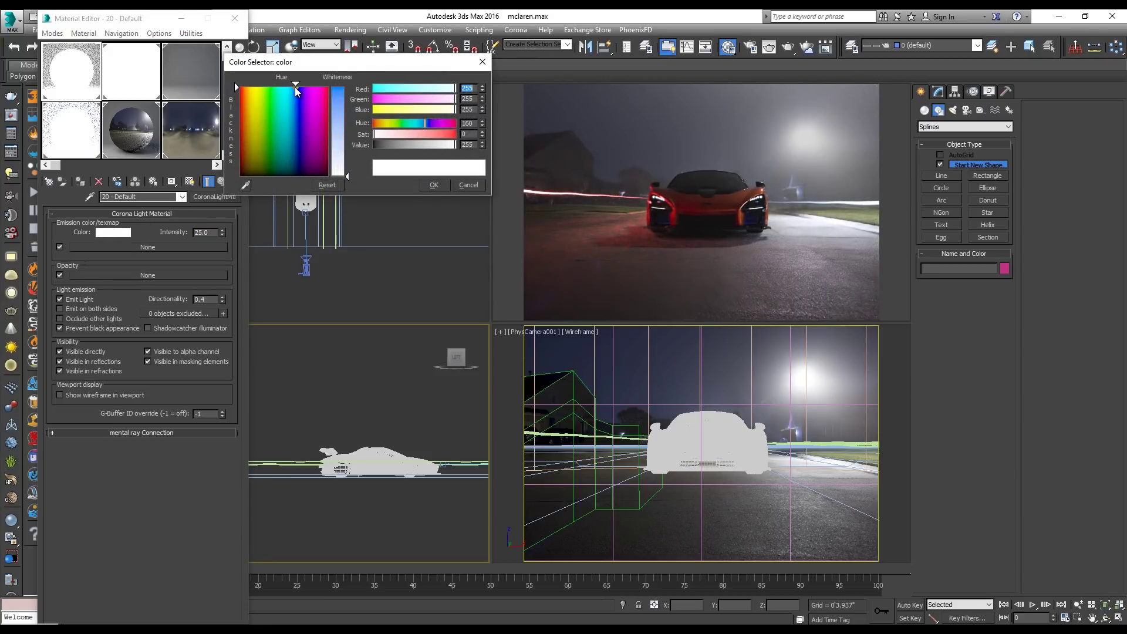
left_click(434, 184)
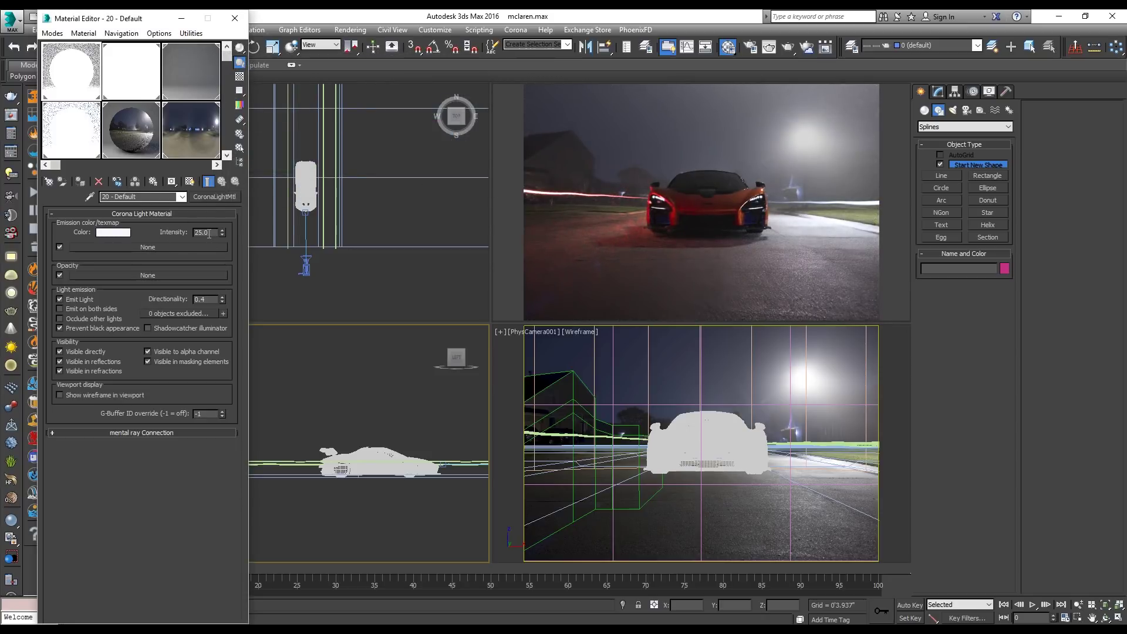
left_click(235, 18)
- In the render setup's bloom and glare settings for the camera view, set the streak blur to 0.8 and the streak count to 8
left_click(688, 354)
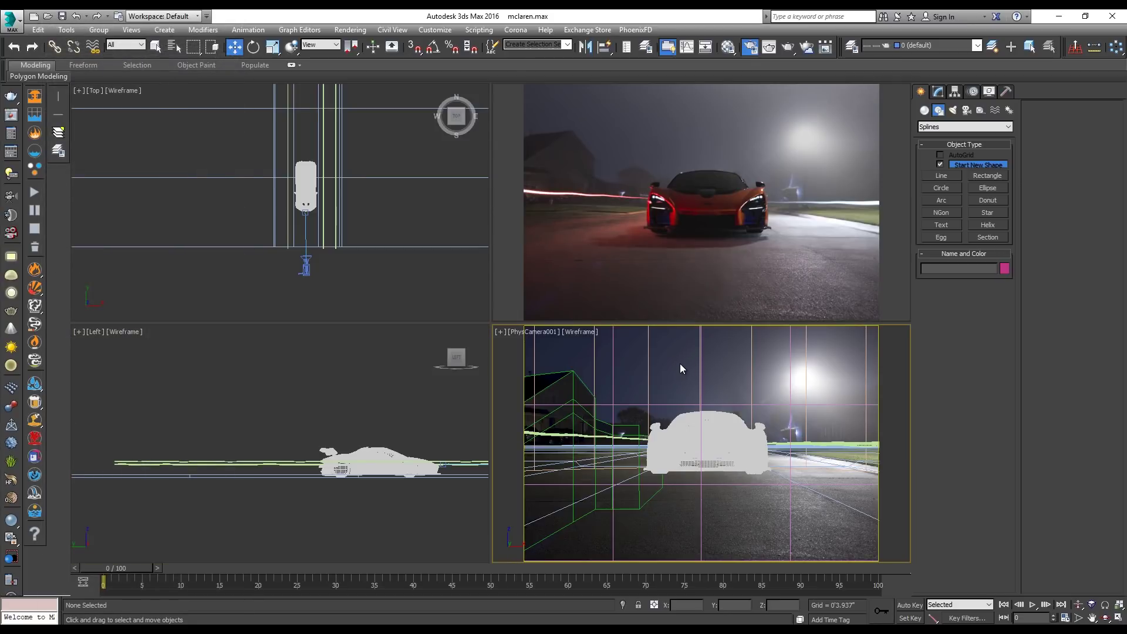
key("F10")
left_click(338, 159)
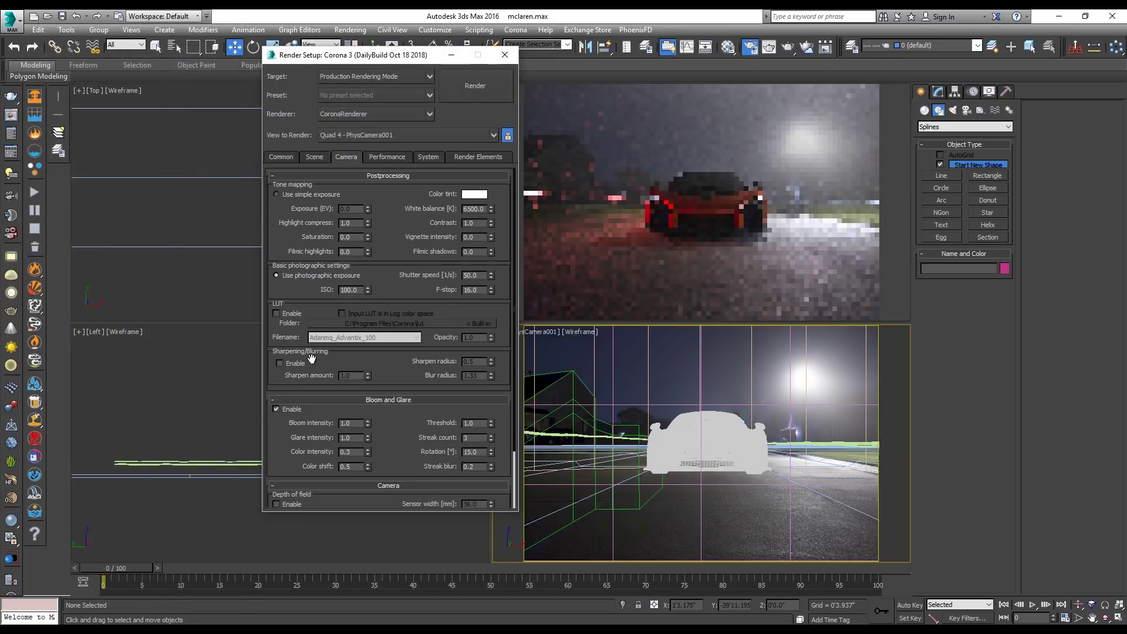
left_click(292, 410)
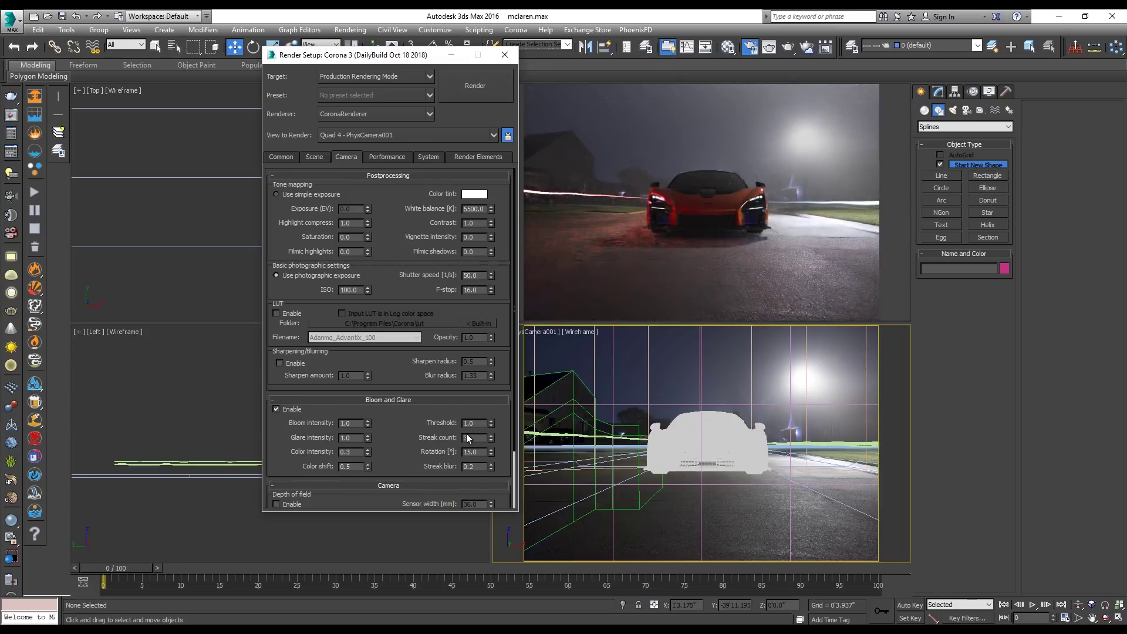
double_click(474, 466)
type("0.8")
key("Return")
double_click(474, 438)
type("8")
key("Return")
- Set both the bloom intensity and the glare intensity to 3
double_click(351, 423)
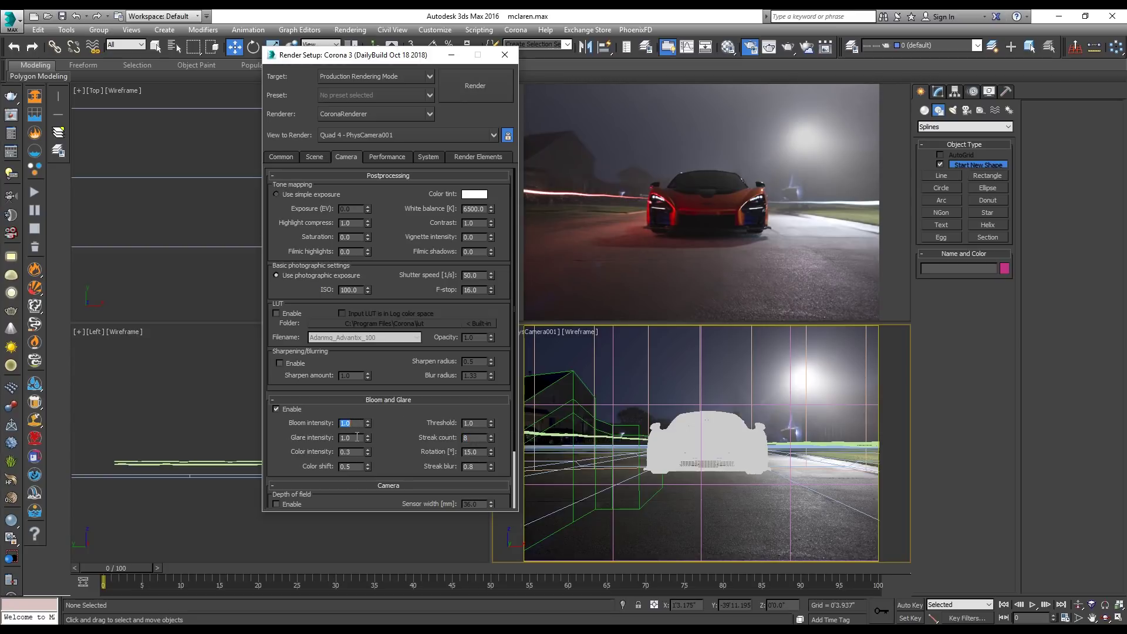
type("3")
key("Return")
double_click(351, 438)
type("3")
key("Return")
left_click_drag(390, 443, 391, 441)
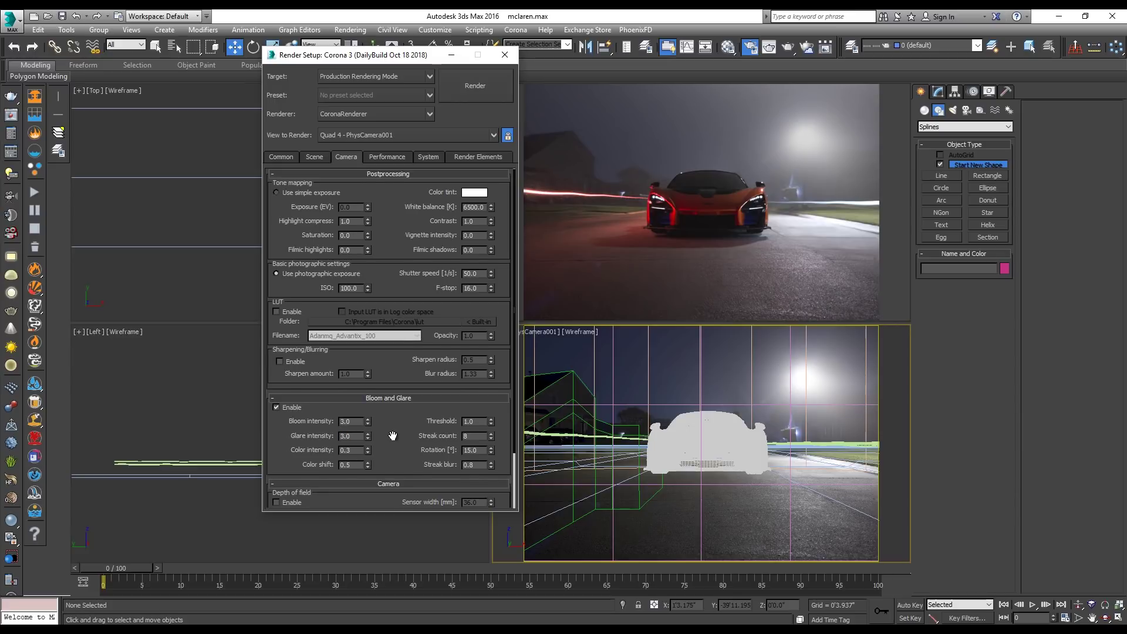
- Add the CShading_Beauty and CShading_BloomGlare render elements, and check the bloom, glare and denoise options of both
left_click_drag(404, 59, 282, 54)
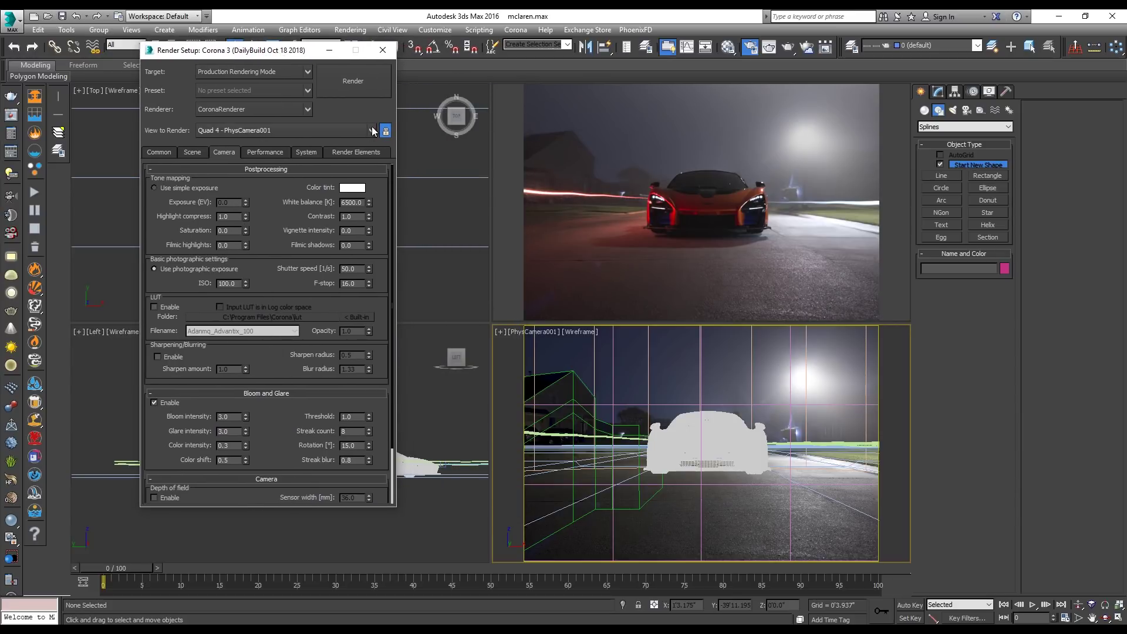
left_click(365, 151)
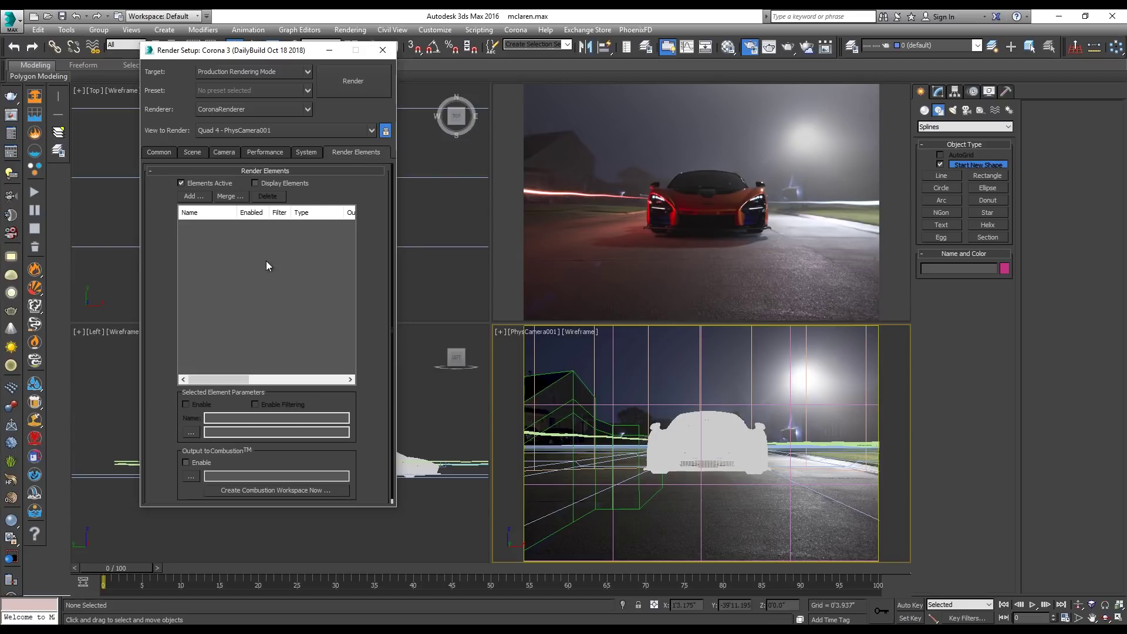
left_click(195, 200)
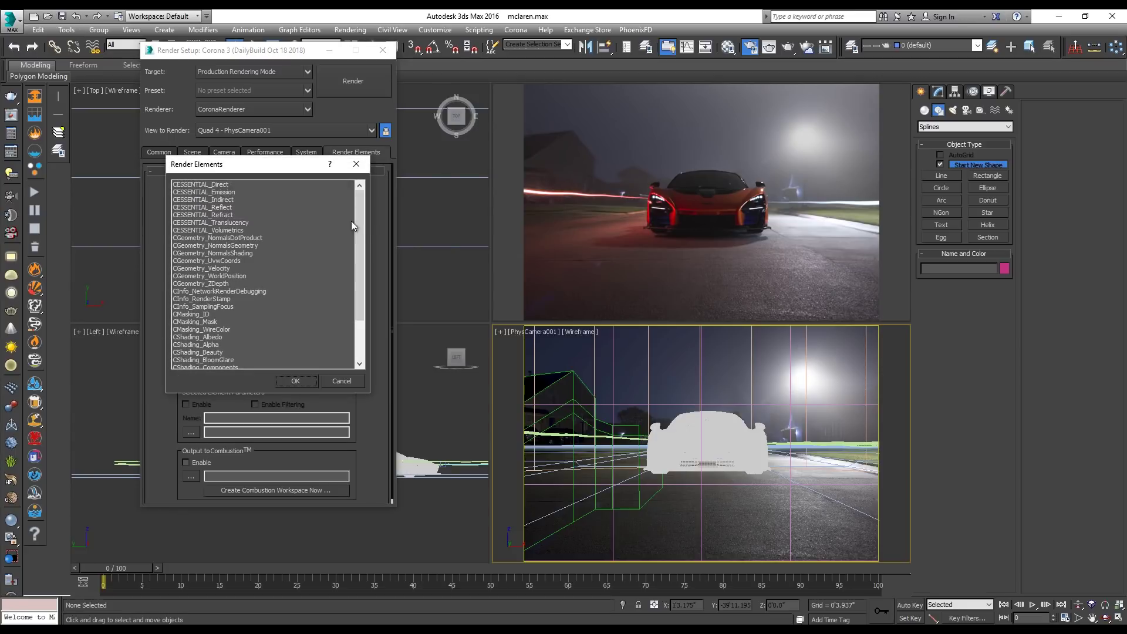
left_click_drag(364, 242, 353, 339)
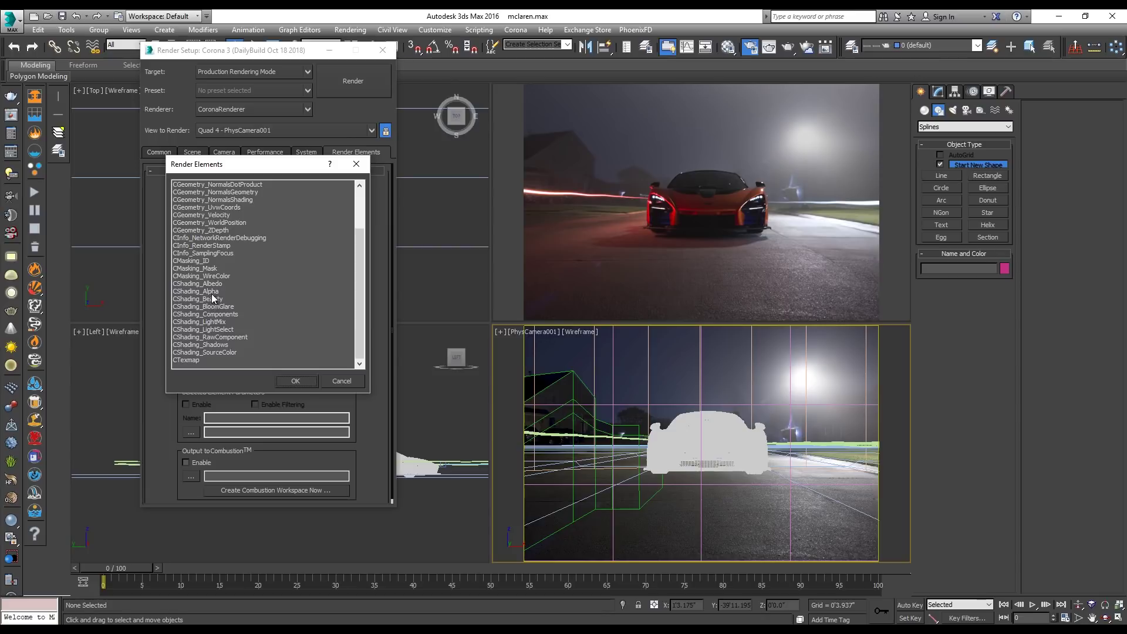
left_click_drag(213, 298, 222, 307)
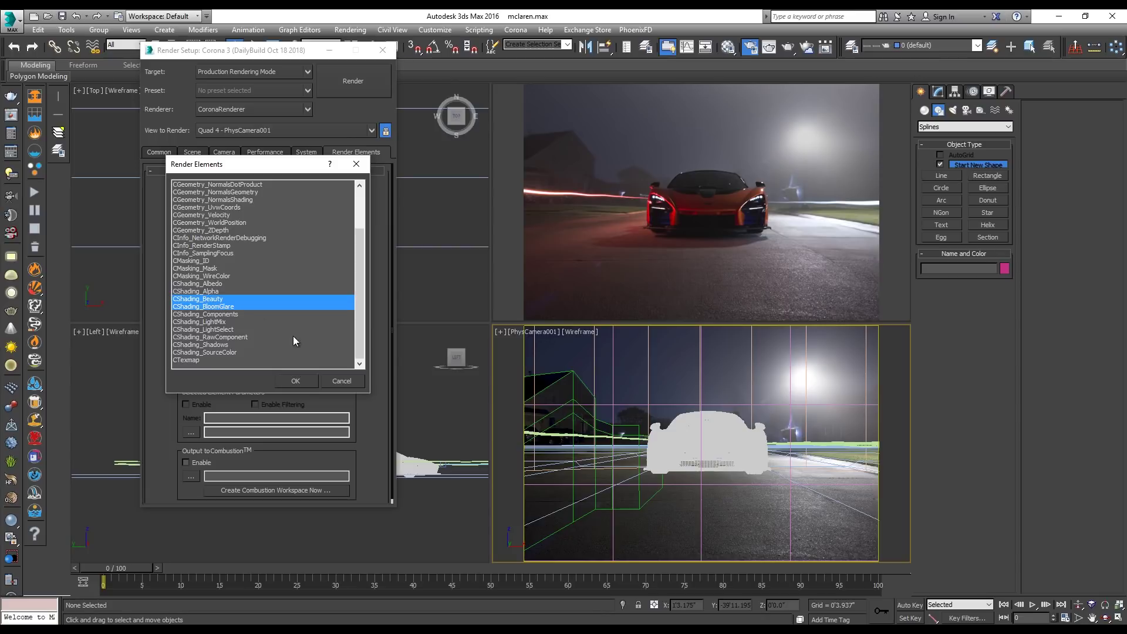
left_click(296, 380)
scroll(346, 322, "down", 1)
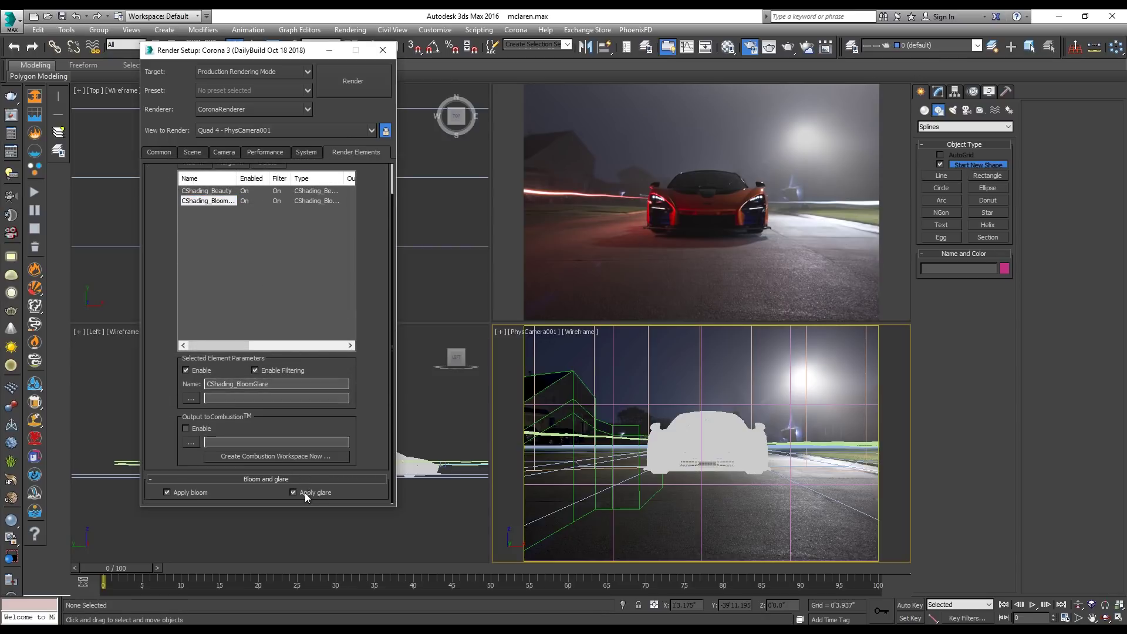
left_click(233, 191)
scroll(273, 412, "up", 1)
scroll(364, 469, "down", 1)
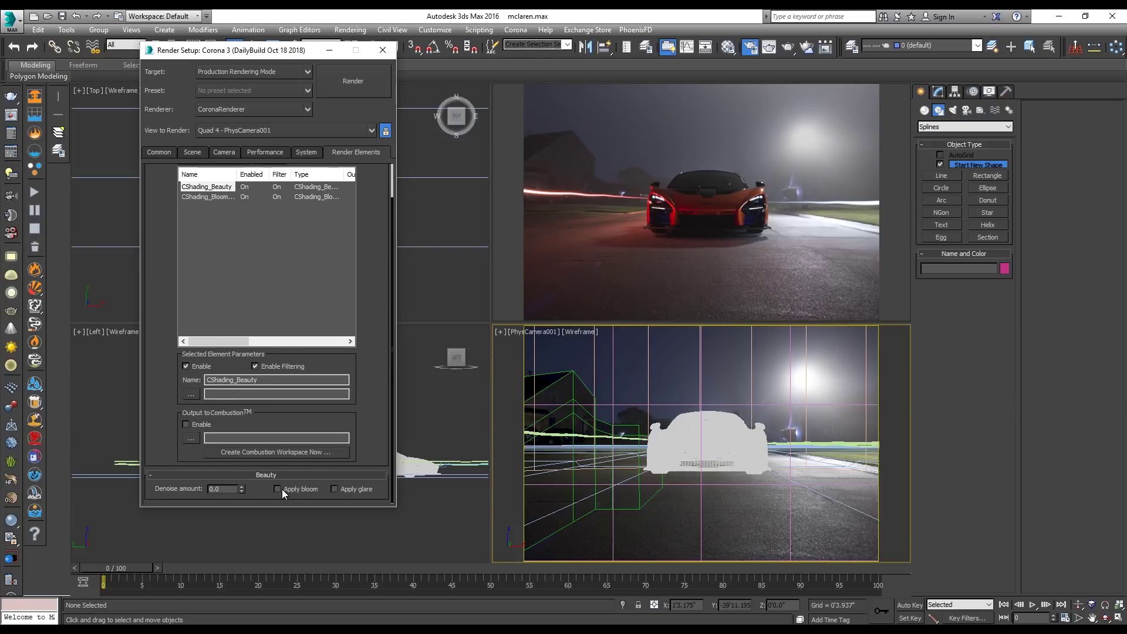
double_click(232, 489)
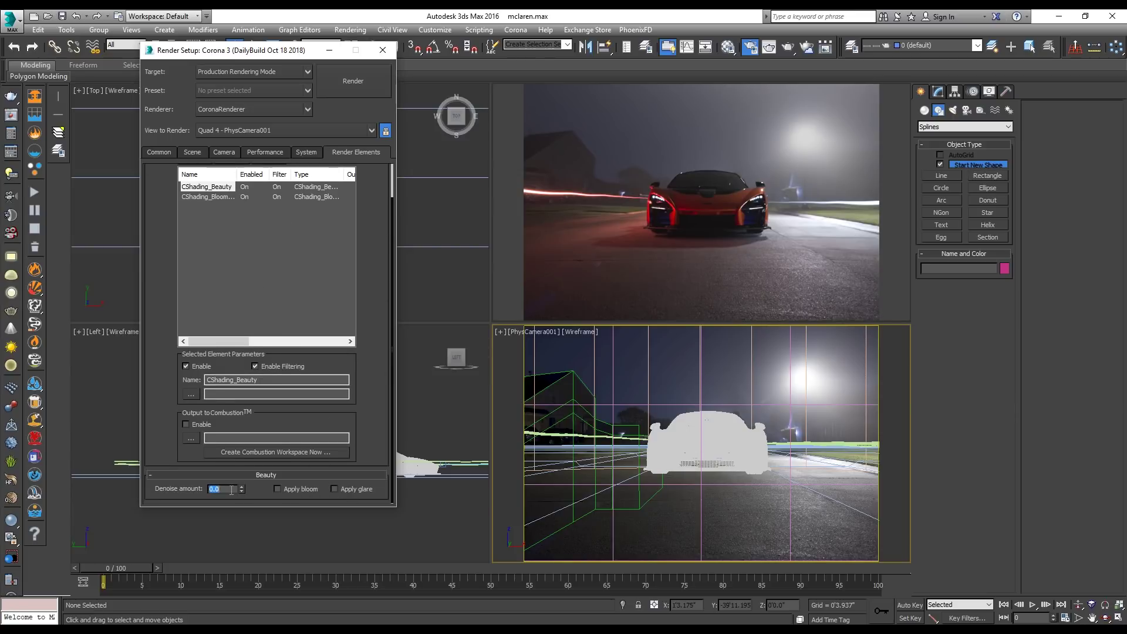
- Set the scene's denoise mode to High quality for the final render
left_click(202, 149)
left_click(238, 332)
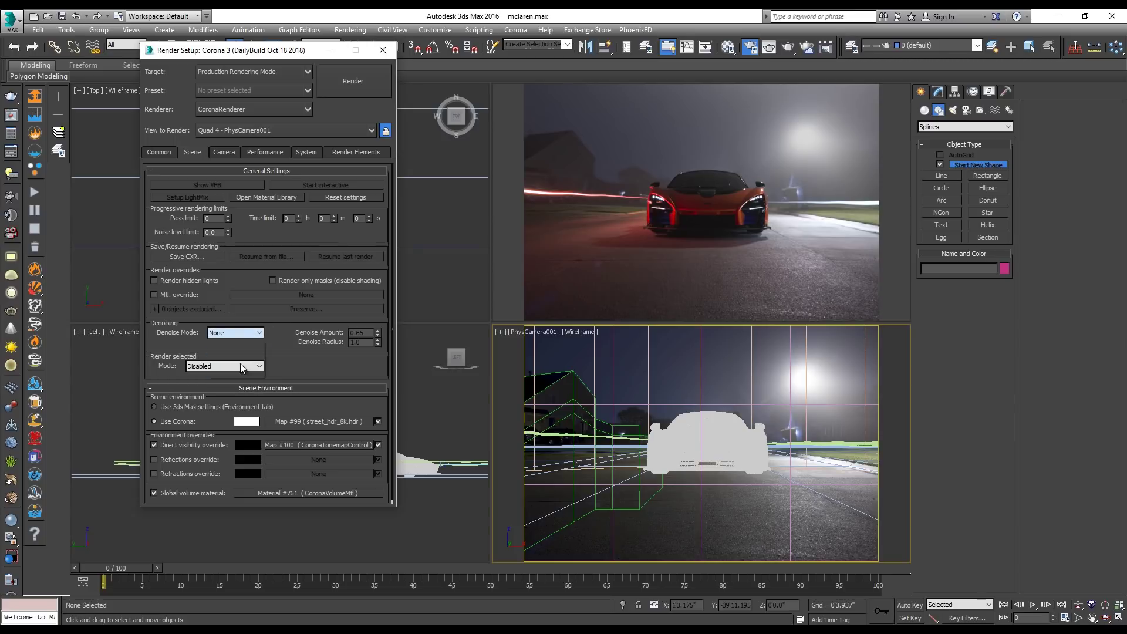
left_click(241, 368)
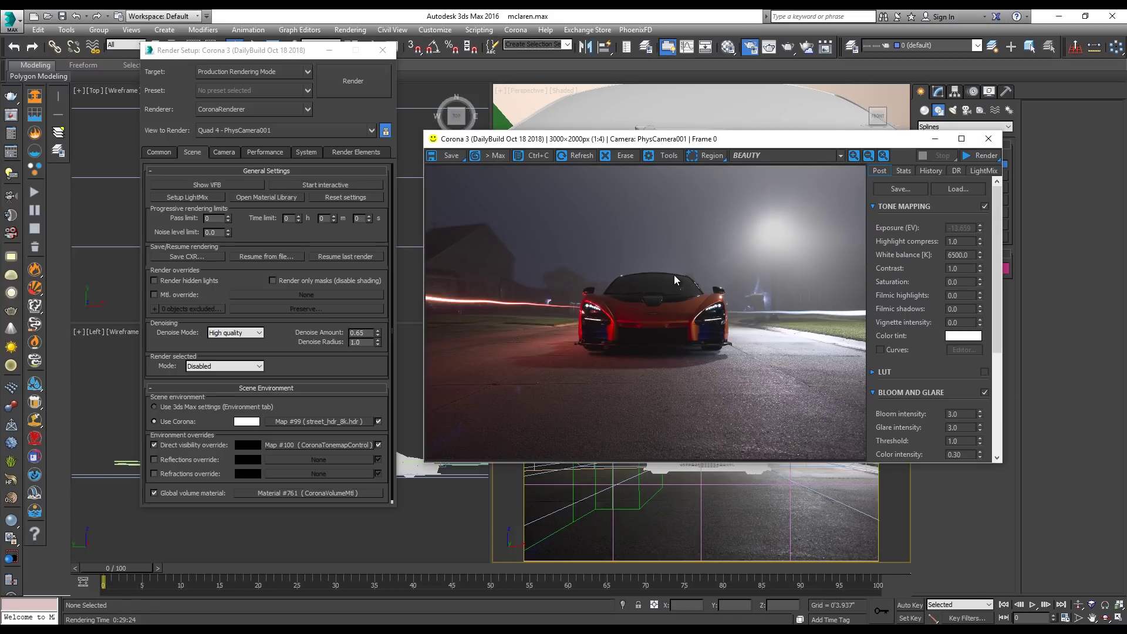
- Examine the finished beauty render up close, covering the windshield, headlights, red and pale blue light trails, front bumper and ground shadows
scroll(675, 297, "up", 4)
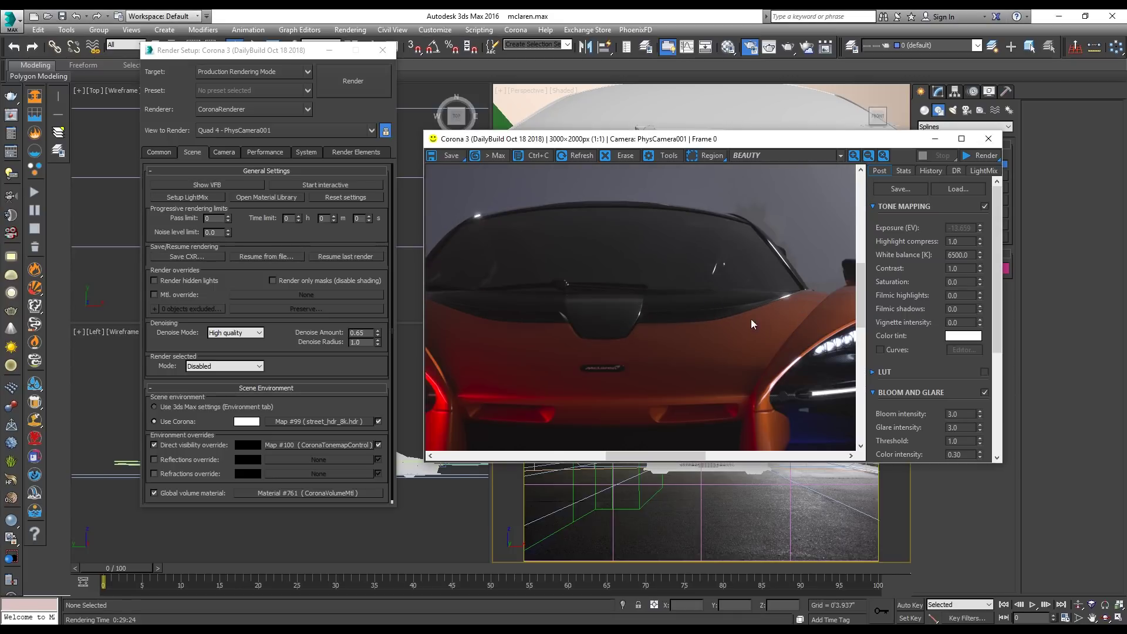
scroll(587, 254, "down", 1)
scroll(653, 257, "up", 2)
scroll(662, 259, "down", 2)
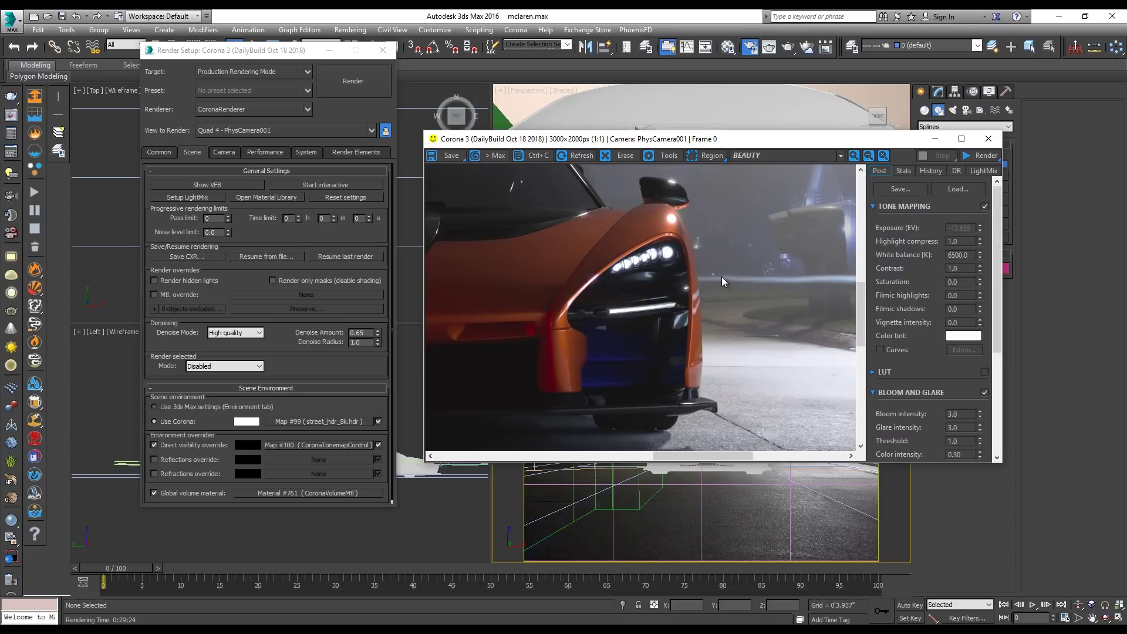
scroll(716, 270, "up", 1)
scroll(713, 266, "down", 2)
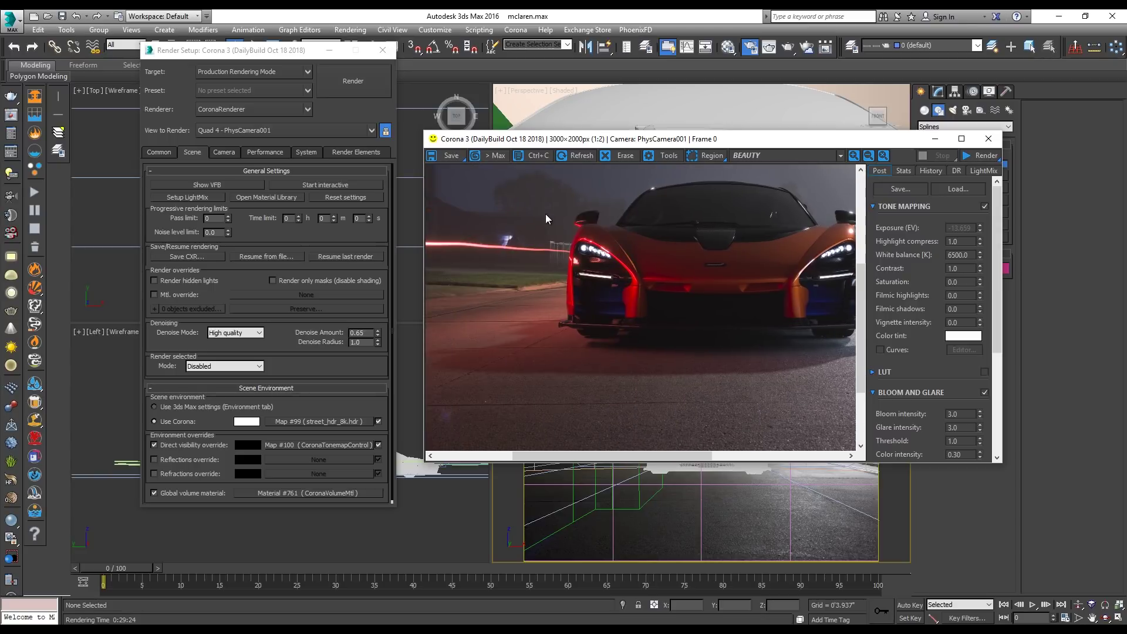
scroll(563, 218, "up", 1)
scroll(528, 243, "up", 1)
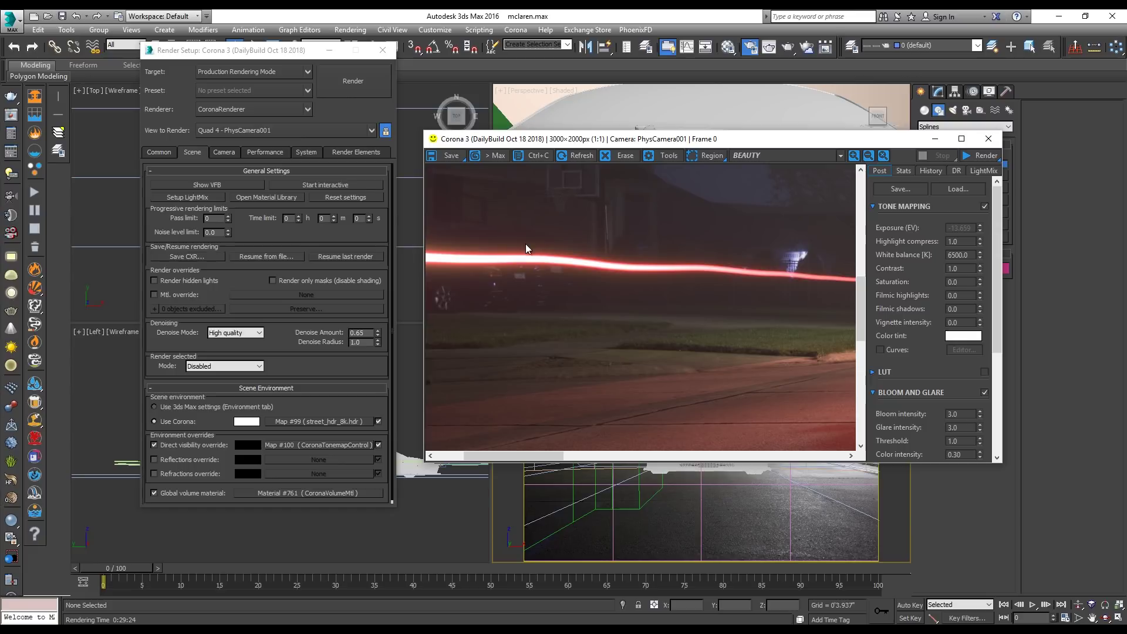
scroll(548, 246, "down", 1)
left_click_drag(662, 256, 674, 307)
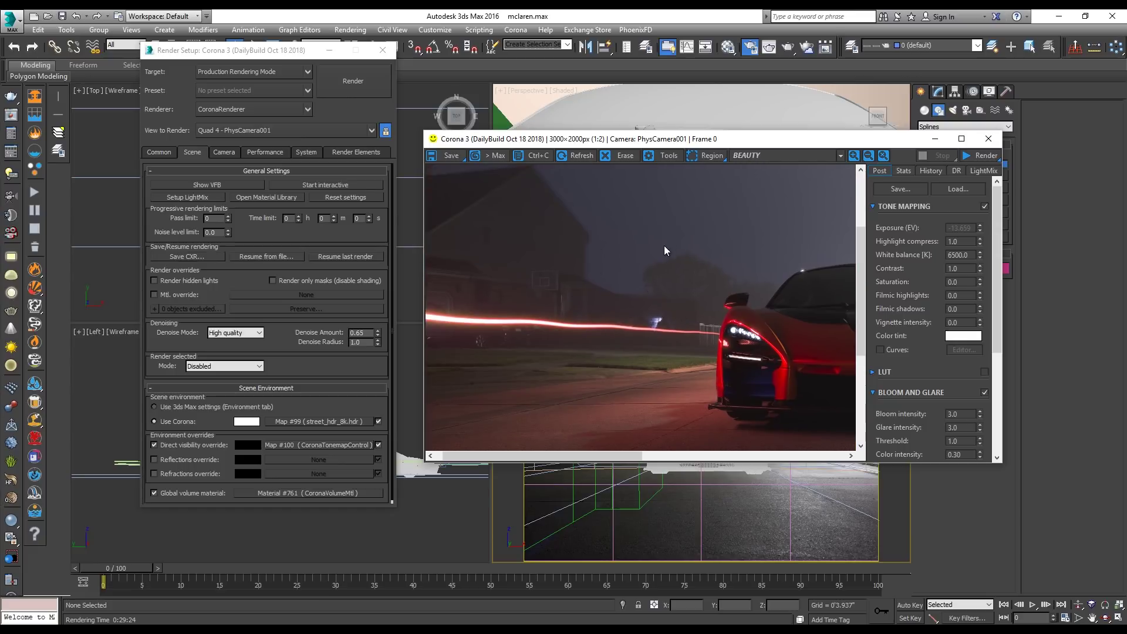
scroll(664, 247, "down", 1)
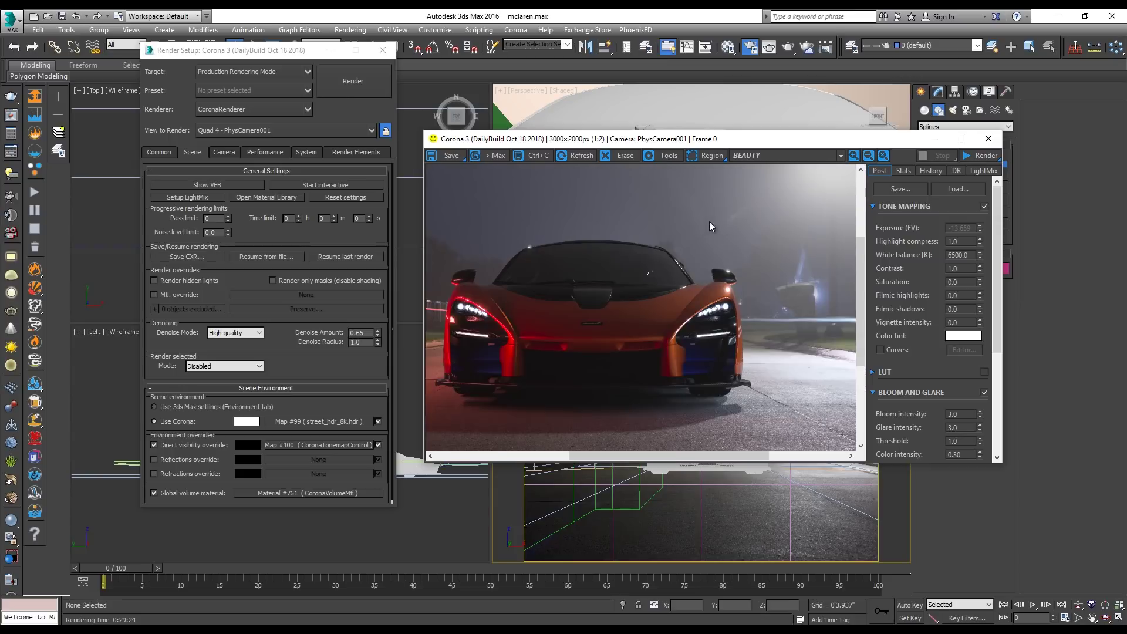
scroll(663, 242, "up", 2)
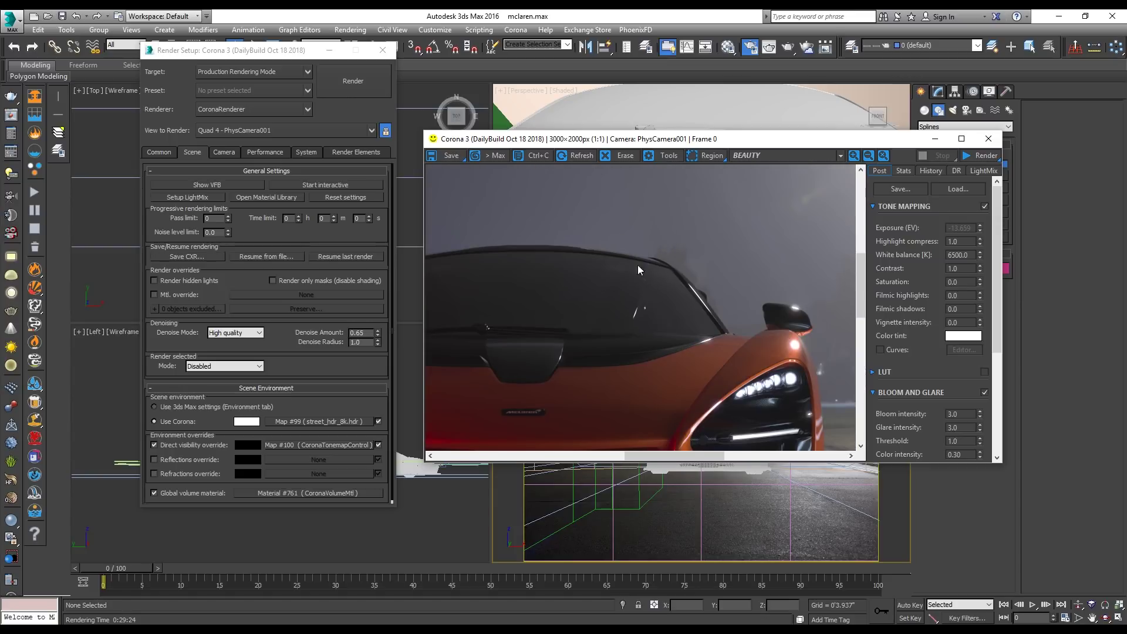
scroll(649, 277, "down", 2)
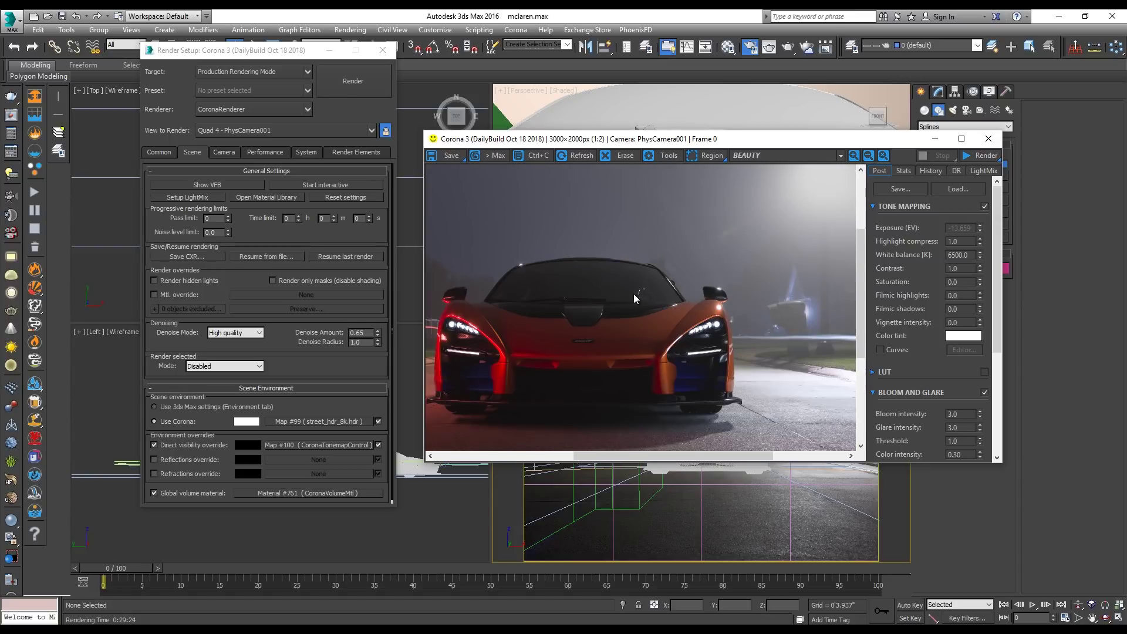
scroll(619, 337, "up", 1)
scroll(607, 332, "up", 2)
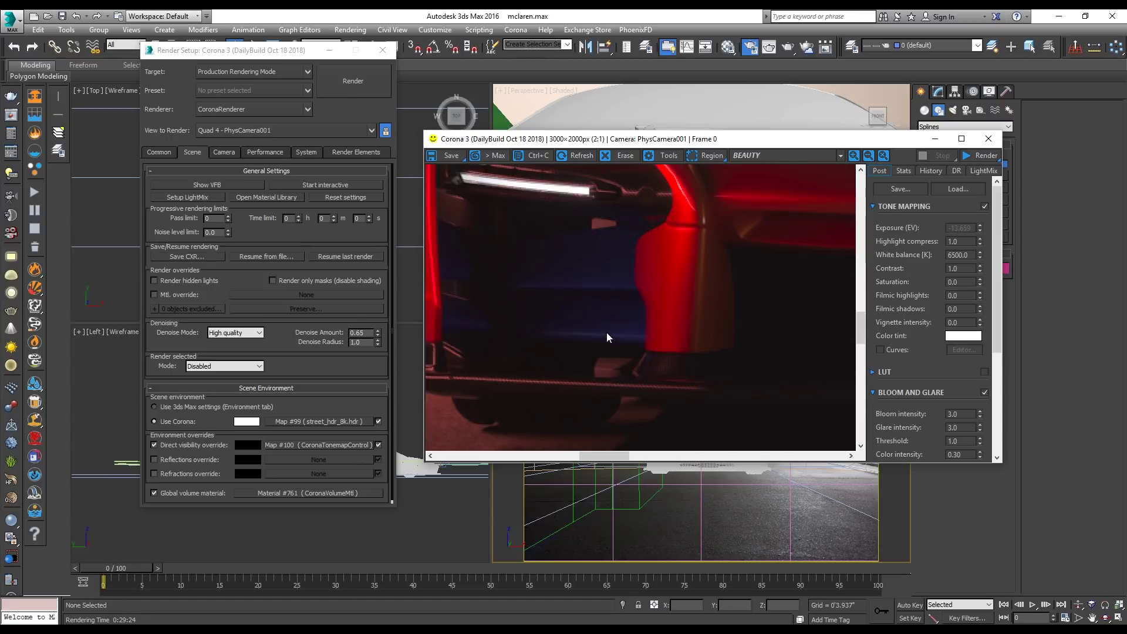
scroll(604, 333, "down", 1)
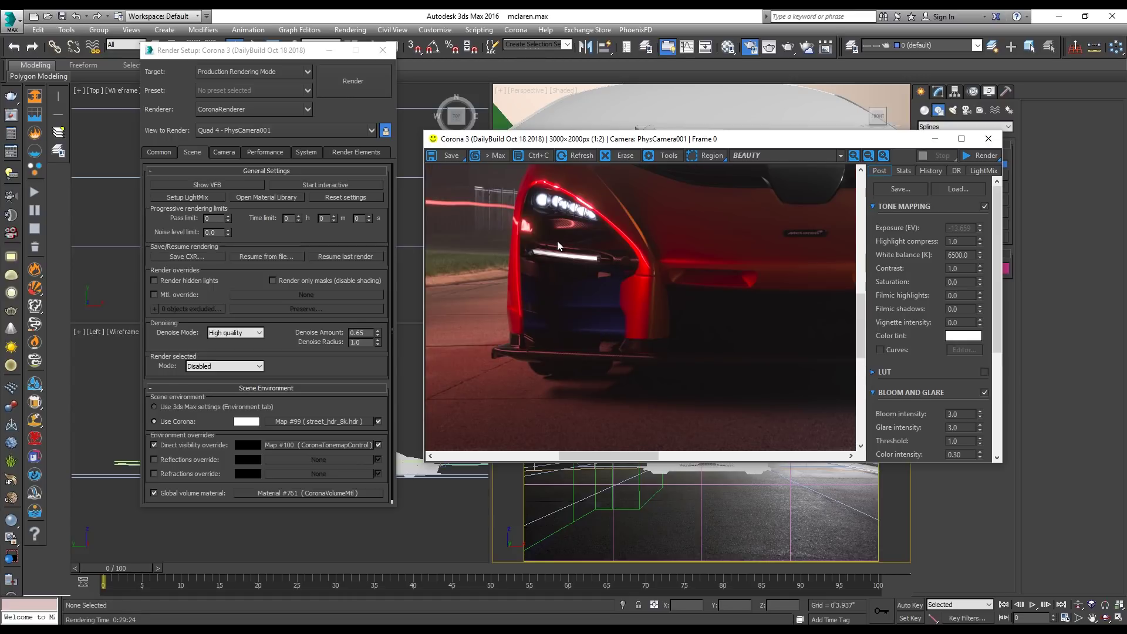
scroll(557, 241, "down", 1)
scroll(557, 241, "down", 1)
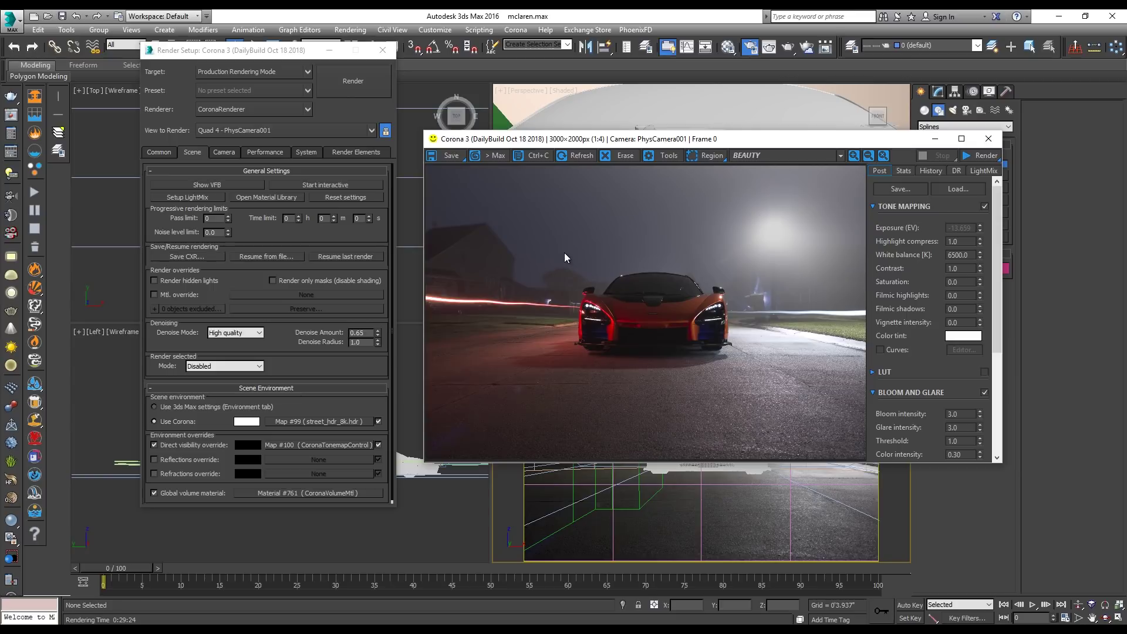